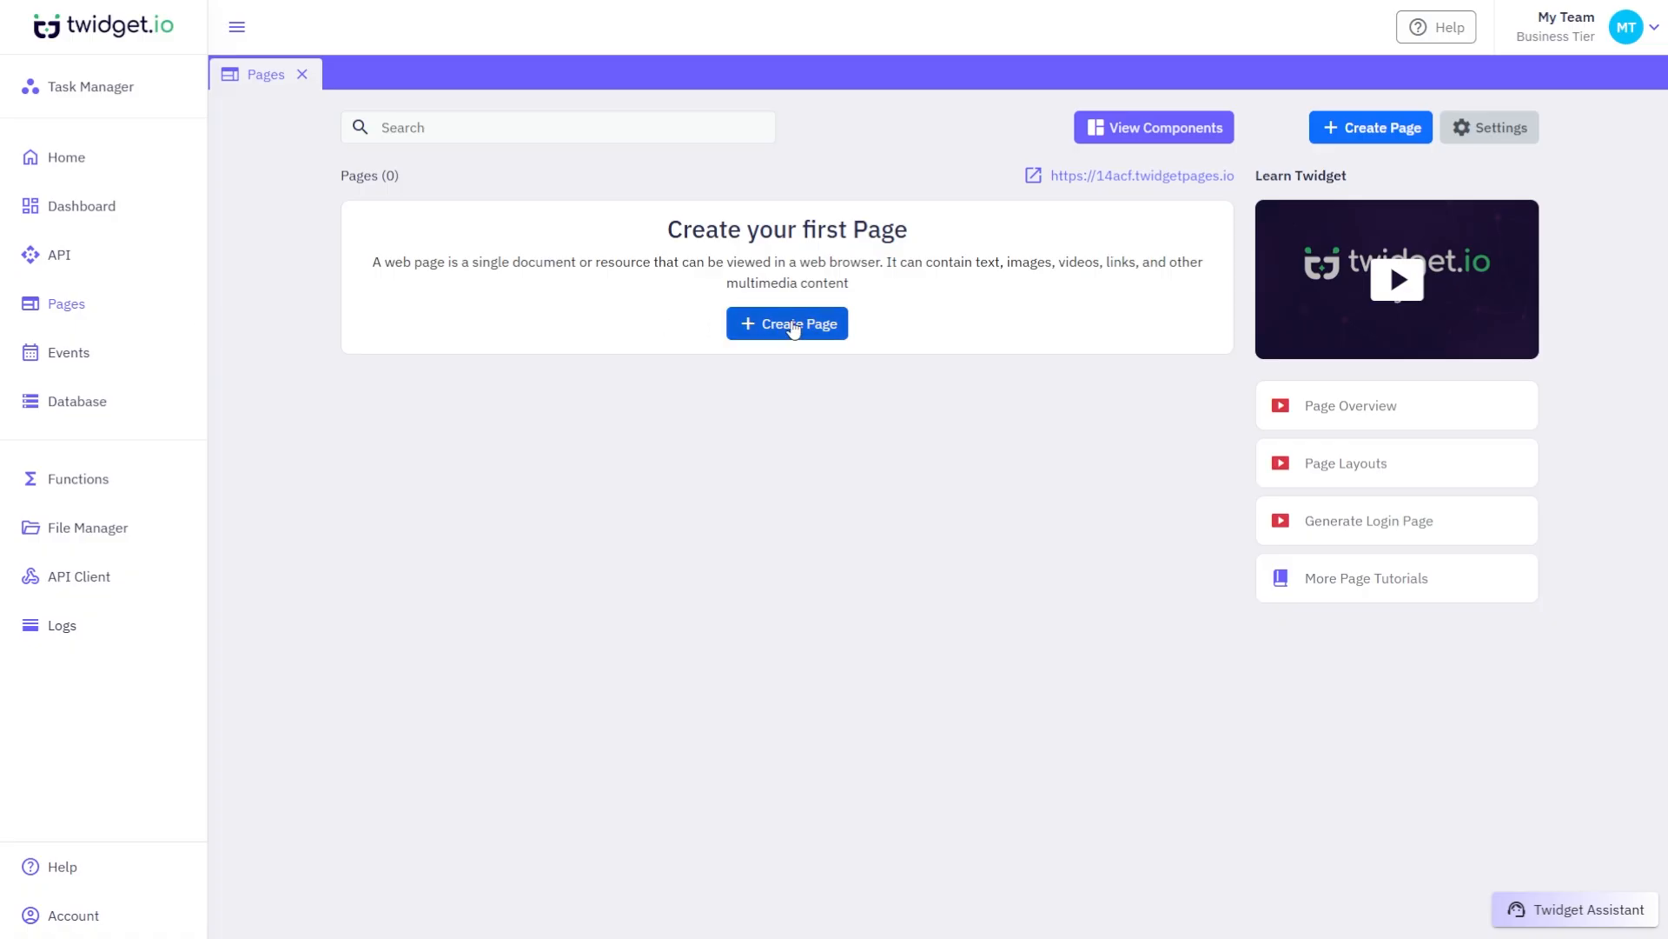
Step: Create a new page named Task Manager
click(1319, 298)
click(1310, 116)
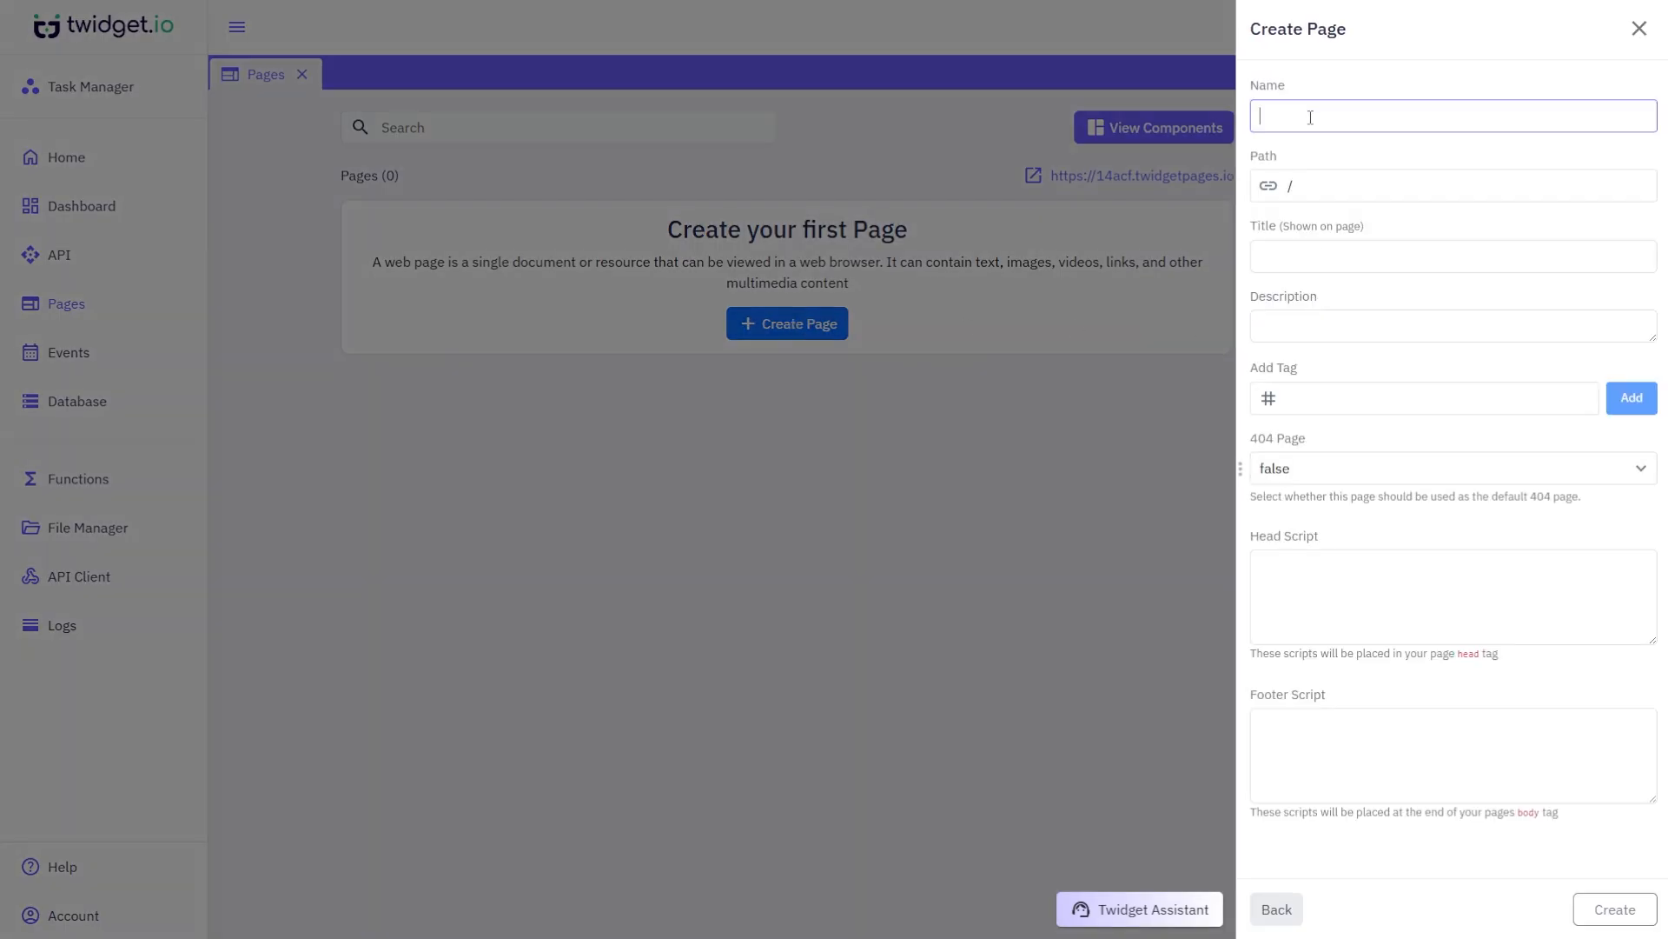
text(Task Manager)
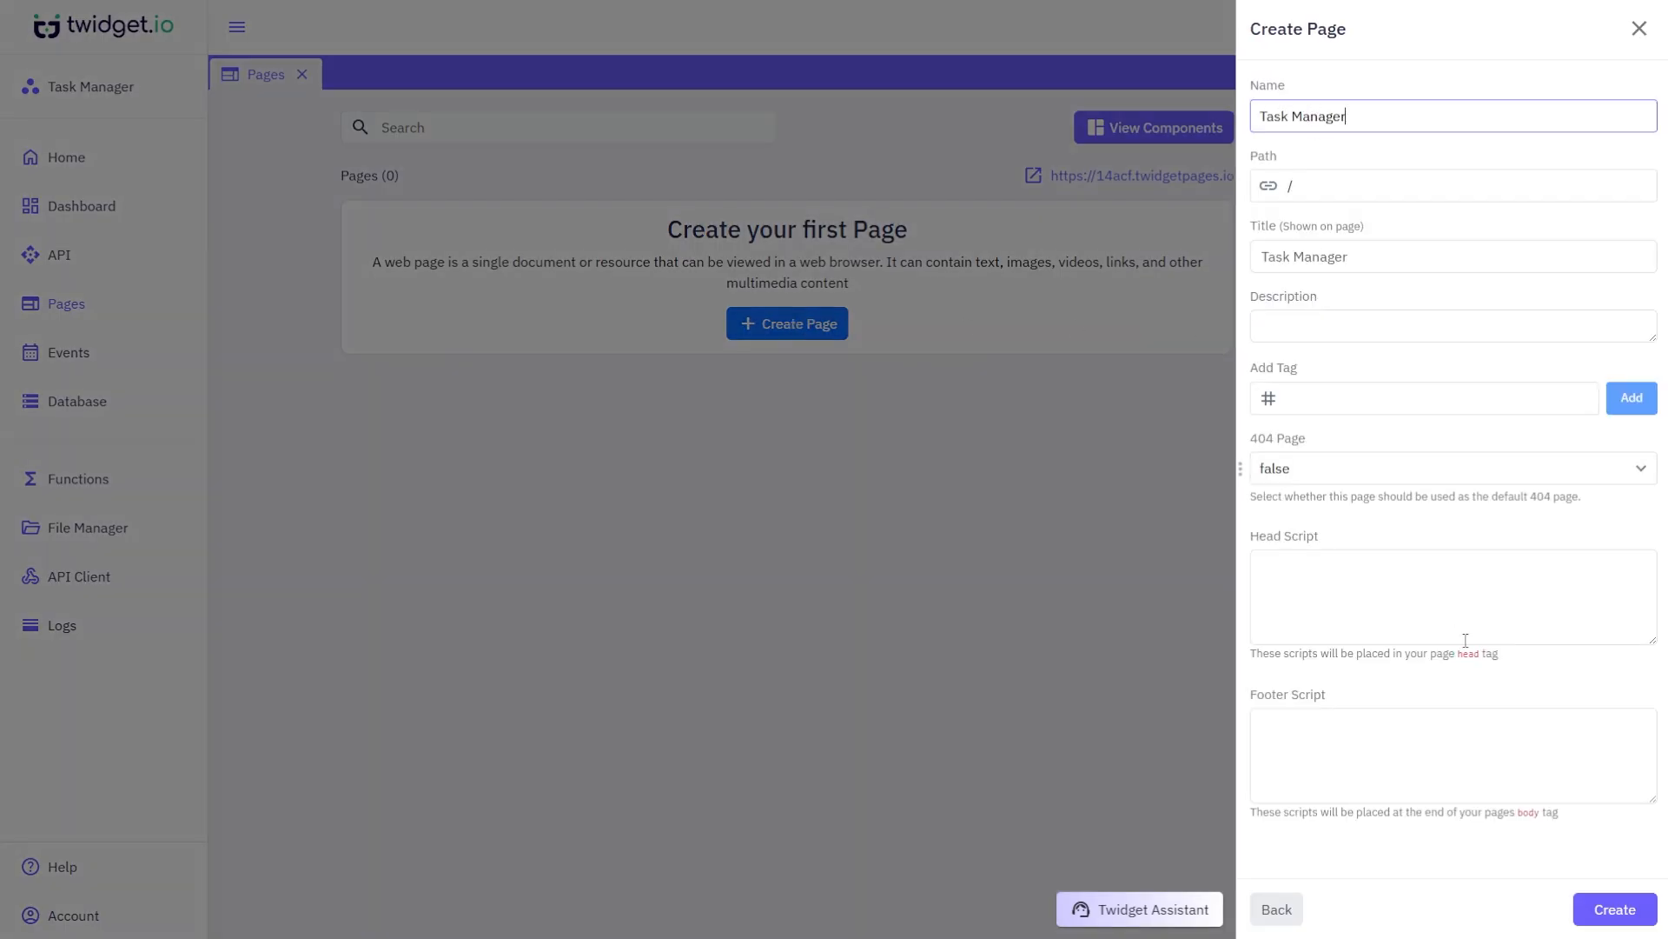
click(1618, 909)
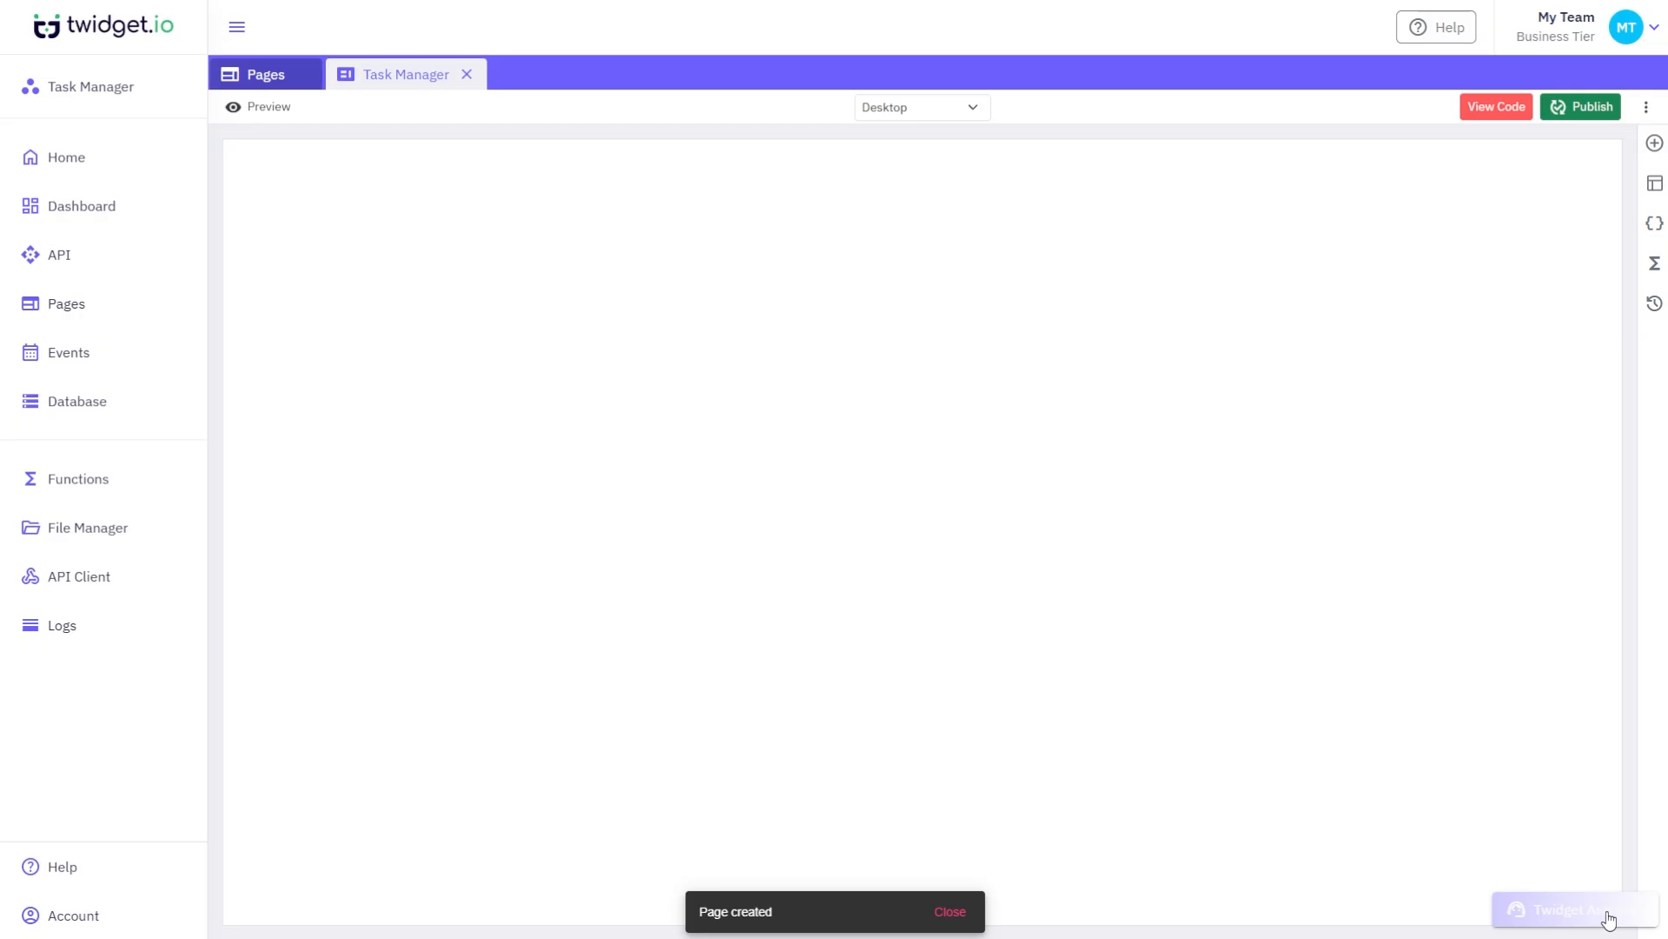
Step: Add a two-column row to the empty page and place a form in its first column
click(1656, 143)
drag(1444, 556, 1078, 543)
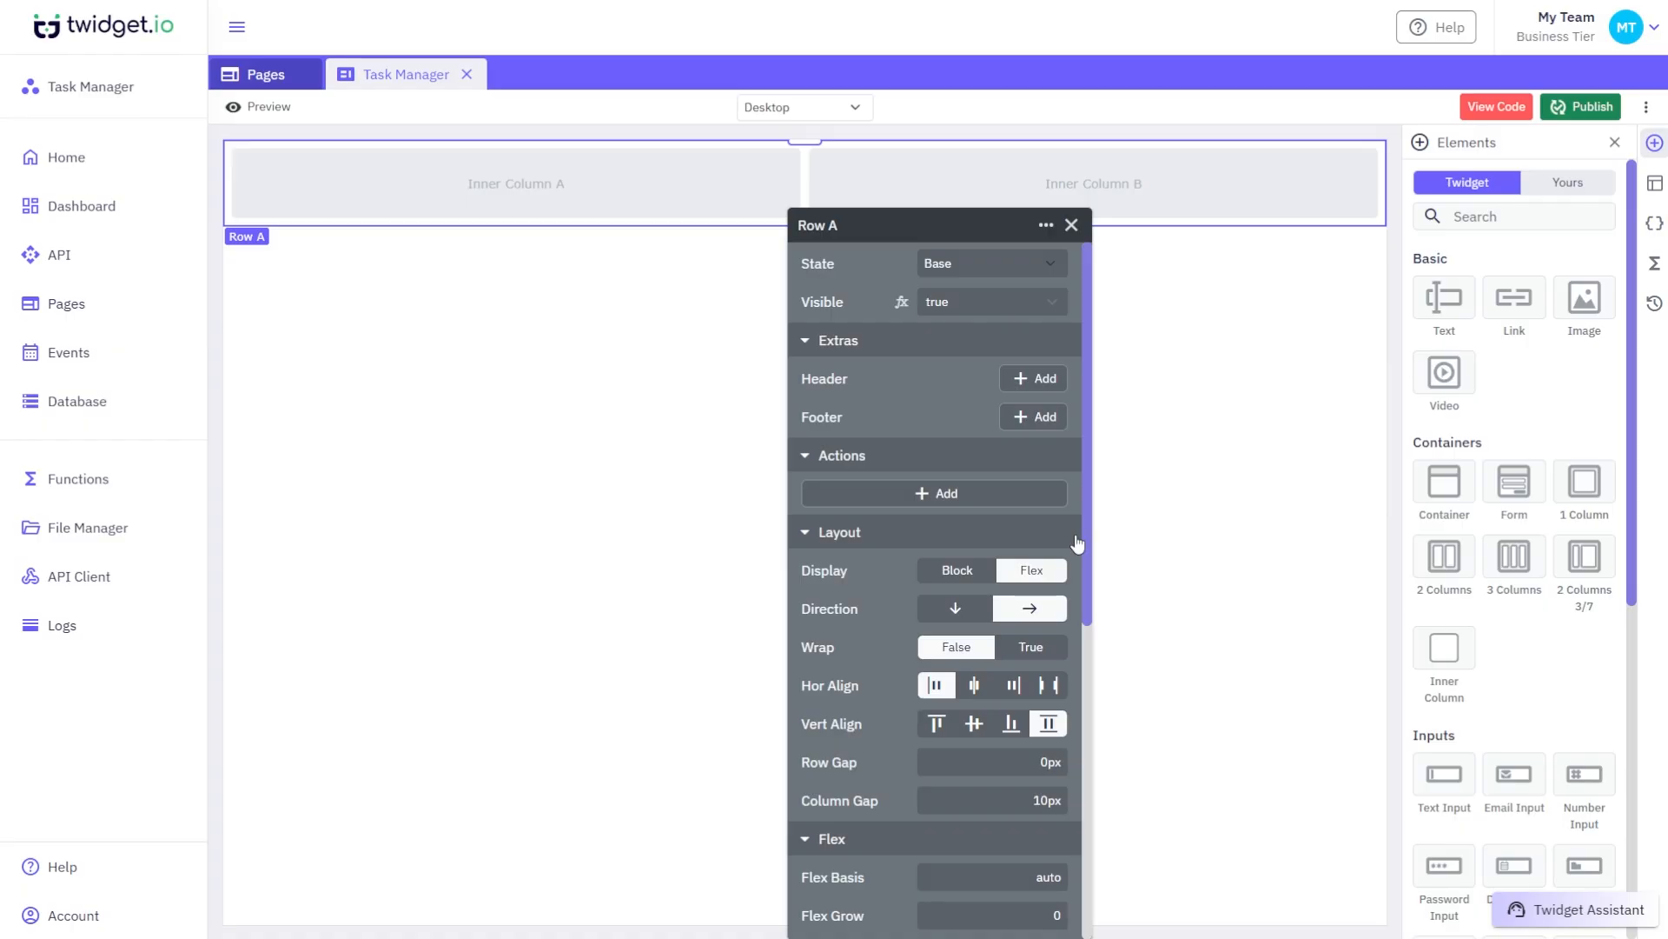
scroll(1487, 570, down, 3)
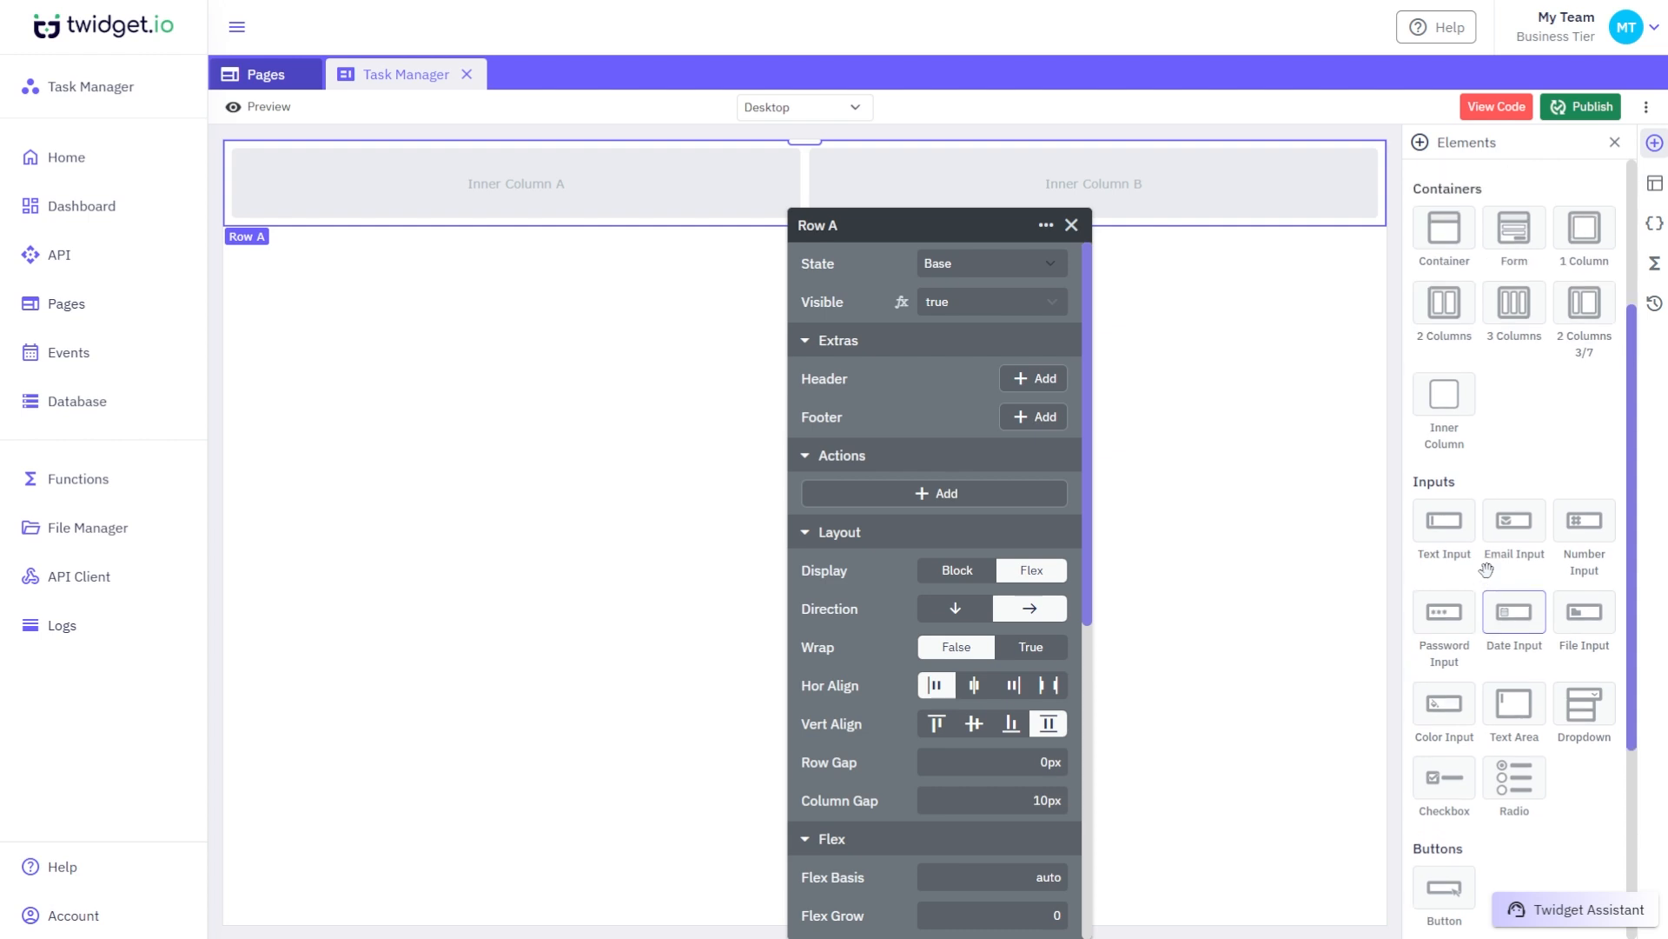
scroll(1487, 569, up, 1)
drag(1514, 309, 608, 200)
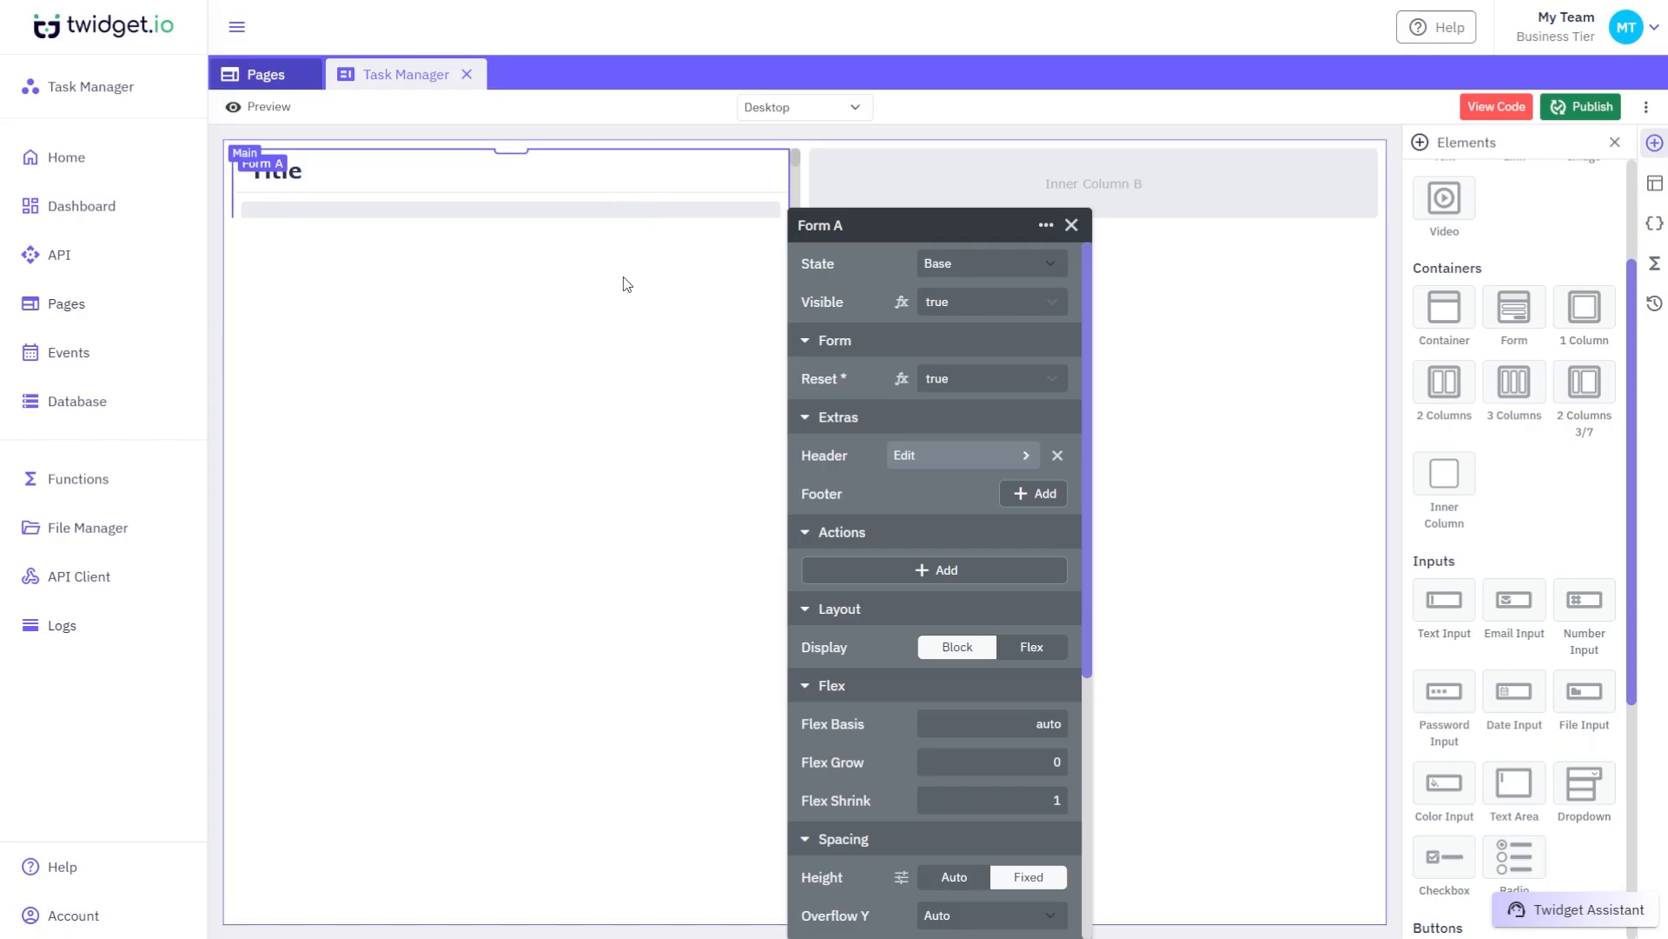
Step: Increase the height of the two-column row so the whole form fits inside it
click(594, 225)
drag(847, 228, 1057, 227)
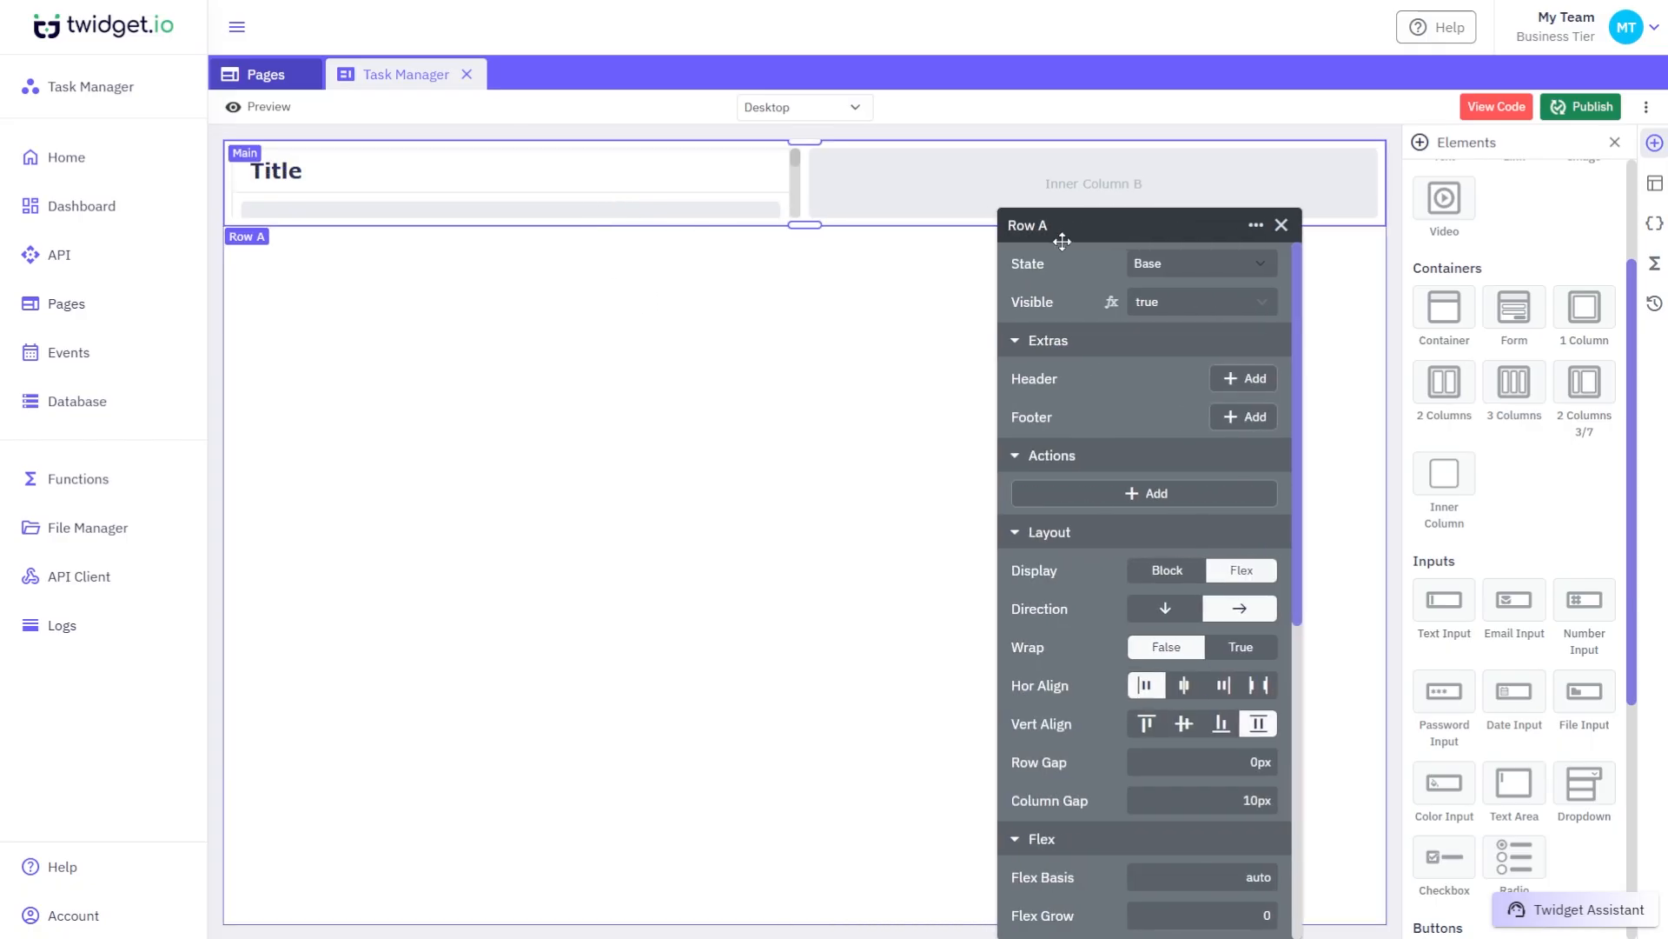
drag(805, 225, 805, 544)
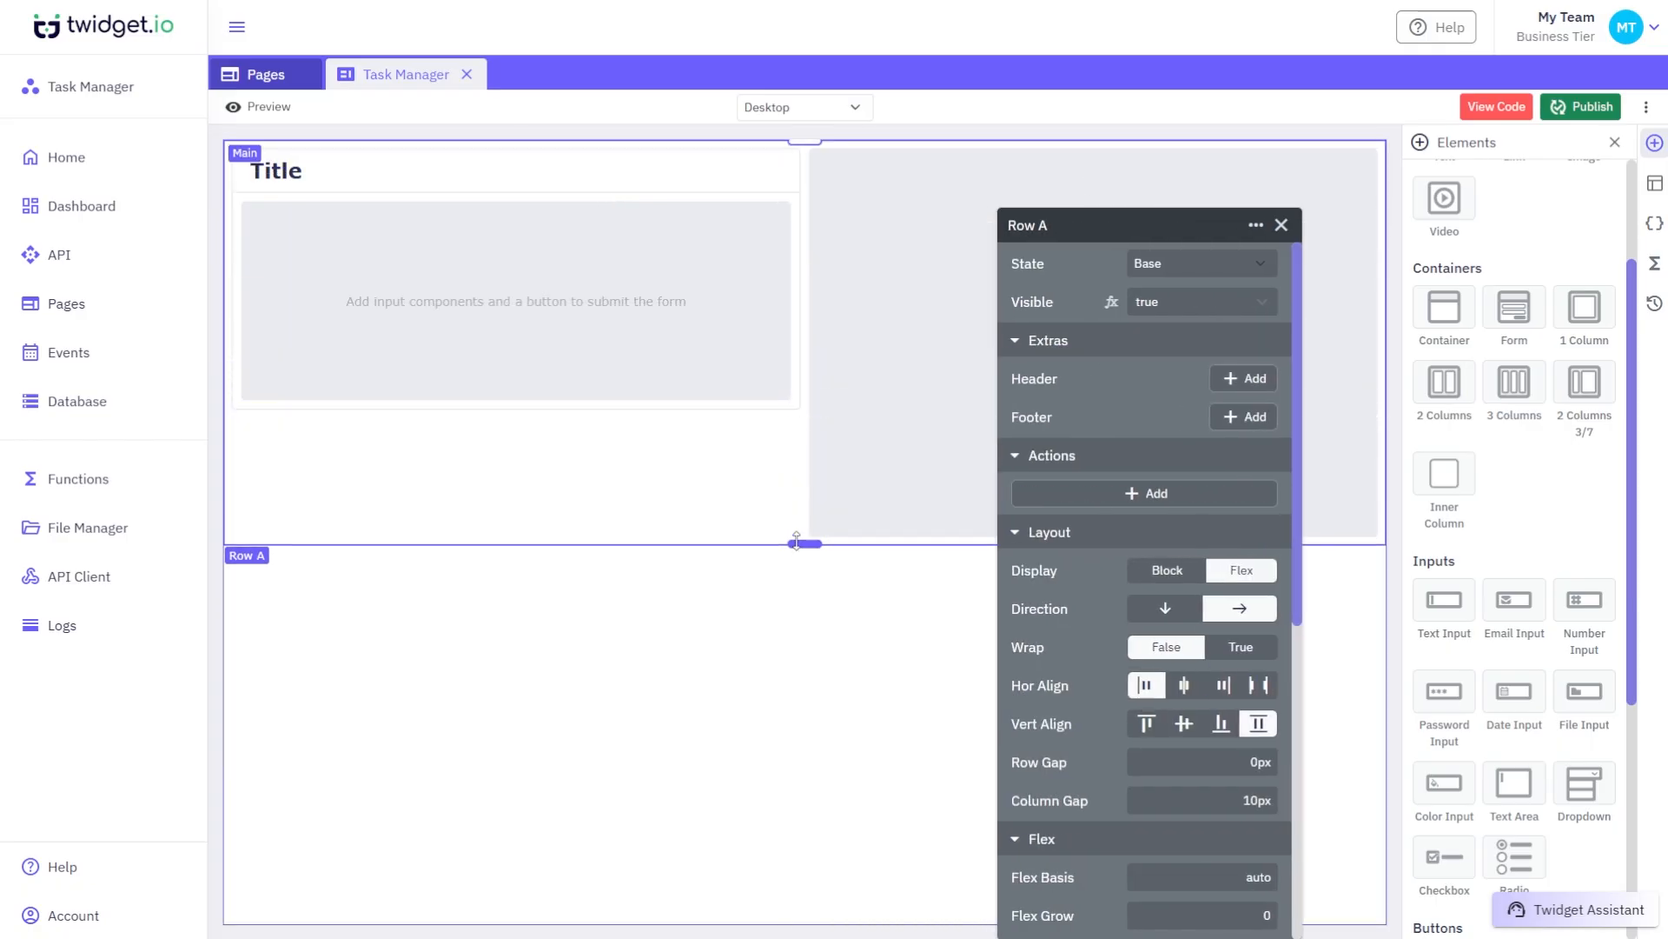
Step: Remove the title header from the form in the first column
click(761, 434)
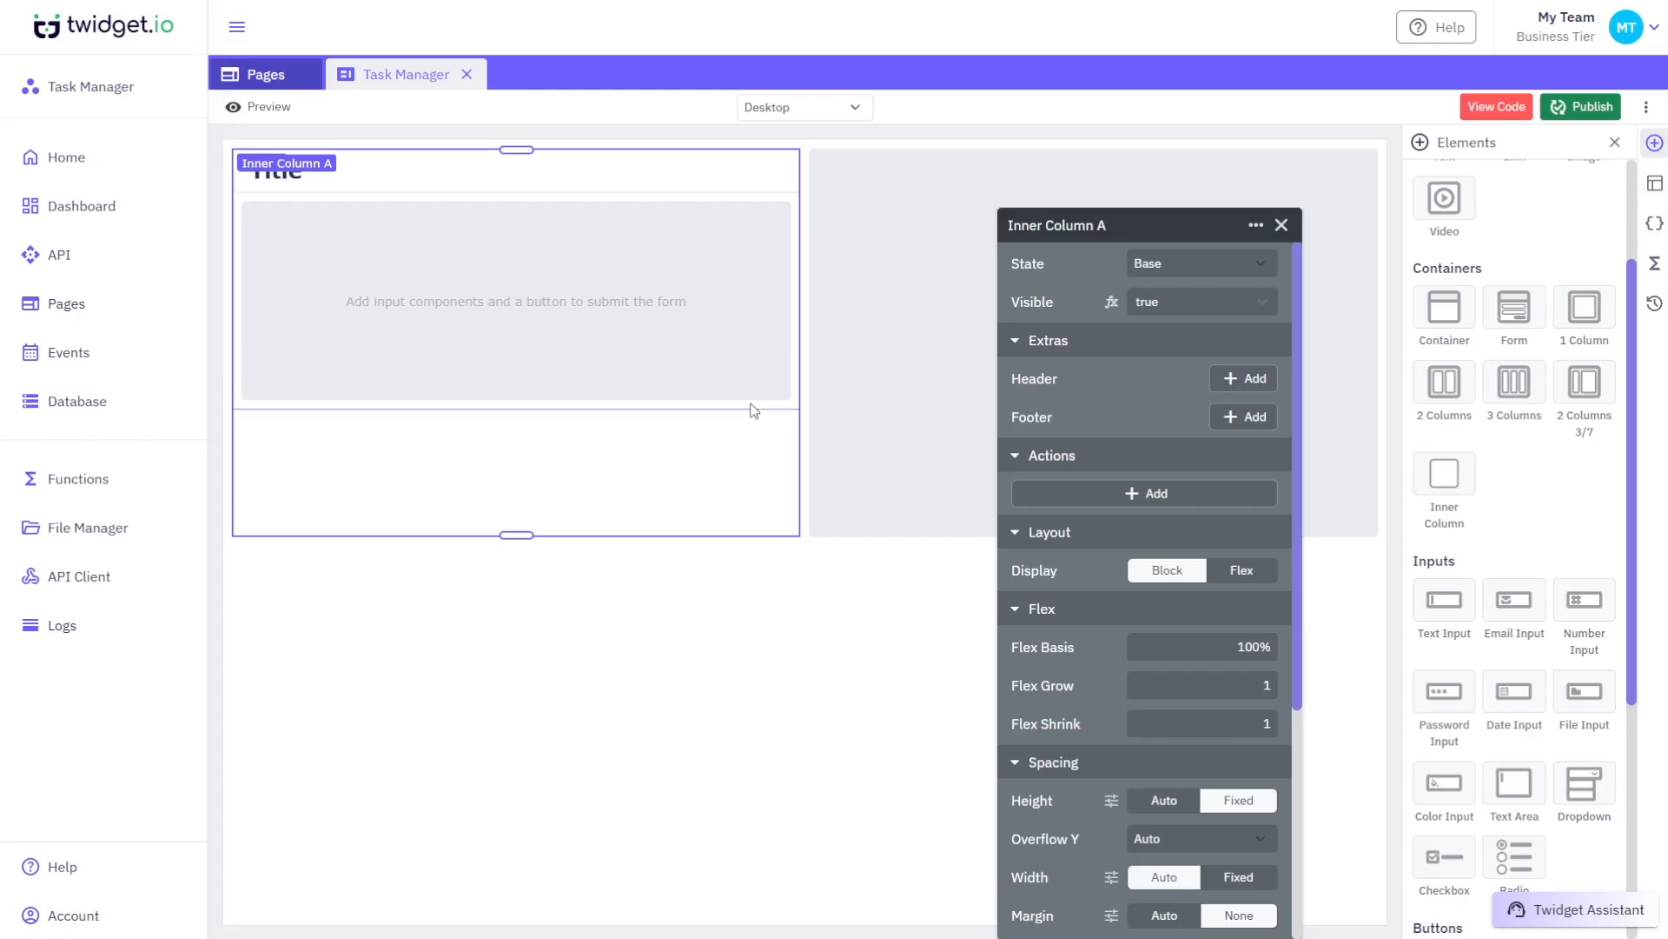
click(753, 405)
click(1267, 456)
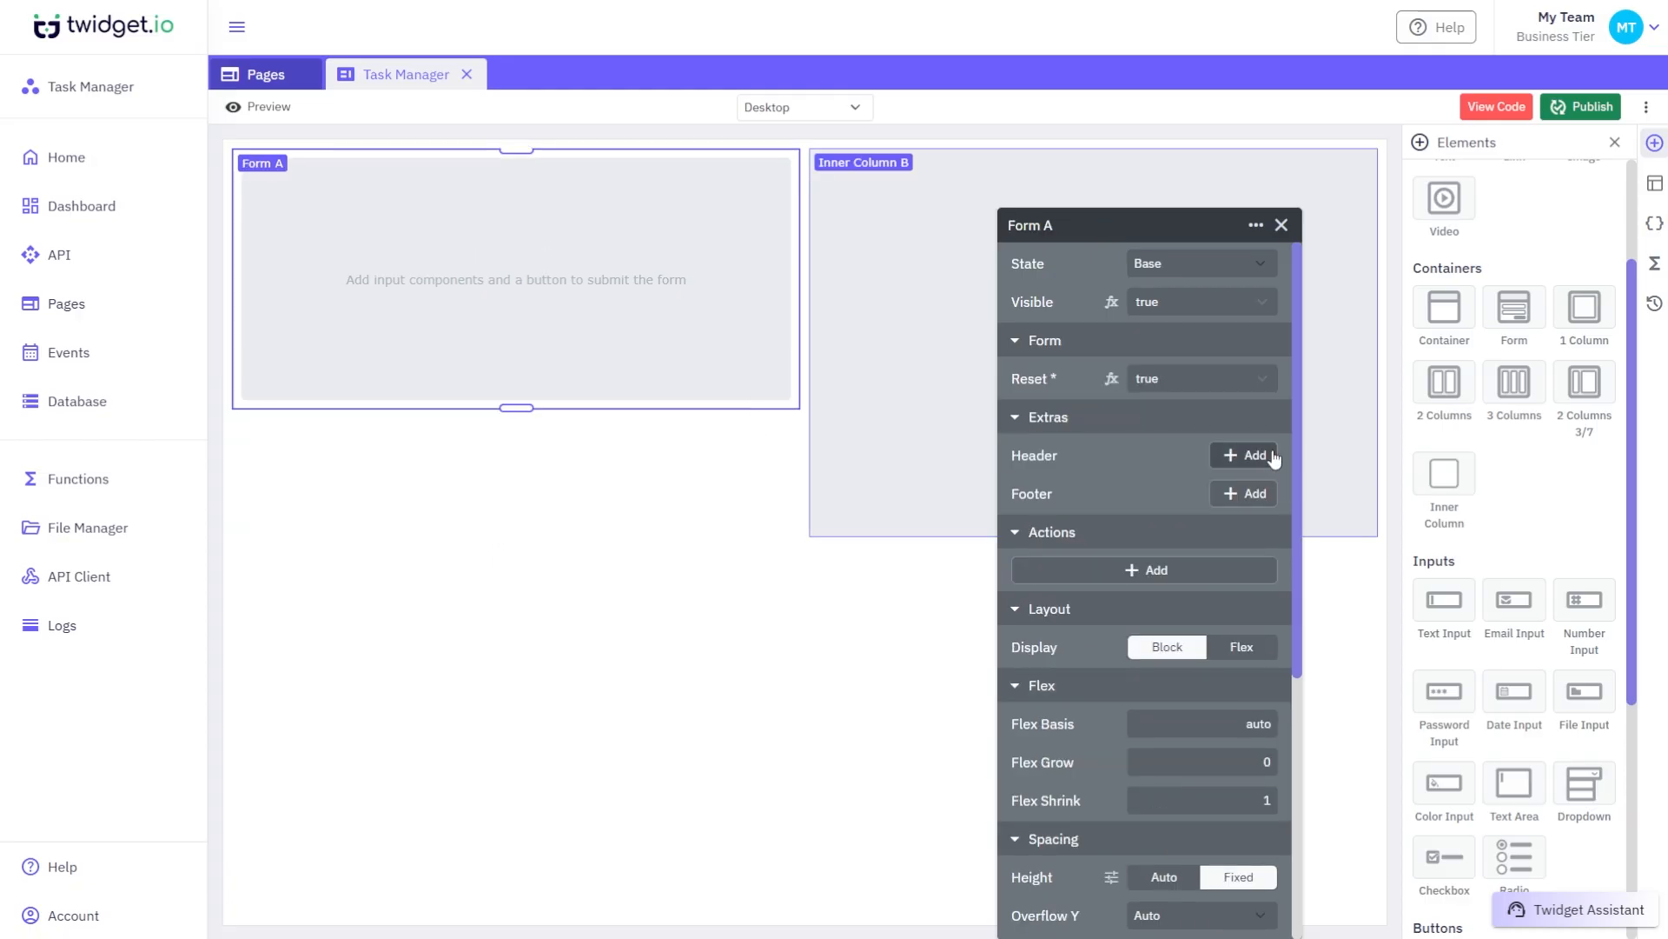
Step: Add a text input, a dropdown and a button to the form, with Submit as the button text
drag(1444, 600, 666, 234)
drag(1583, 785, 540, 243)
scroll(1512, 695, down, 1)
drag(1445, 880, 439, 282)
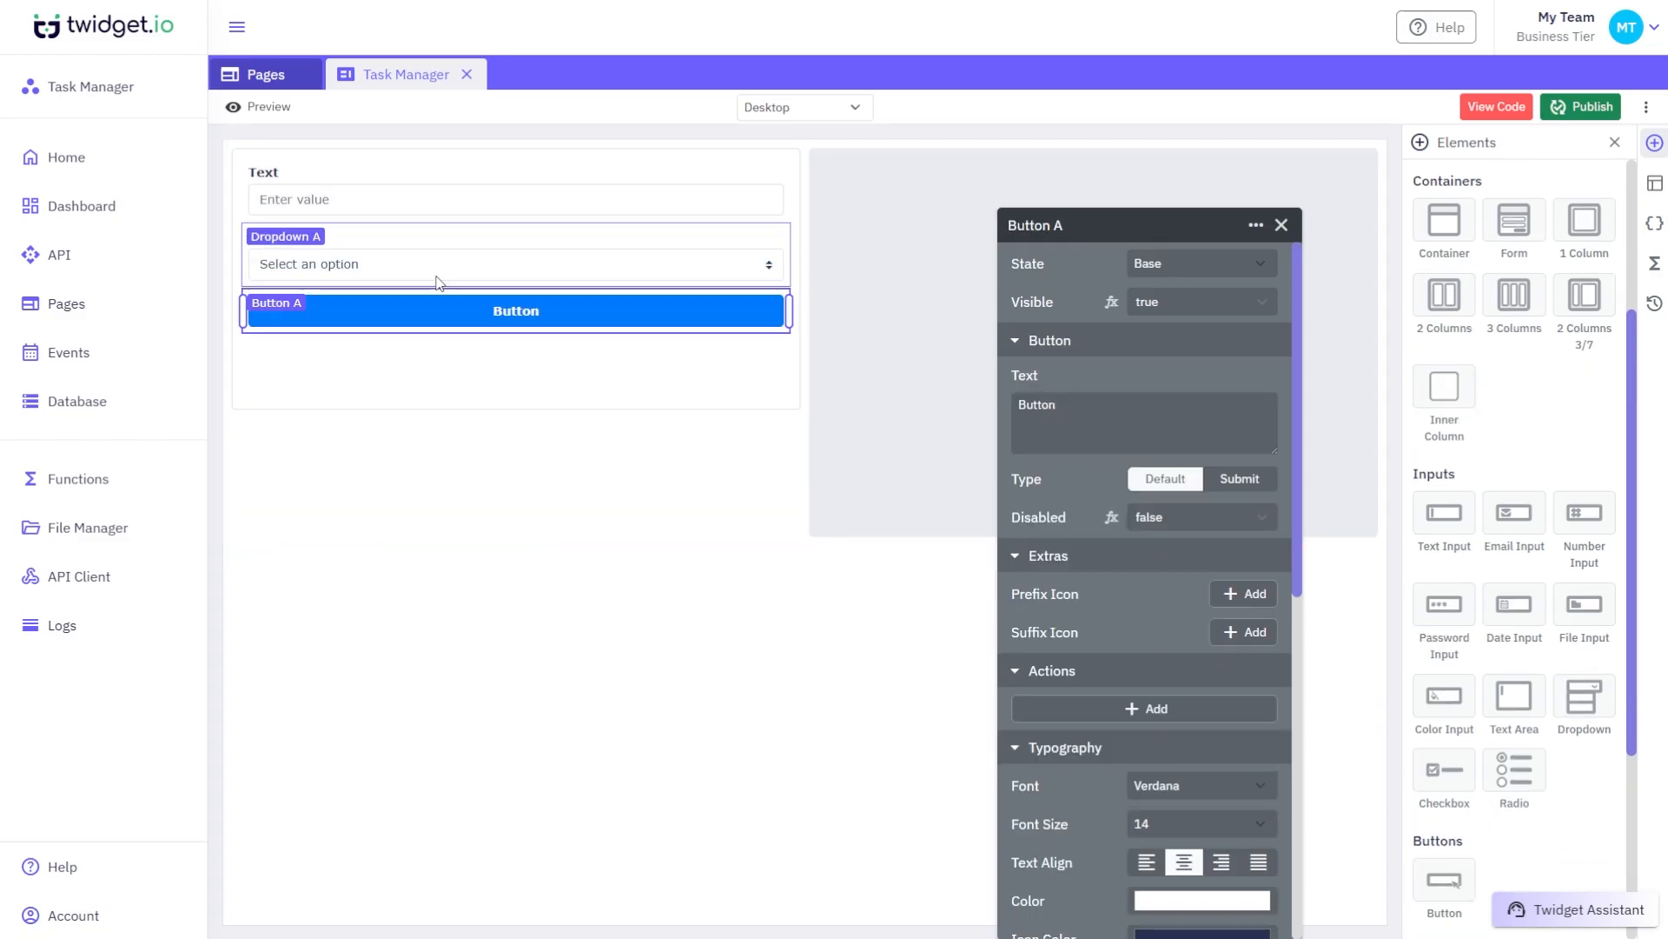
key(ctrl+a)
text(S)
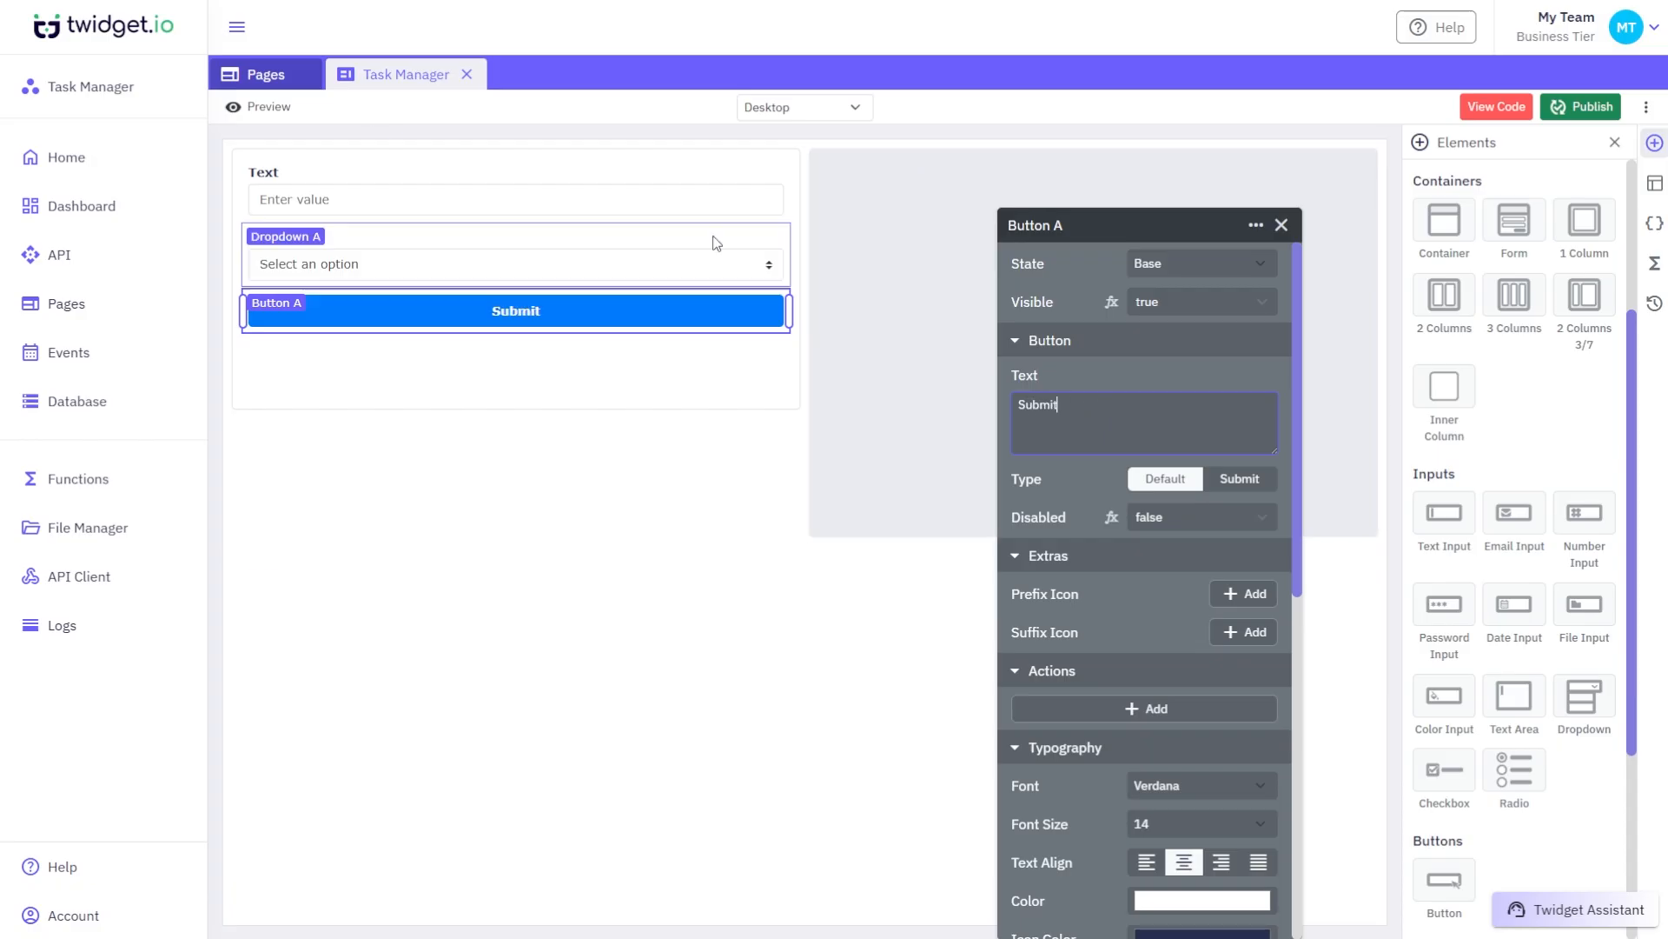
Step: Label the form's text input Description and its dropdown Status
click(660, 198)
click(1199, 608)
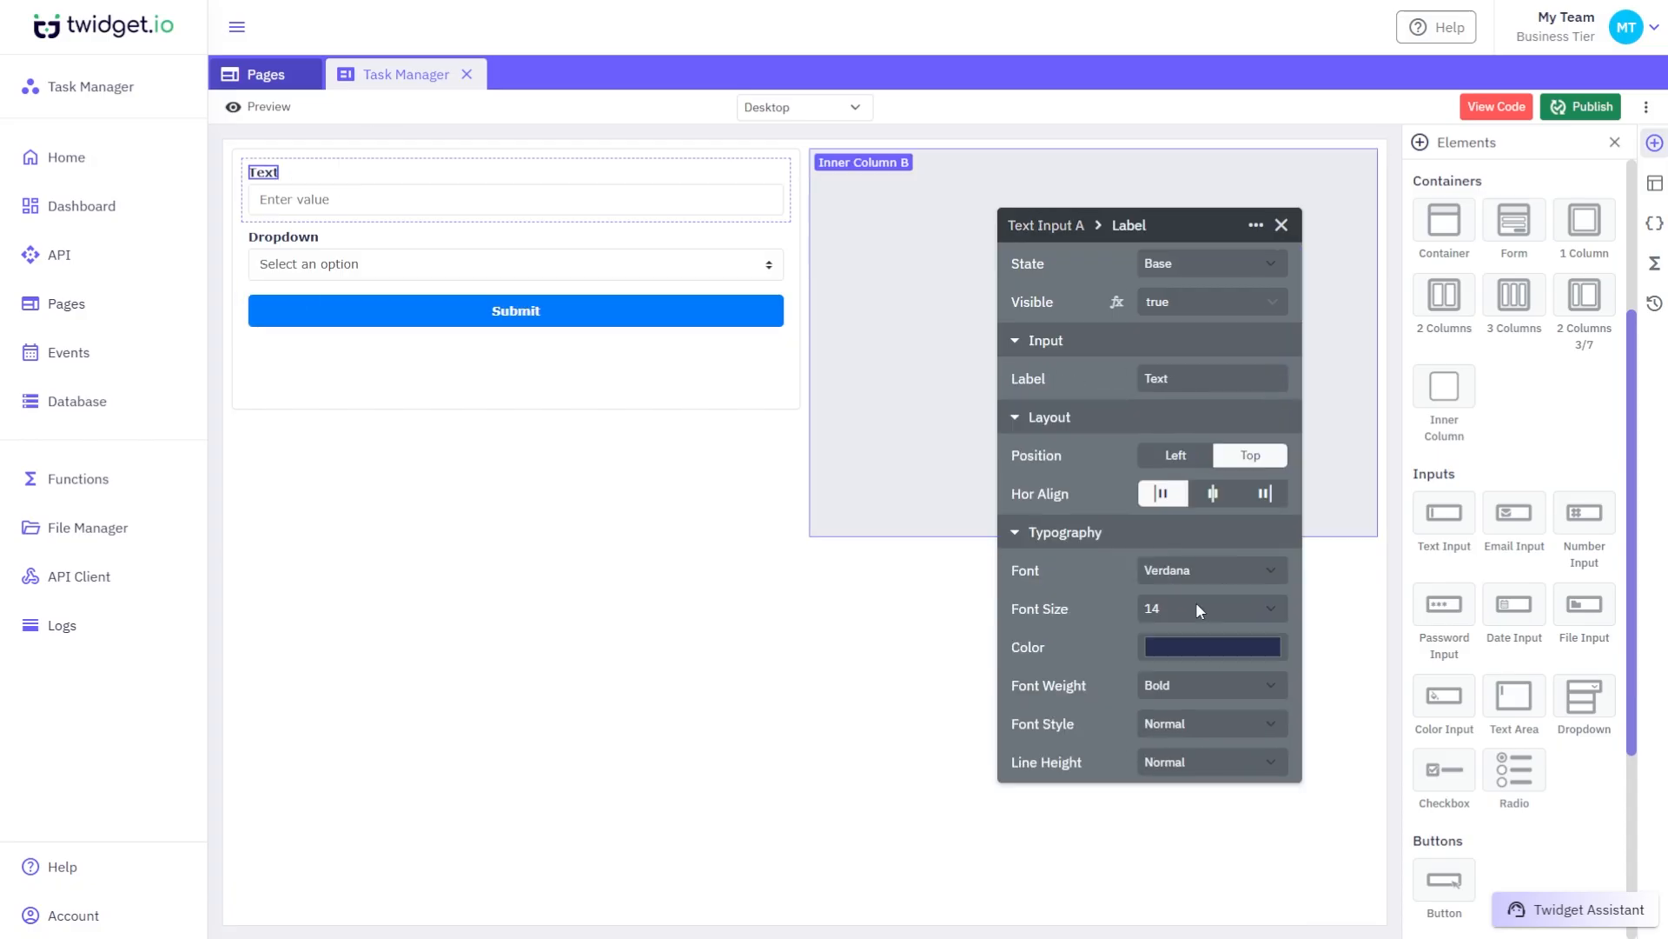
double_click(1171, 376)
text(Description)
click(749, 252)
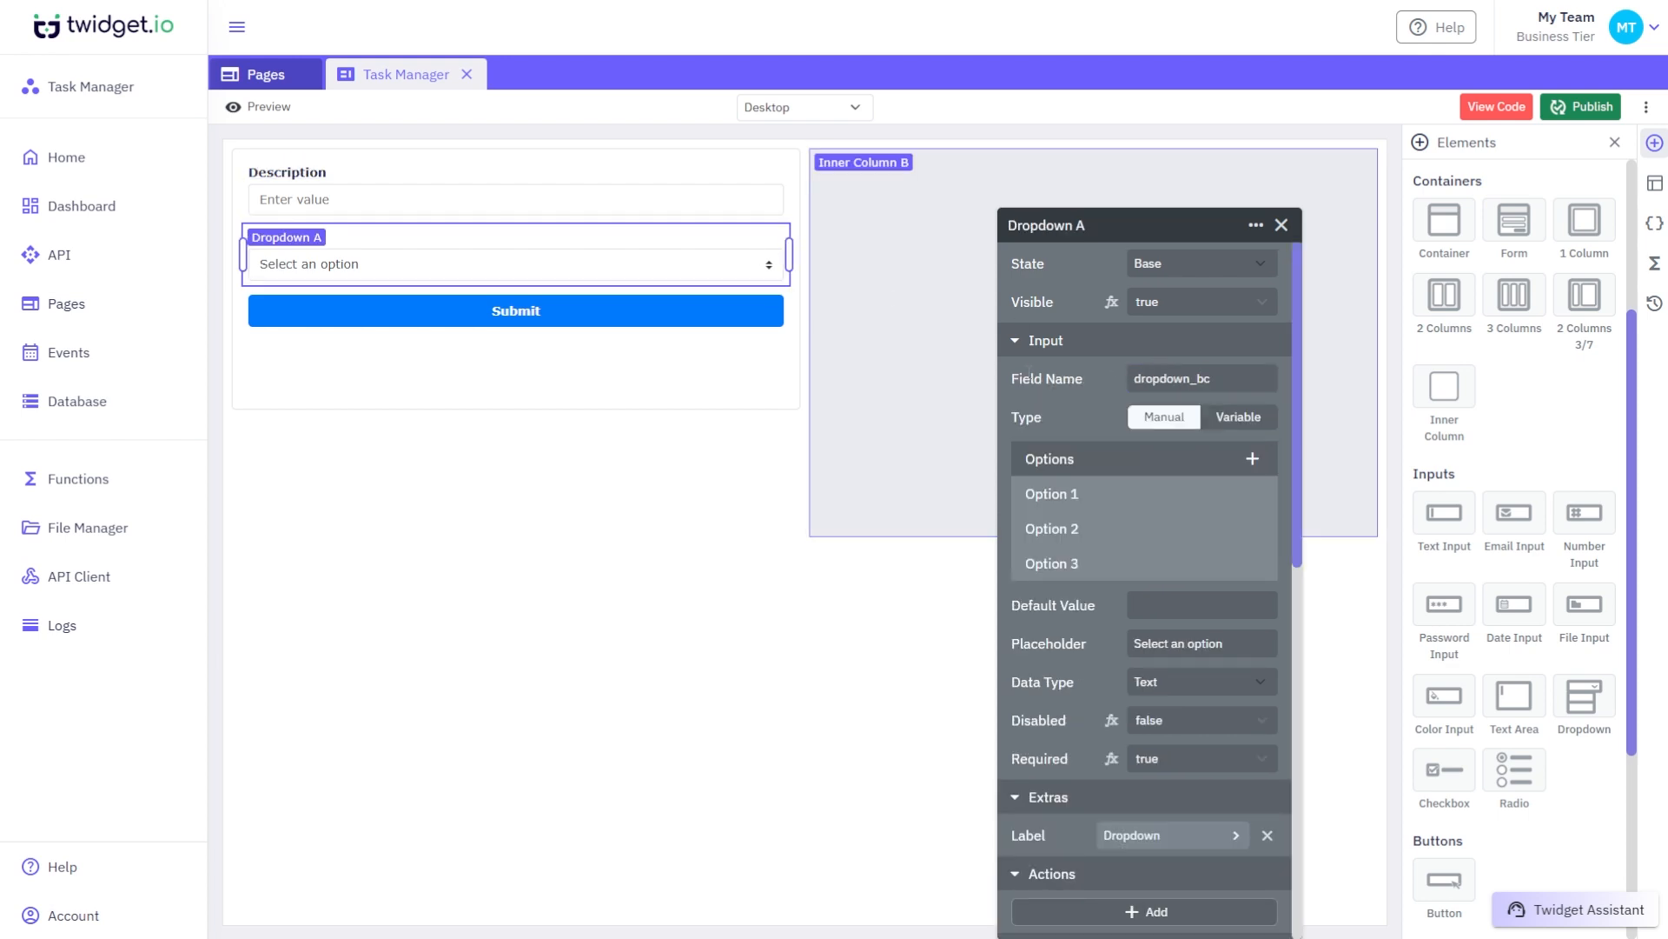
click(1165, 834)
double_click(1183, 378)
text(Status)
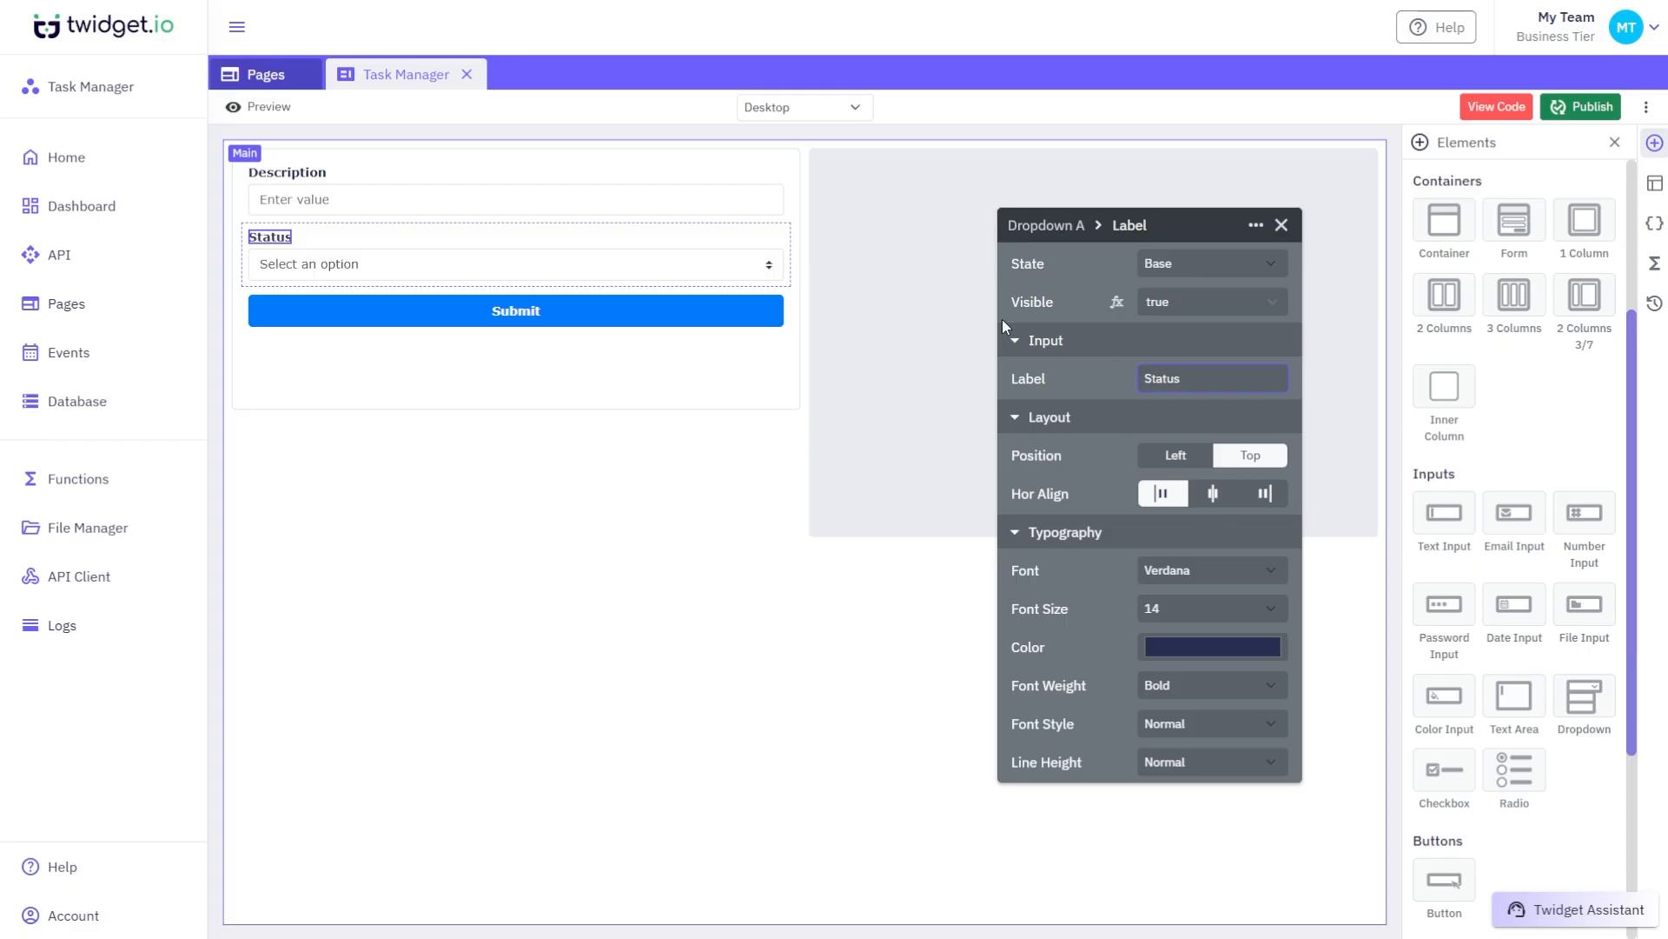
Step: Add a list loop to the second column and place a container without a header inside it
click(962, 308)
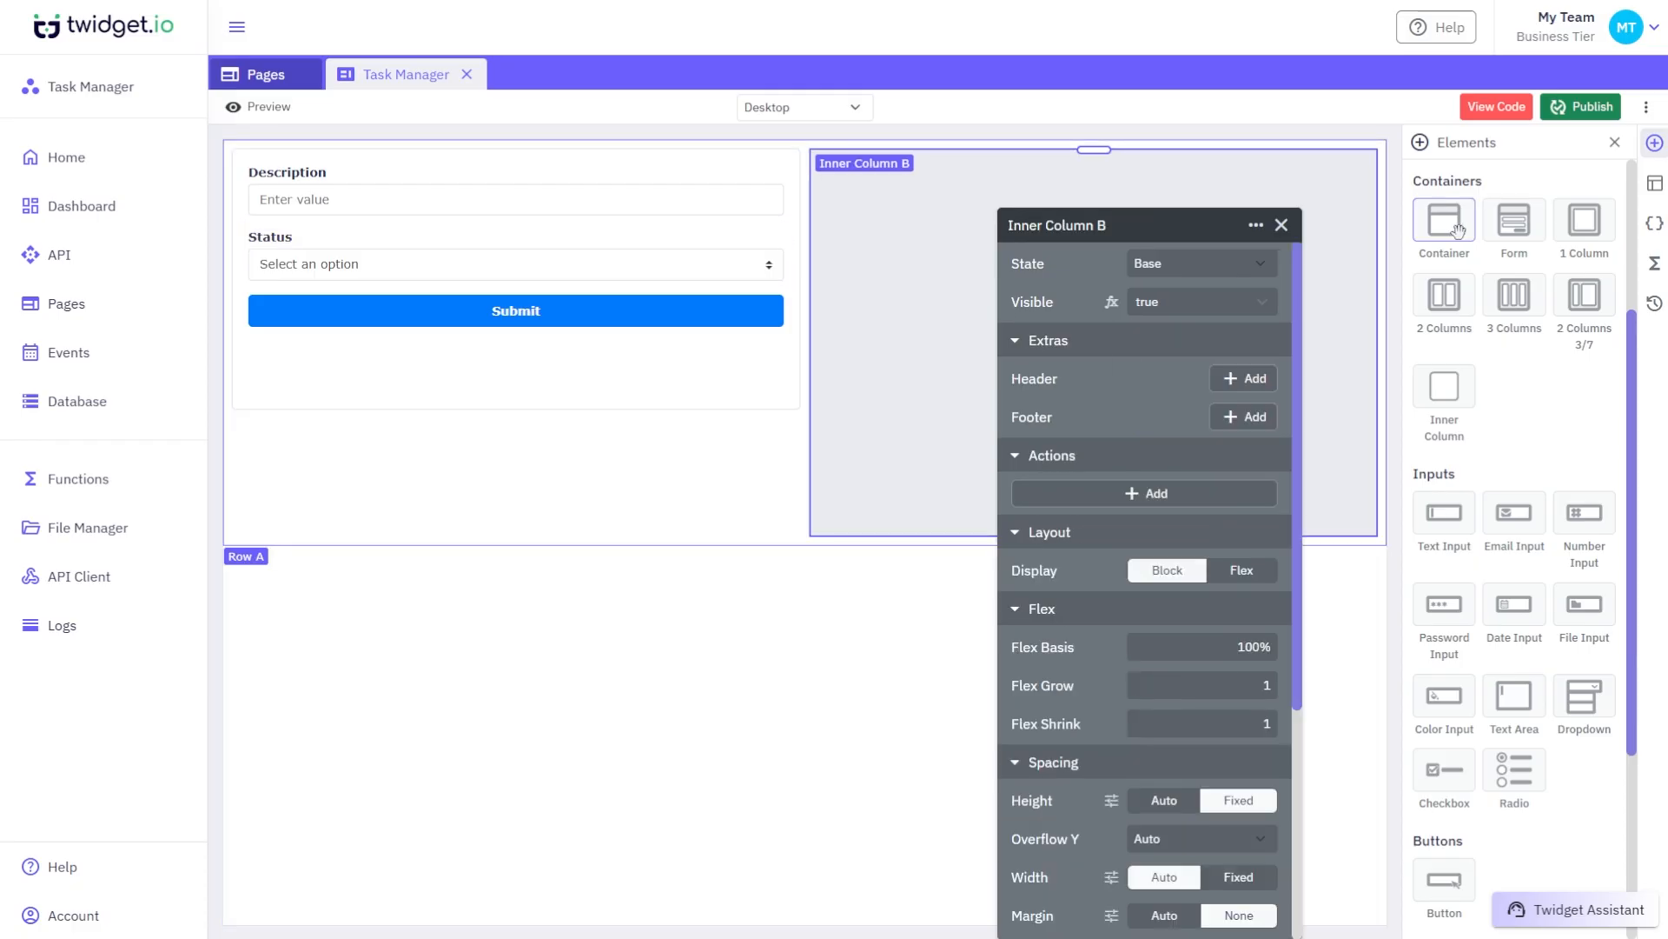
scroll(1458, 230, down, 4)
drag(1444, 668, 946, 253)
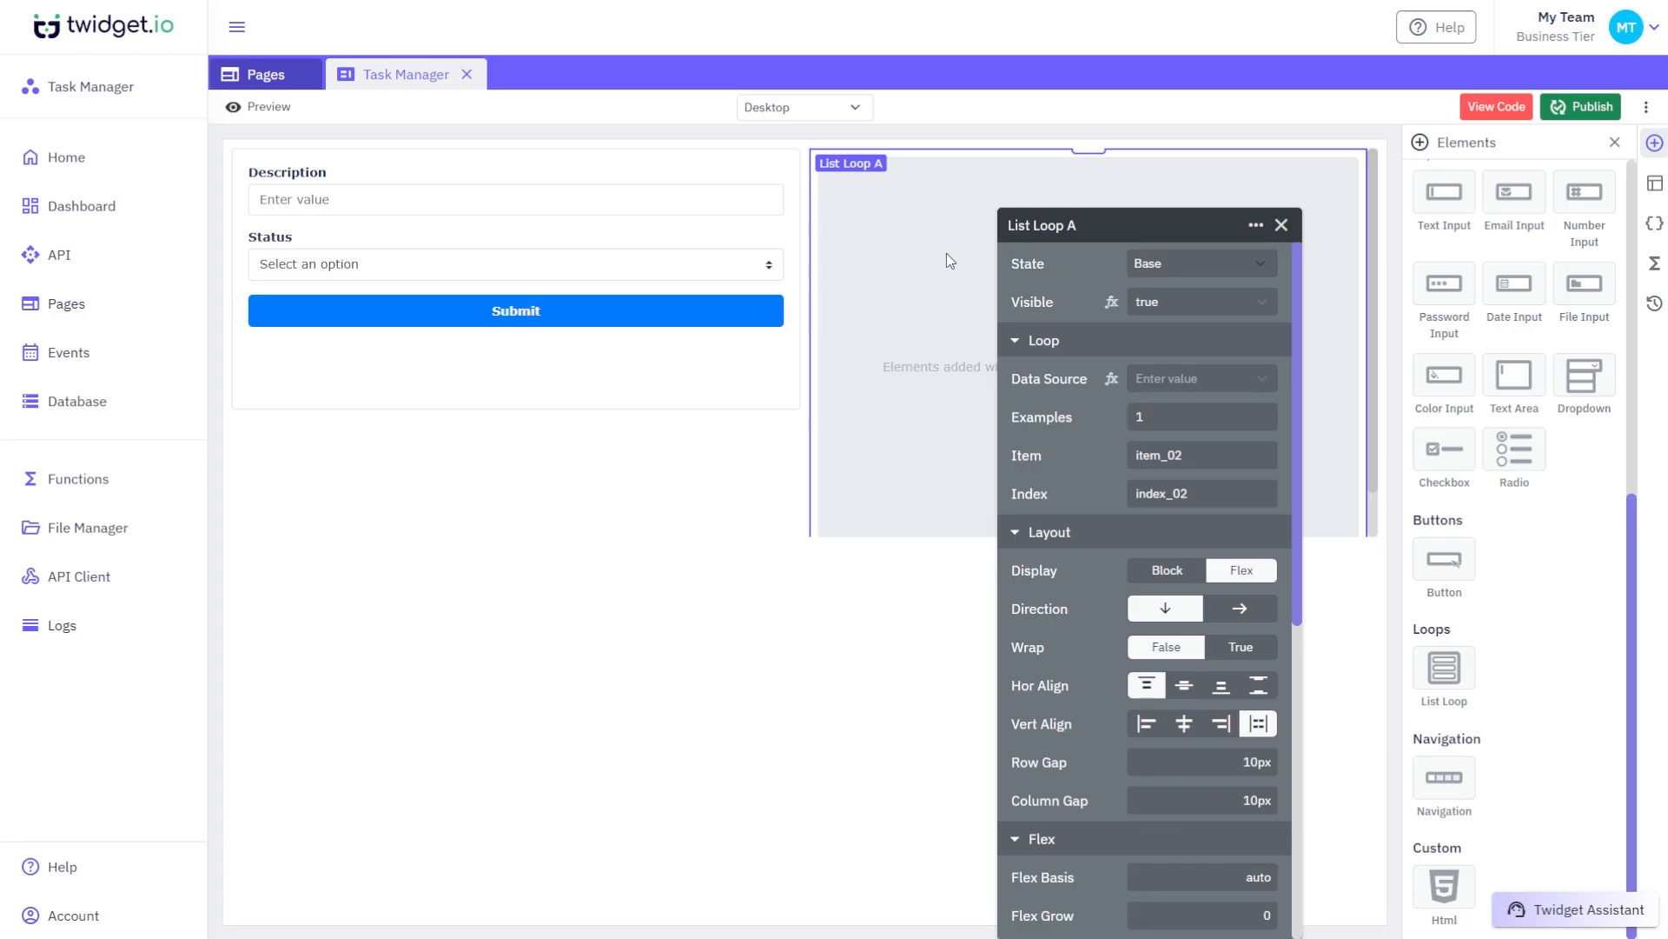
mouse_move(946, 253)
mouse_down()
mouse_move(1048, 260)
mouse_move(995, 254)
mouse_move(945, 275)
mouse_up()
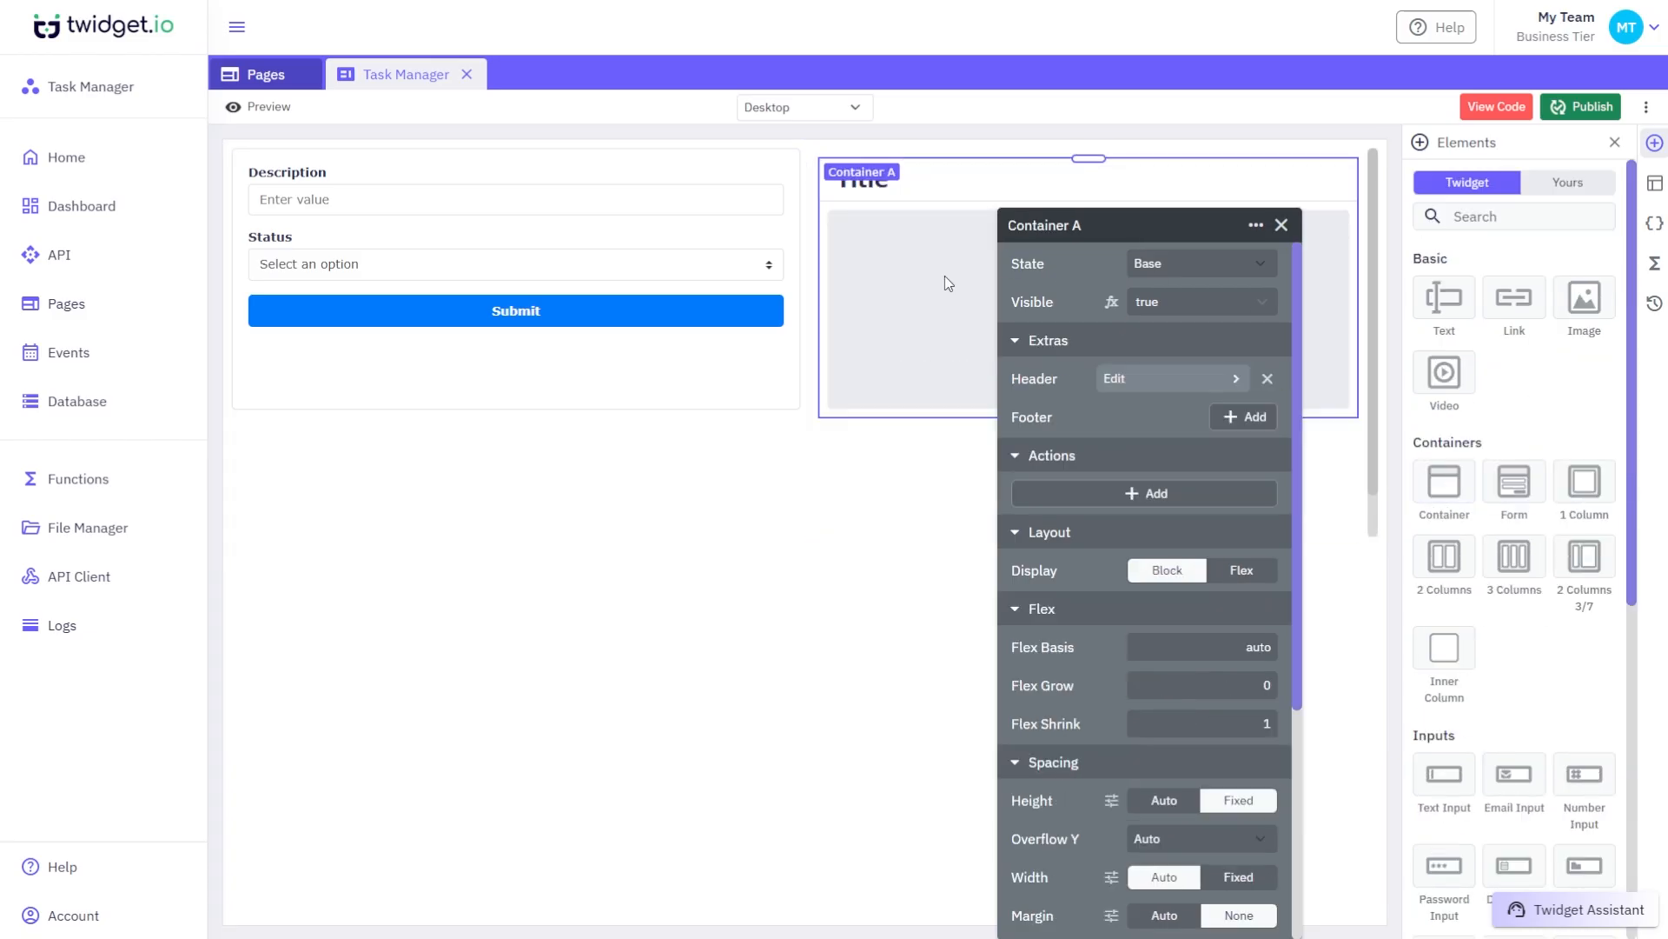
click(1268, 382)
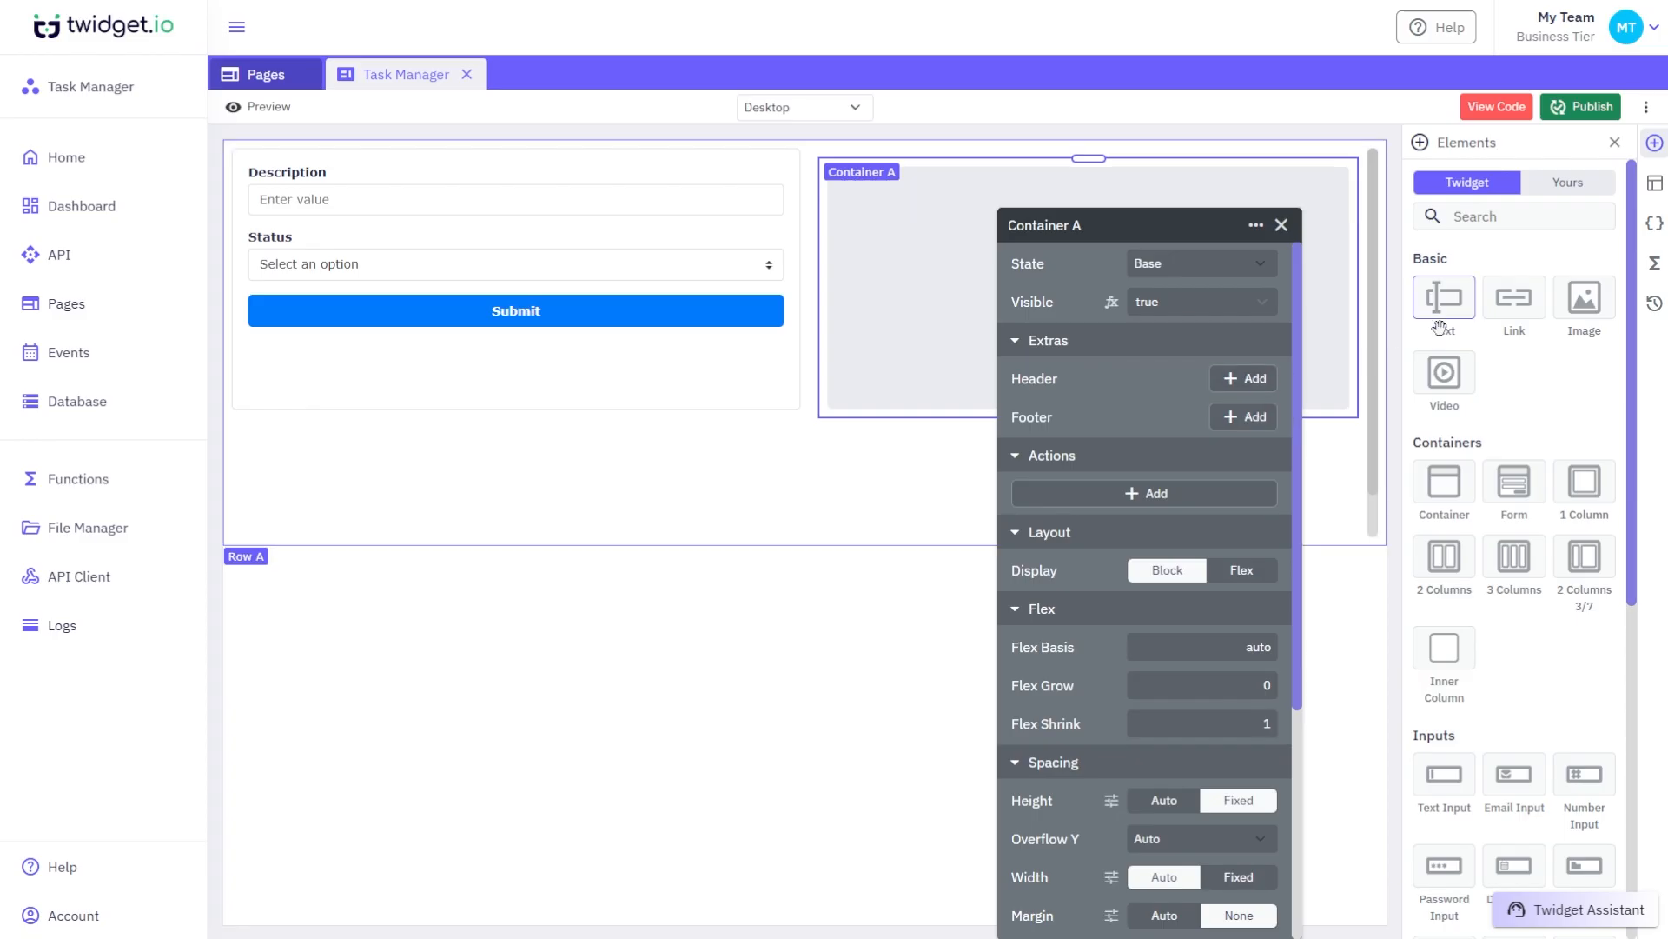
Step: Add two text elements to the loop's container and set the second one's text to To Do
drag(1412, 315, 938, 258)
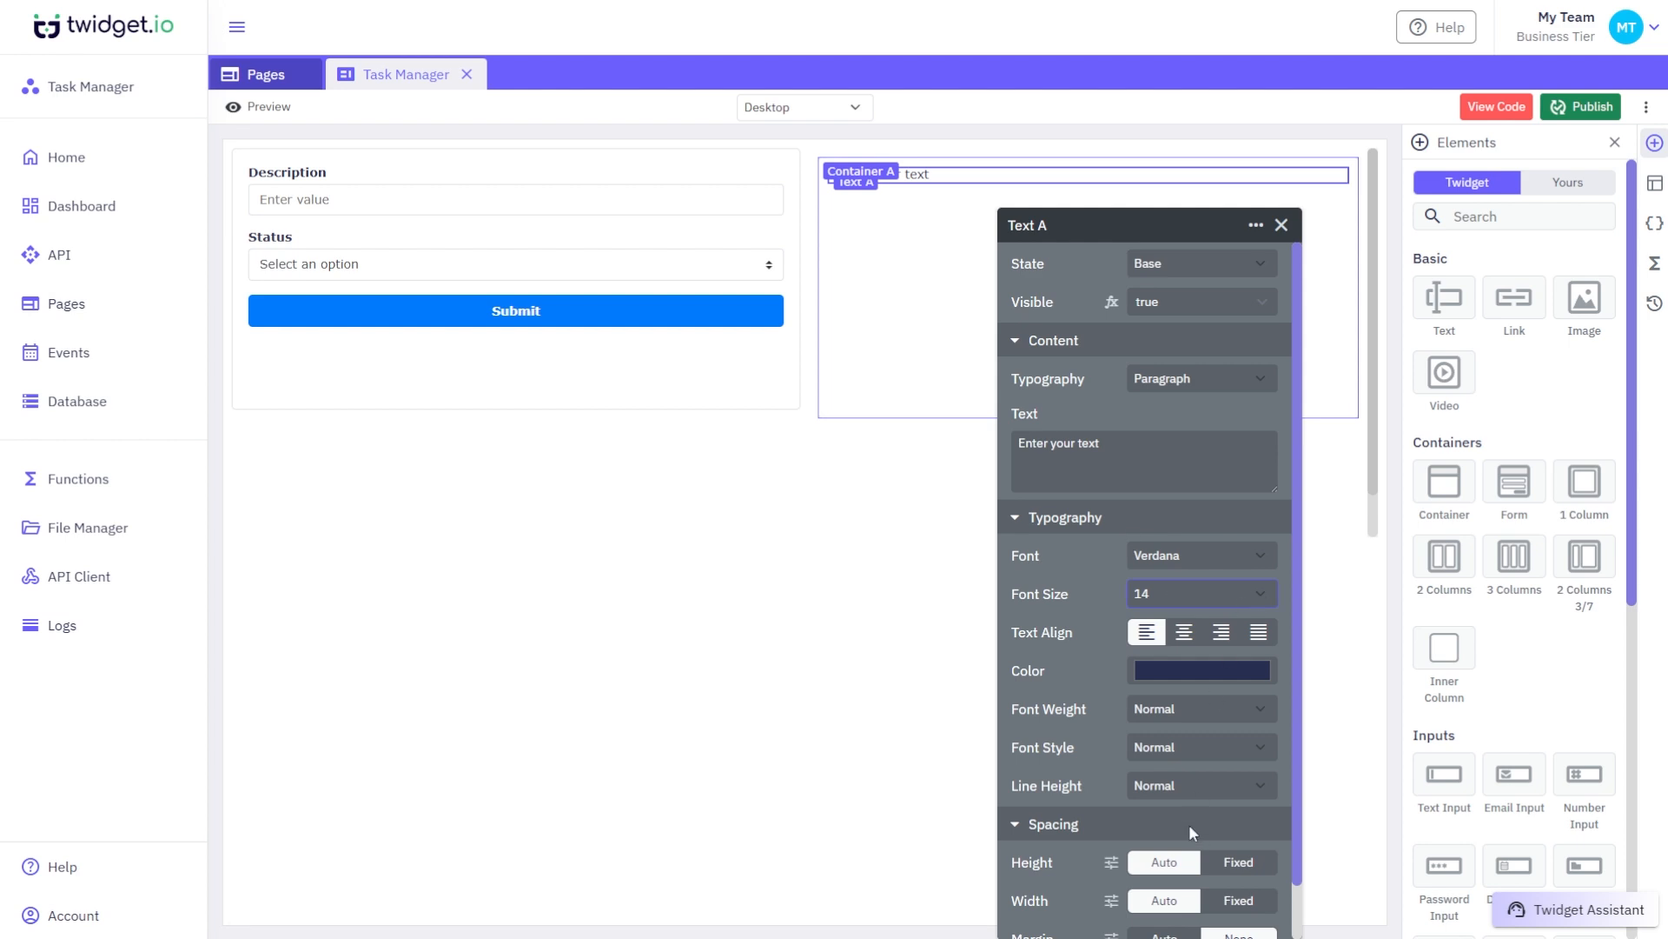
drag(1442, 300, 883, 202)
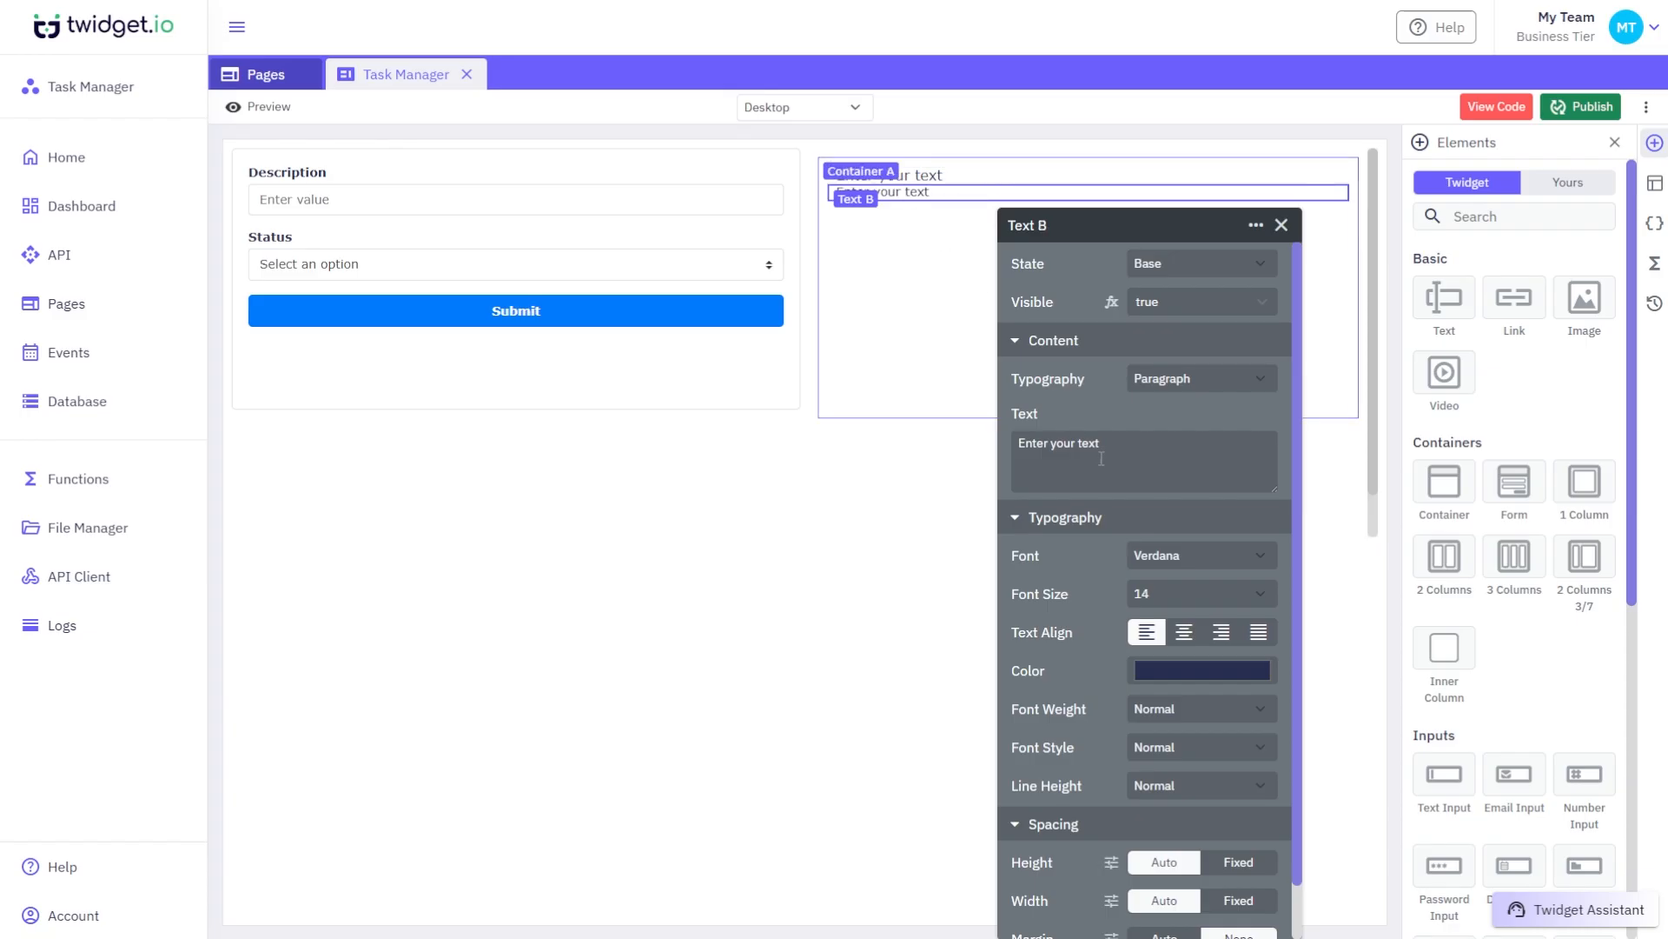
key(ctrl+a)
text(To DOo)
drag(1134, 231, 594, 218)
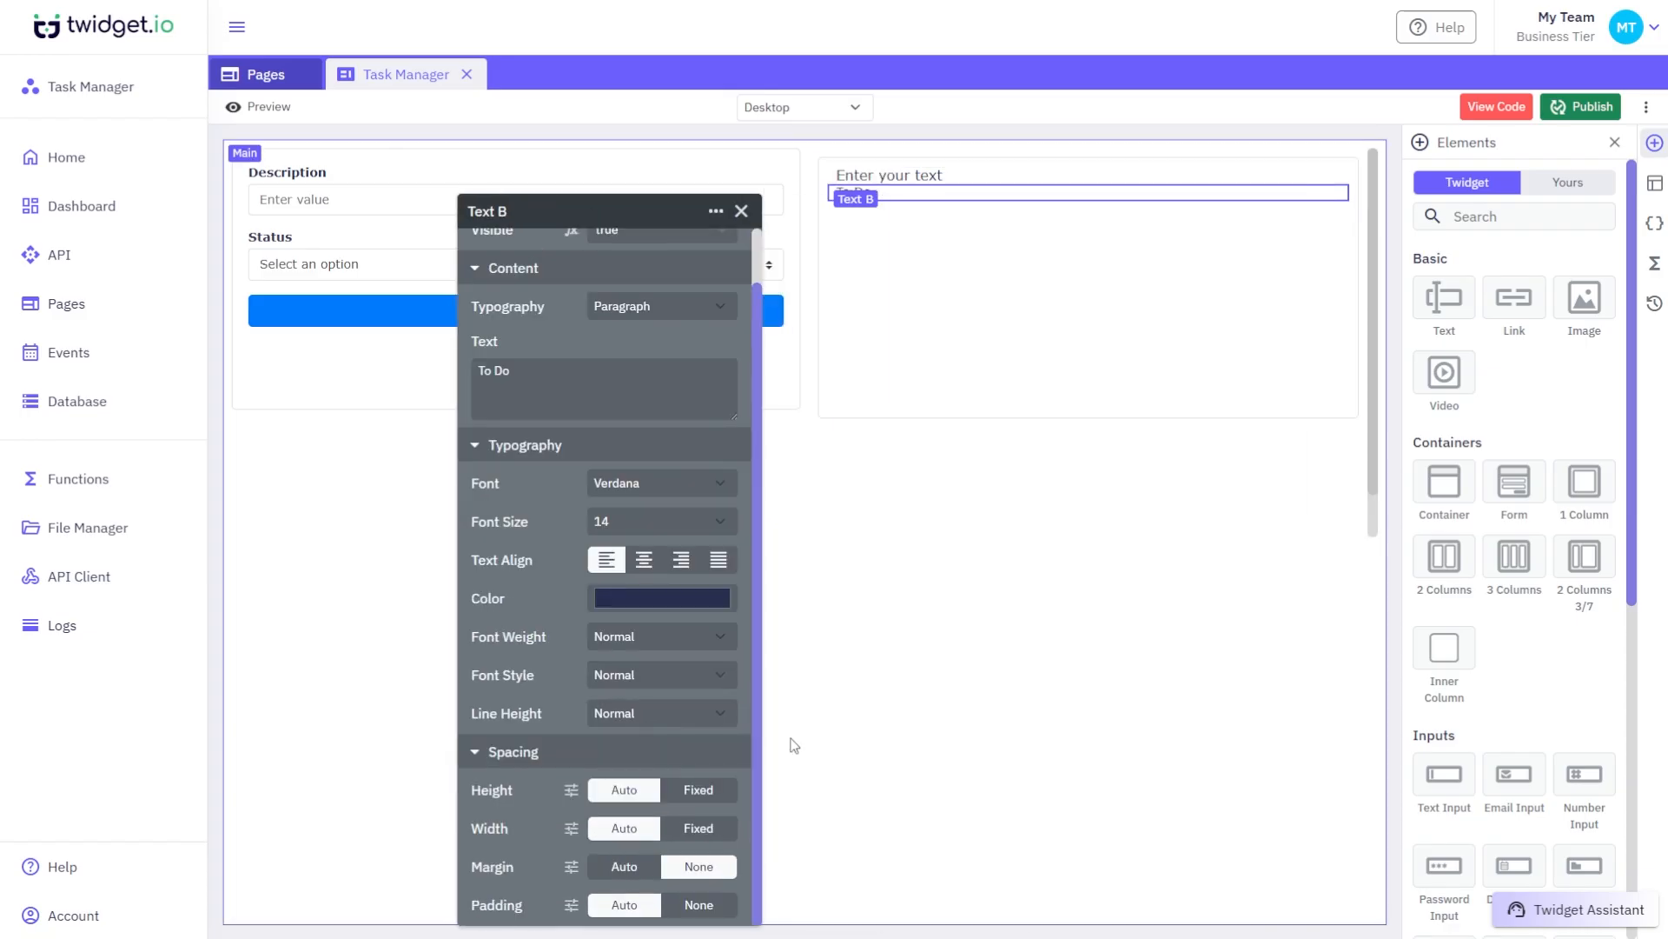
Step: Enclose the To Do text in a new container without a header and shrink that container to a narrow band
drag(1444, 483, 874, 211)
click(727, 306)
click(894, 201)
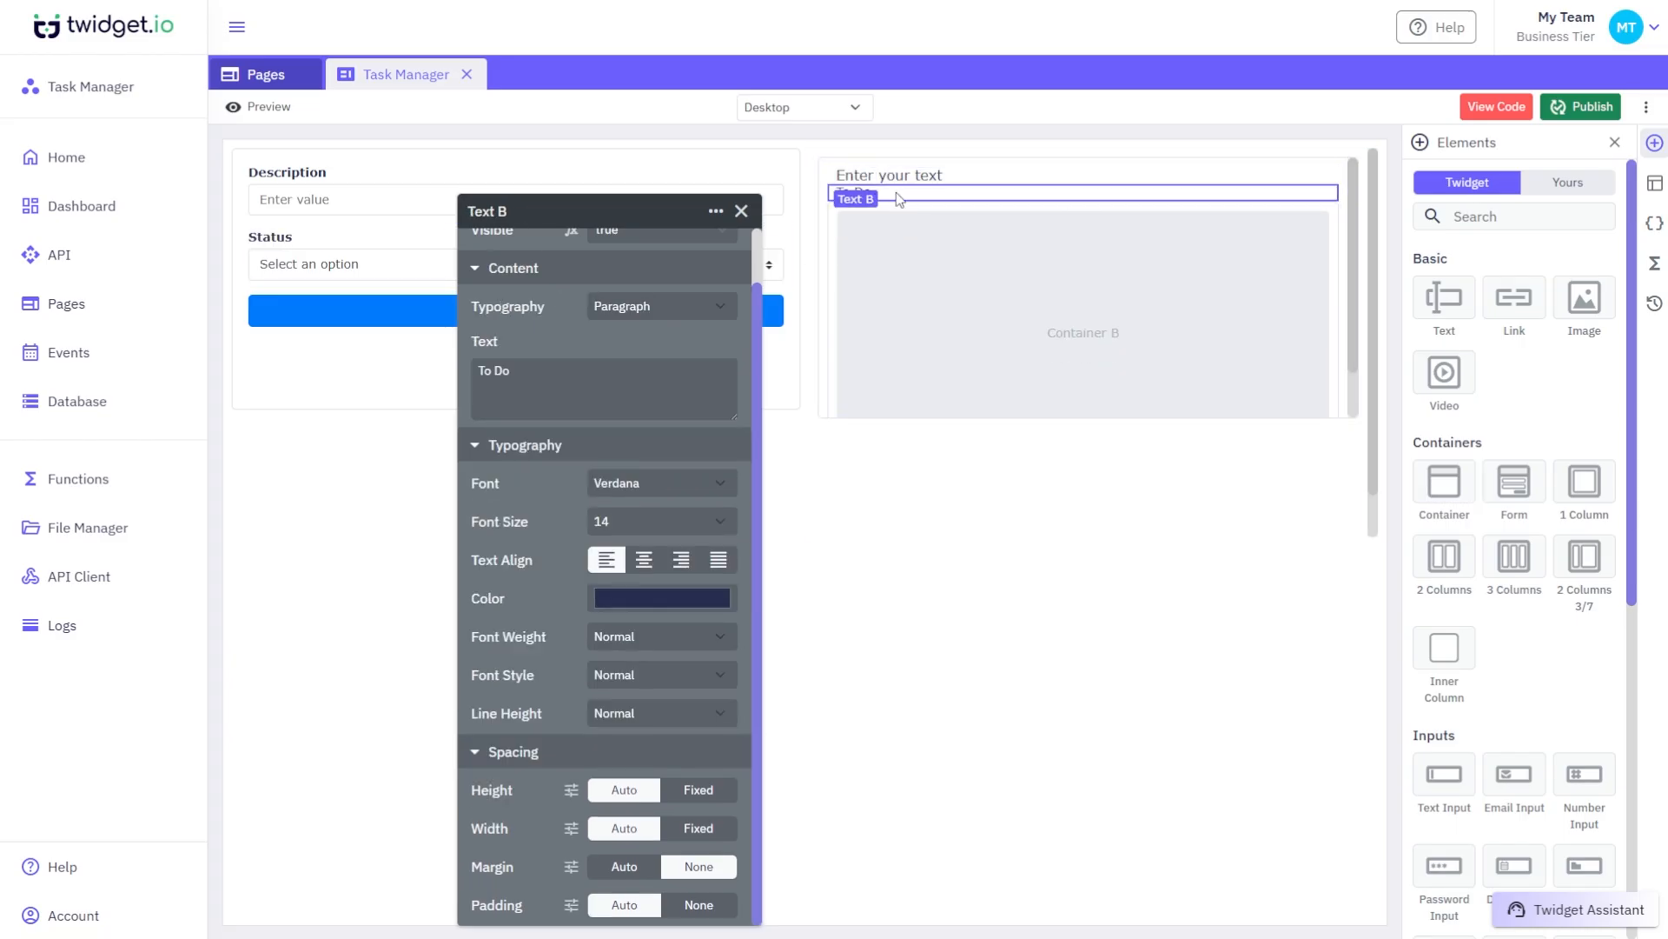
click(1001, 281)
click(1107, 370)
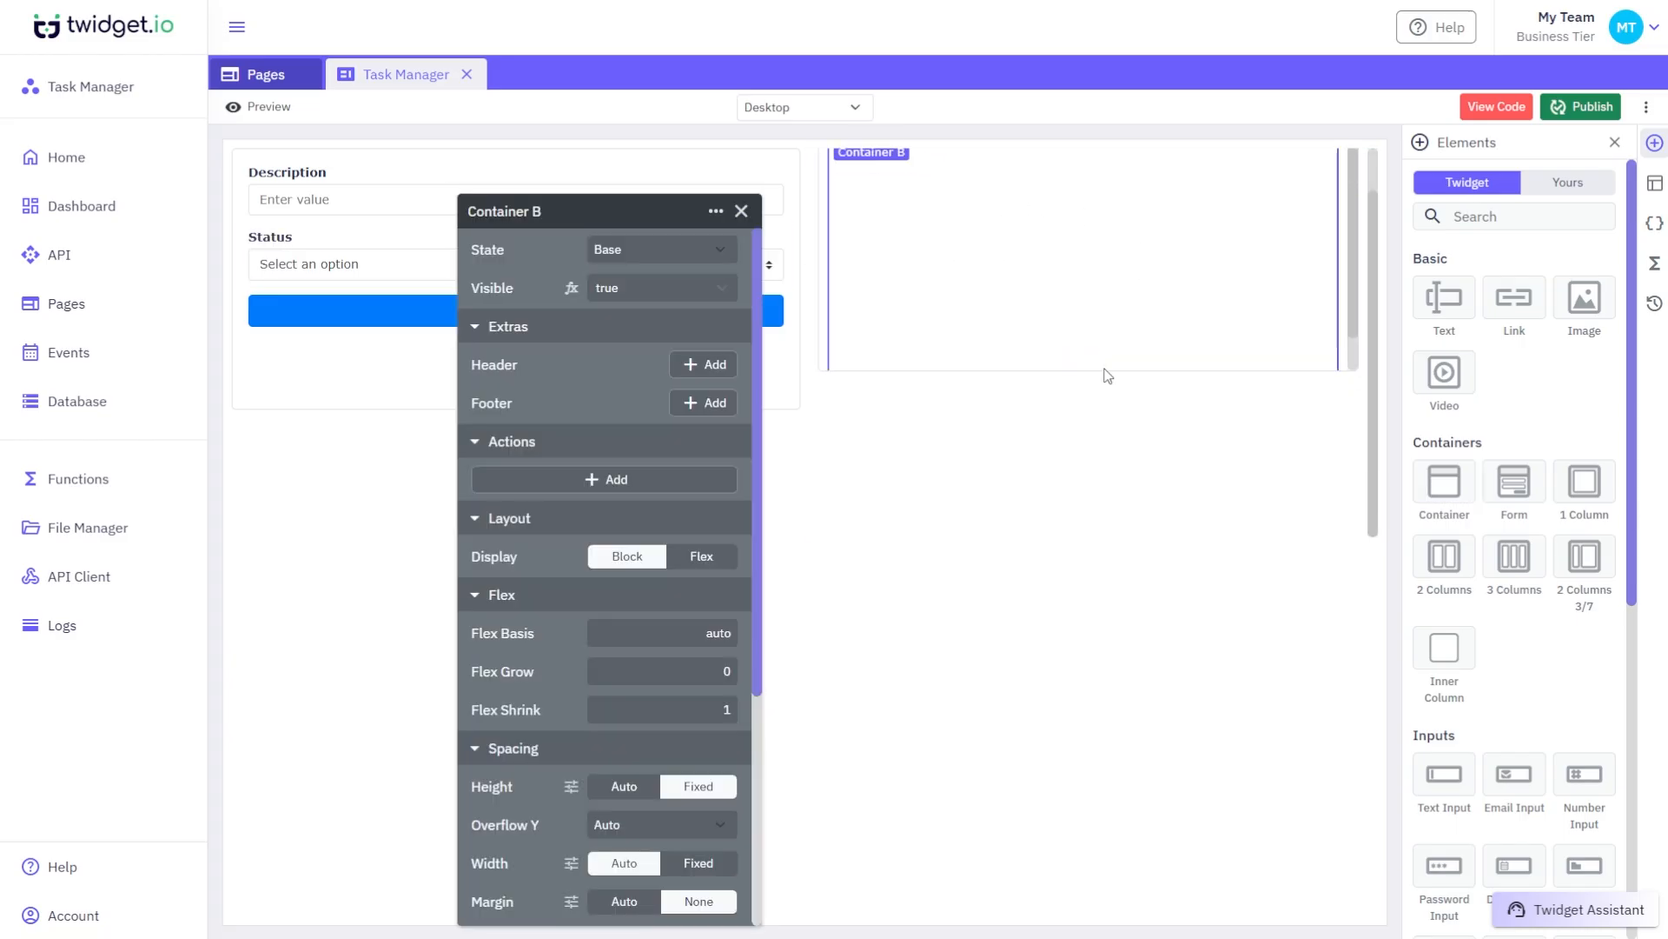
drag(1088, 337, 1086, 222)
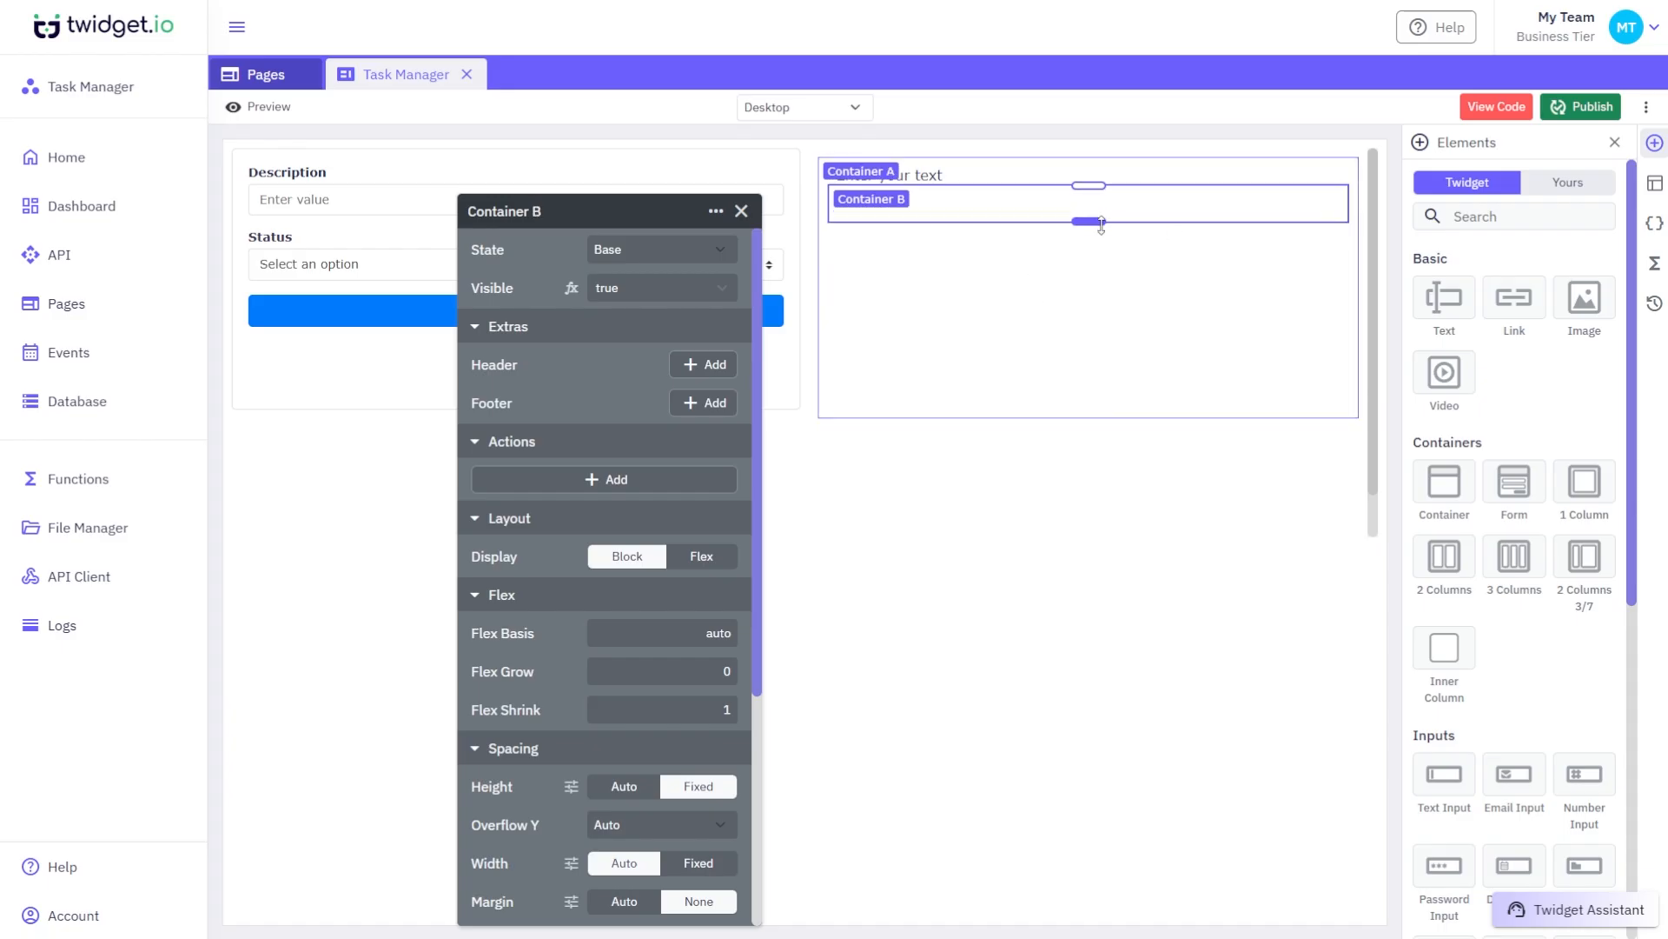
Step: Give the To Do container a yellow background and set its text's font size to 18
scroll(654, 824, down, 4)
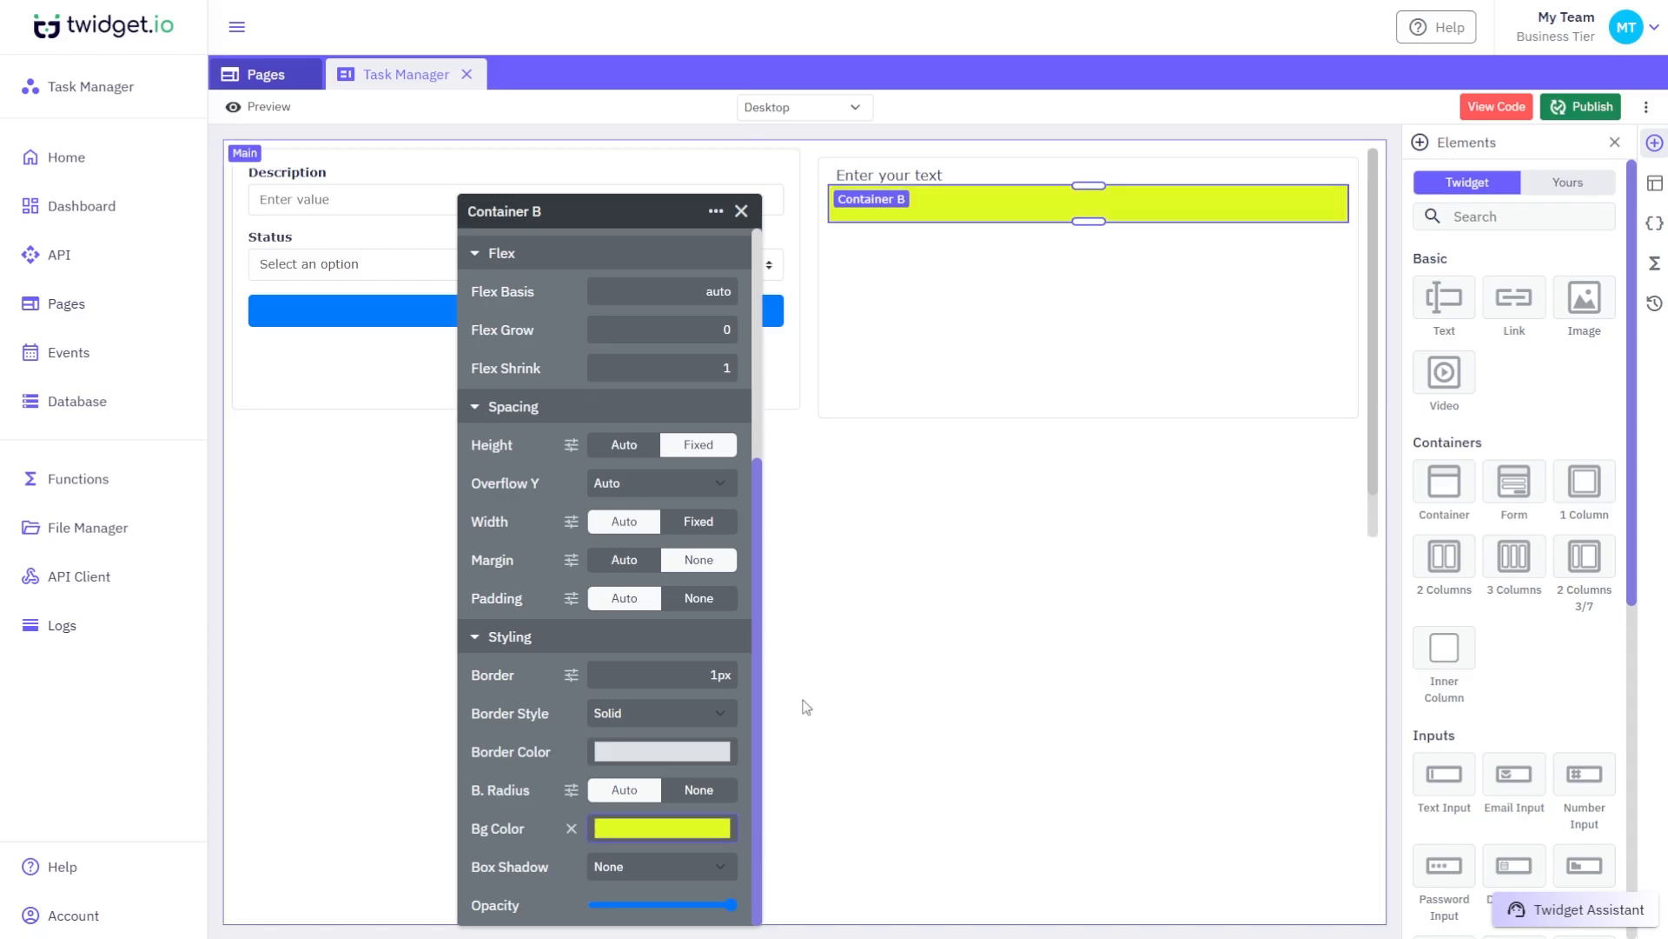
click(1026, 203)
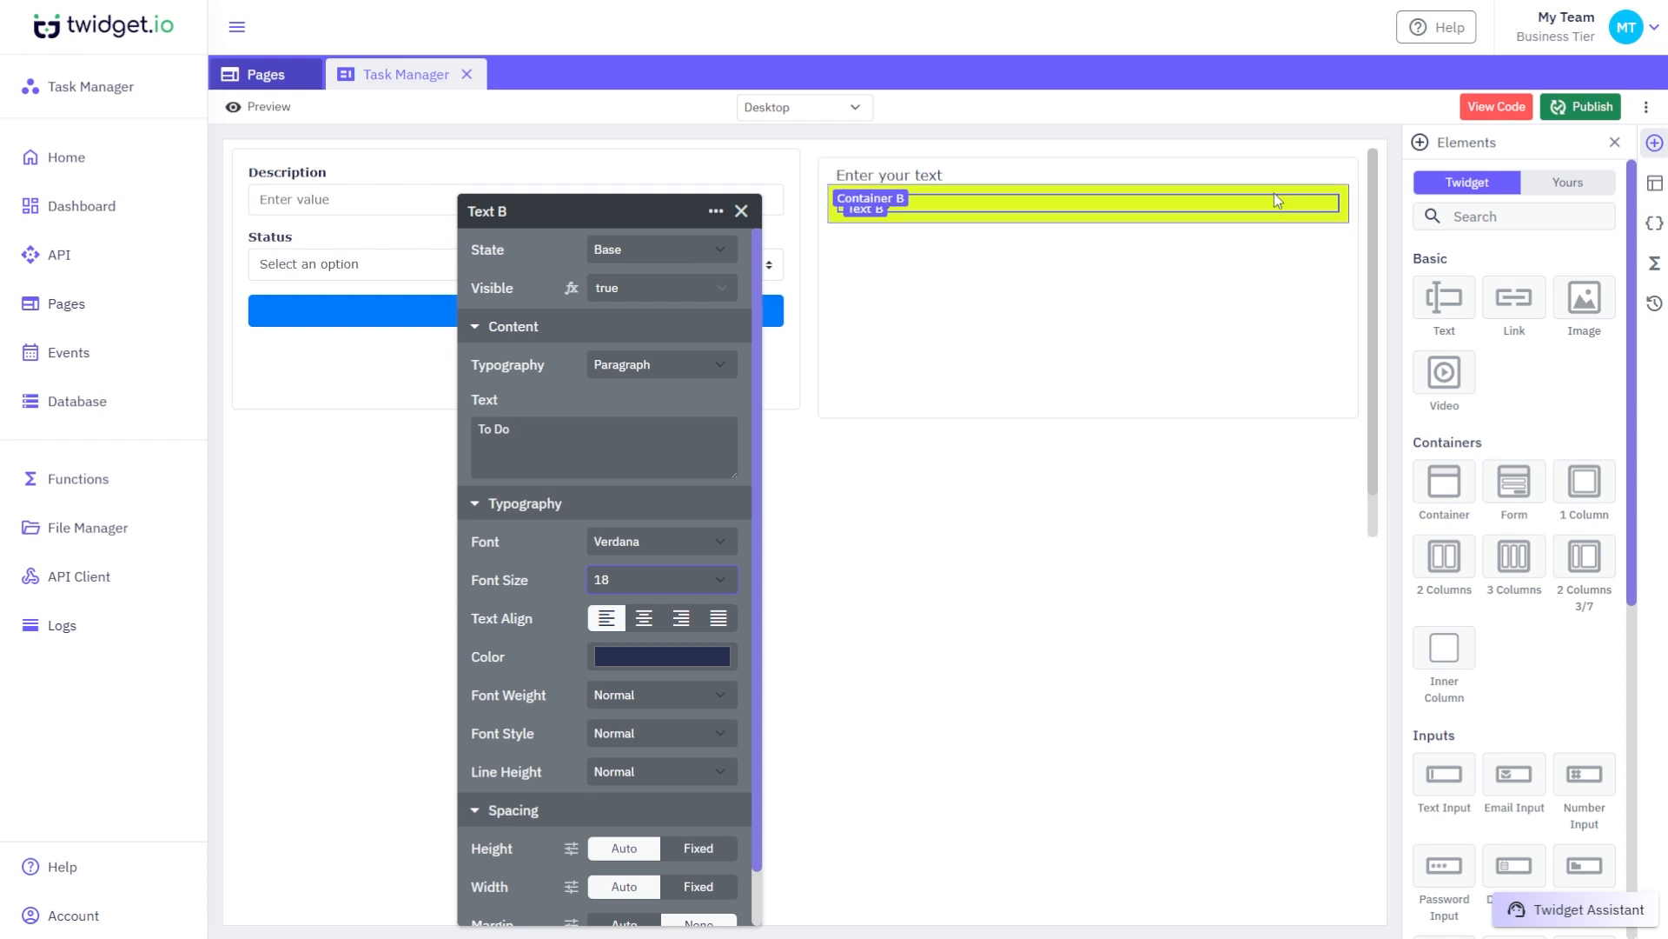
Step: Give the To Do container a fixed width and narrow it to a small badge around its text
click(1321, 222)
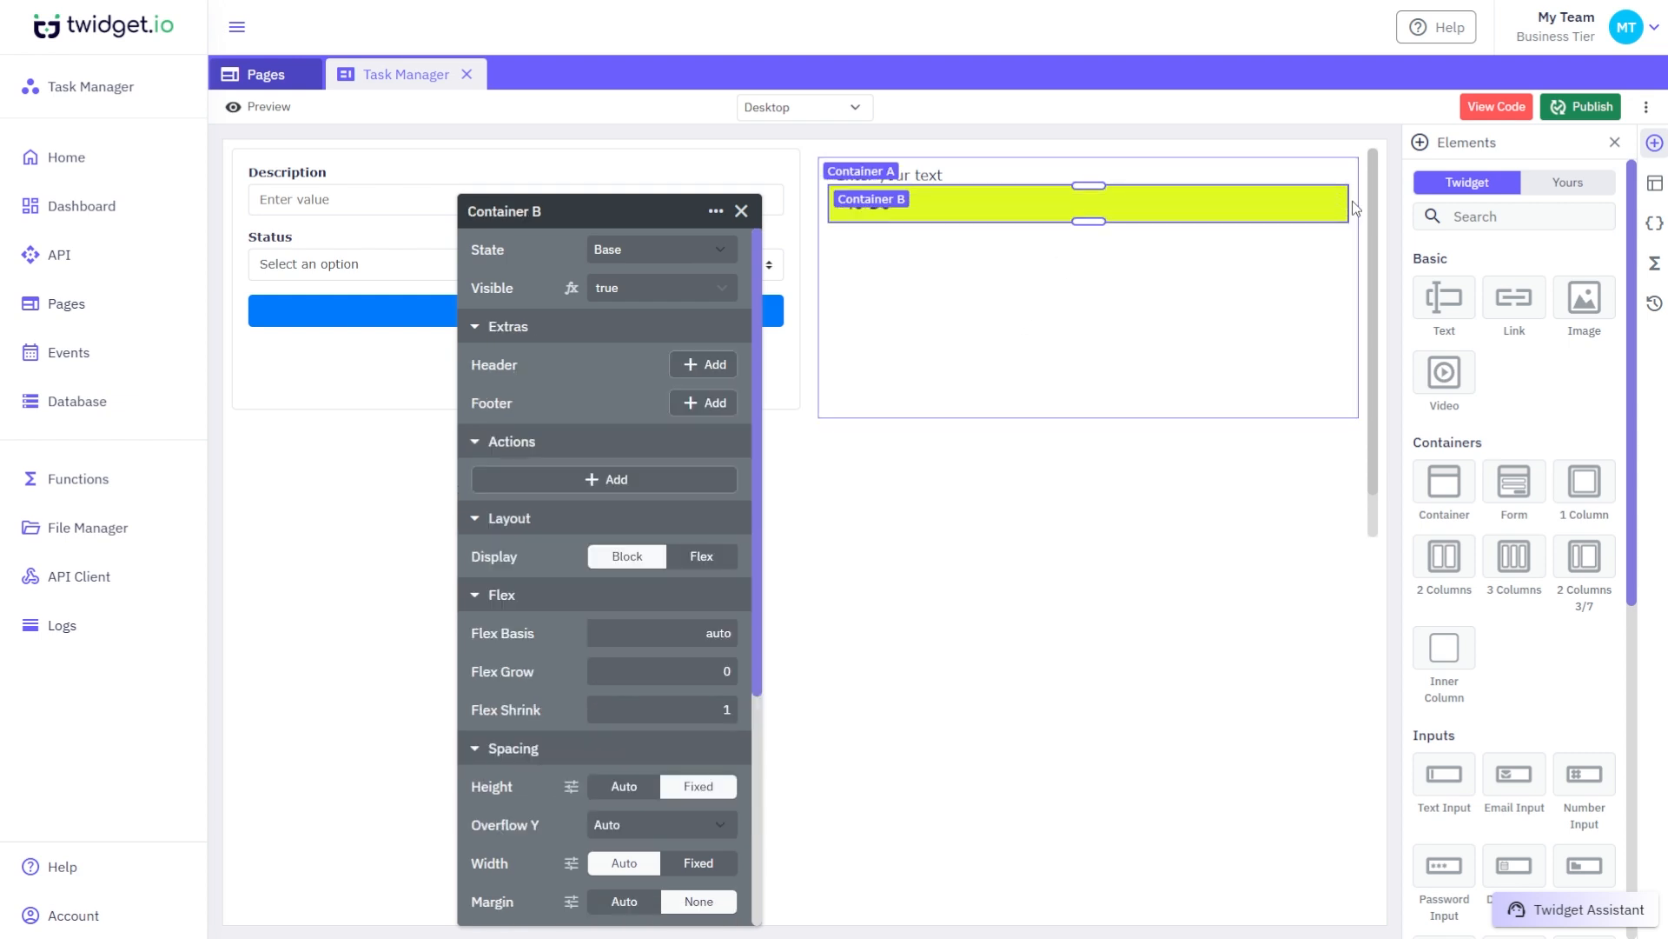
scroll(624, 638, down, 3)
click(699, 689)
drag(1349, 203, 953, 202)
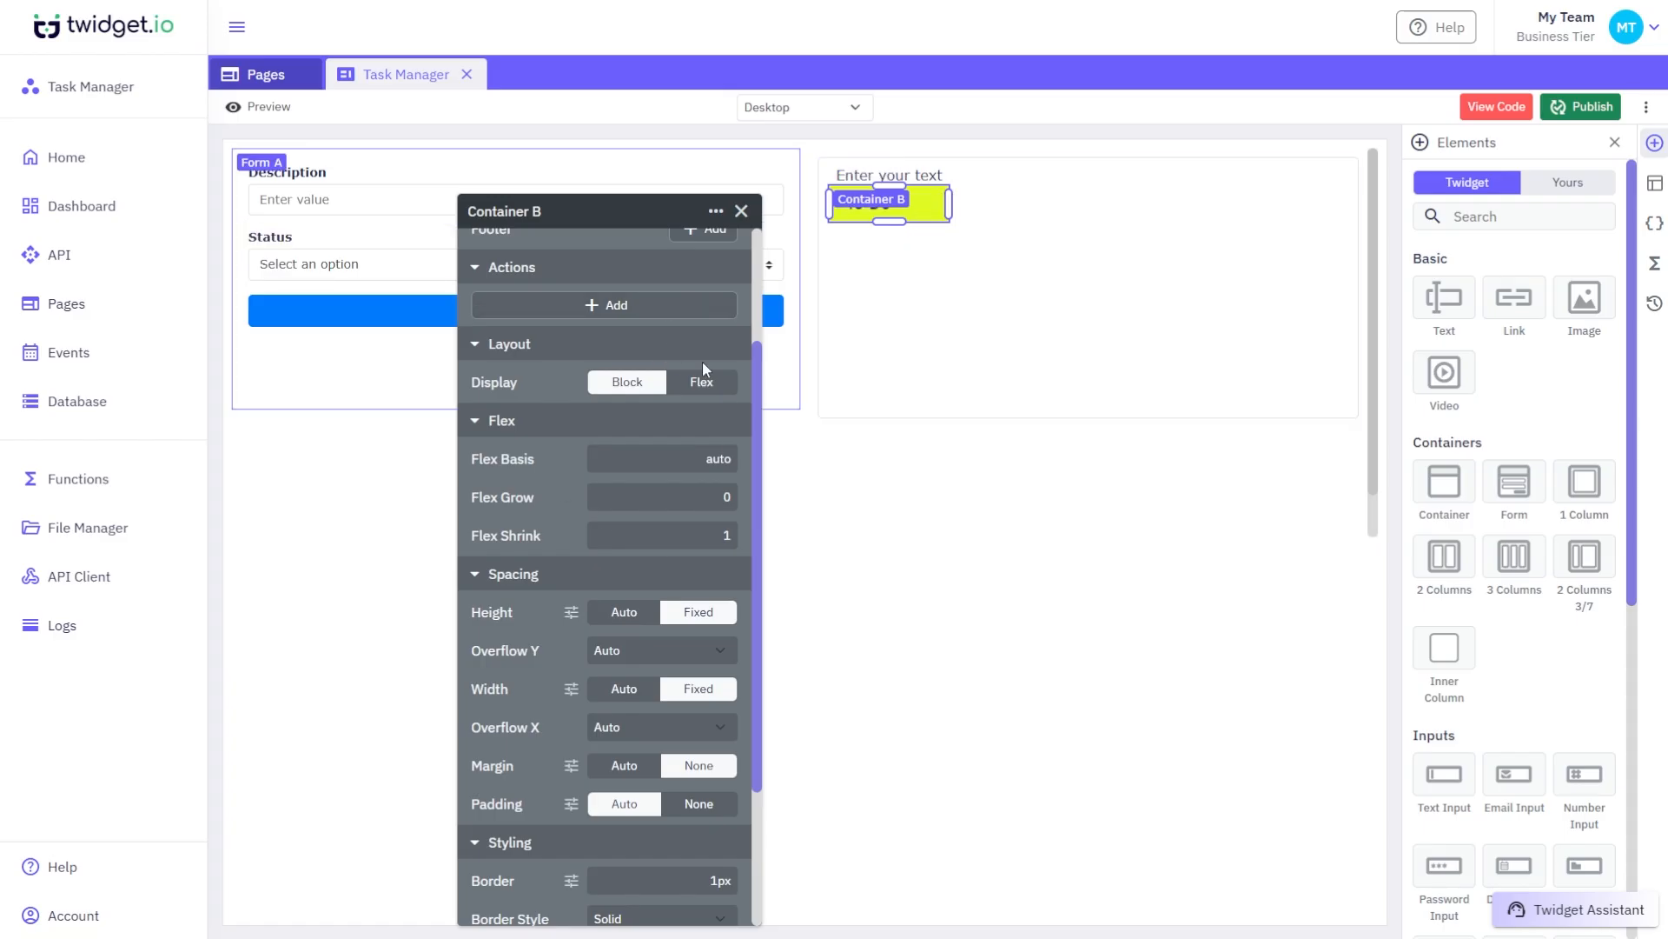
Step: Switch the To Do container's display to Flex and centre its content horizontally and vertically
click(708, 384)
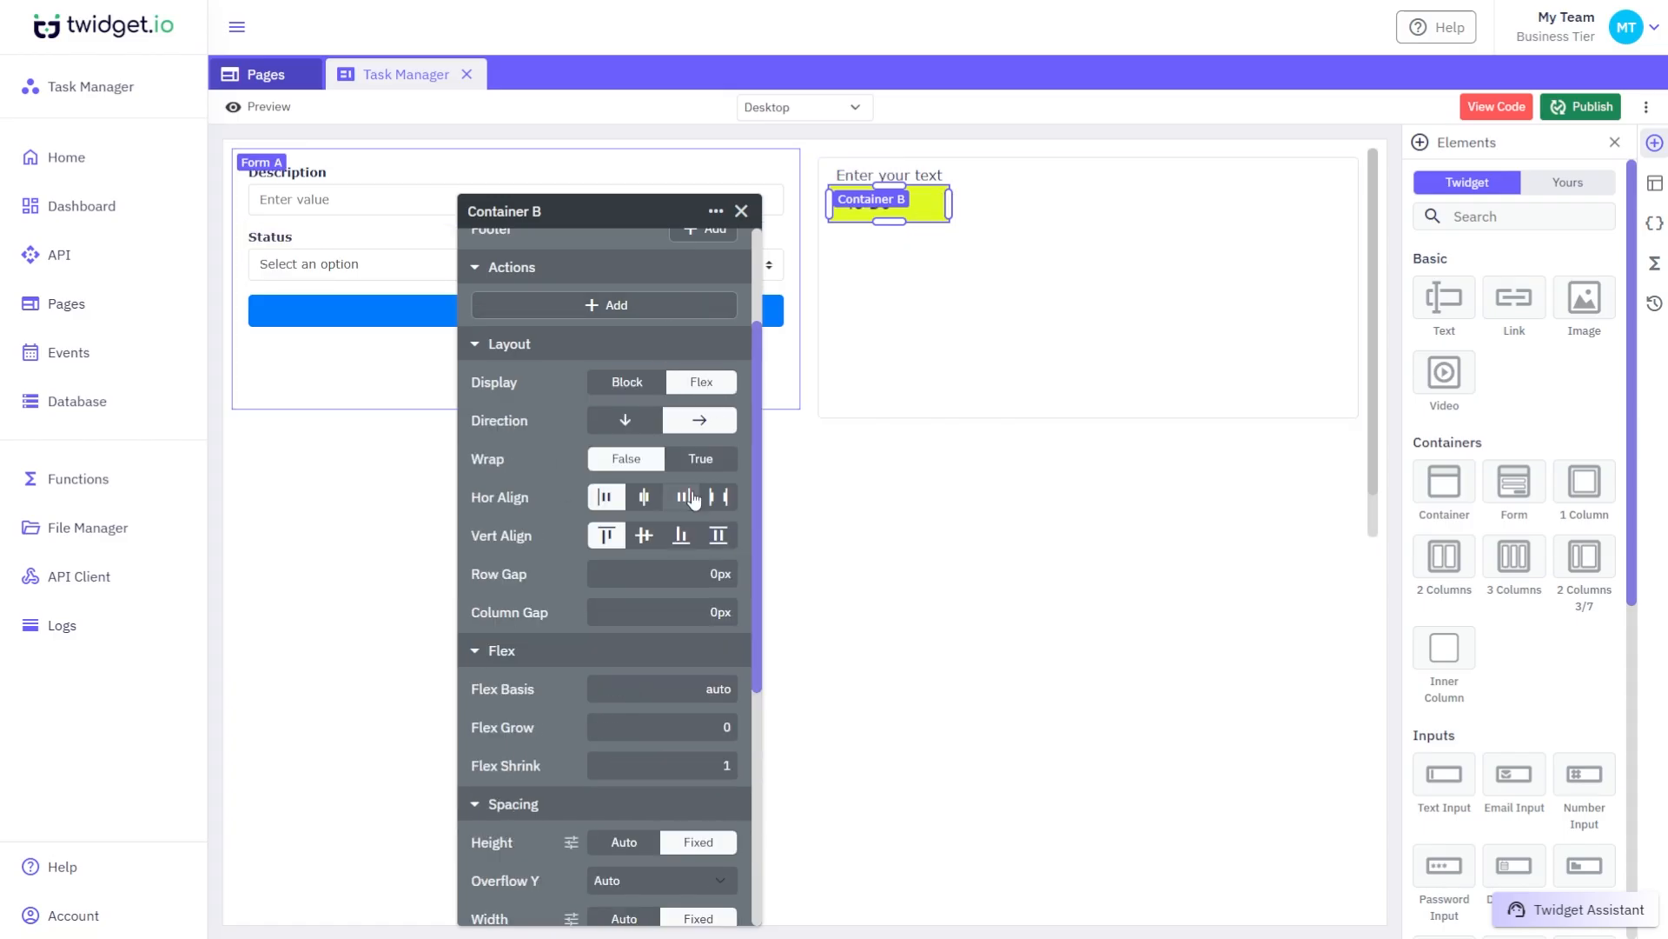
click(644, 497)
click(644, 534)
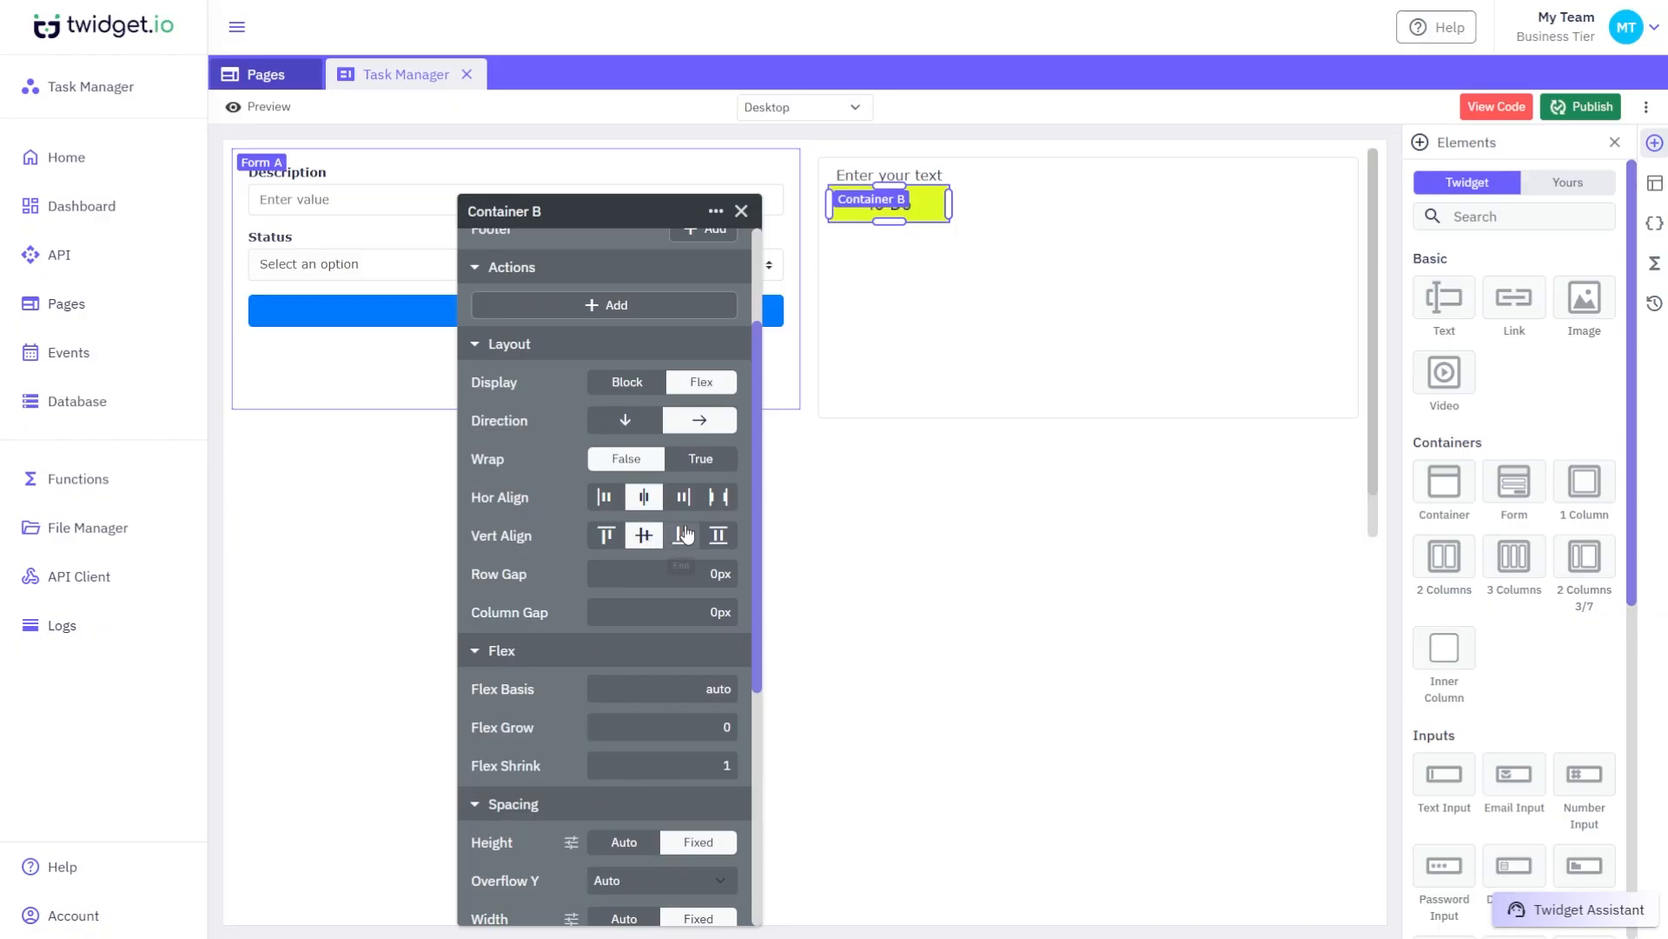
click(1126, 352)
Step: Set the To Do container's top margin to 10px
click(947, 209)
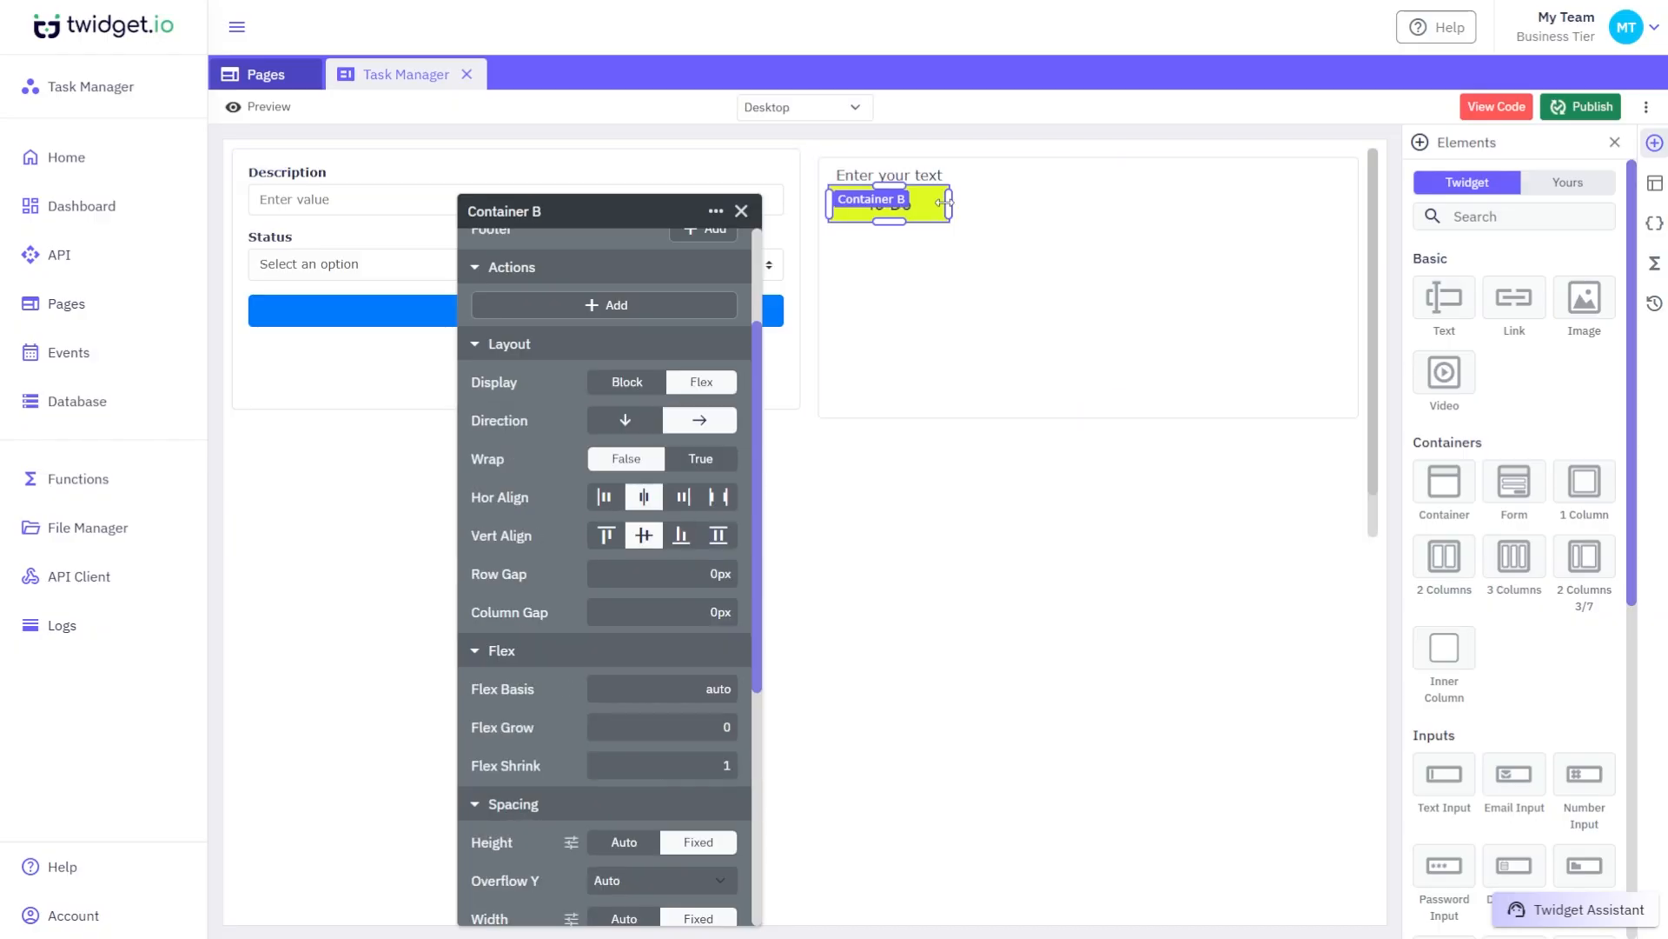
scroll(510, 565, down, 4)
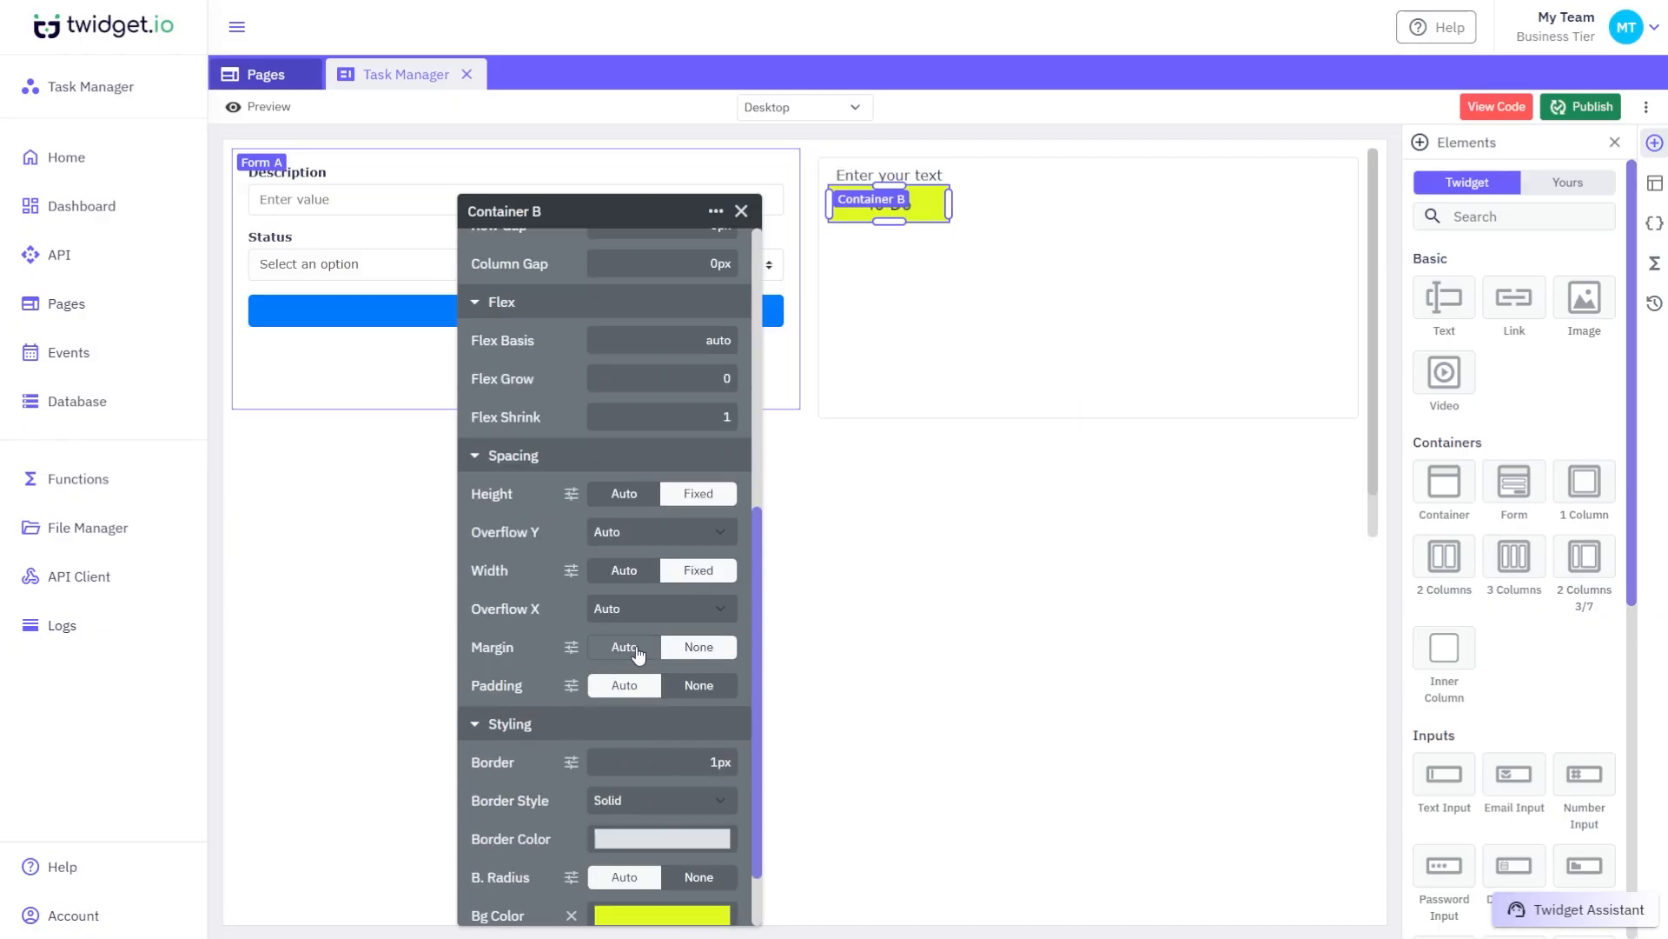
click(714, 647)
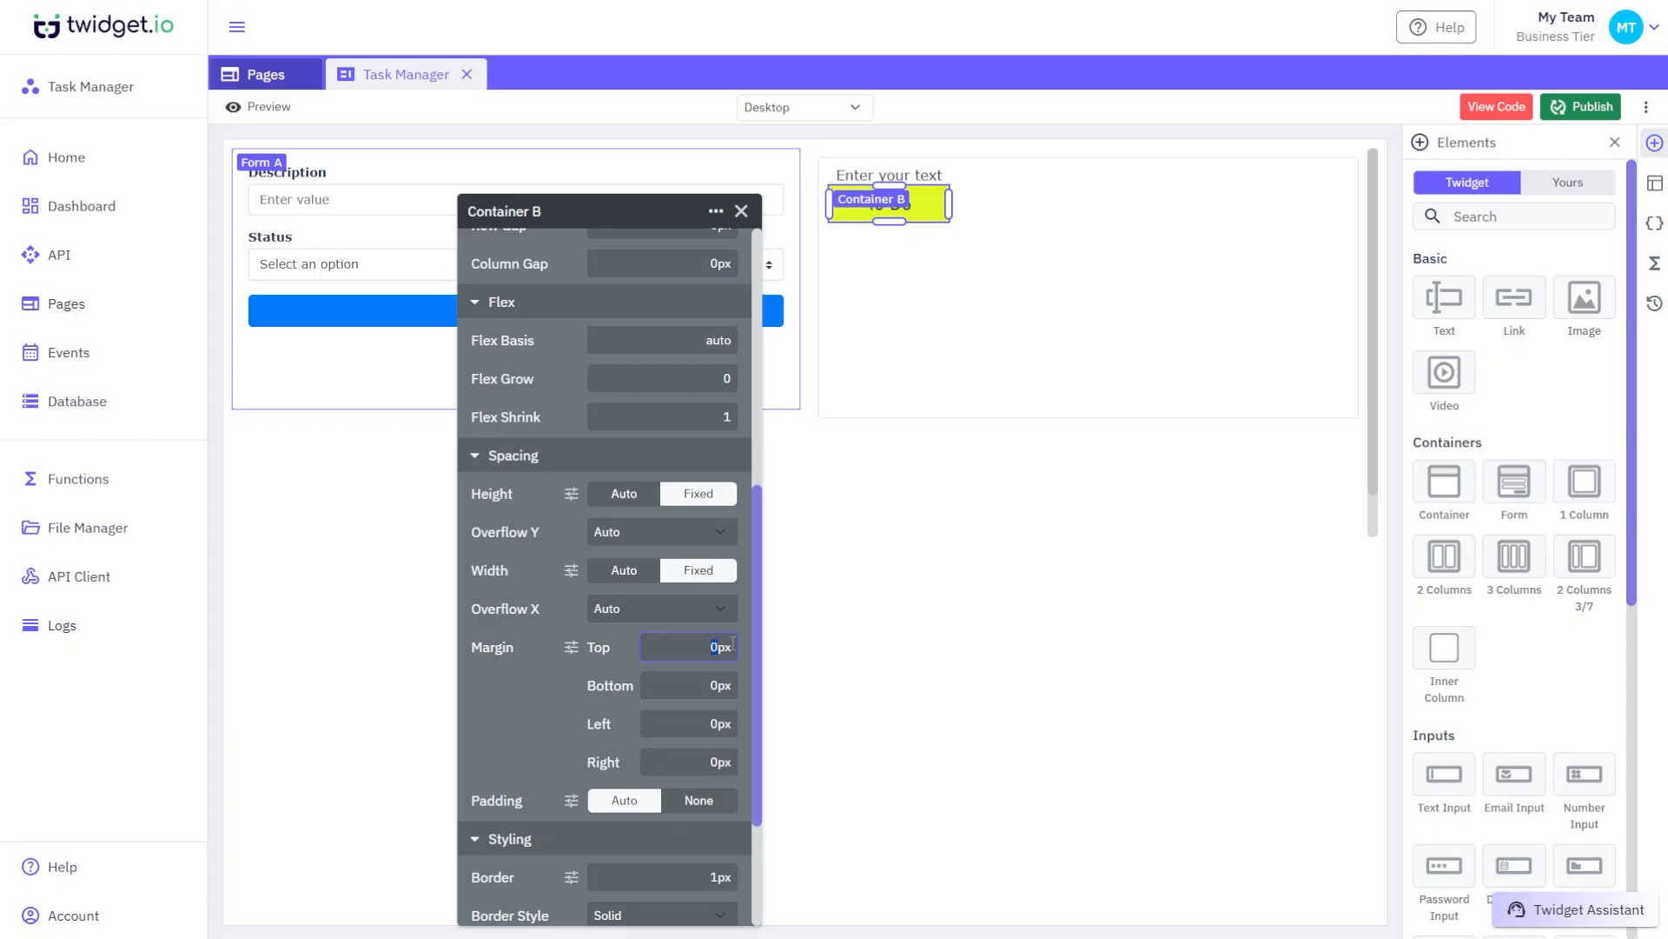
text(10)
key(Return)
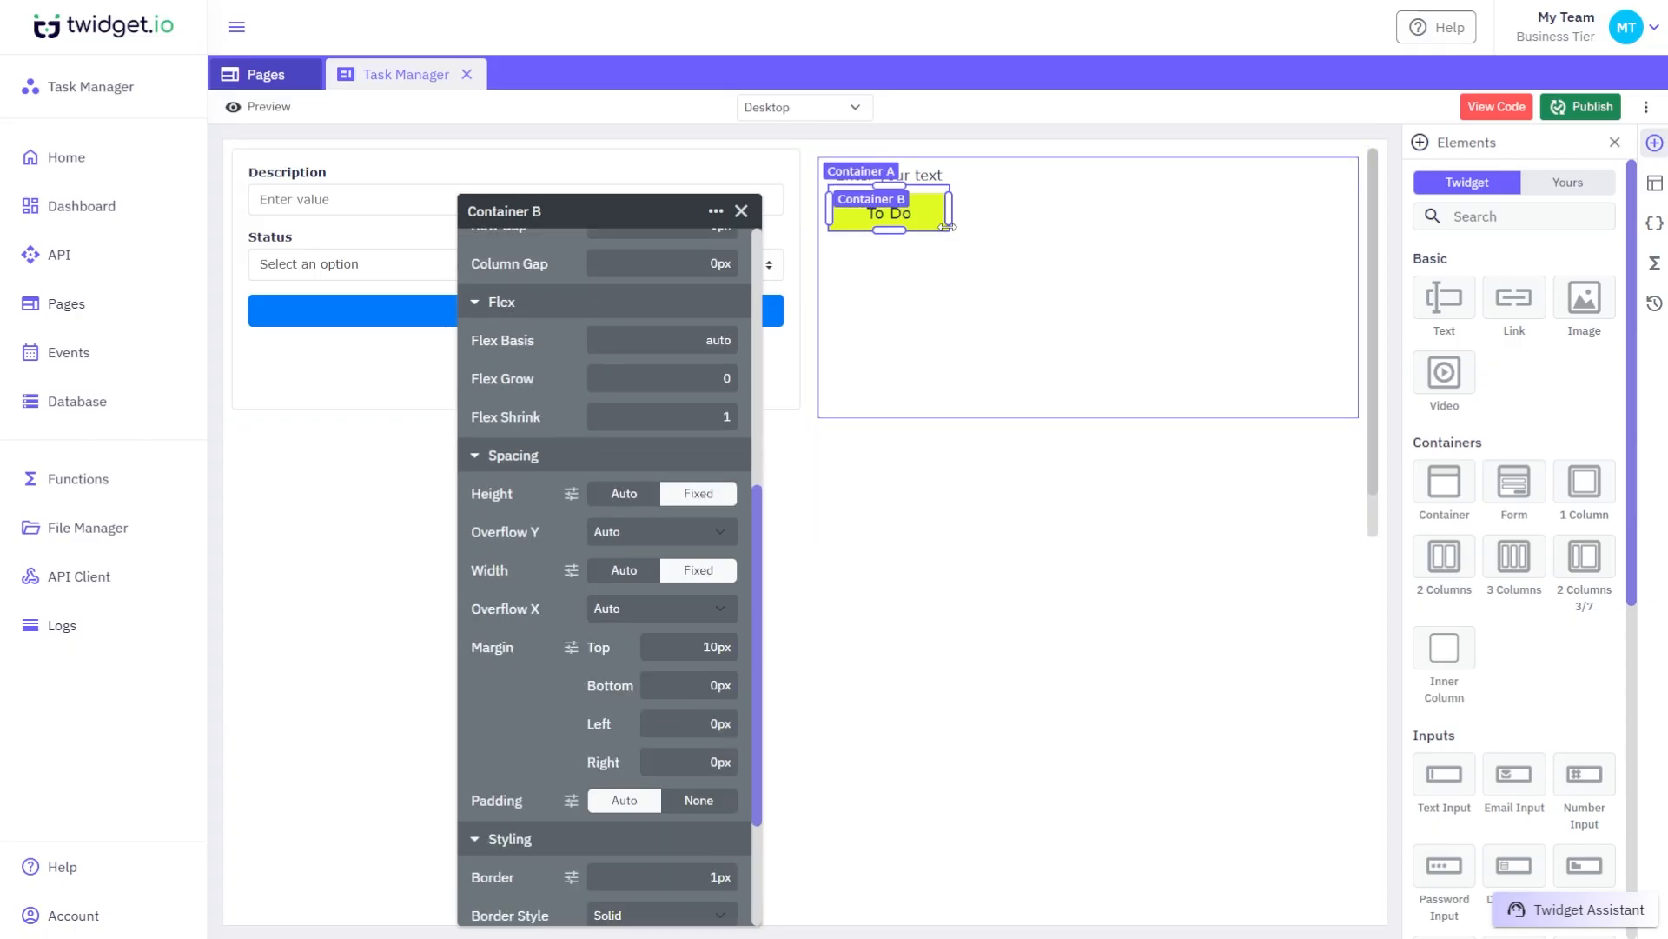
Step: Copy the To Do badge container and paste two more copies of it below in the task card
click(714, 211)
click(731, 238)
click(714, 211)
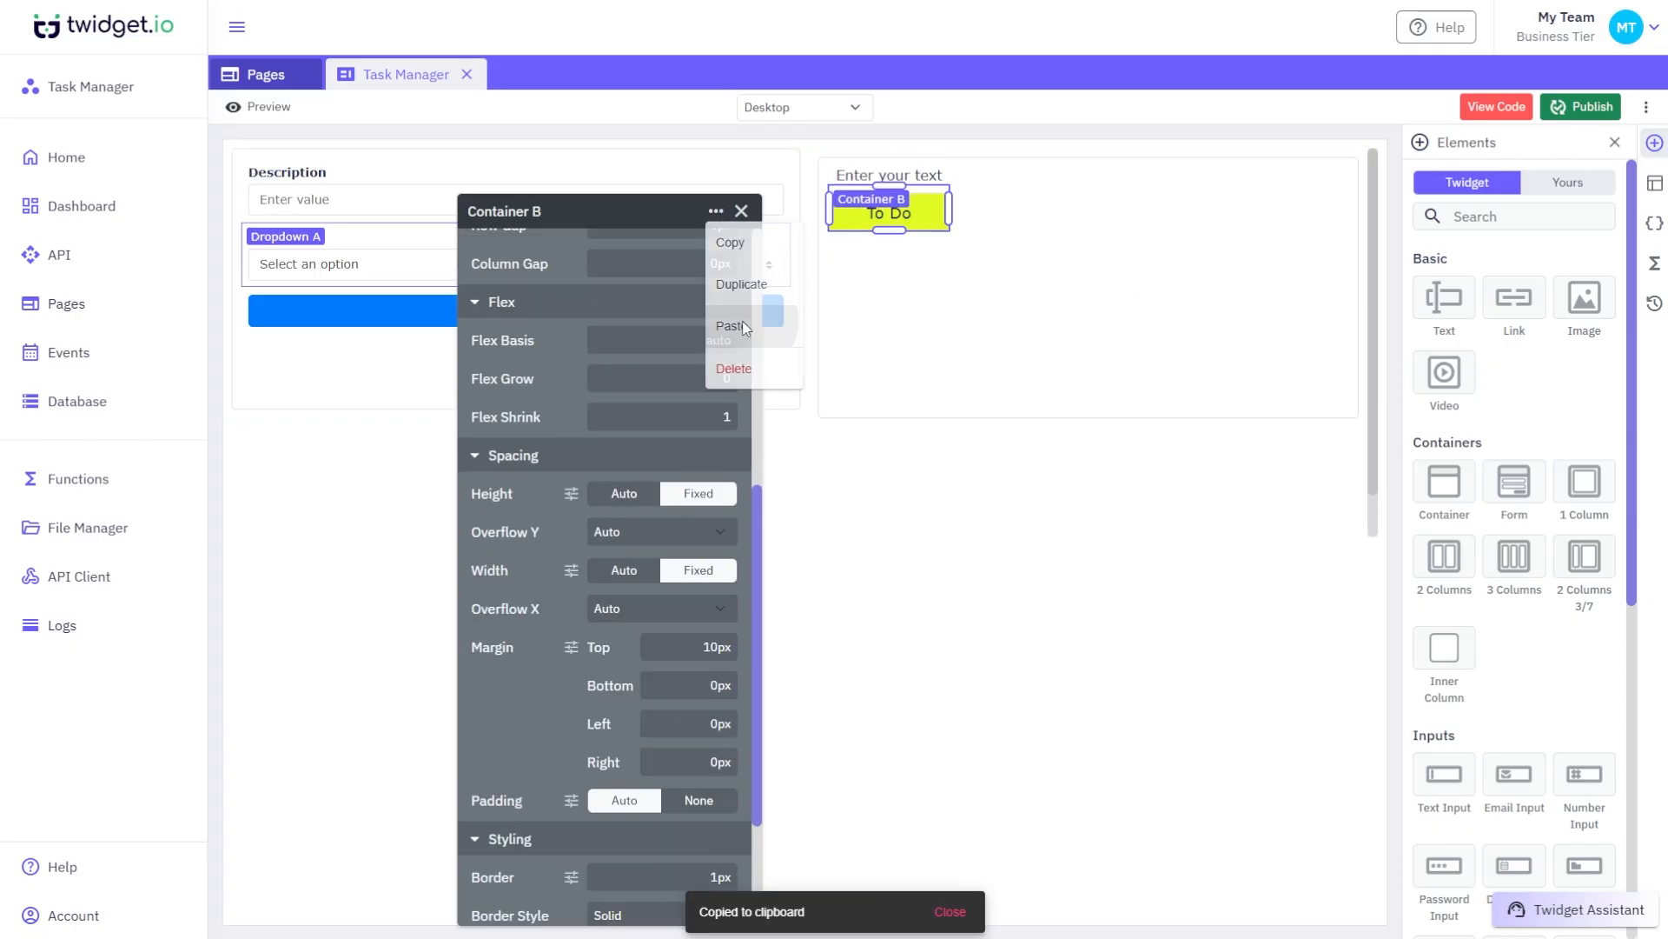
click(742, 320)
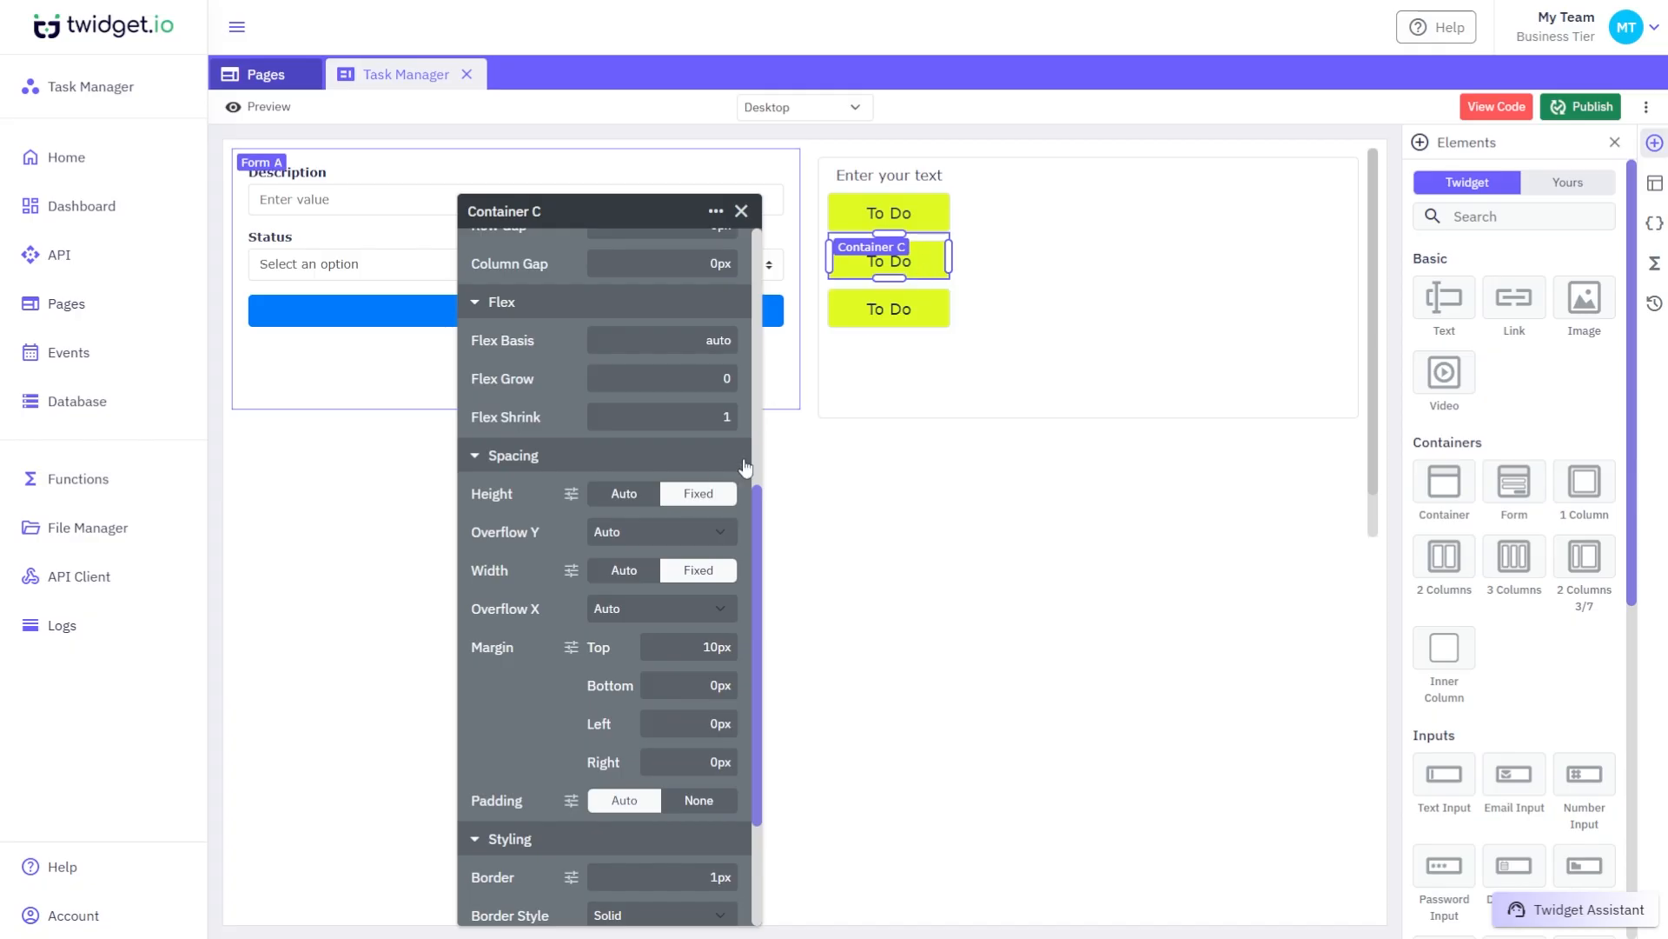
Step: Change the second badge's text to "In Progress" and the third badge's text to "Complete"
click(914, 268)
click(614, 399)
key(ctrl+a)
key(BackSpace)
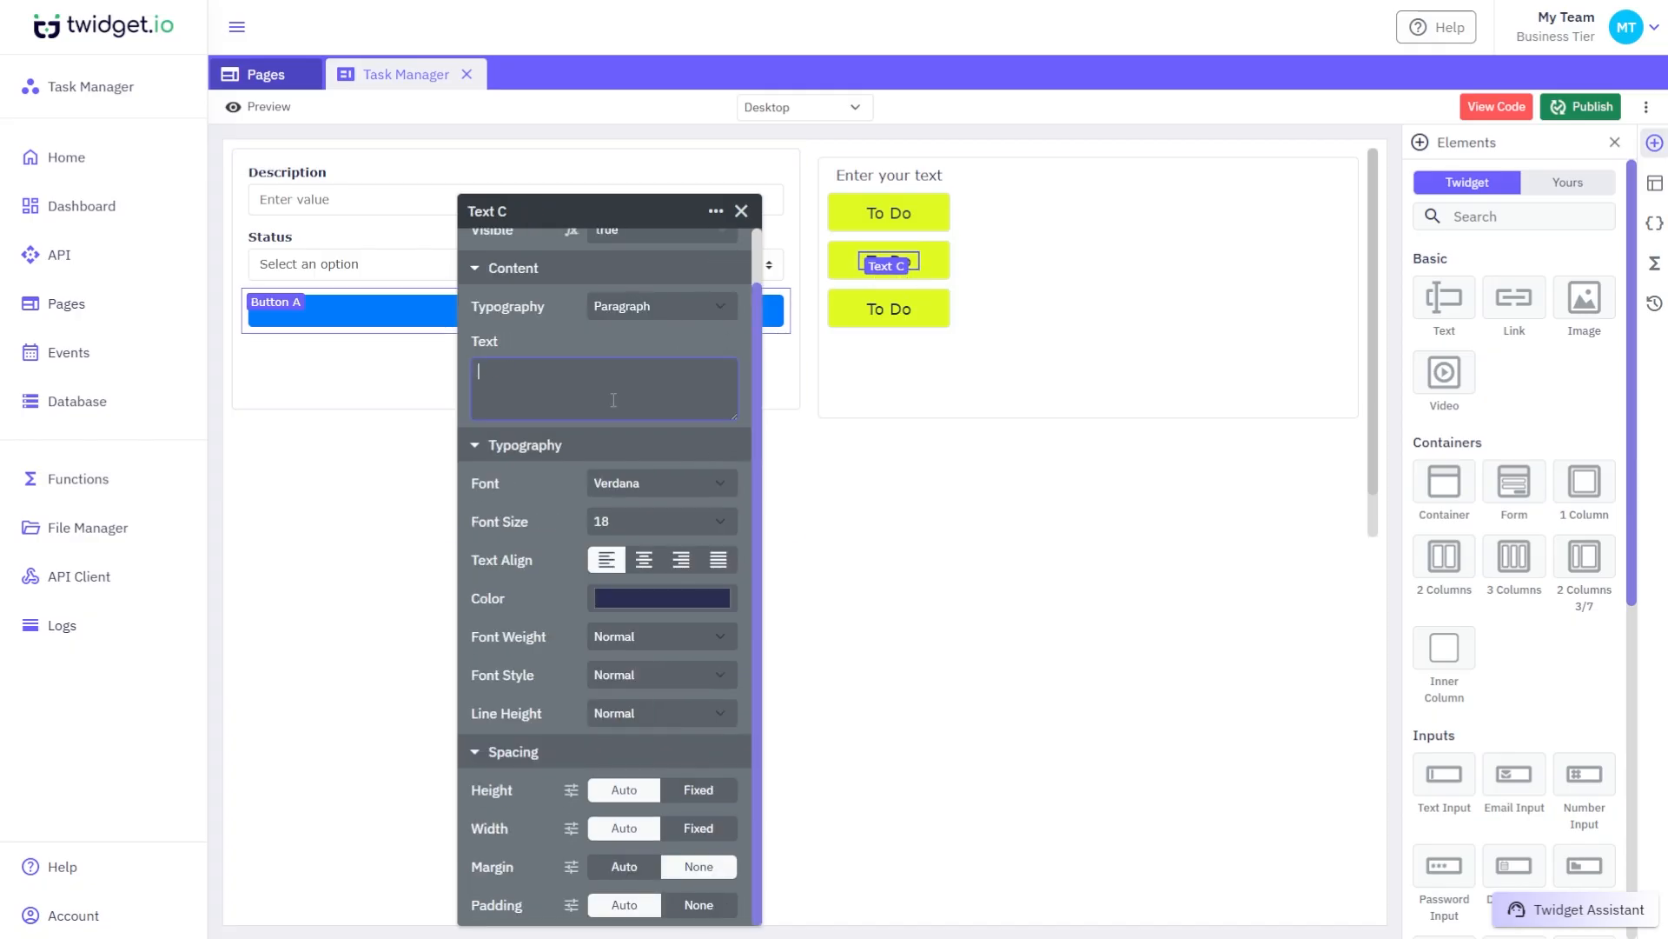
text(In Progress)
click(895, 311)
text(Complete)
Step: Widen the Complete badge container to 195px so there is more room around its text
click(848, 308)
drag(951, 300, 999, 293)
scroll(535, 732, down, 5)
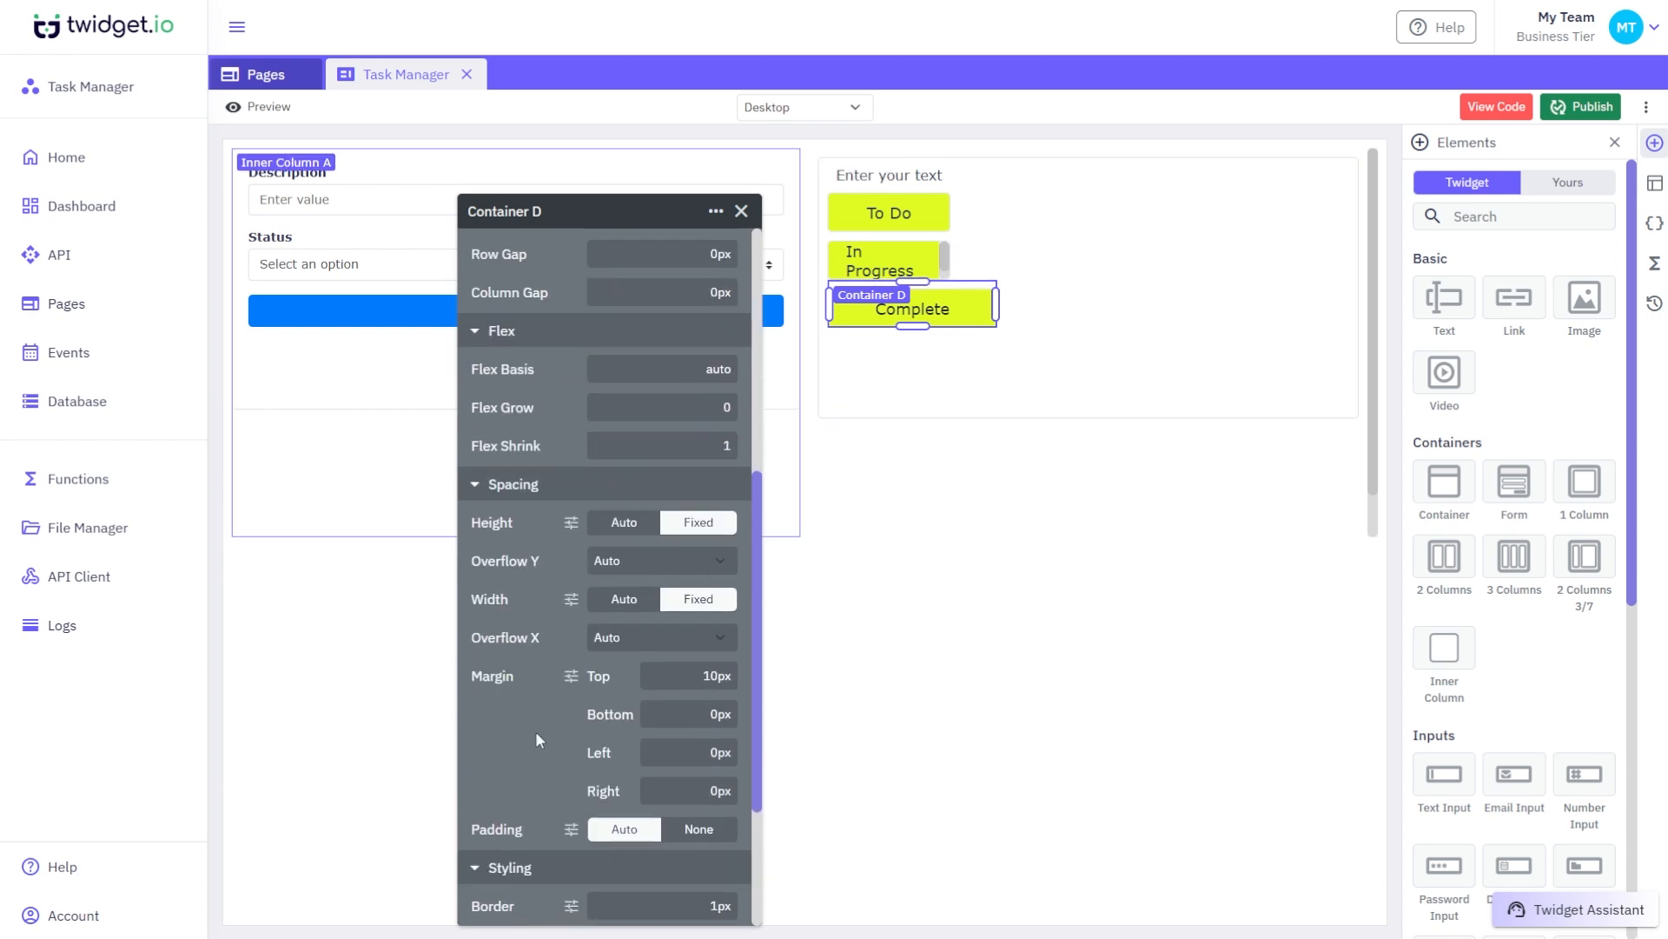
scroll(529, 690, up, 1)
click(569, 687)
double_click(712, 686)
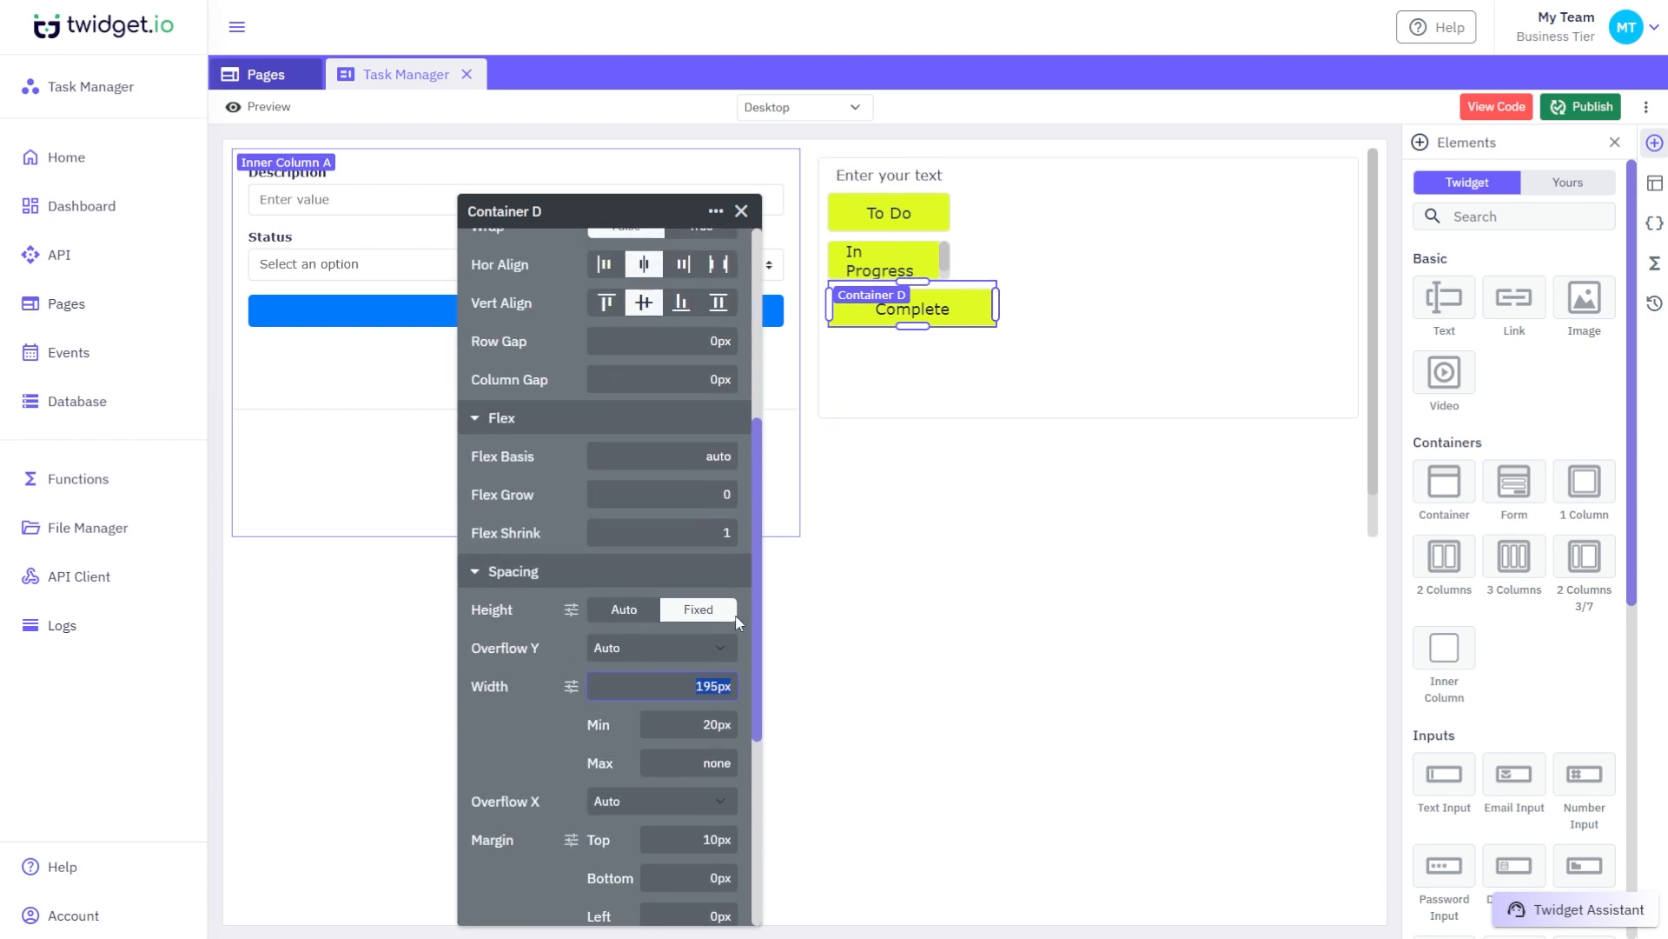
Step: Set the In Progress and To Do badge containers to the same 195px width as the Complete badge
click(935, 254)
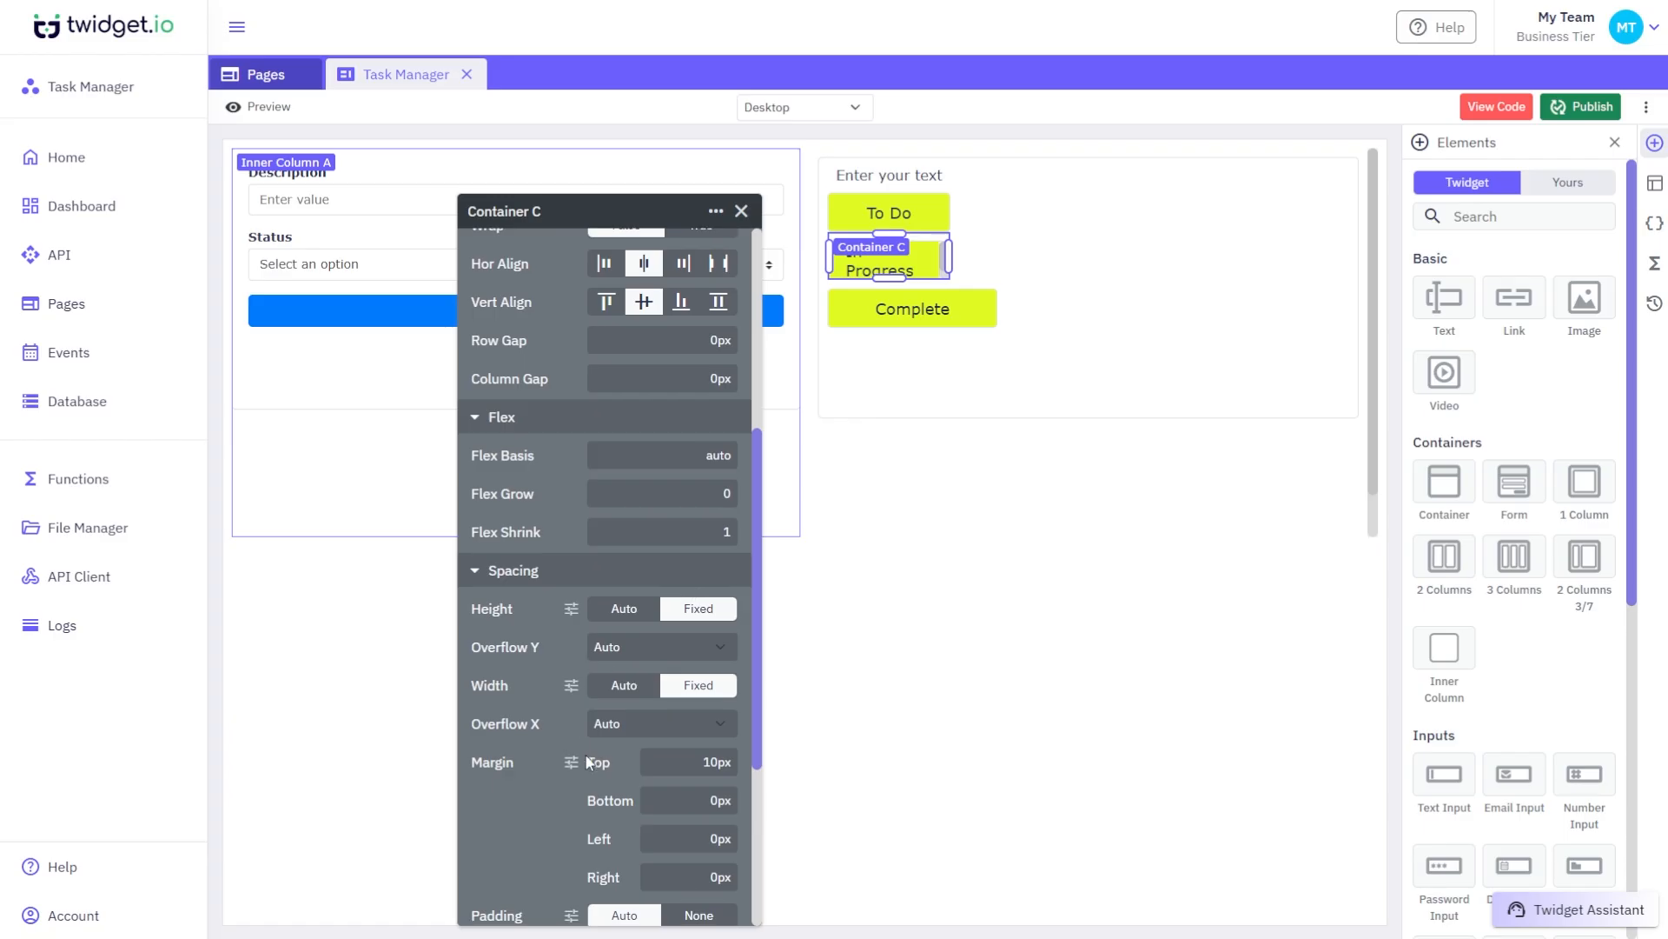
scroll(685, 424, down, 3)
click(878, 210)
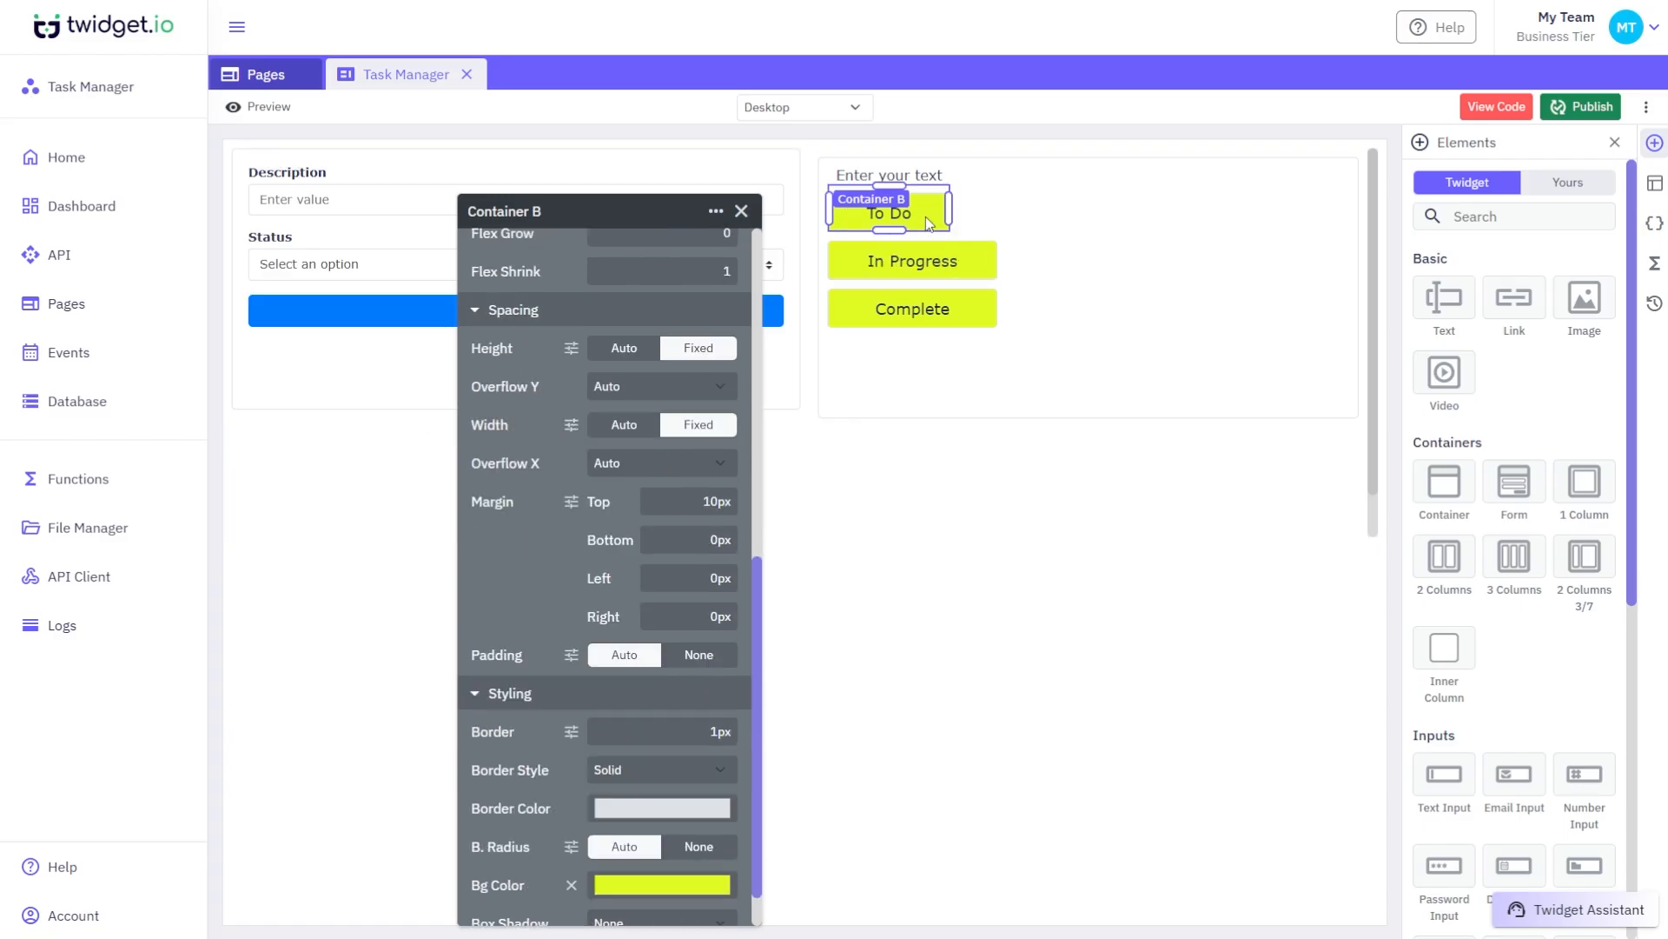
scroll(587, 434, down, 1)
click(680, 375)
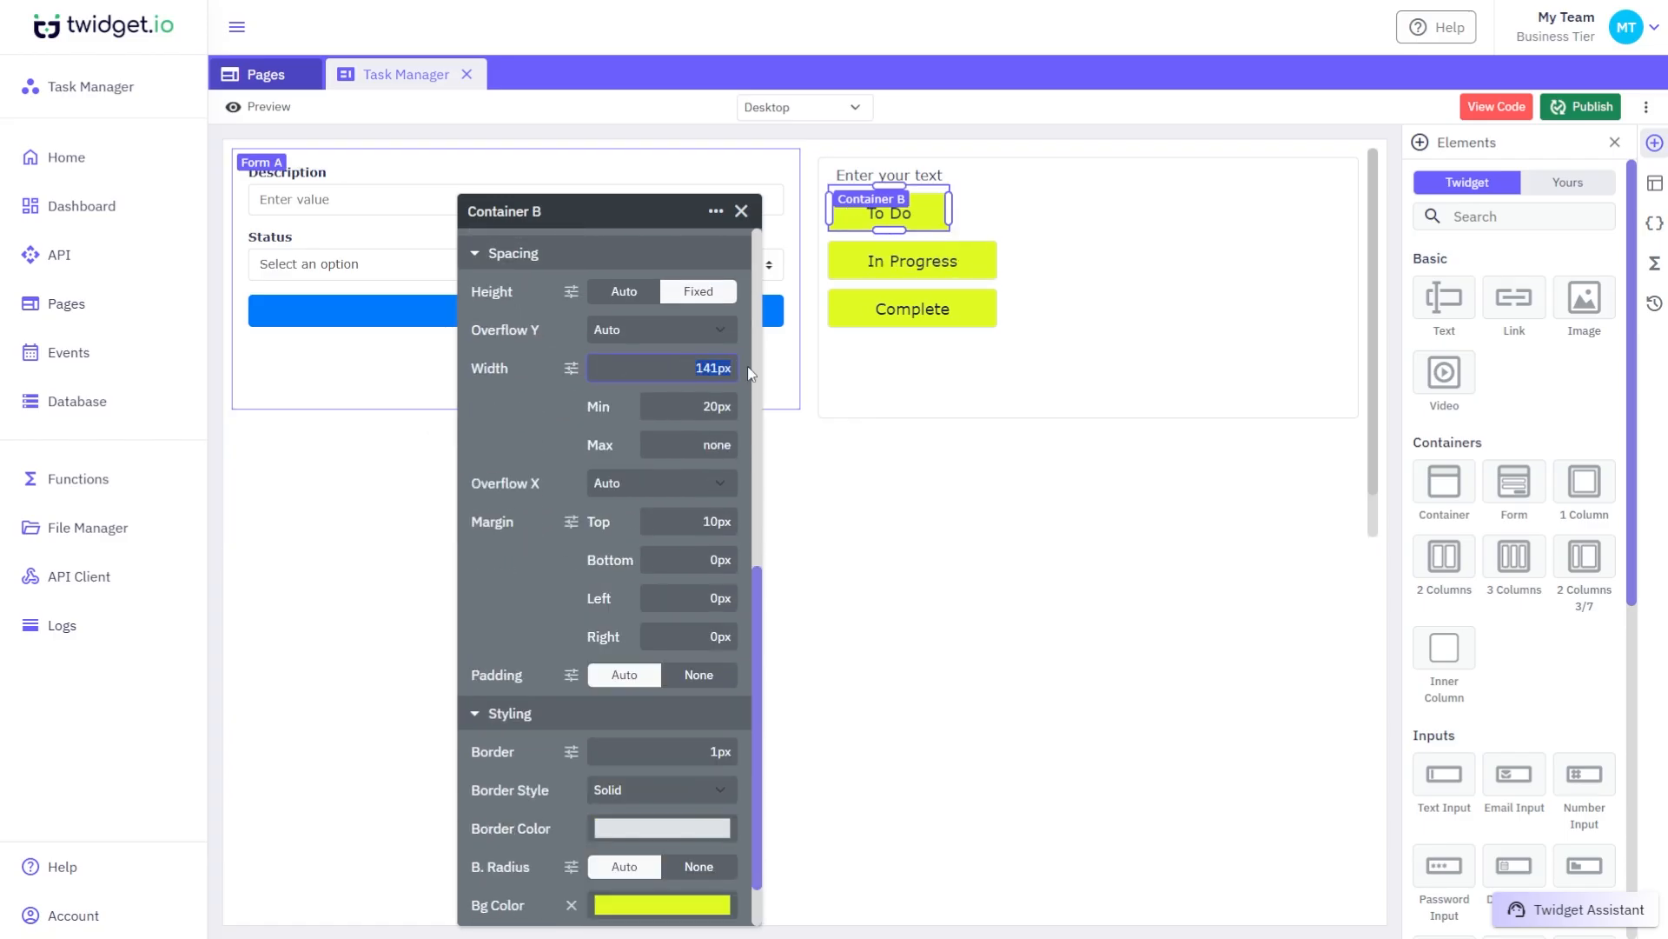
click(1120, 304)
Step: Give the In Progress badge a blue background and the Complete badge a green background
click(982, 261)
scroll(617, 746, down, 2)
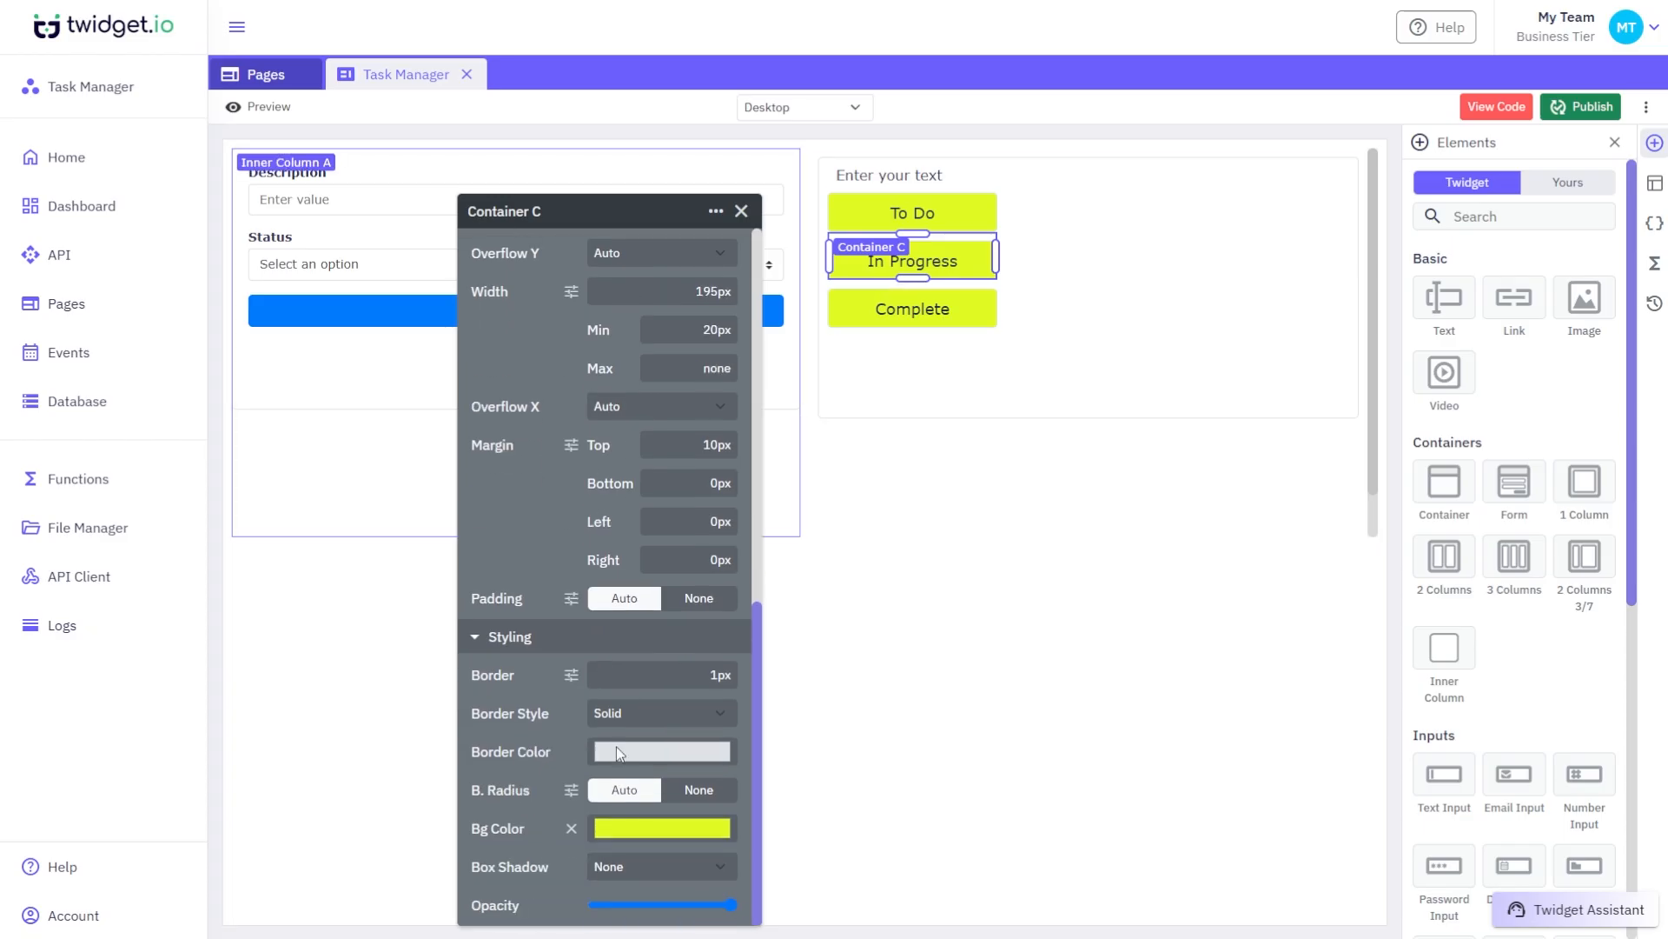
key(ctrl+v)
click(973, 321)
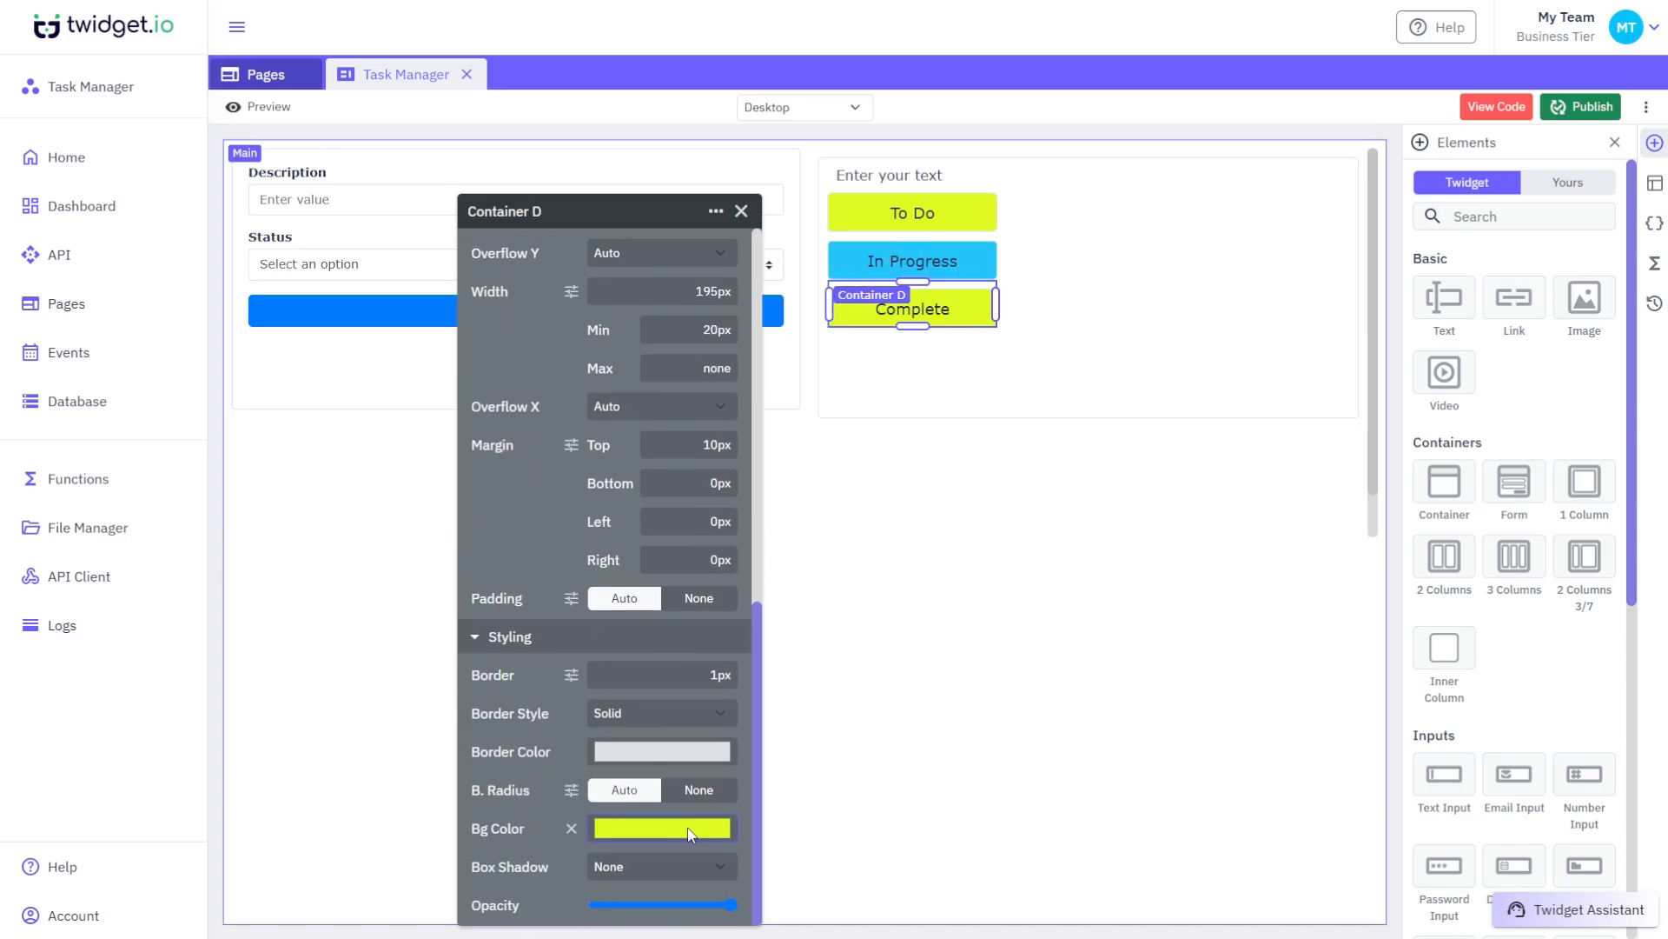
key(ctrl+v)
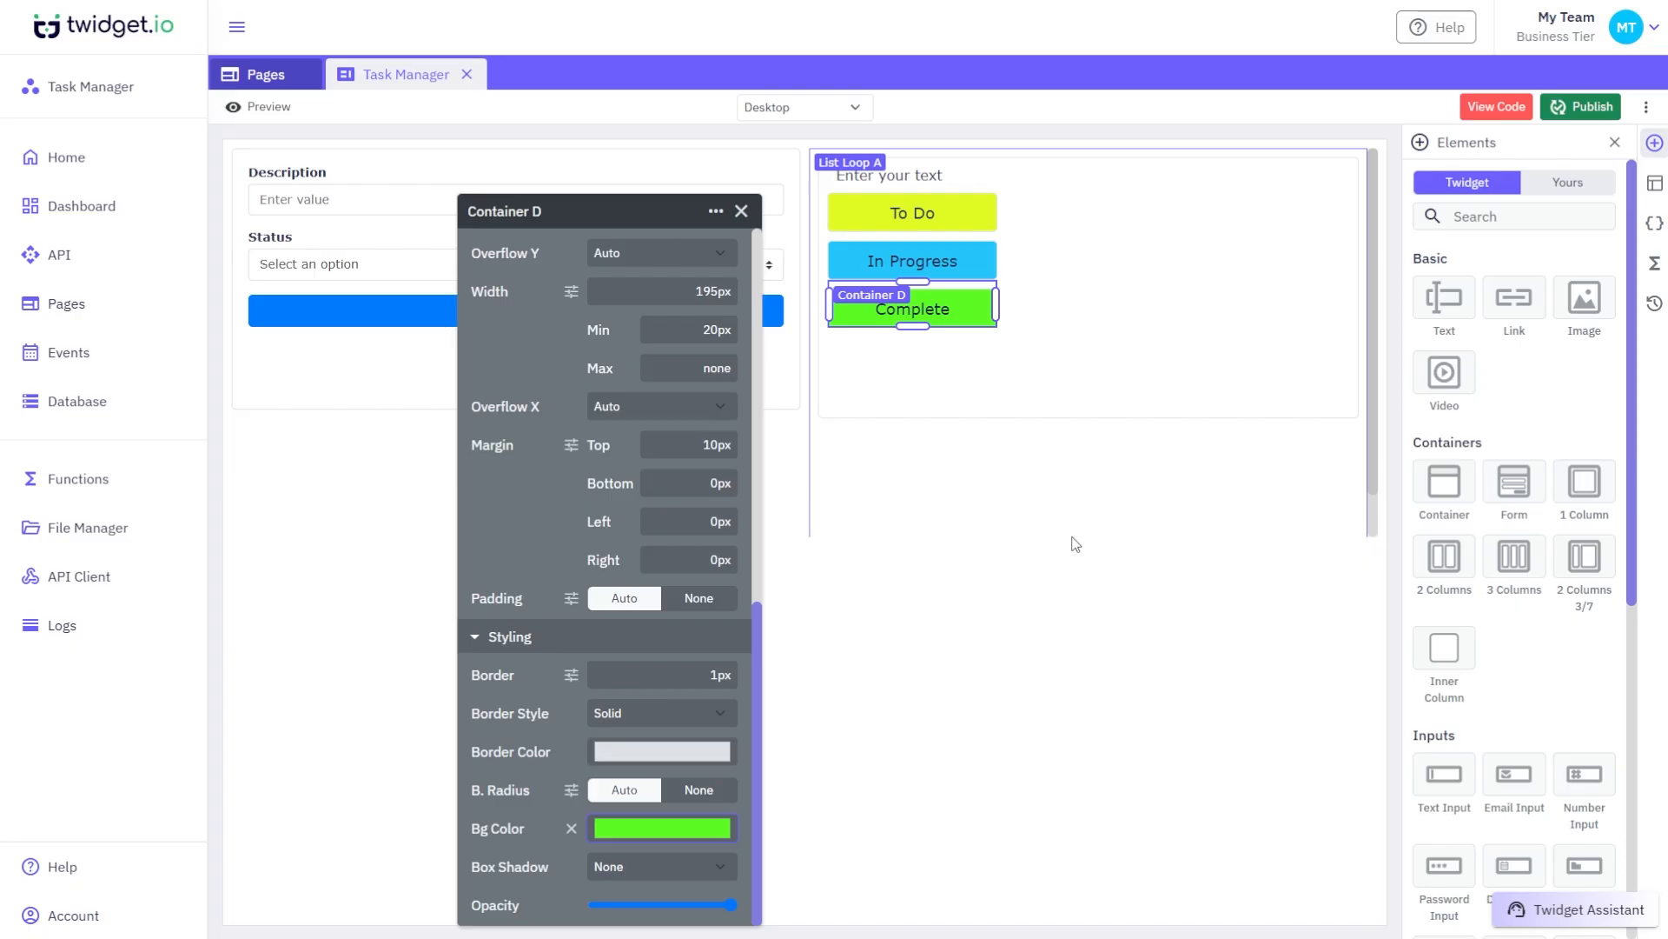
Step: Set the height of the task card container around the badges to Auto
click(1076, 544)
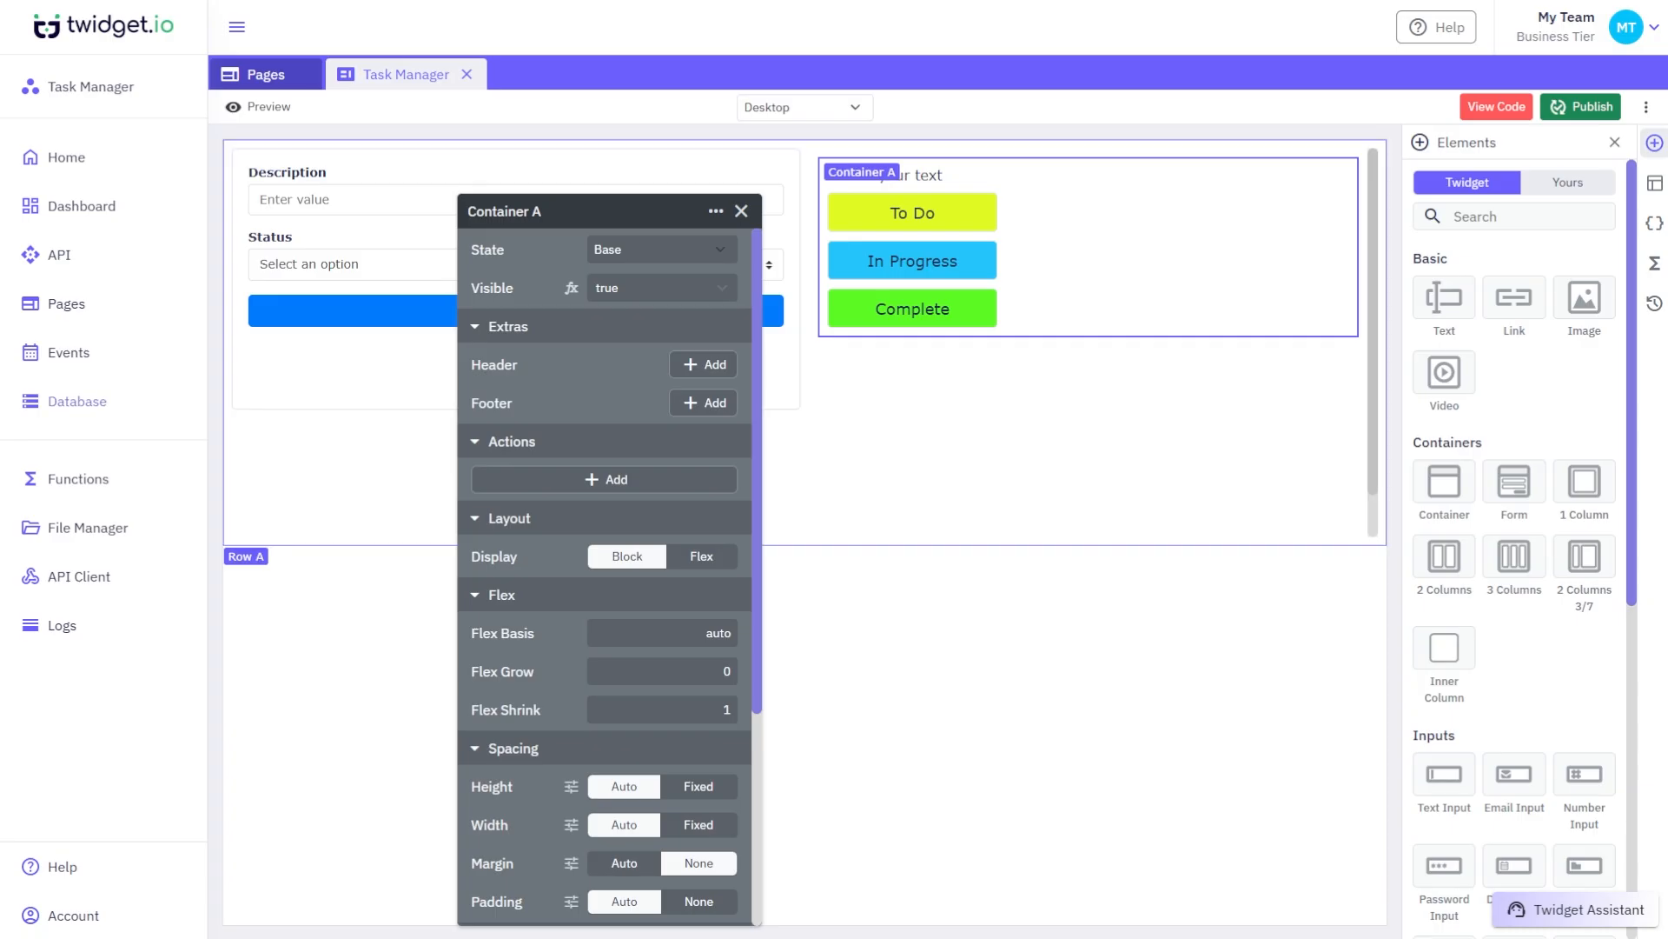
Step: Create a database table named Tasks
click(82, 400)
click(1437, 124)
click(1436, 121)
text(Tasks)
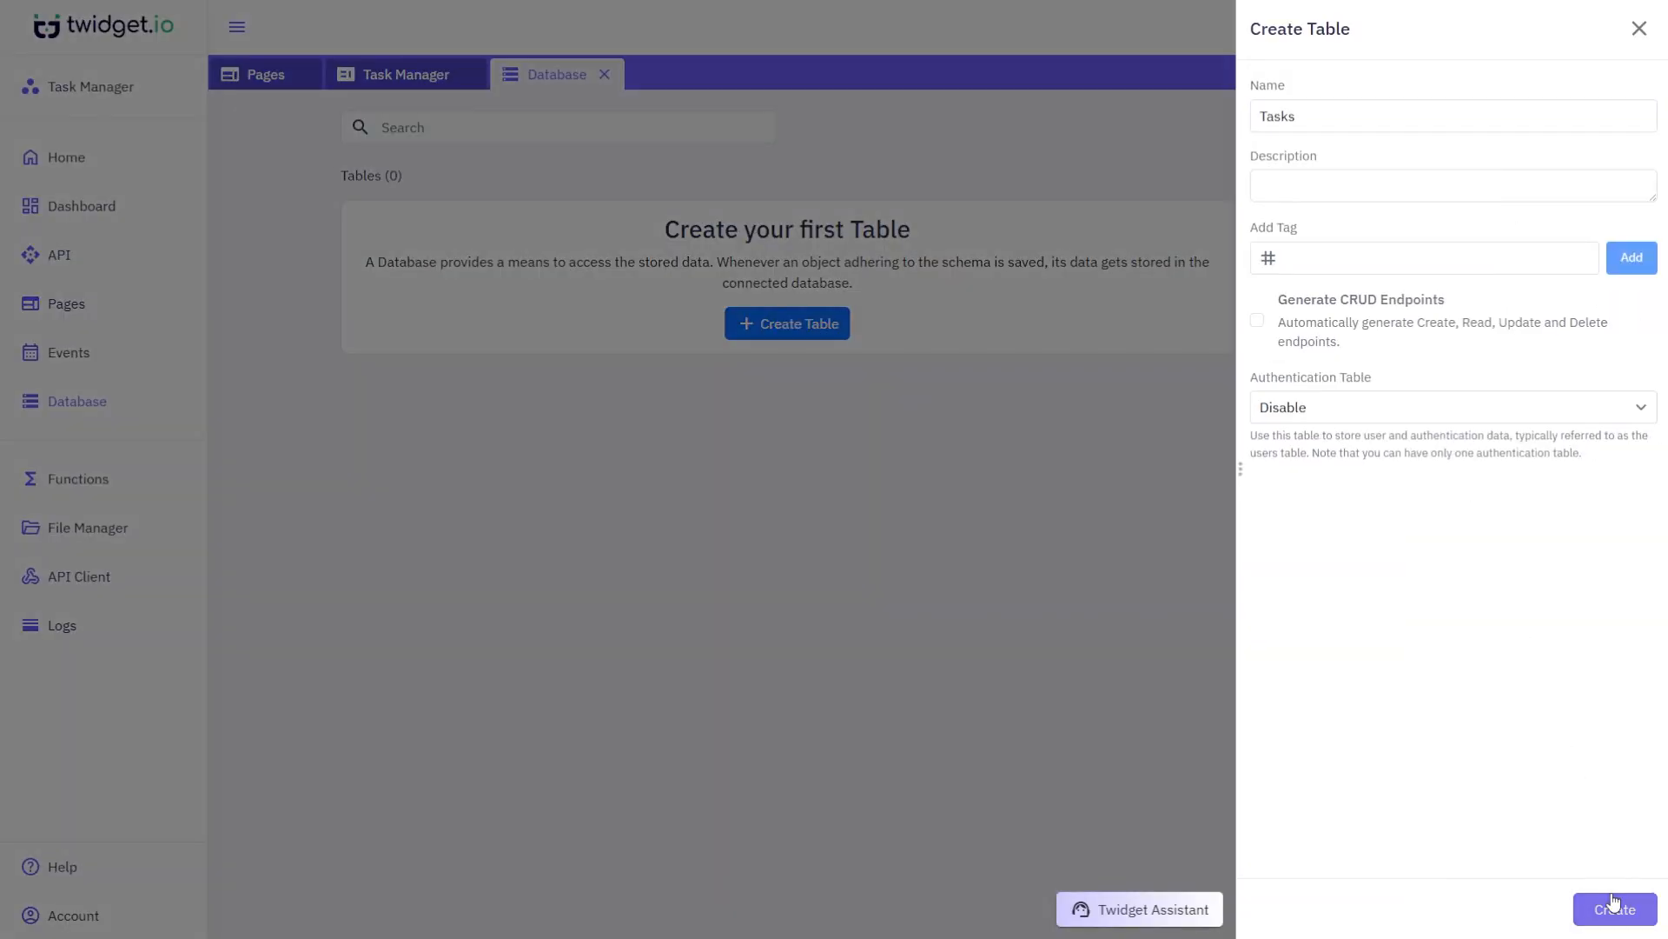
click(1615, 909)
Step: Add a Text field named description to the Tasks table
click(770, 210)
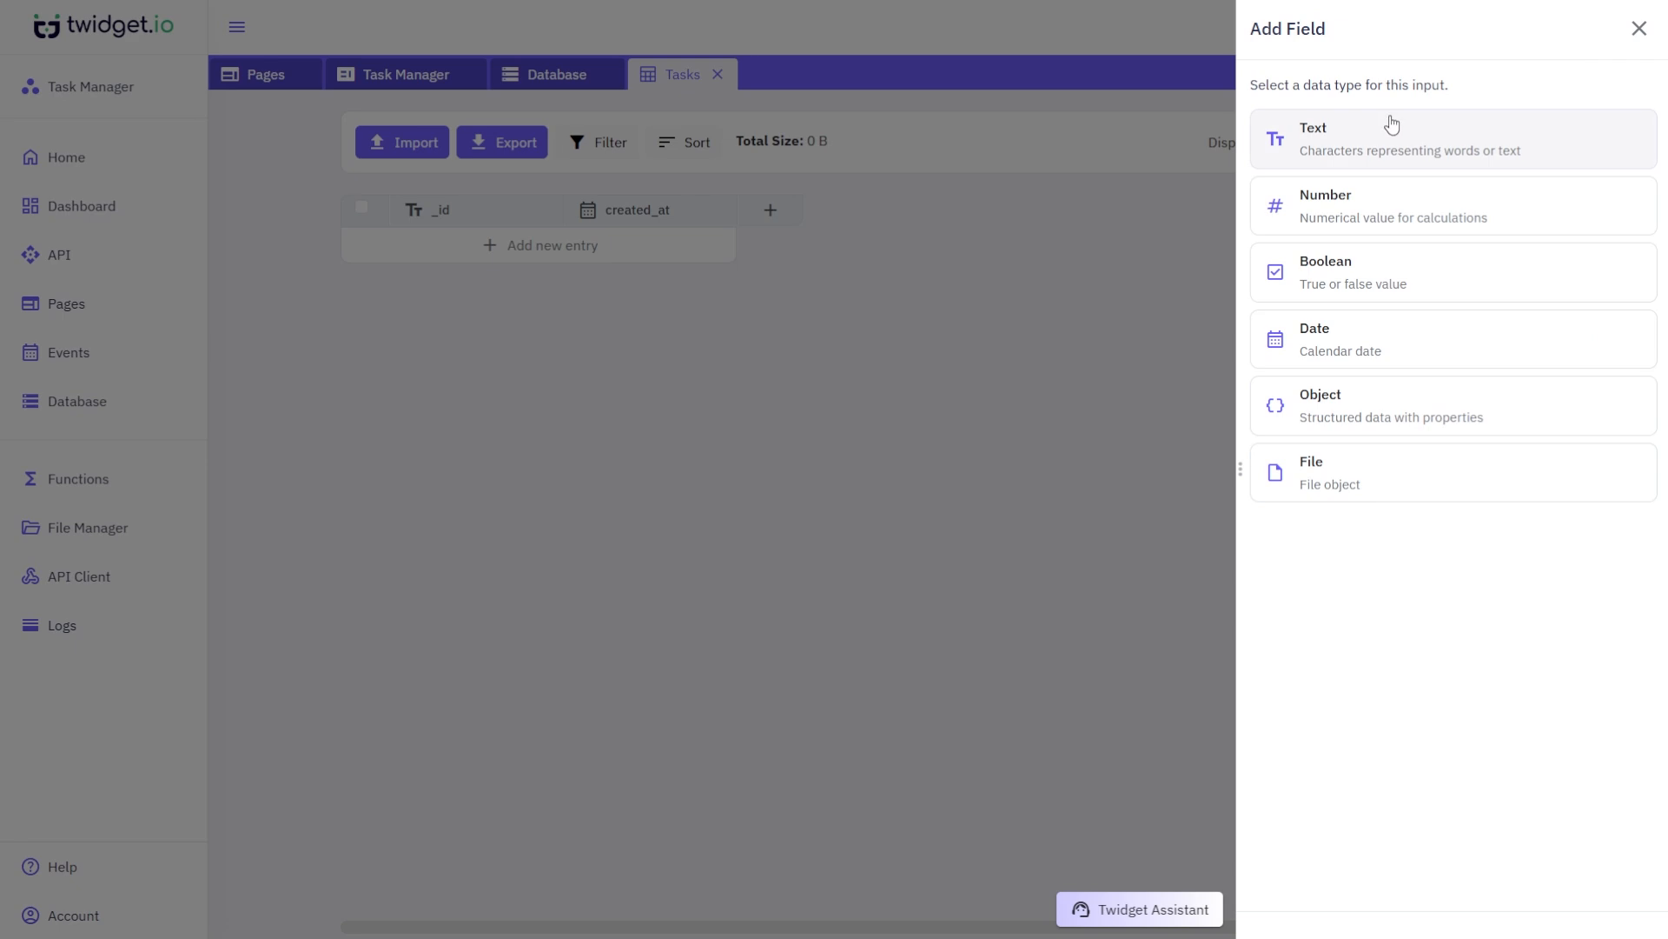
click(1389, 123)
click(1385, 148)
text(description)
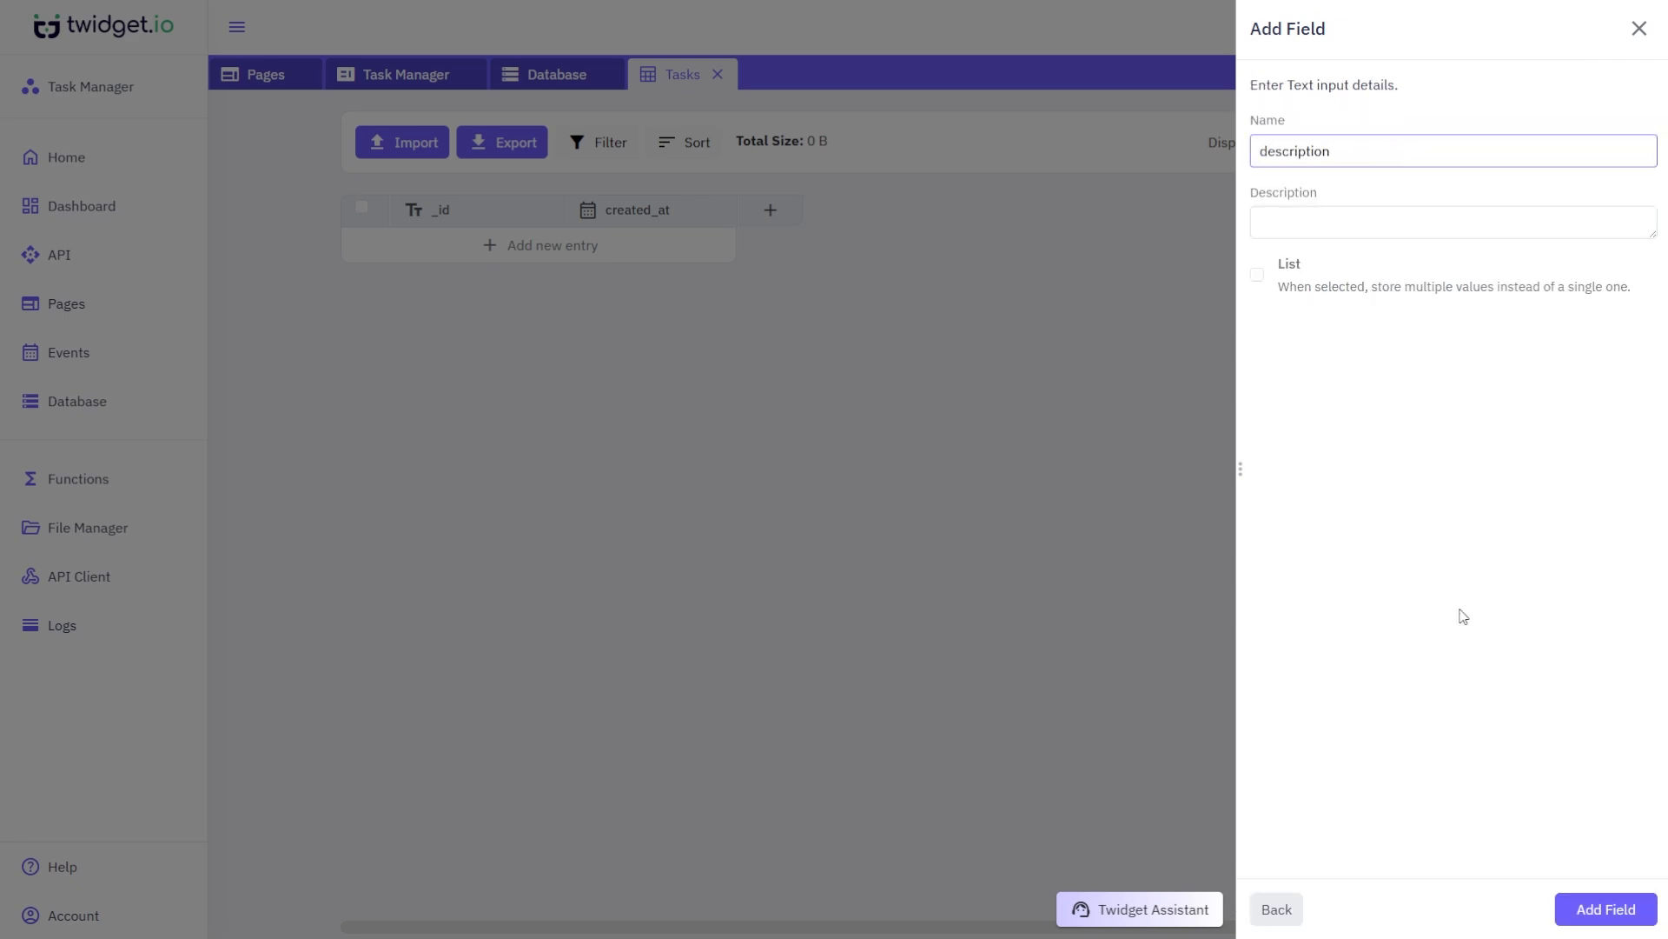
click(1606, 909)
Step: Add a Text field named status to the Tasks table
click(945, 209)
click(1321, 148)
click(1353, 144)
text(st)
click(1630, 911)
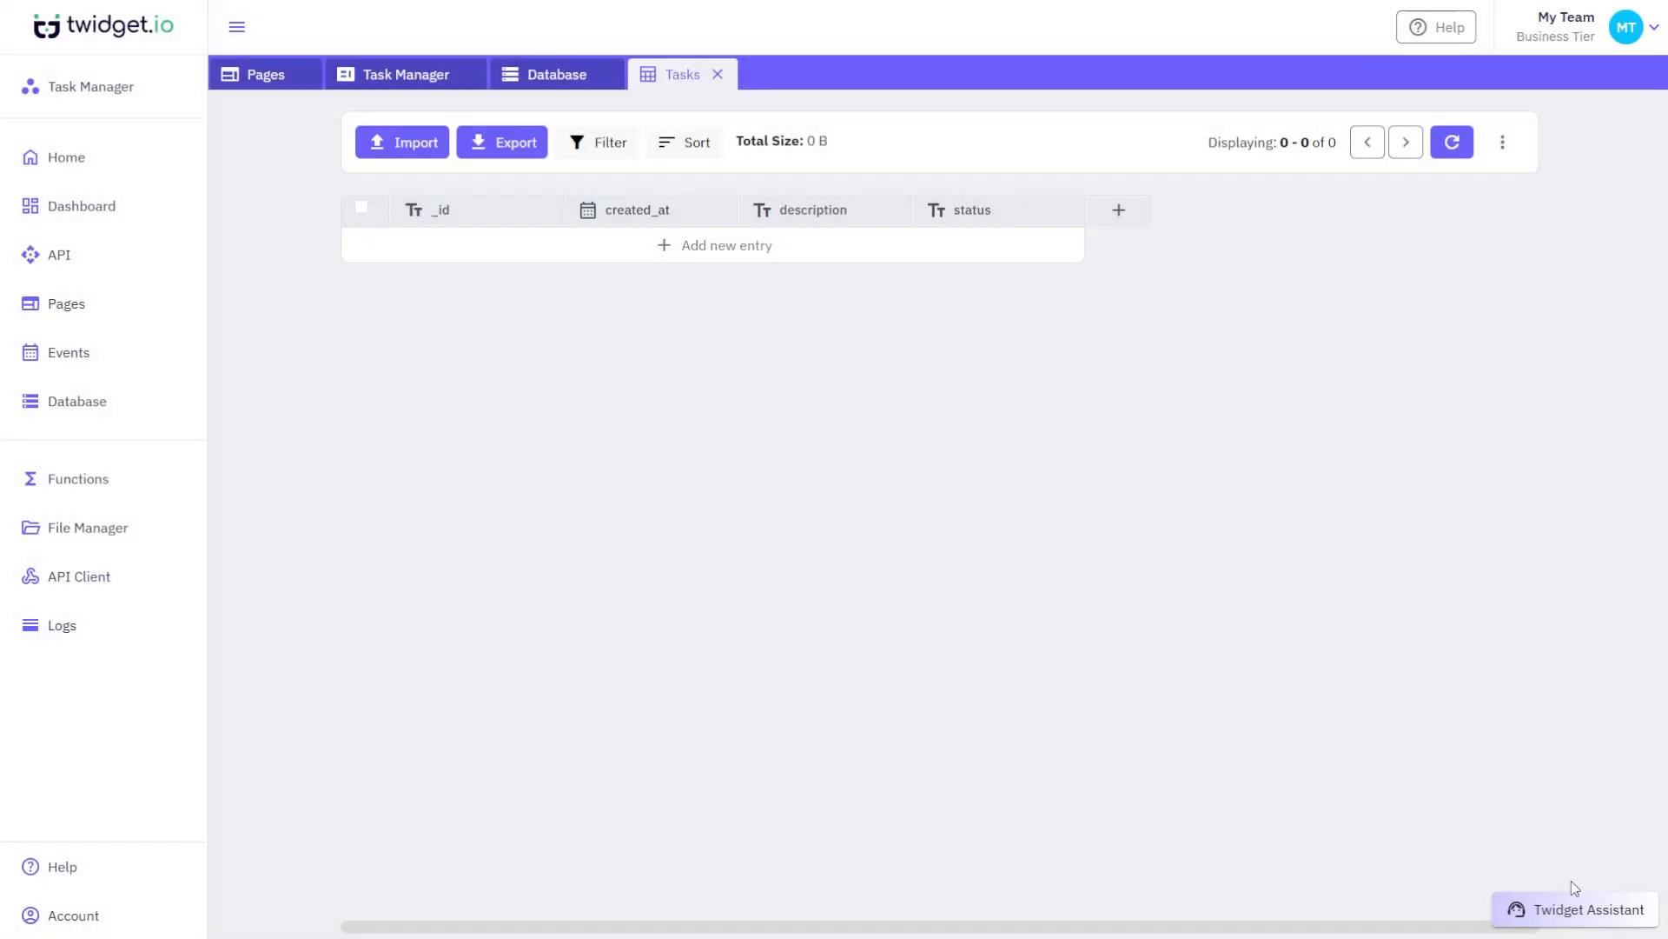
Step: Create a custom API endpoint with the path /tasks and the GET method
click(101, 252)
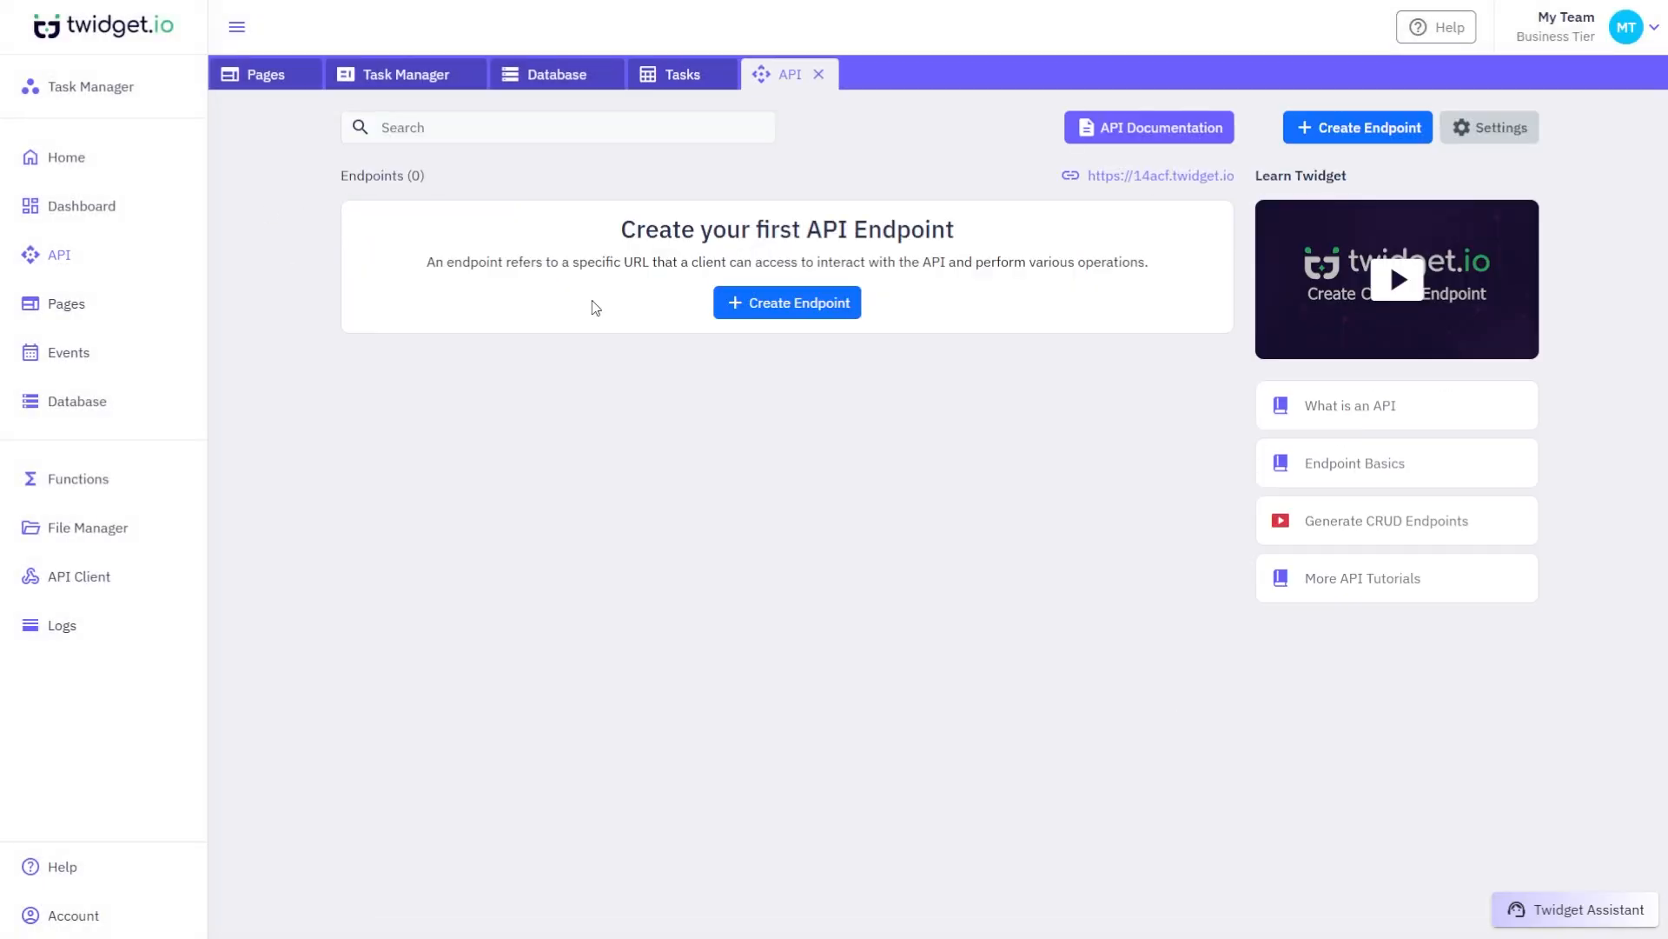
click(779, 311)
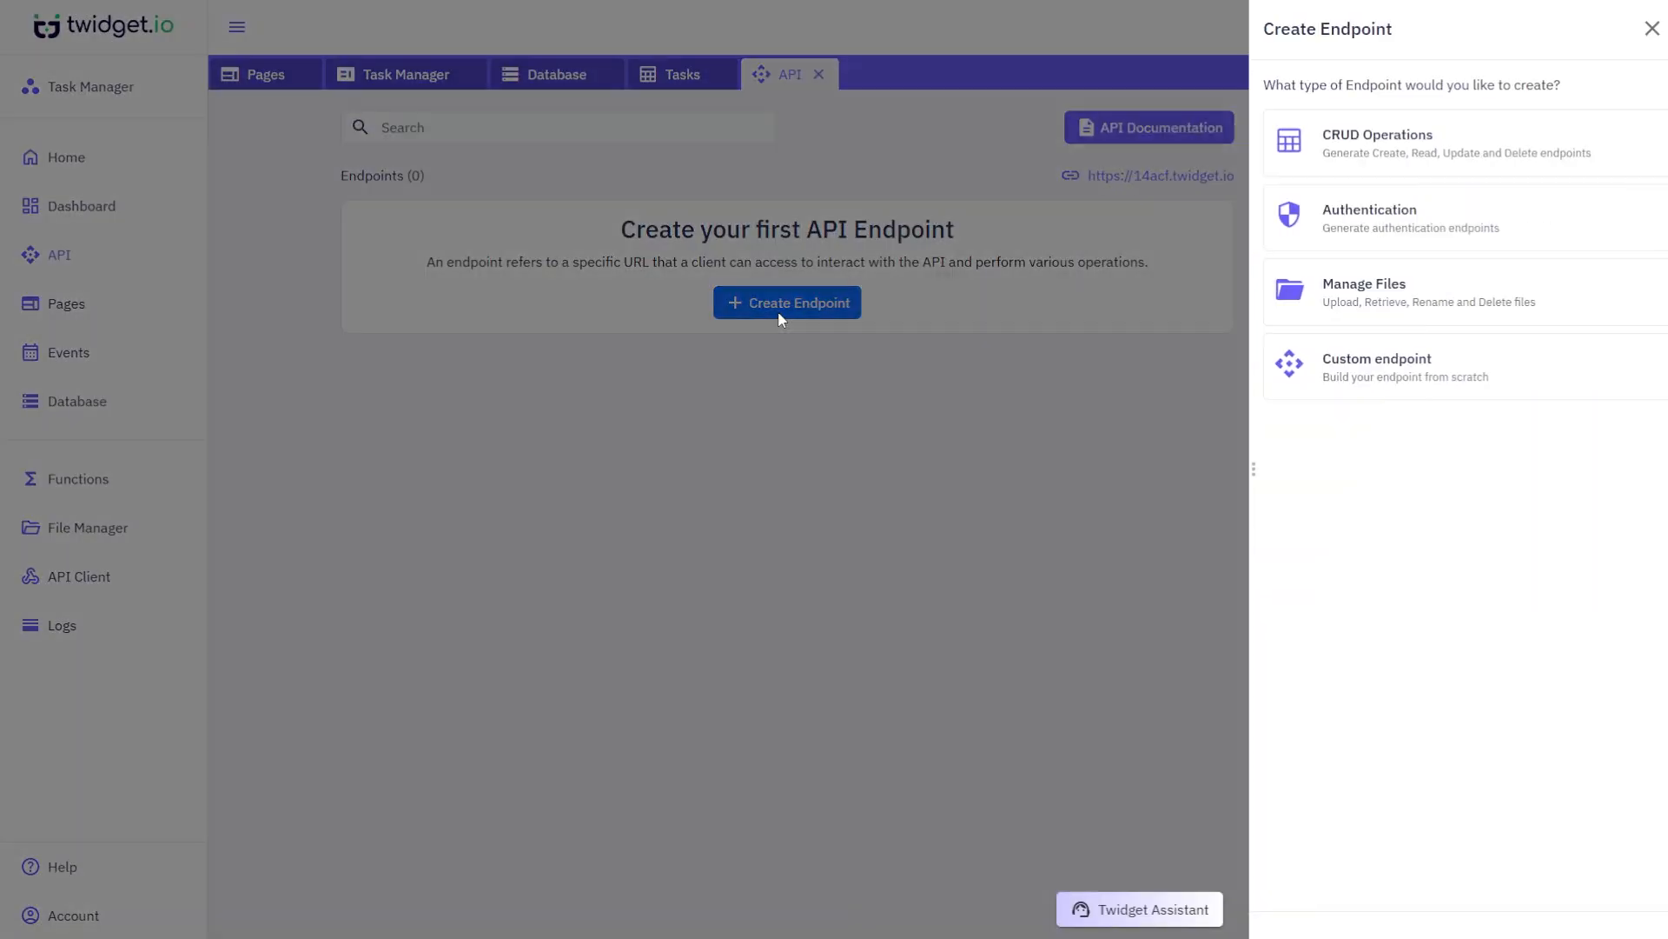
click(1436, 374)
click(1363, 124)
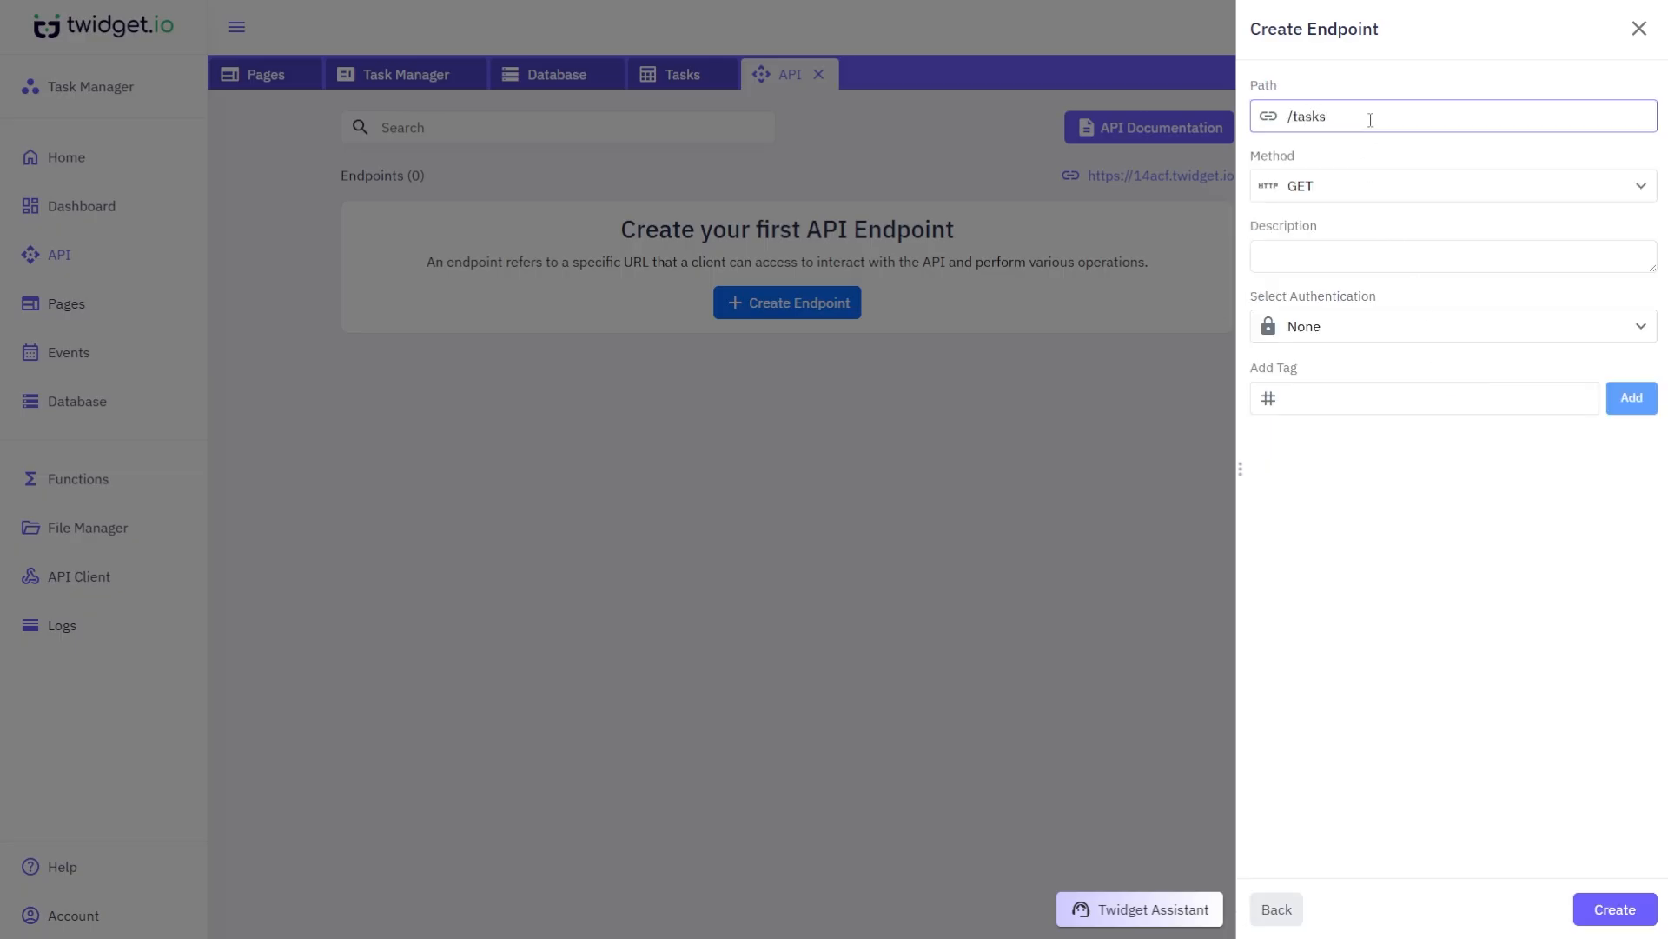
click(1614, 909)
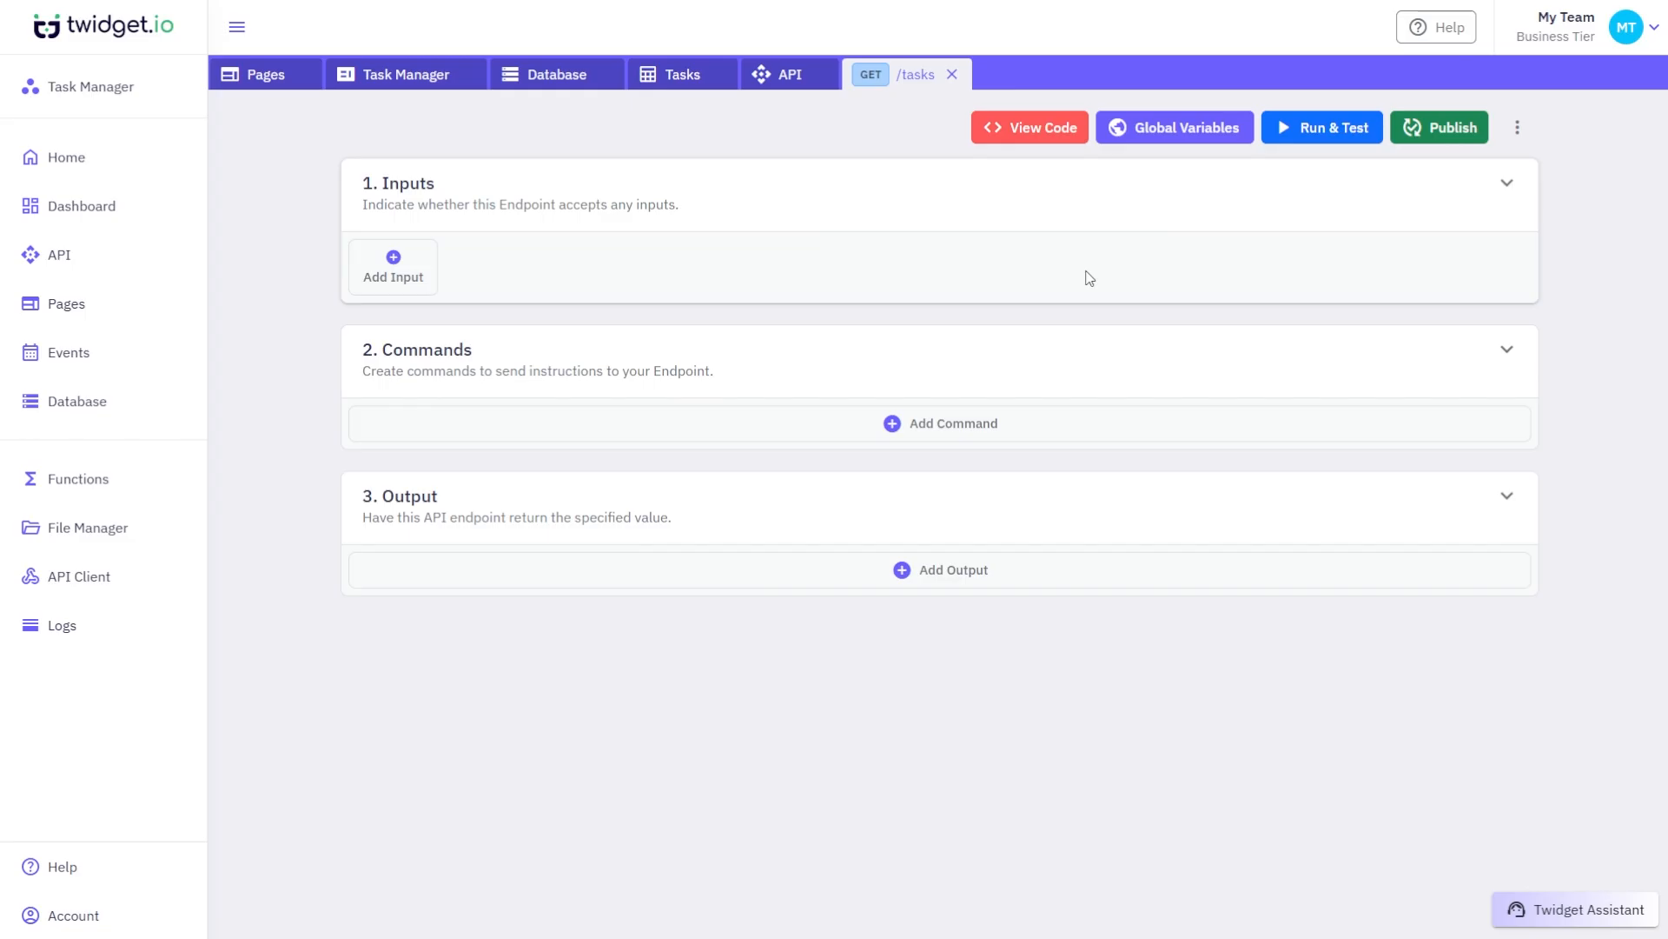
Step: Add a Get Multiple Data database command to the GET /tasks endpoint that reads from the Tasks table
click(992, 429)
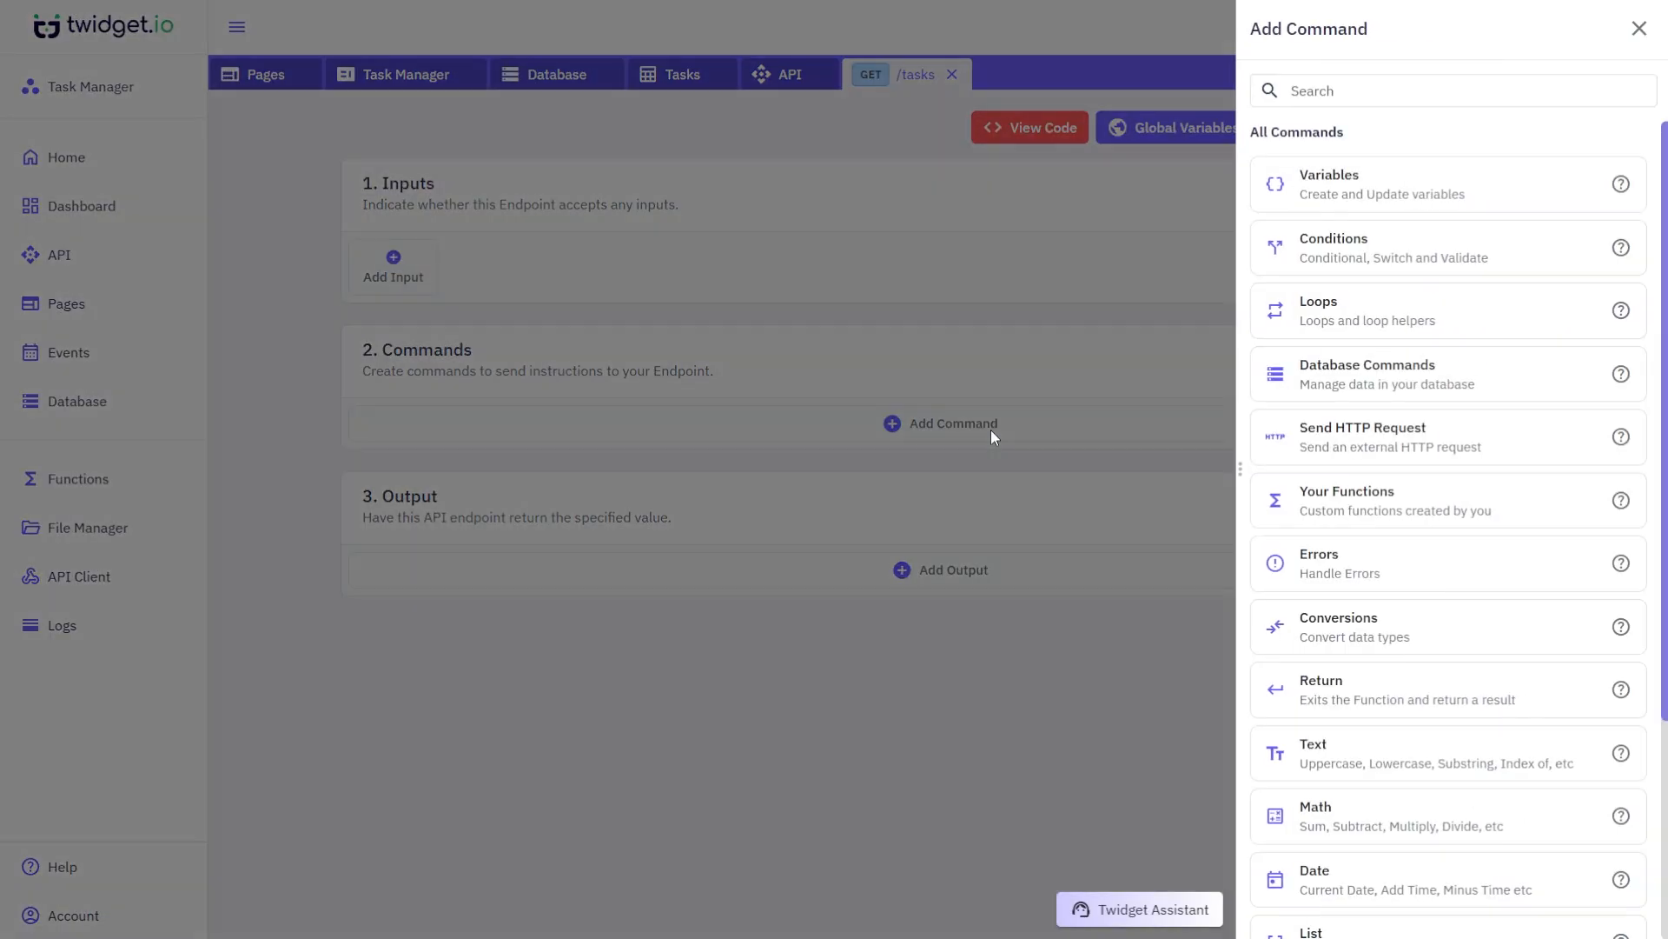
click(1365, 385)
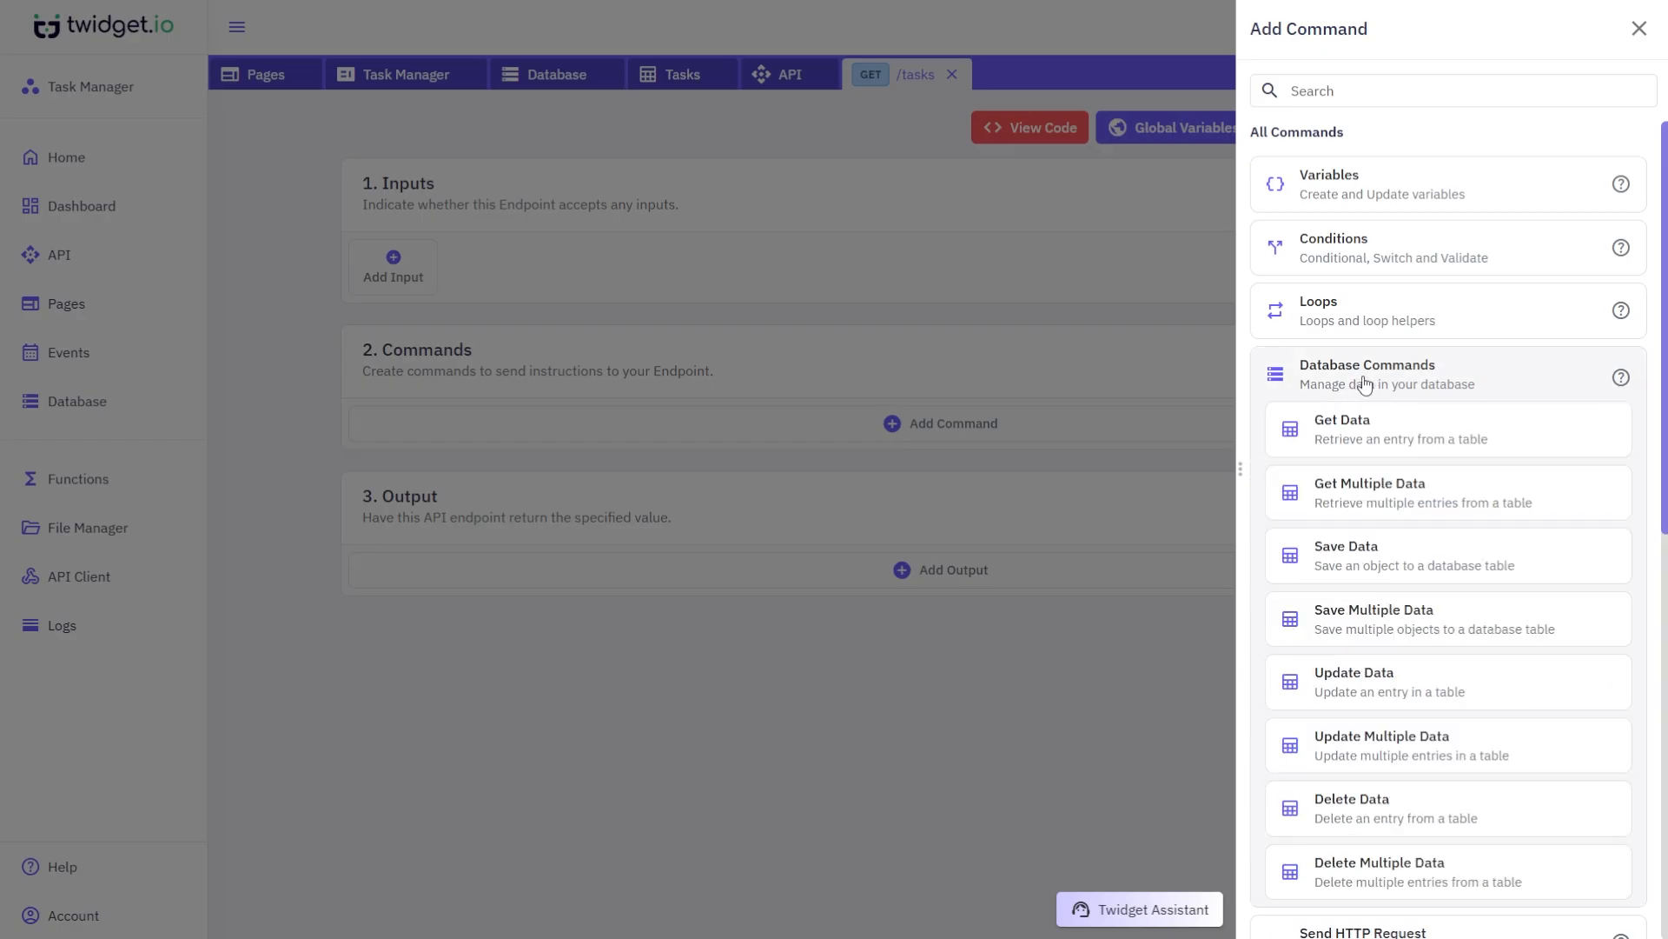
click(1370, 486)
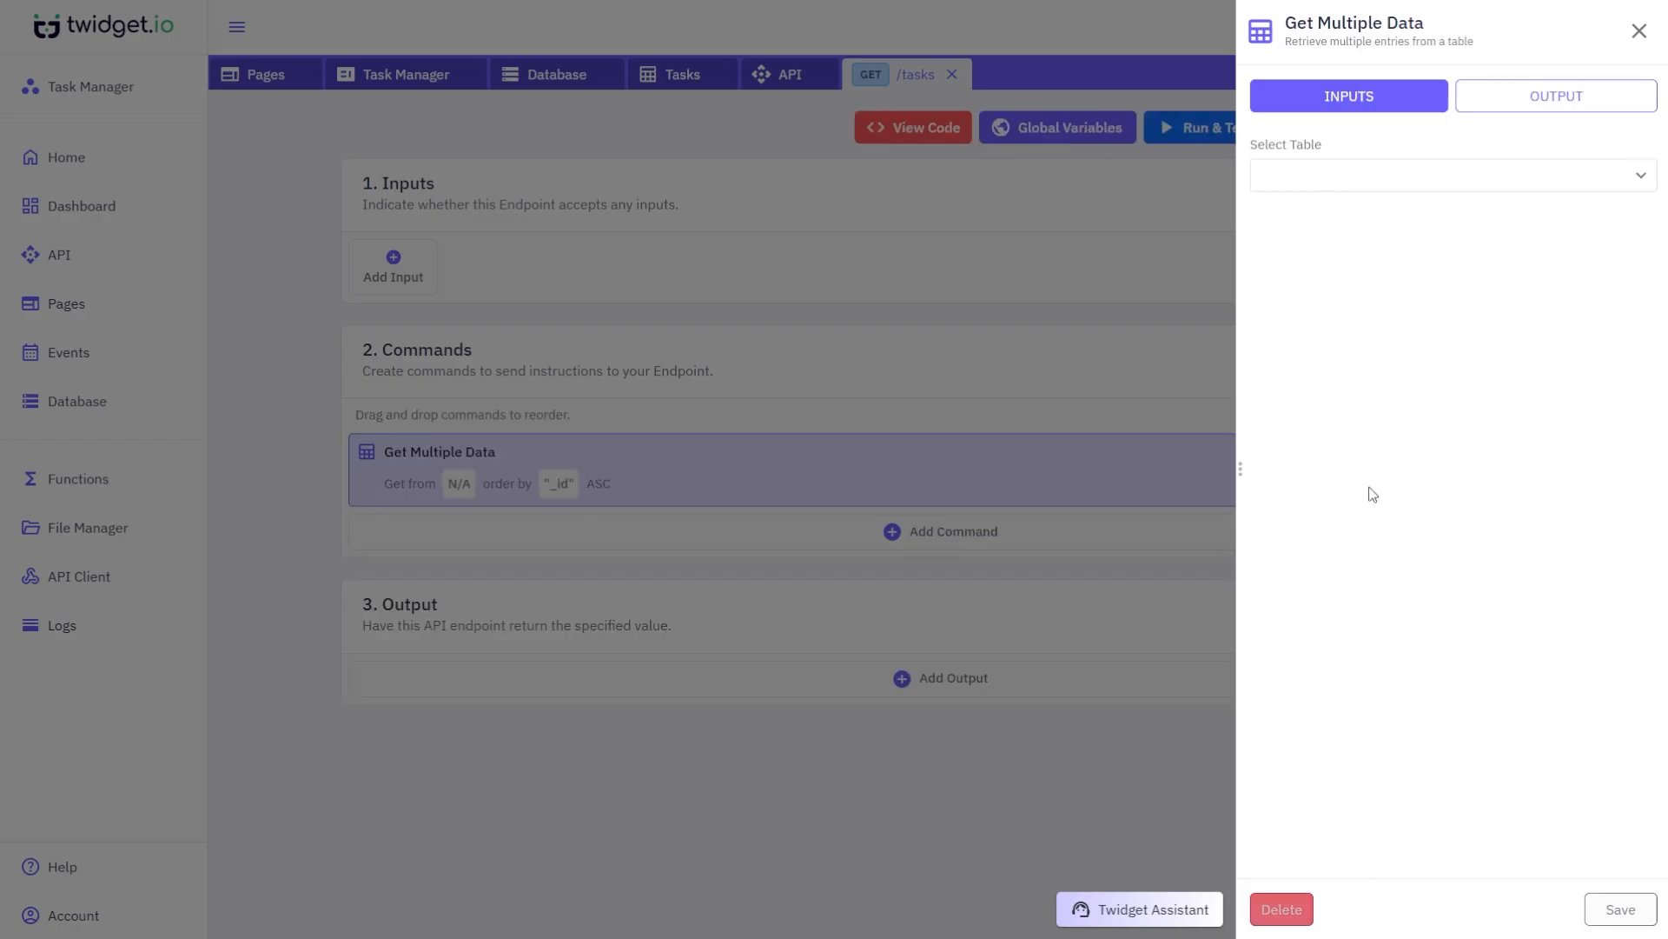
click(1382, 176)
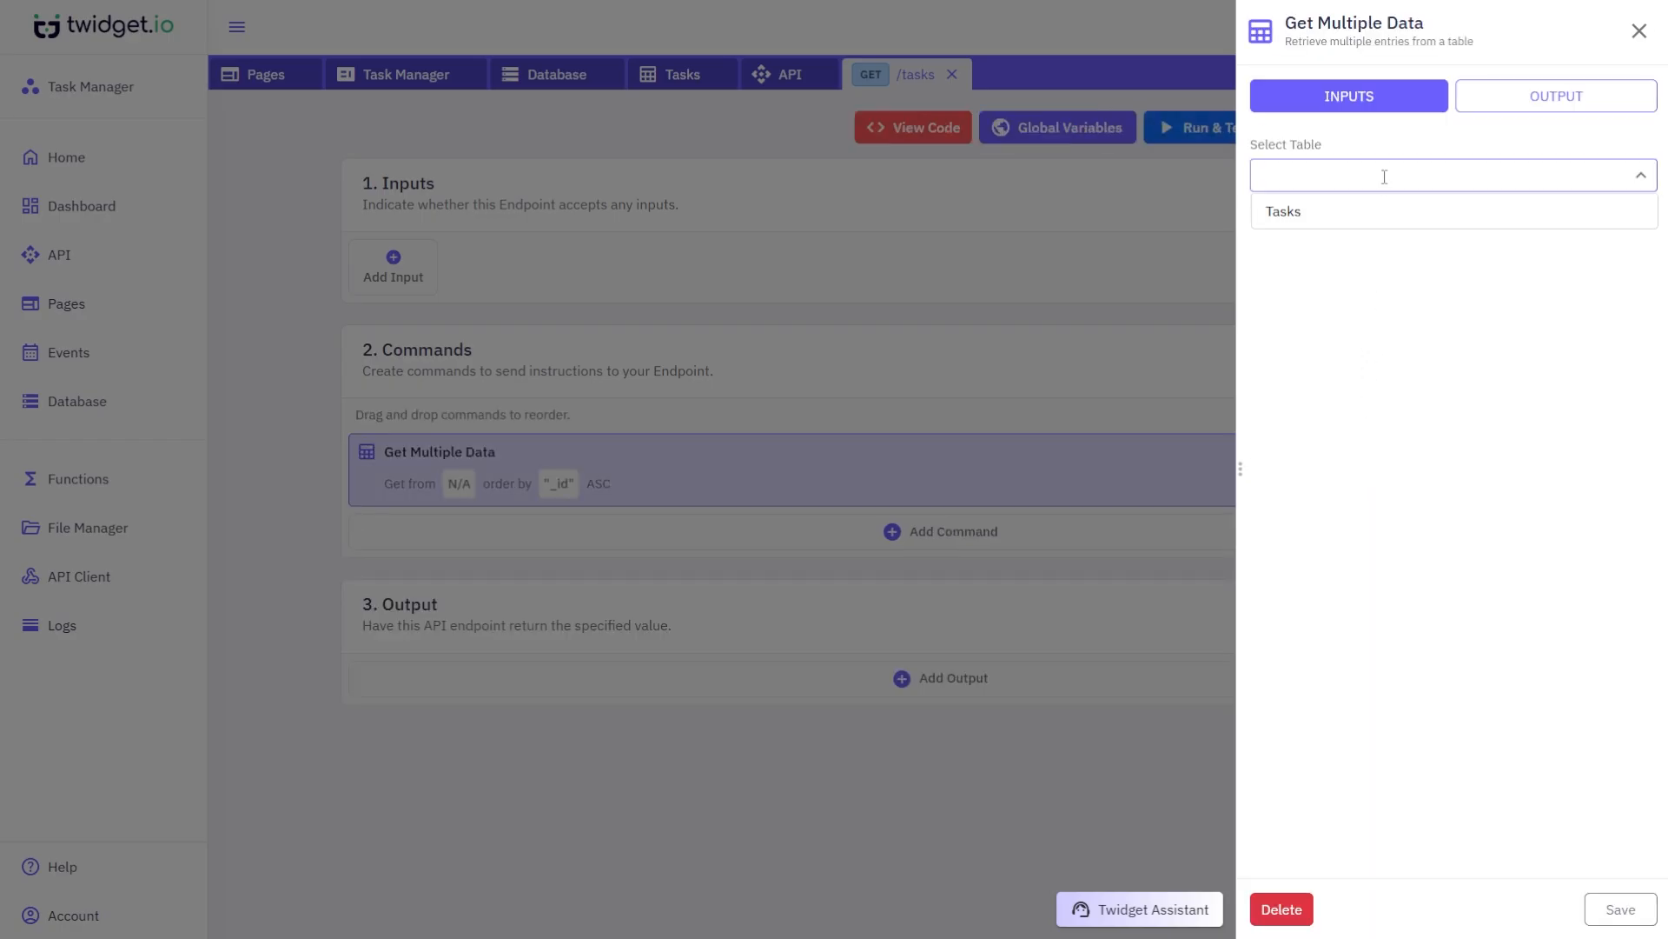
click(1384, 213)
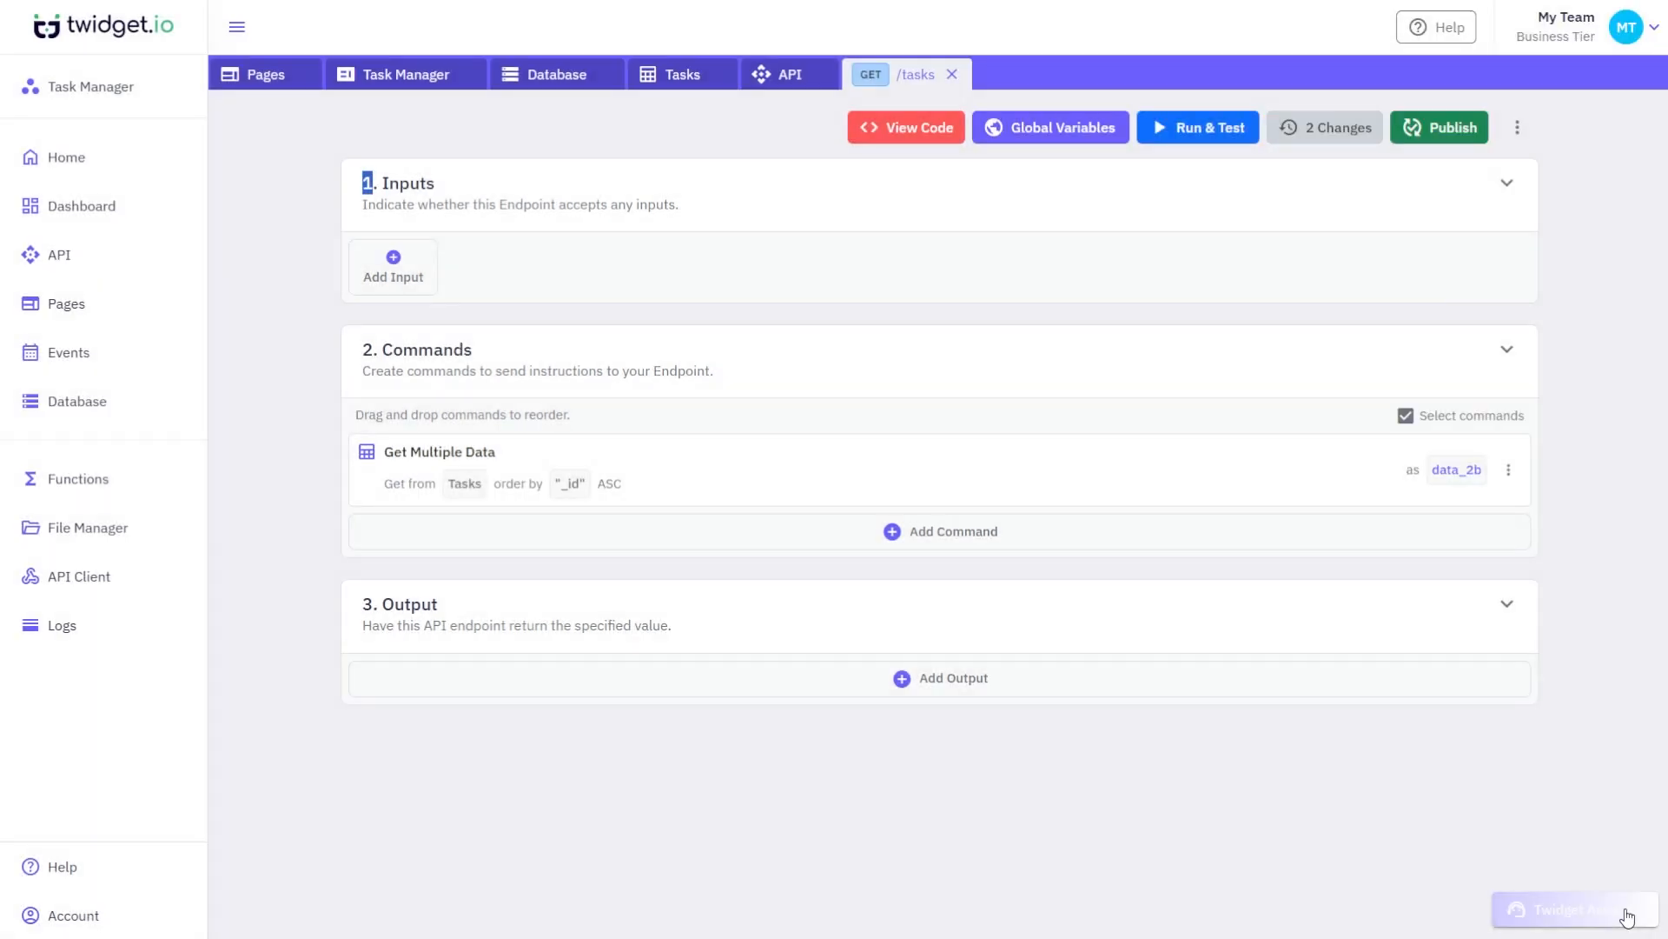
Step: Make the GET /tasks endpoint return the variable data_2b as its output and publish the endpoint
click(1217, 692)
click(1306, 209)
click(1311, 276)
click(1465, 207)
click(1471, 232)
click(1621, 909)
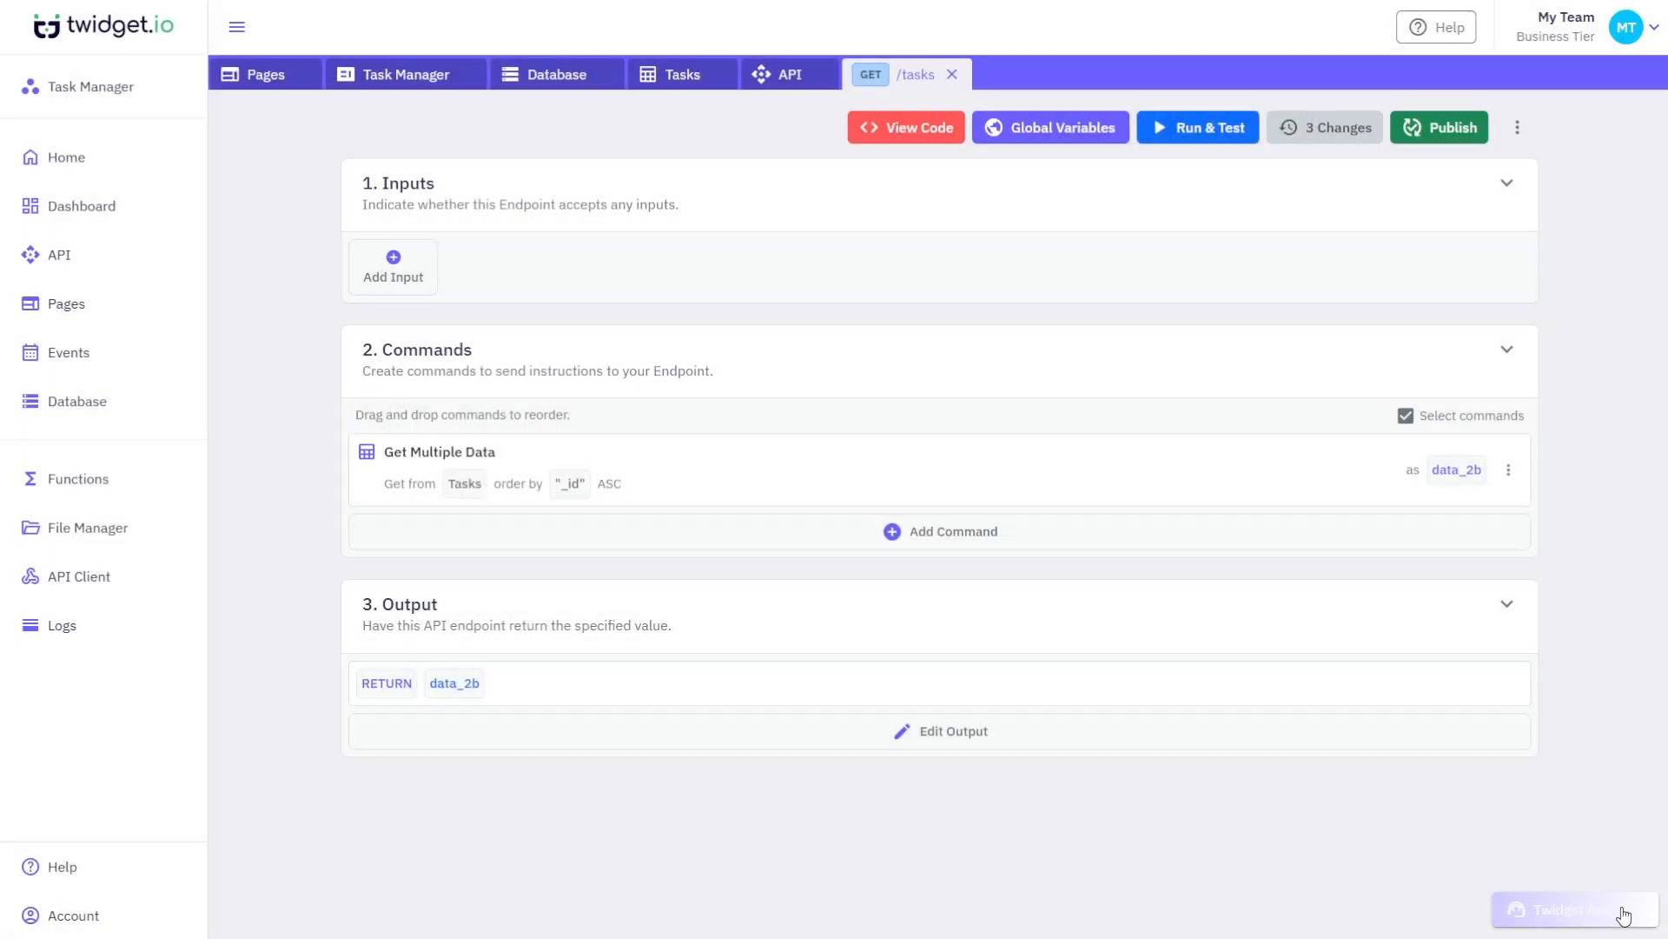
click(1456, 130)
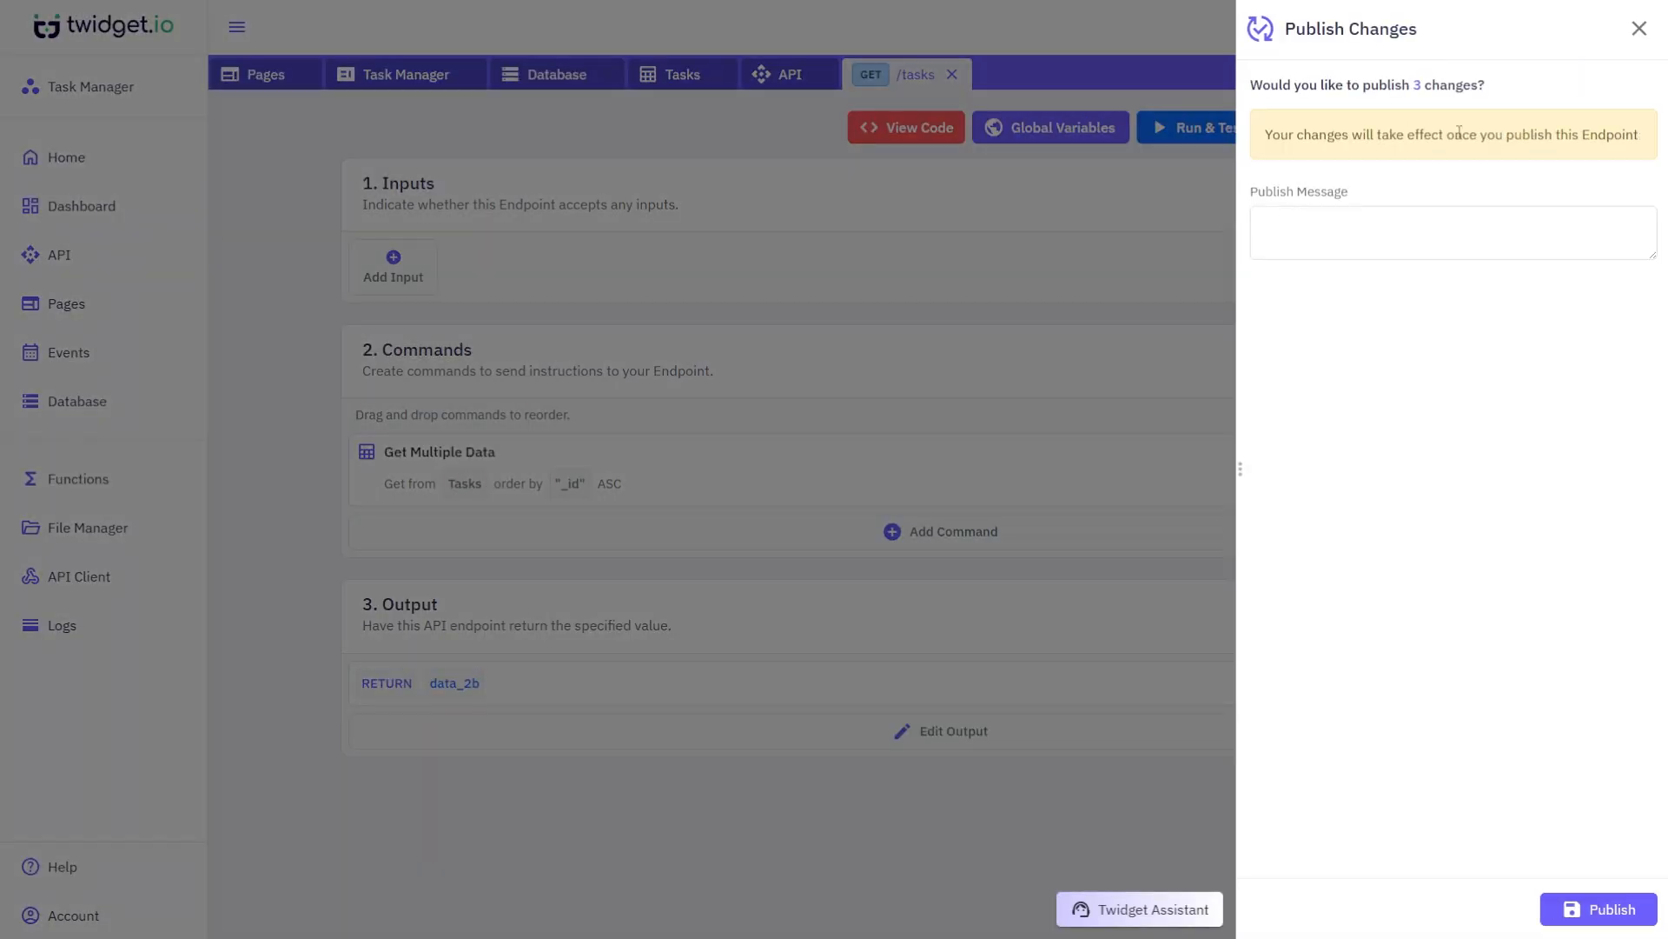
click(1604, 909)
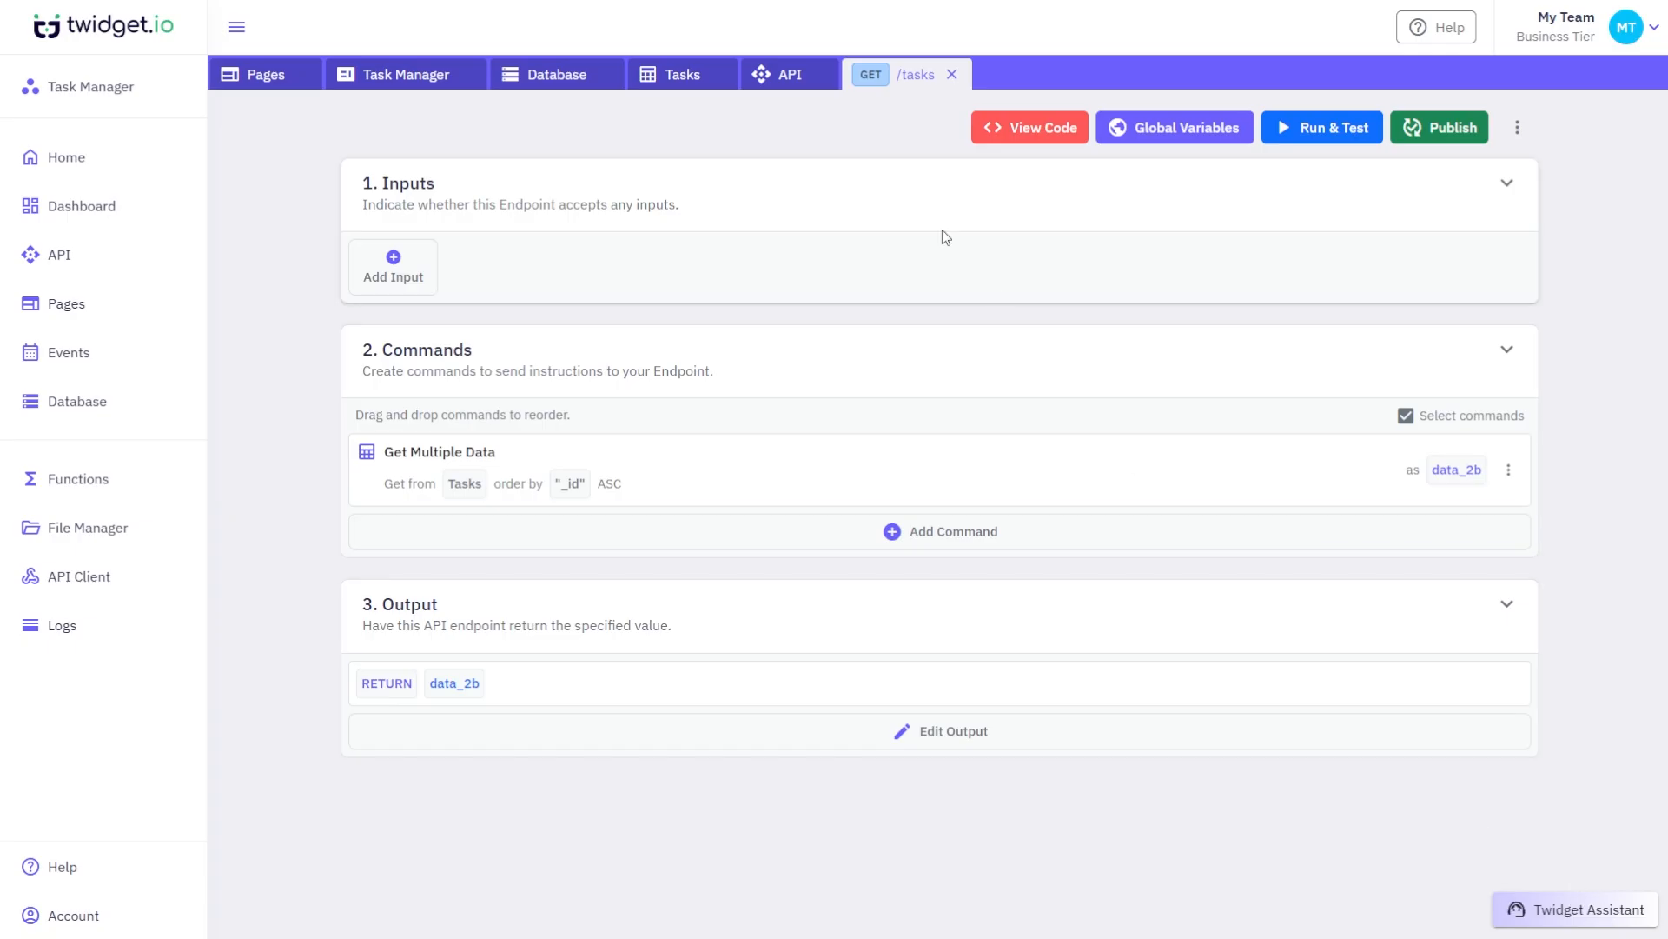
Step: Create a second custom API endpoint with the path /tasks and the POST method
click(799, 80)
click(1358, 127)
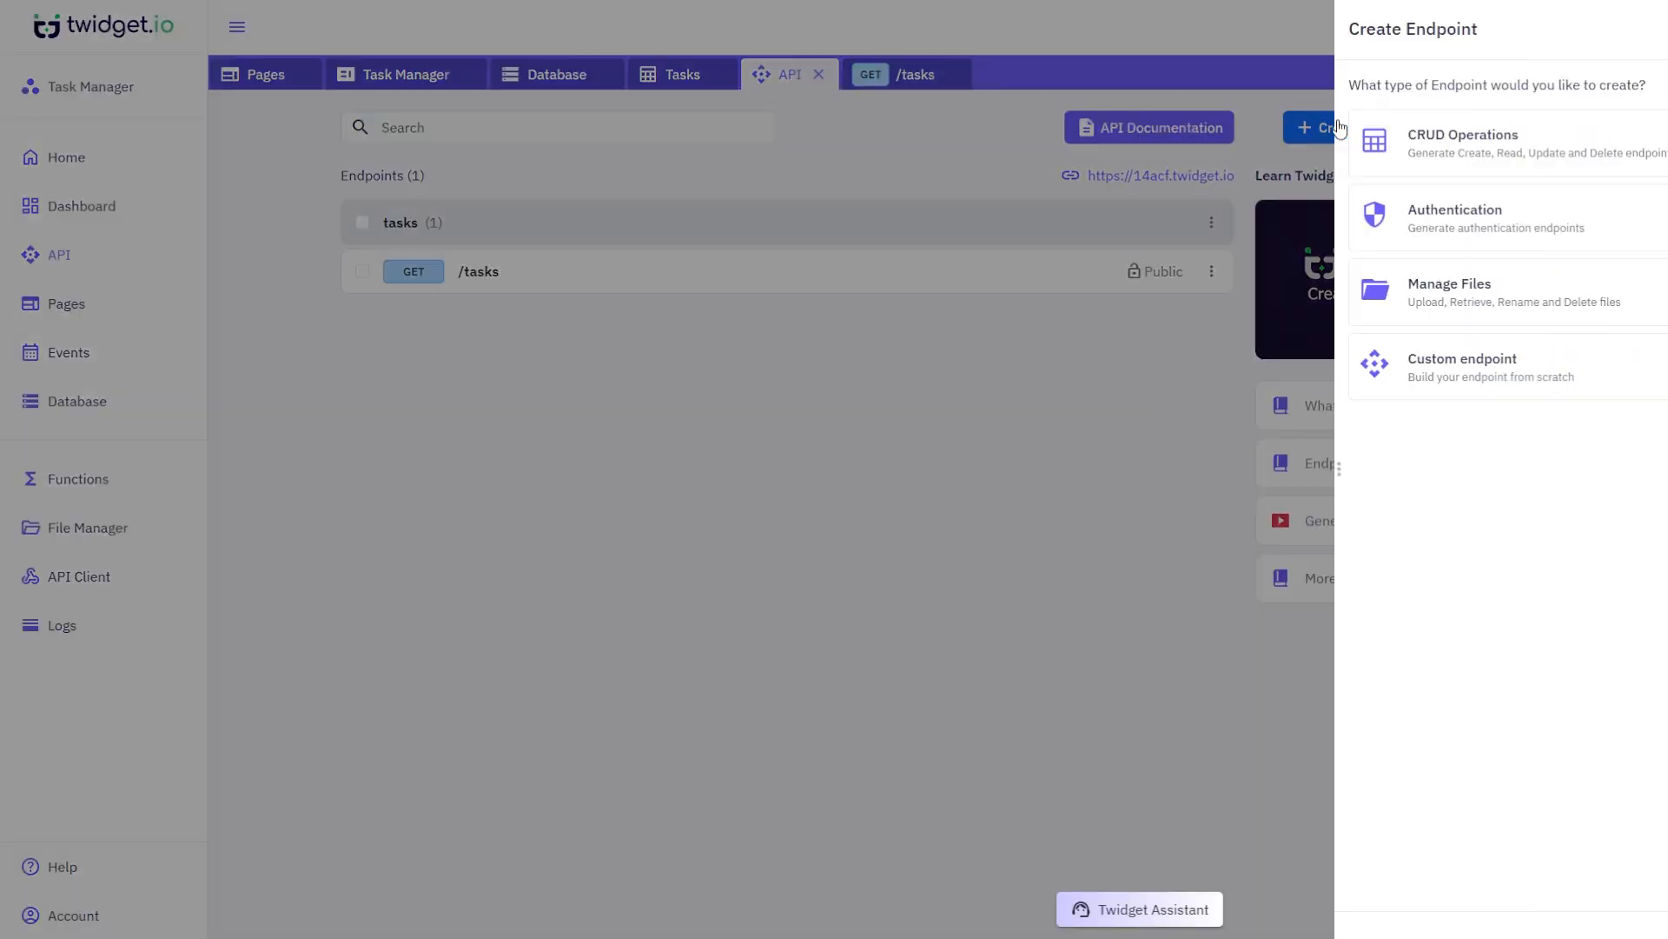
click(1418, 359)
click(1400, 186)
click(1394, 255)
click(1383, 110)
text(tasks)
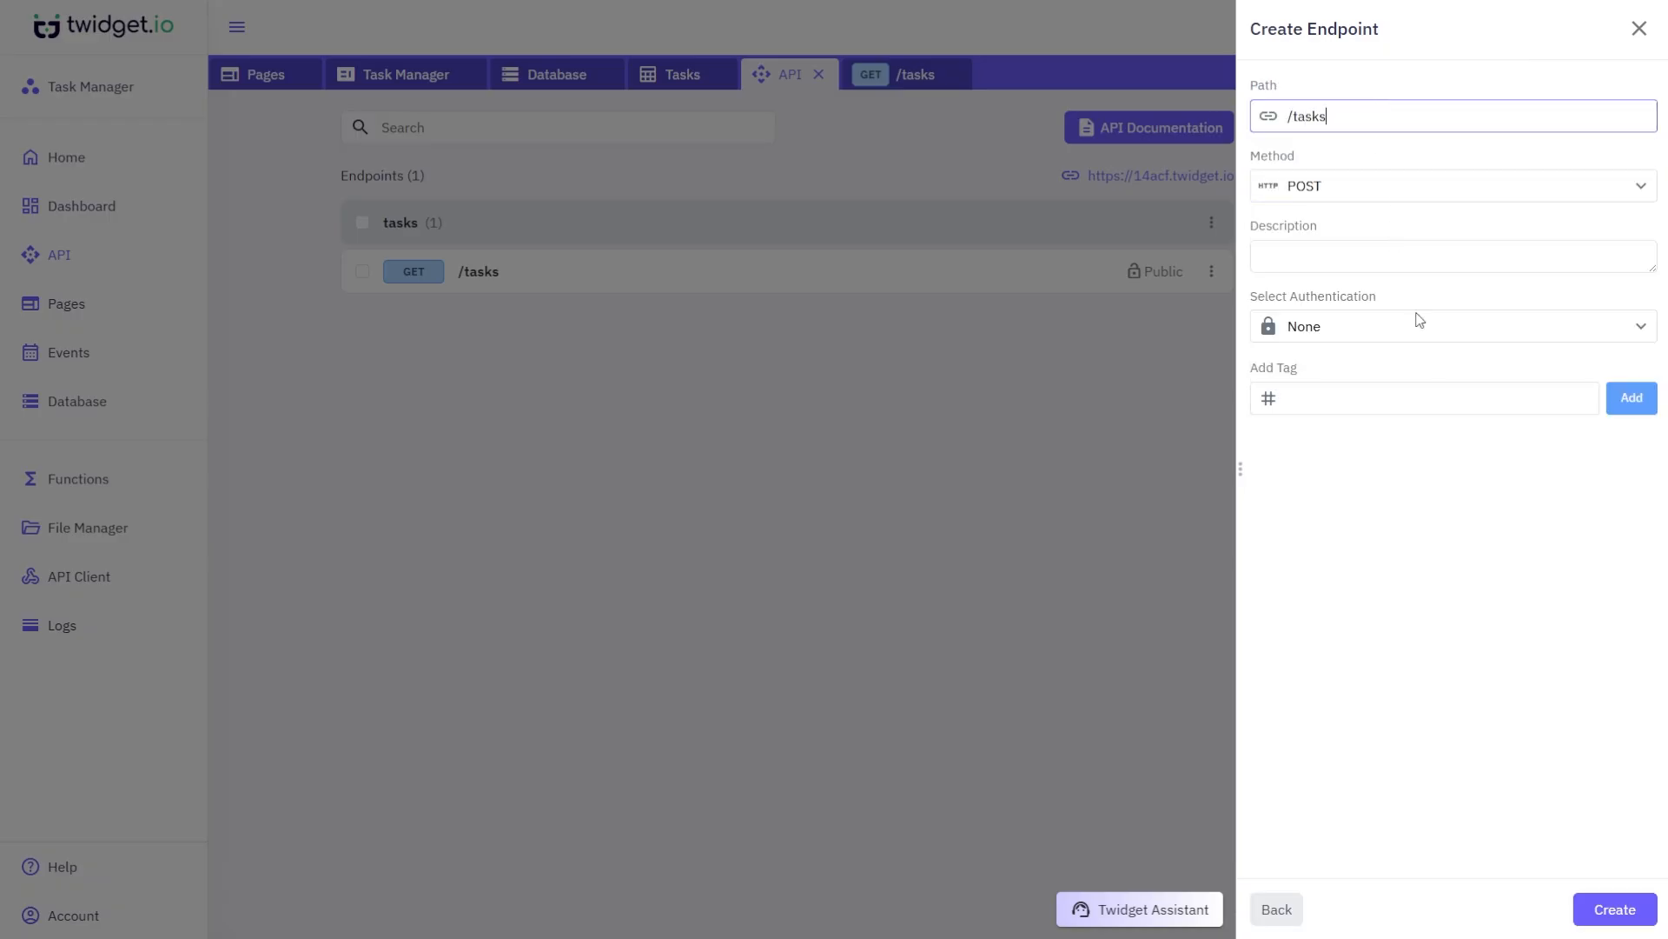
click(1614, 900)
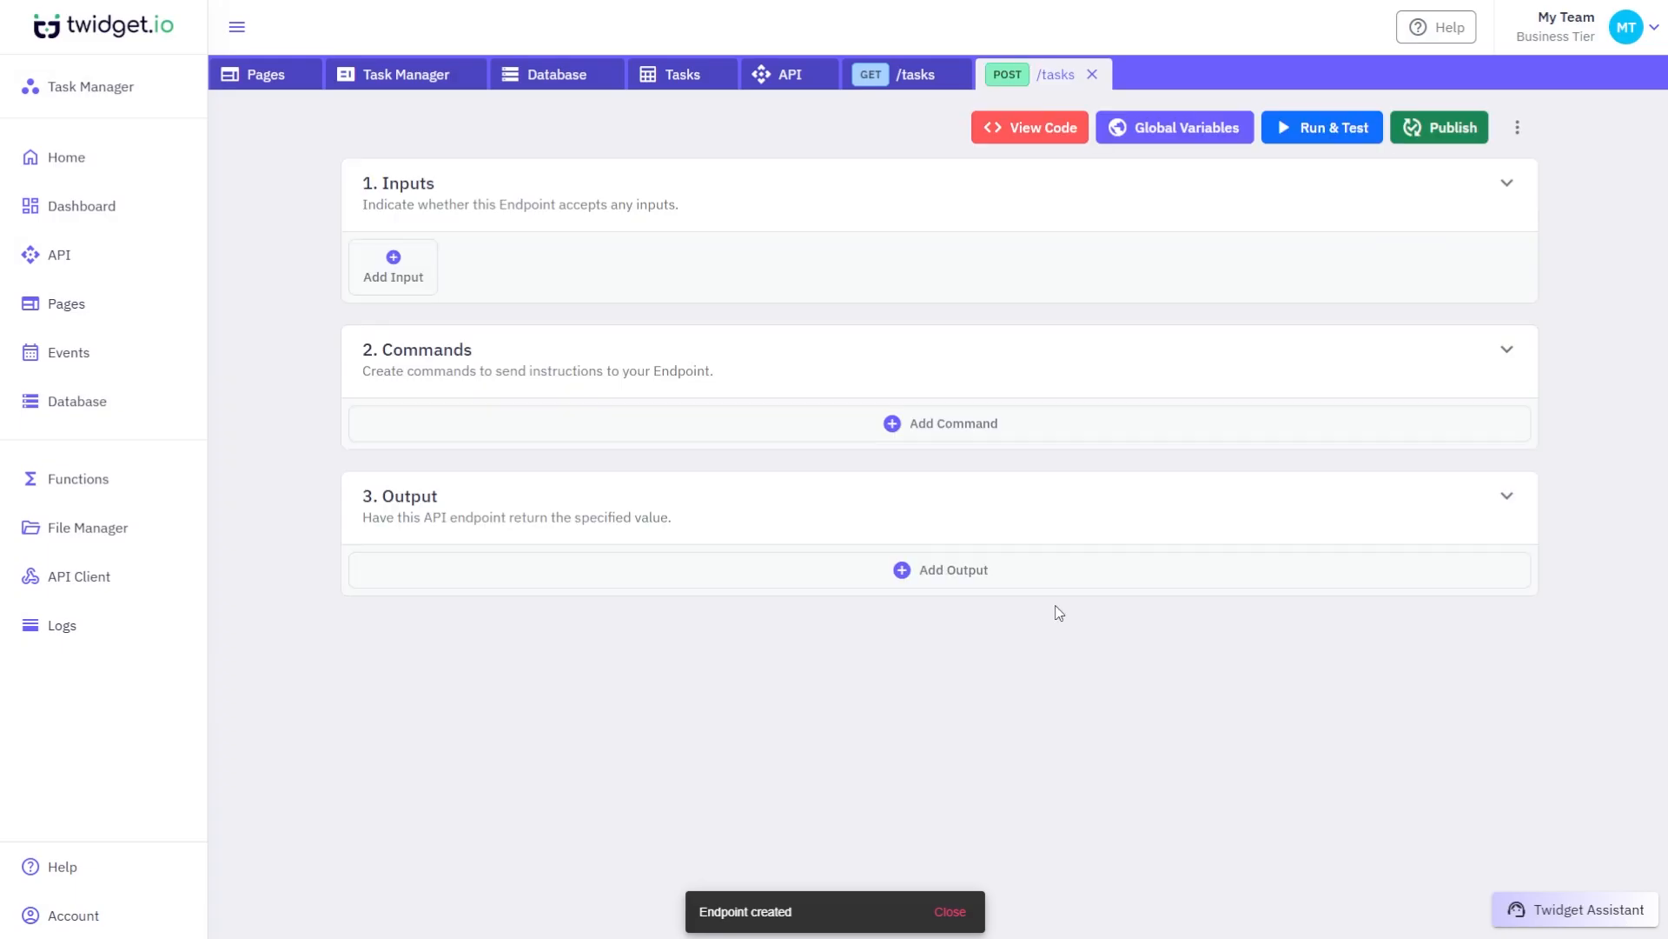
Step: Add a required Body input to the POST /tasks endpoint
click(393, 257)
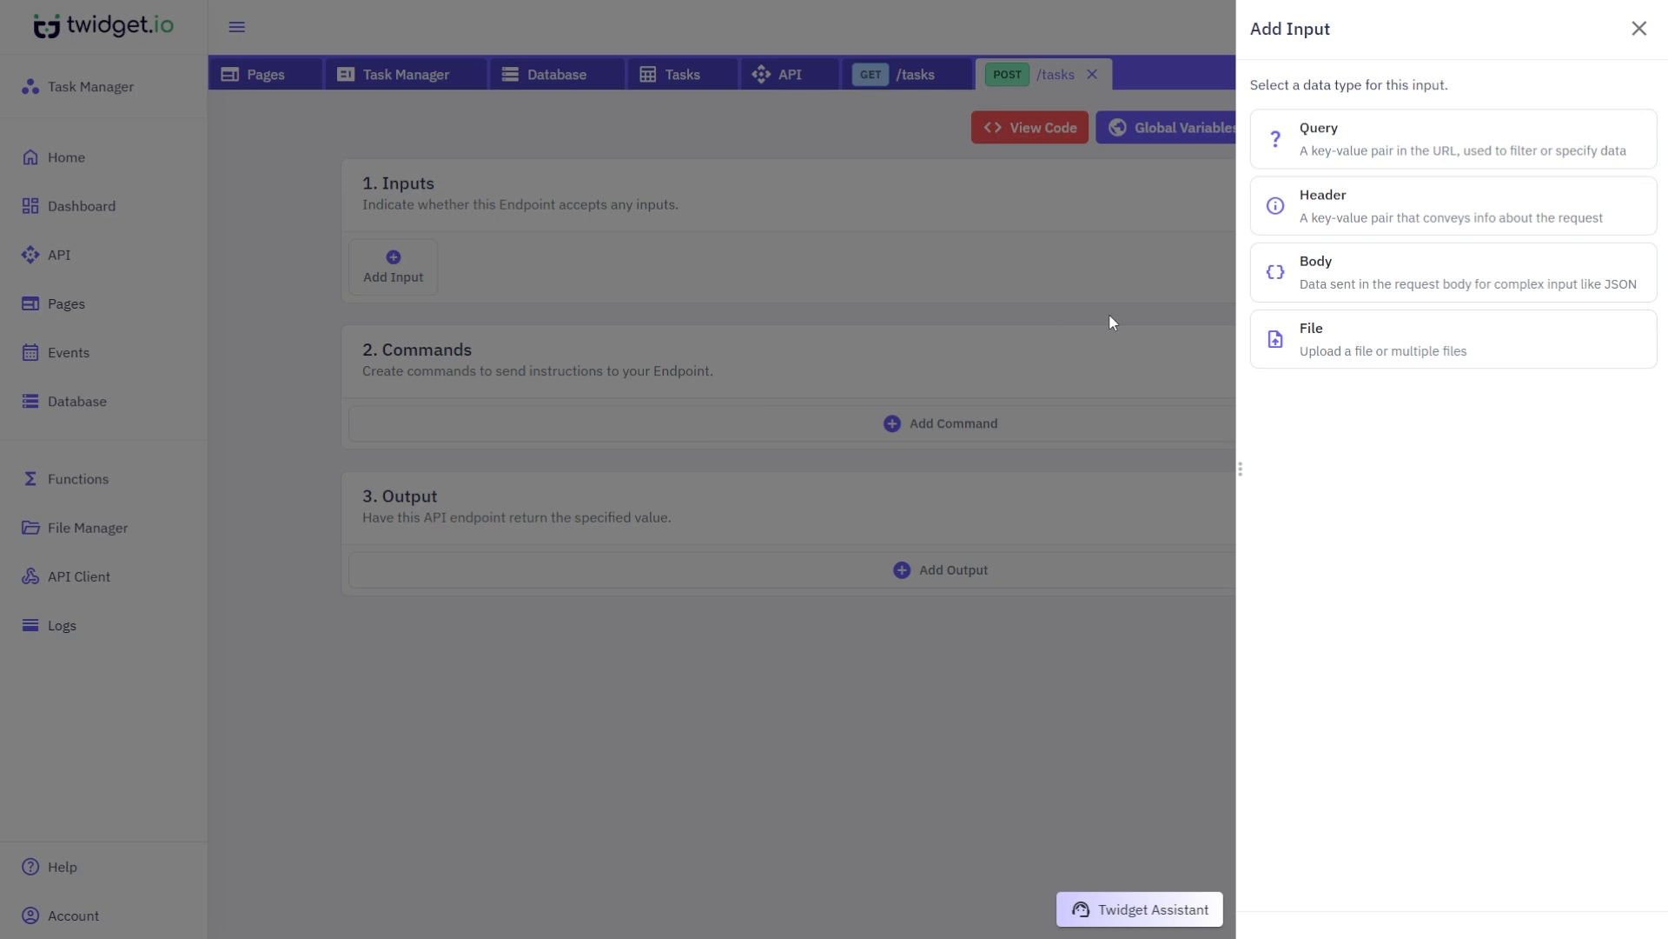
click(1434, 290)
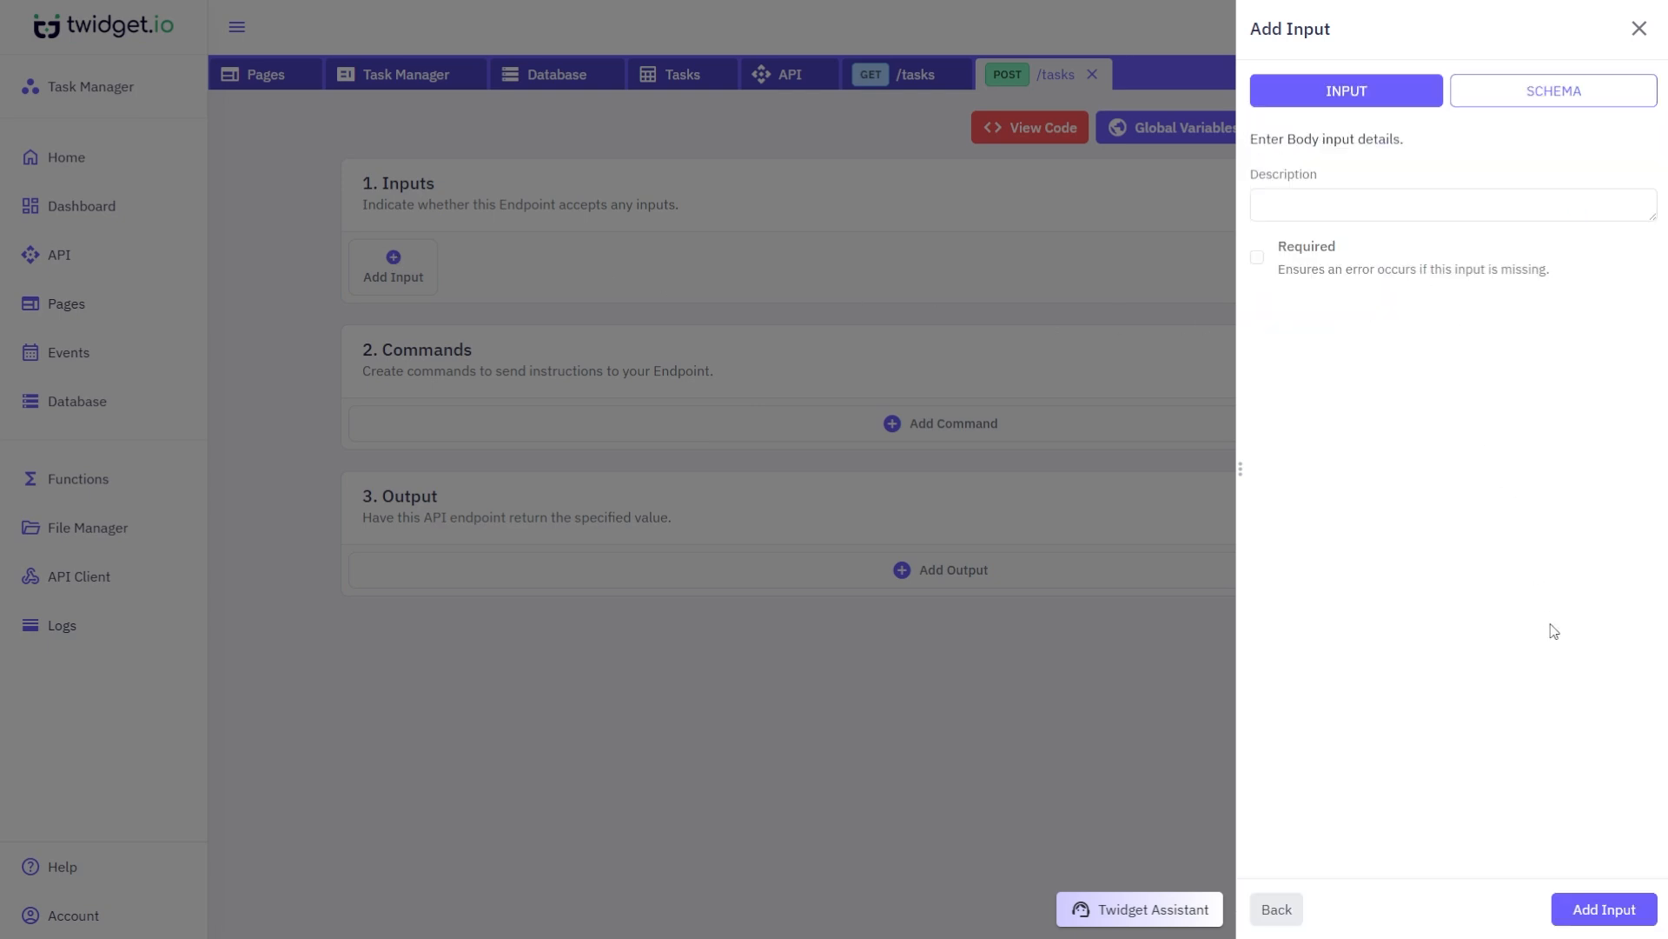
click(1341, 271)
click(1583, 907)
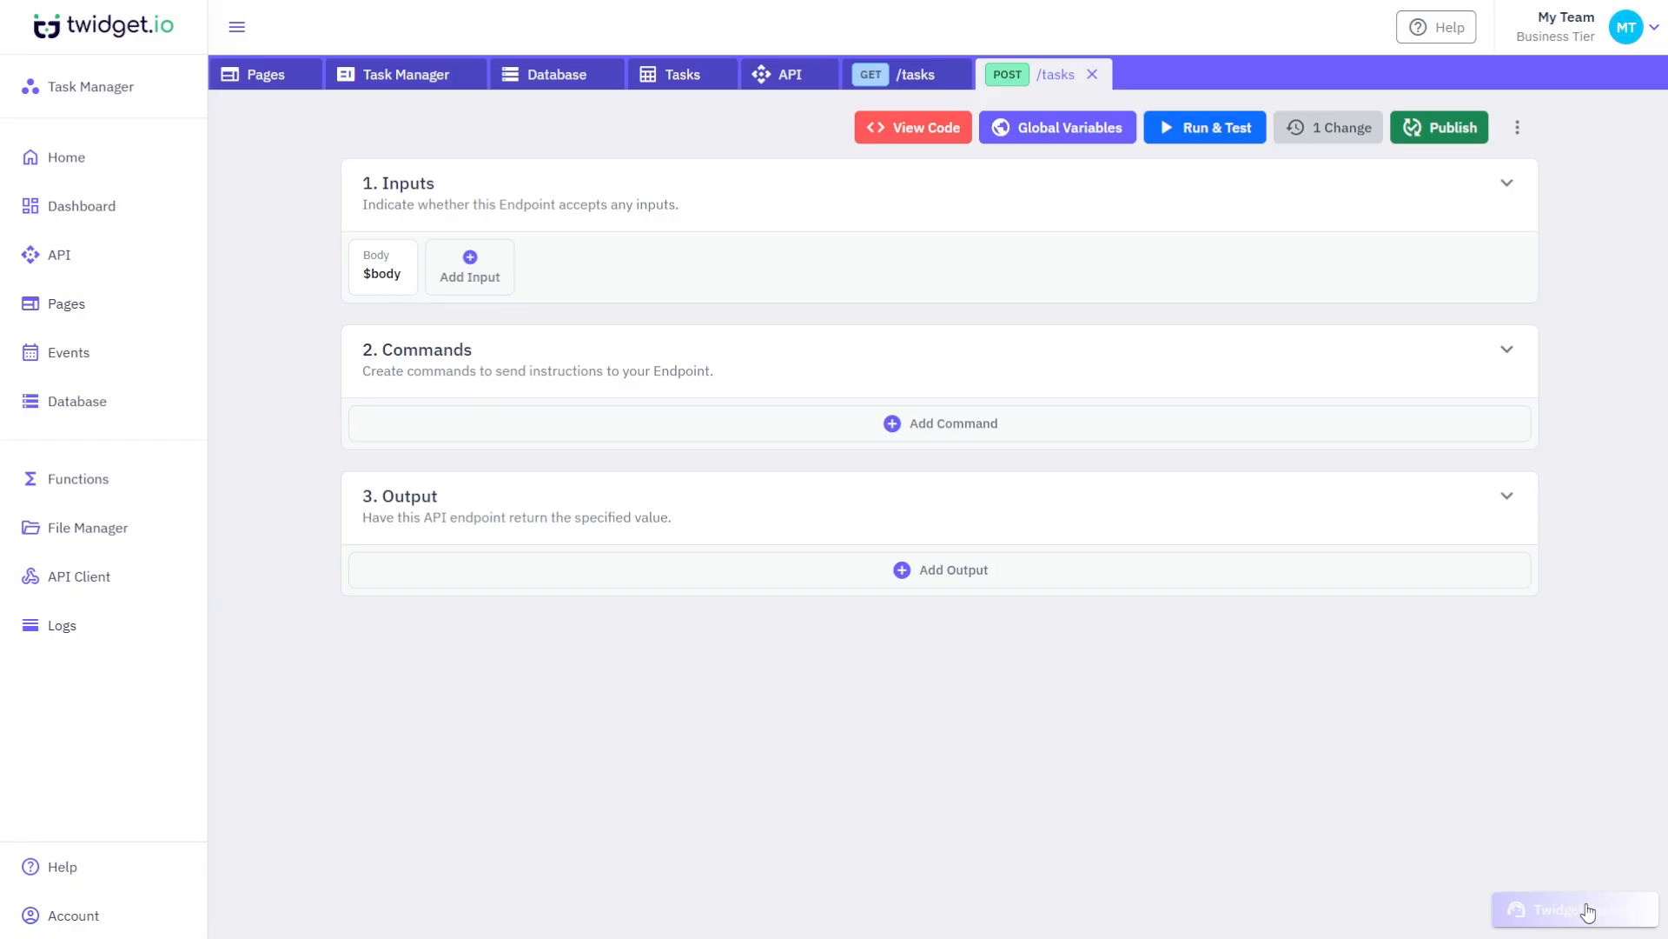
Step: Add a Save Data database command to the POST /tasks endpoint that saves the $body input to the Tasks table
click(1045, 441)
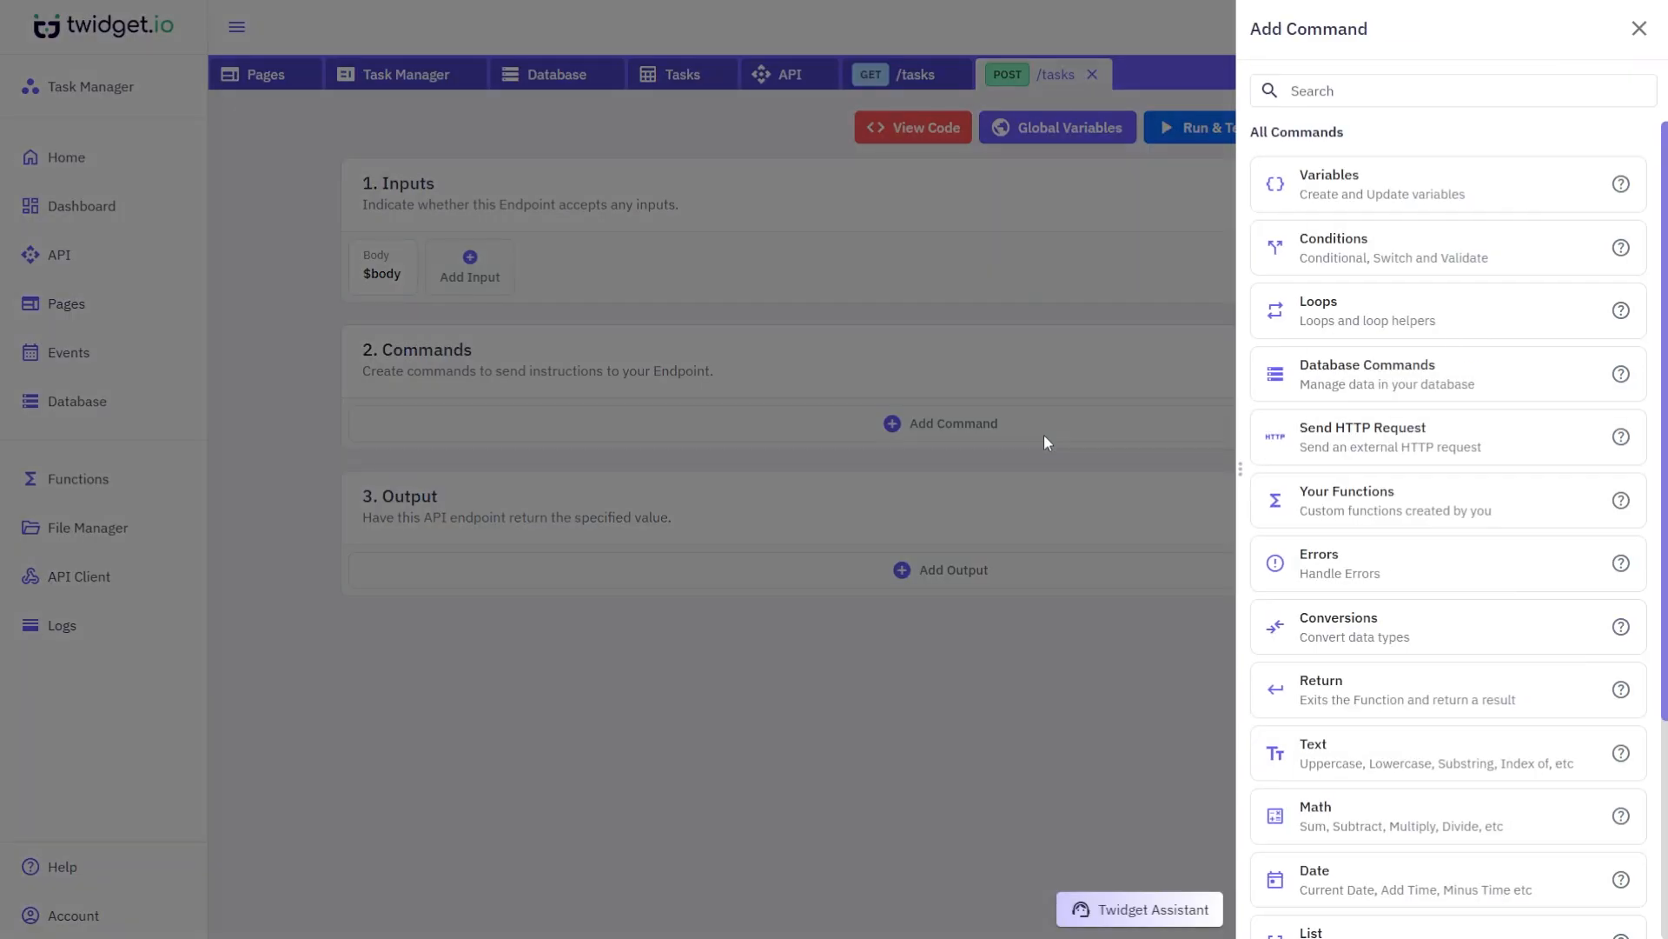
click(1310, 372)
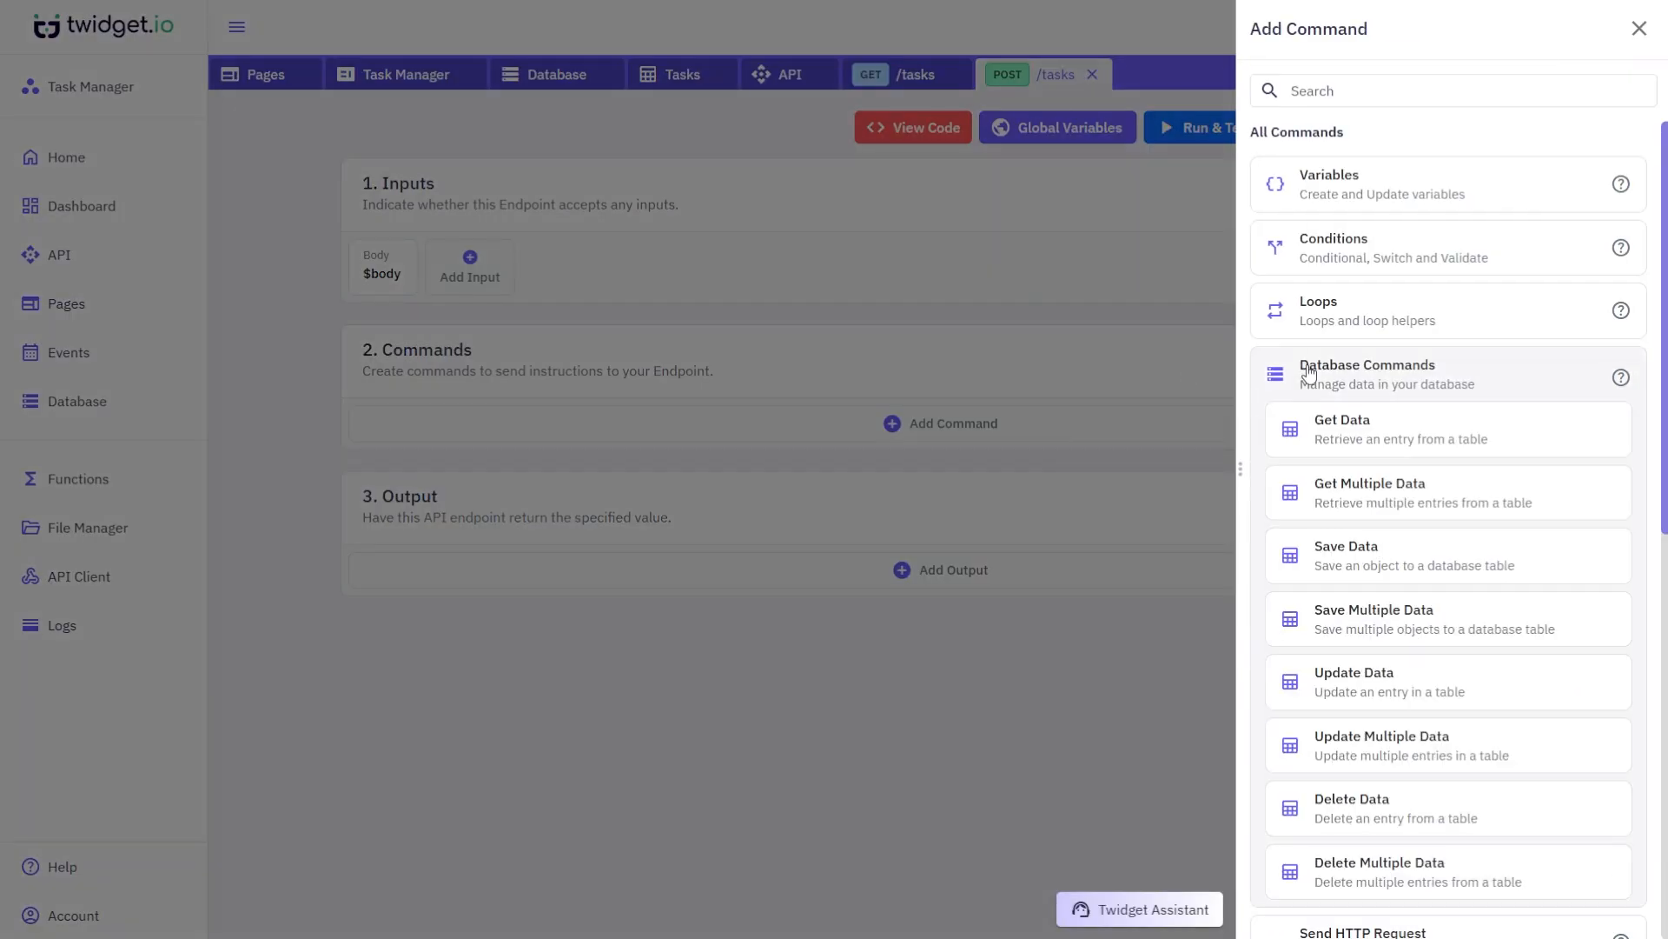
click(1405, 554)
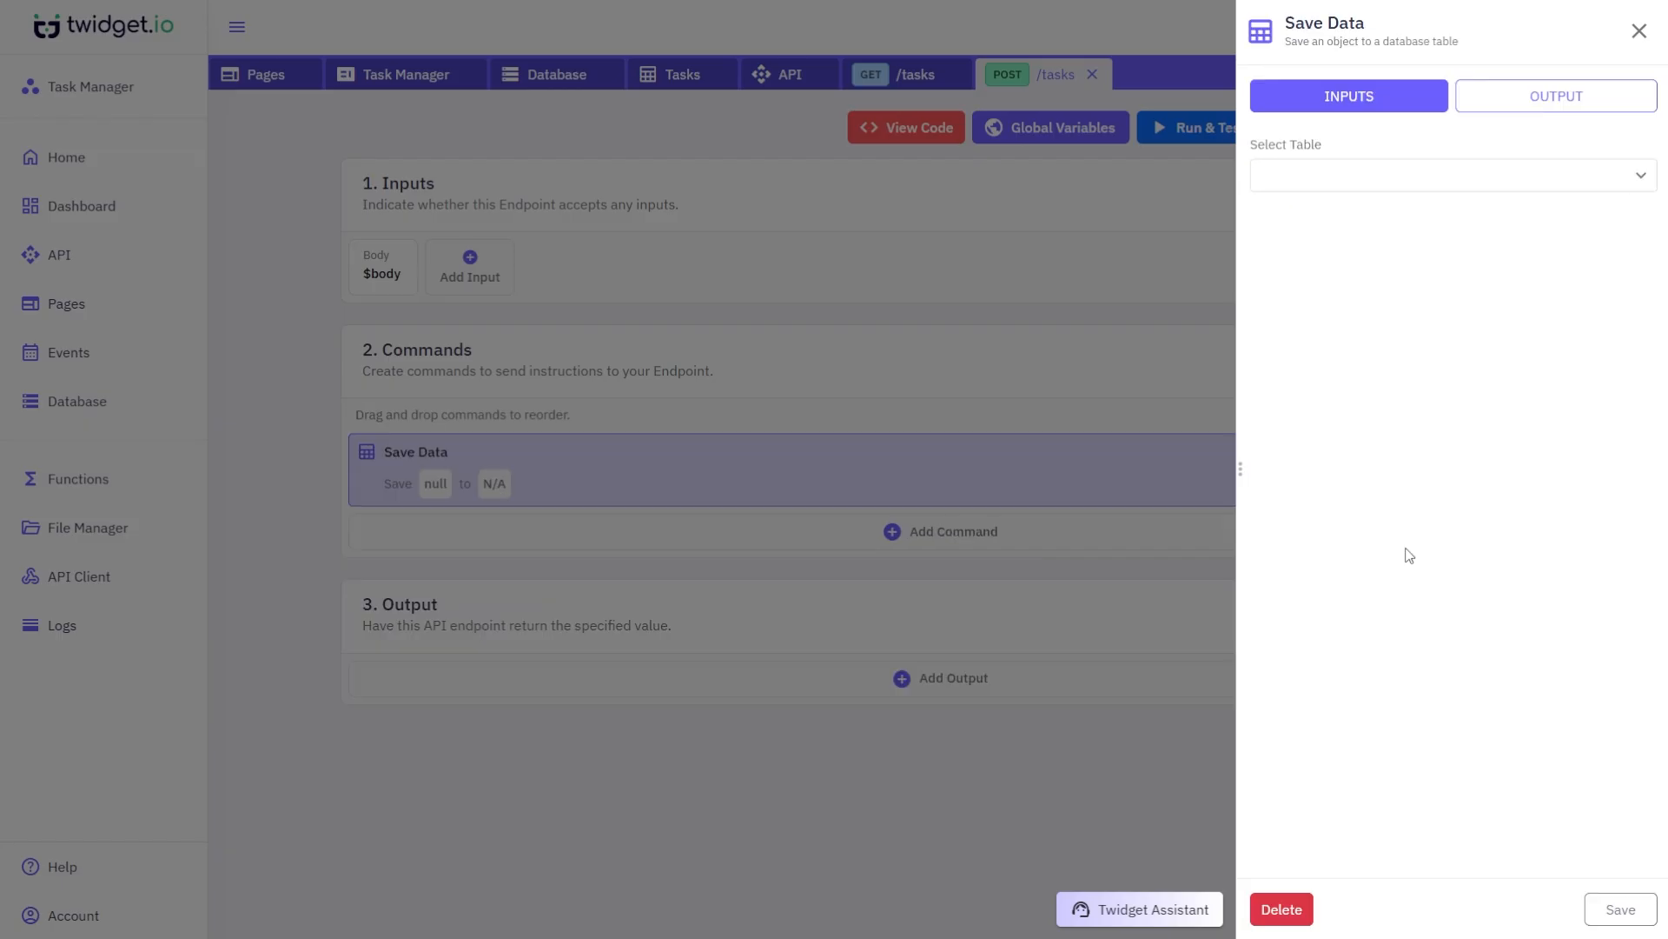
click(1367, 174)
click(1371, 210)
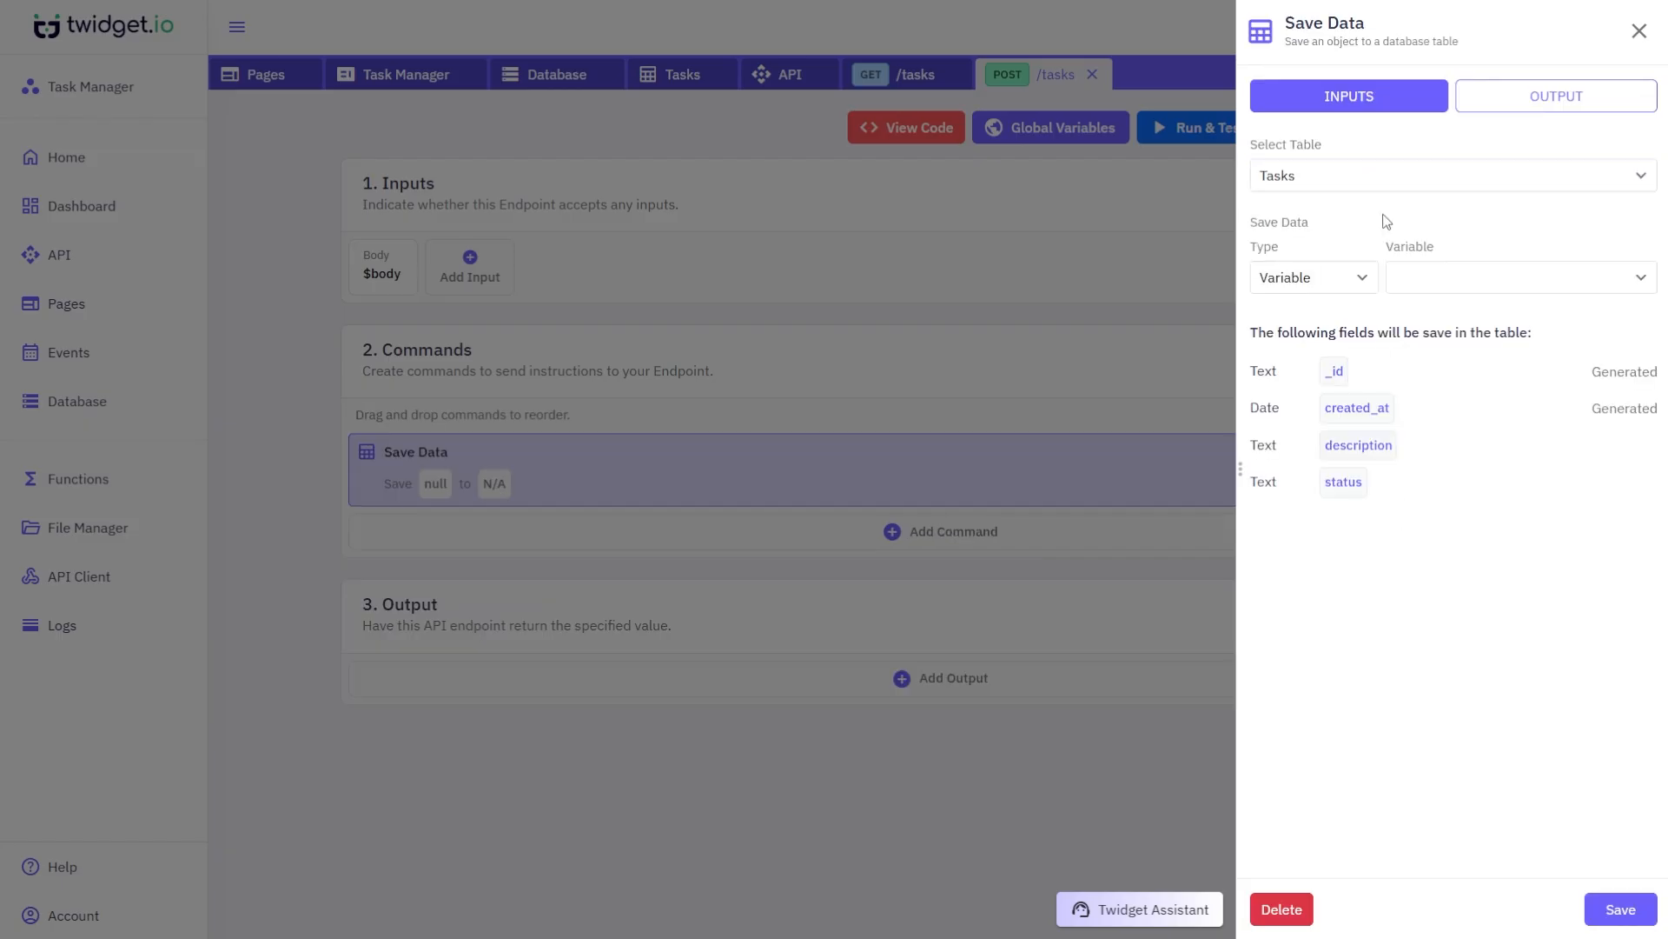
click(1352, 280)
click(1326, 380)
click(1499, 279)
click(1501, 315)
click(1616, 908)
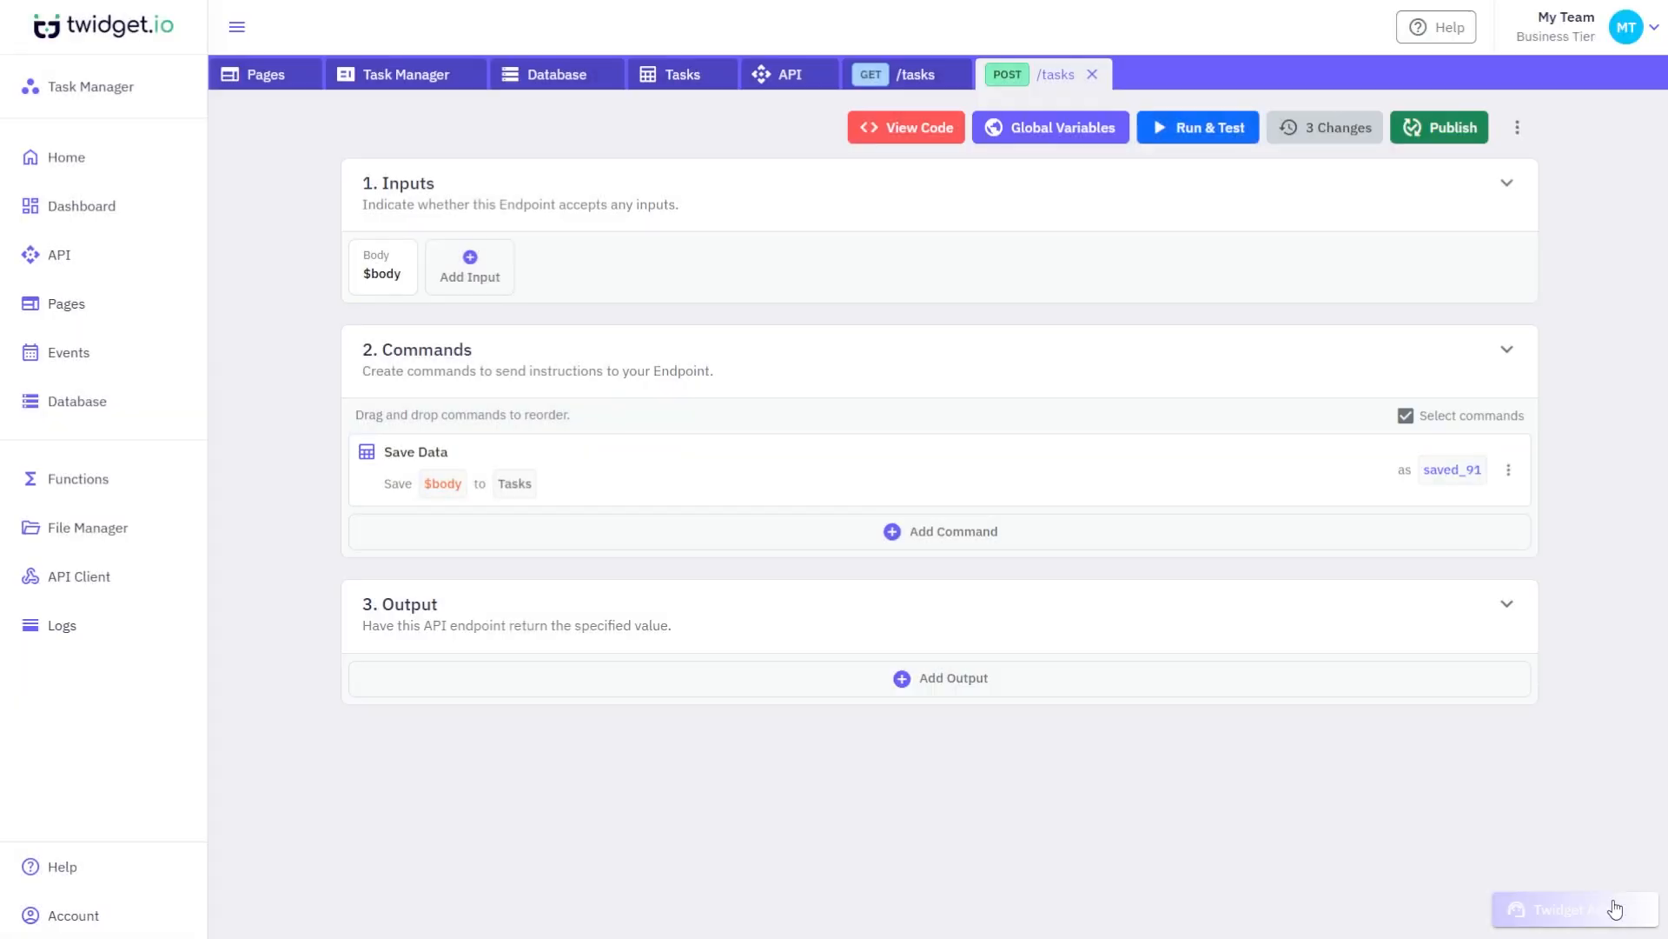
Step: Make the POST /tasks endpoint return the variable saved_91 as its output and publish the endpoint
click(1248, 684)
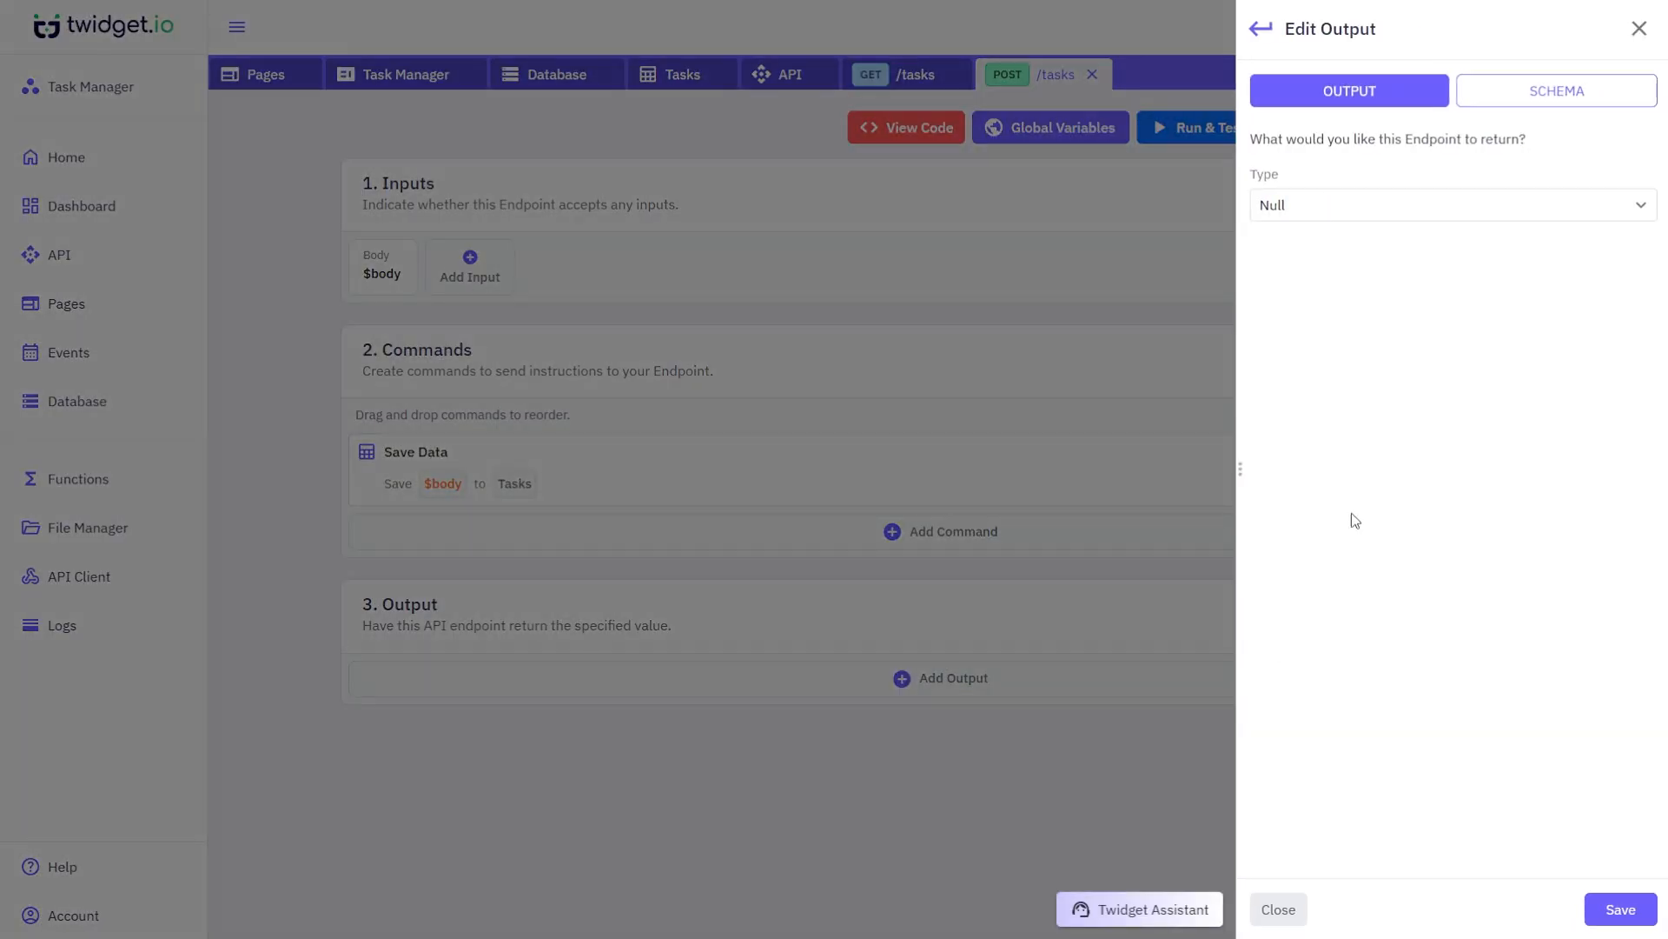
click(1478, 203)
click(1466, 273)
click(1477, 207)
click(1468, 241)
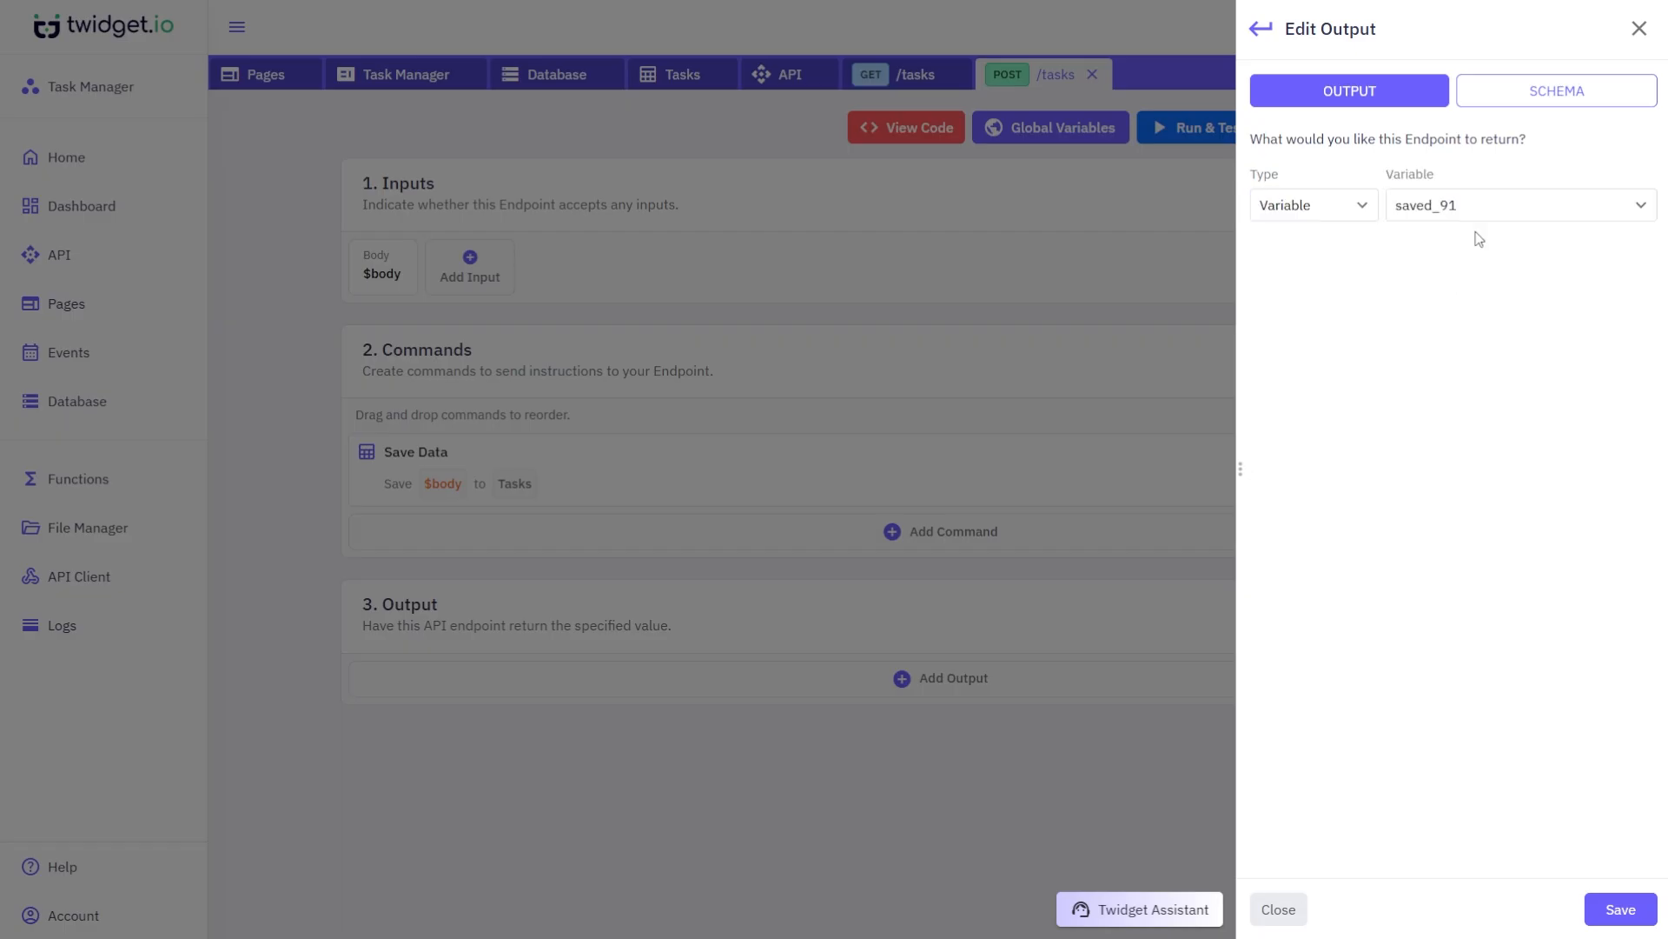
click(1622, 909)
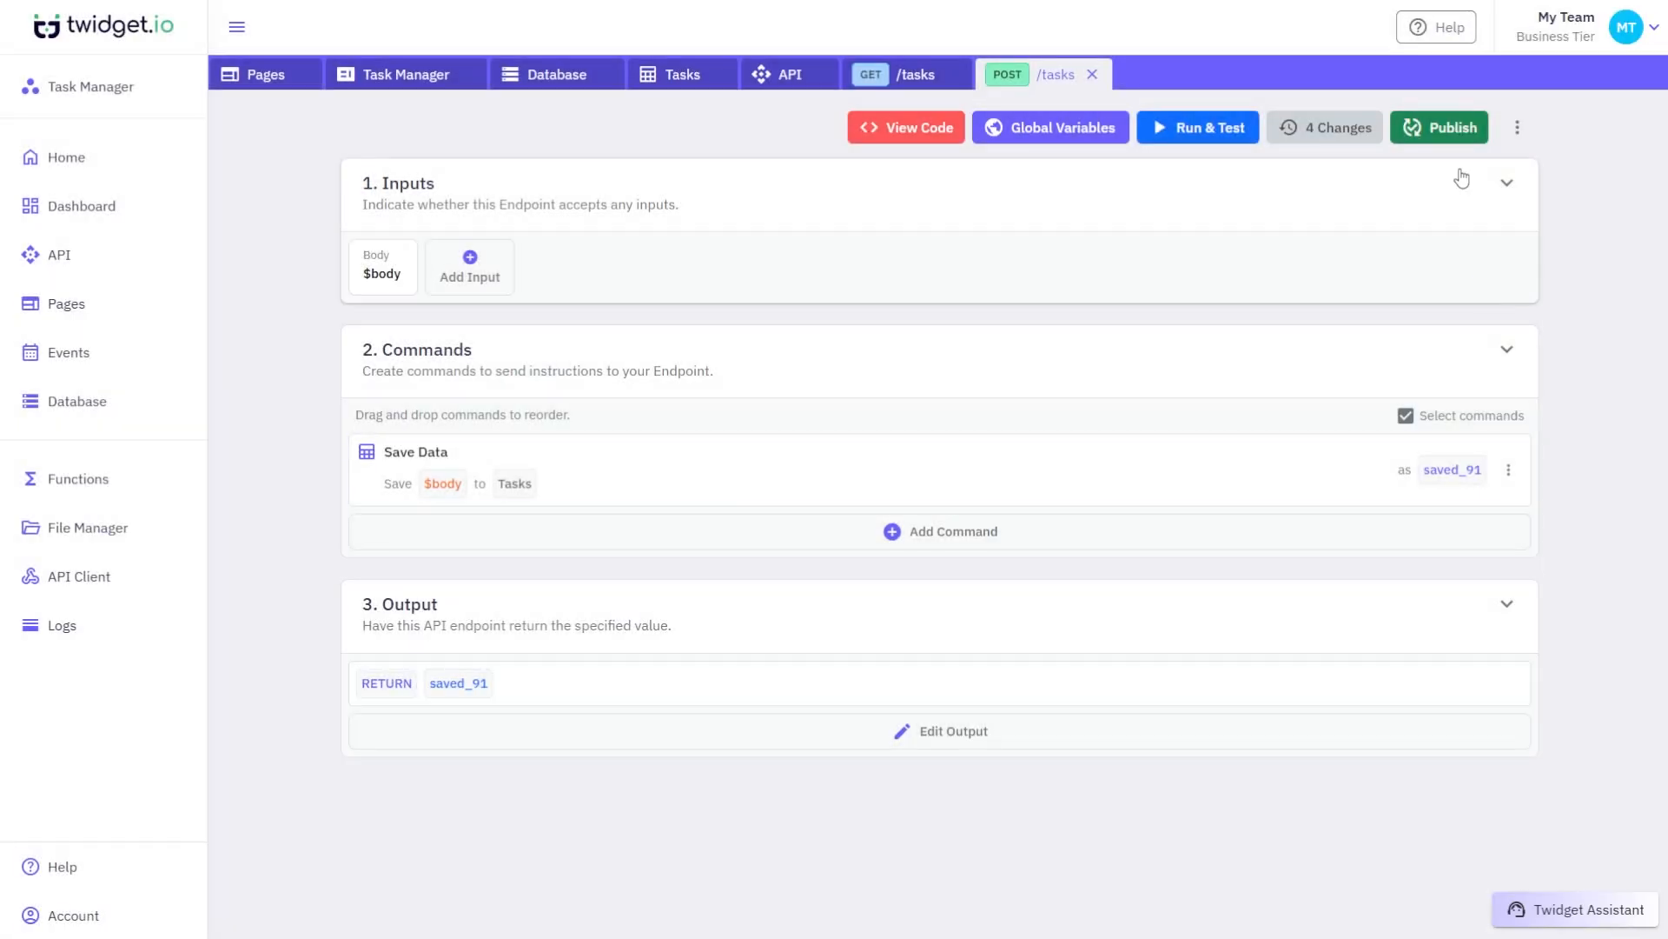
click(1458, 128)
click(1602, 907)
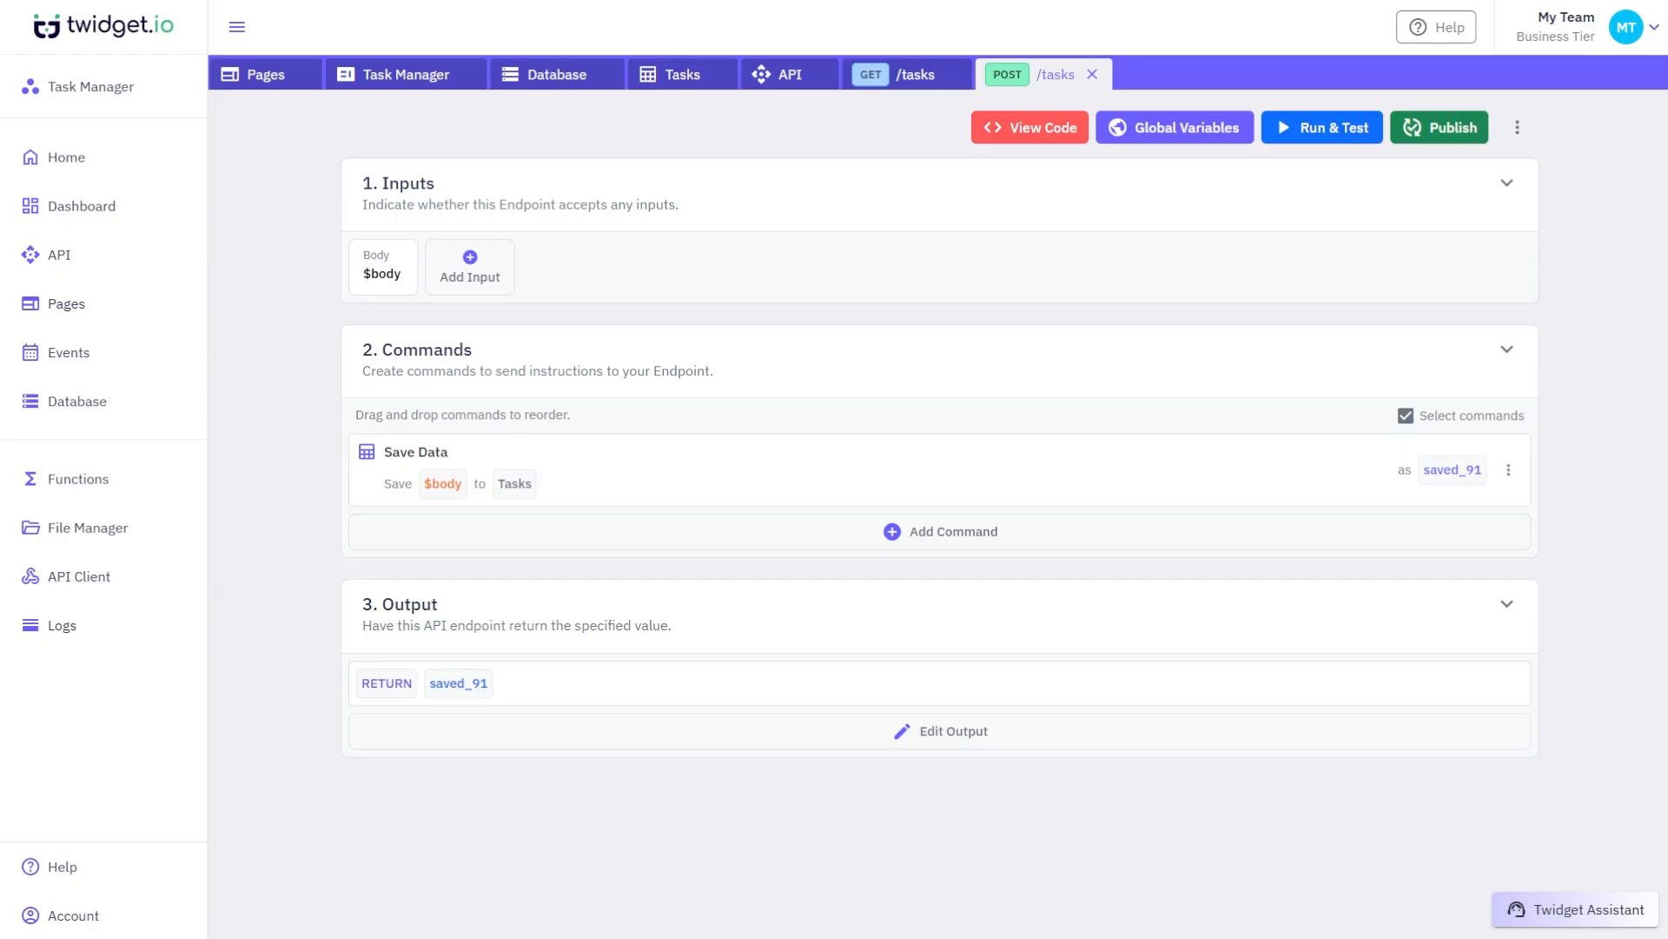
Step: Create a page variable of type List named tasks on the Task Manager page
click(406, 74)
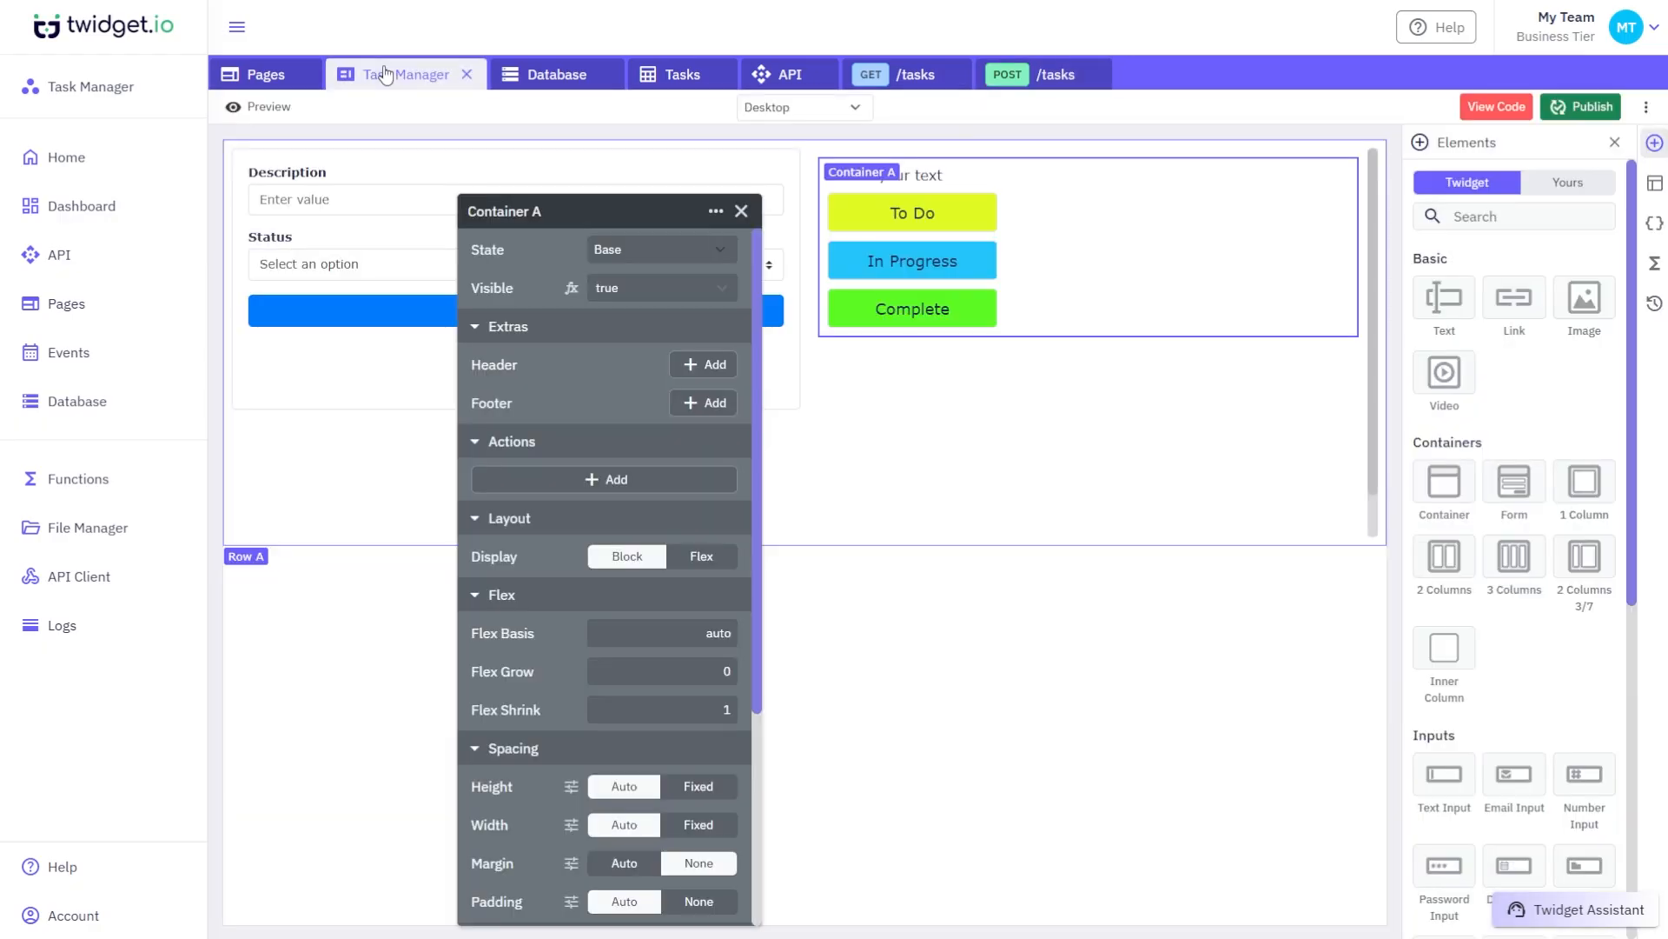
click(1654, 224)
click(1529, 293)
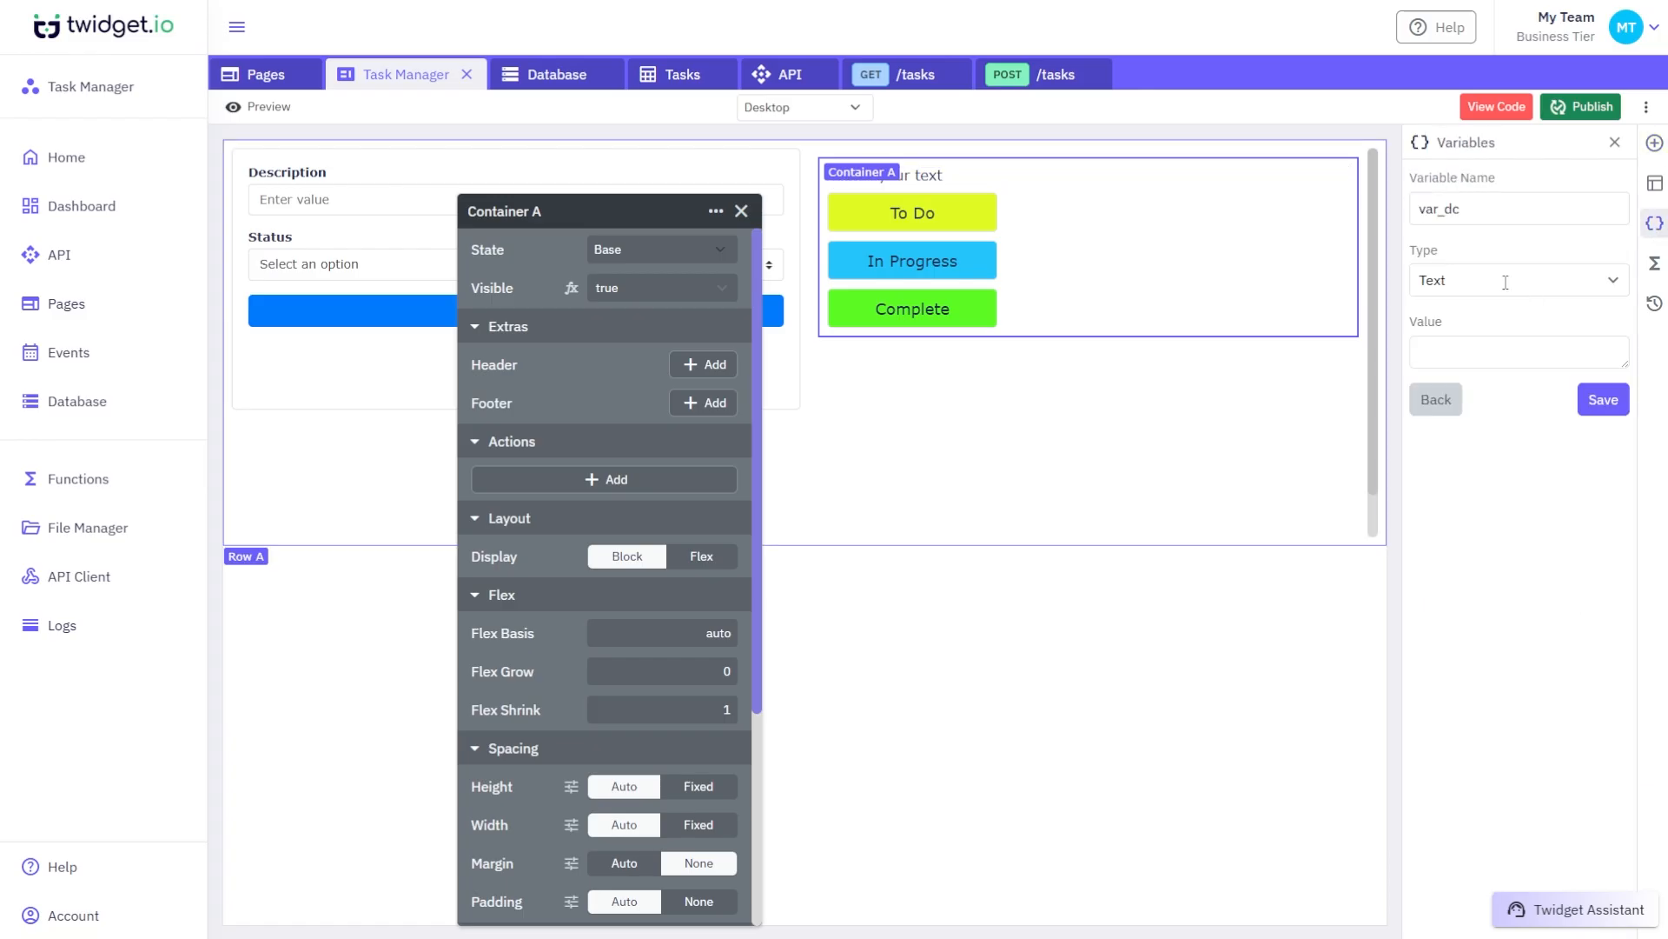
click(1521, 280)
click(1492, 494)
double_click(1456, 207)
text(tasks)
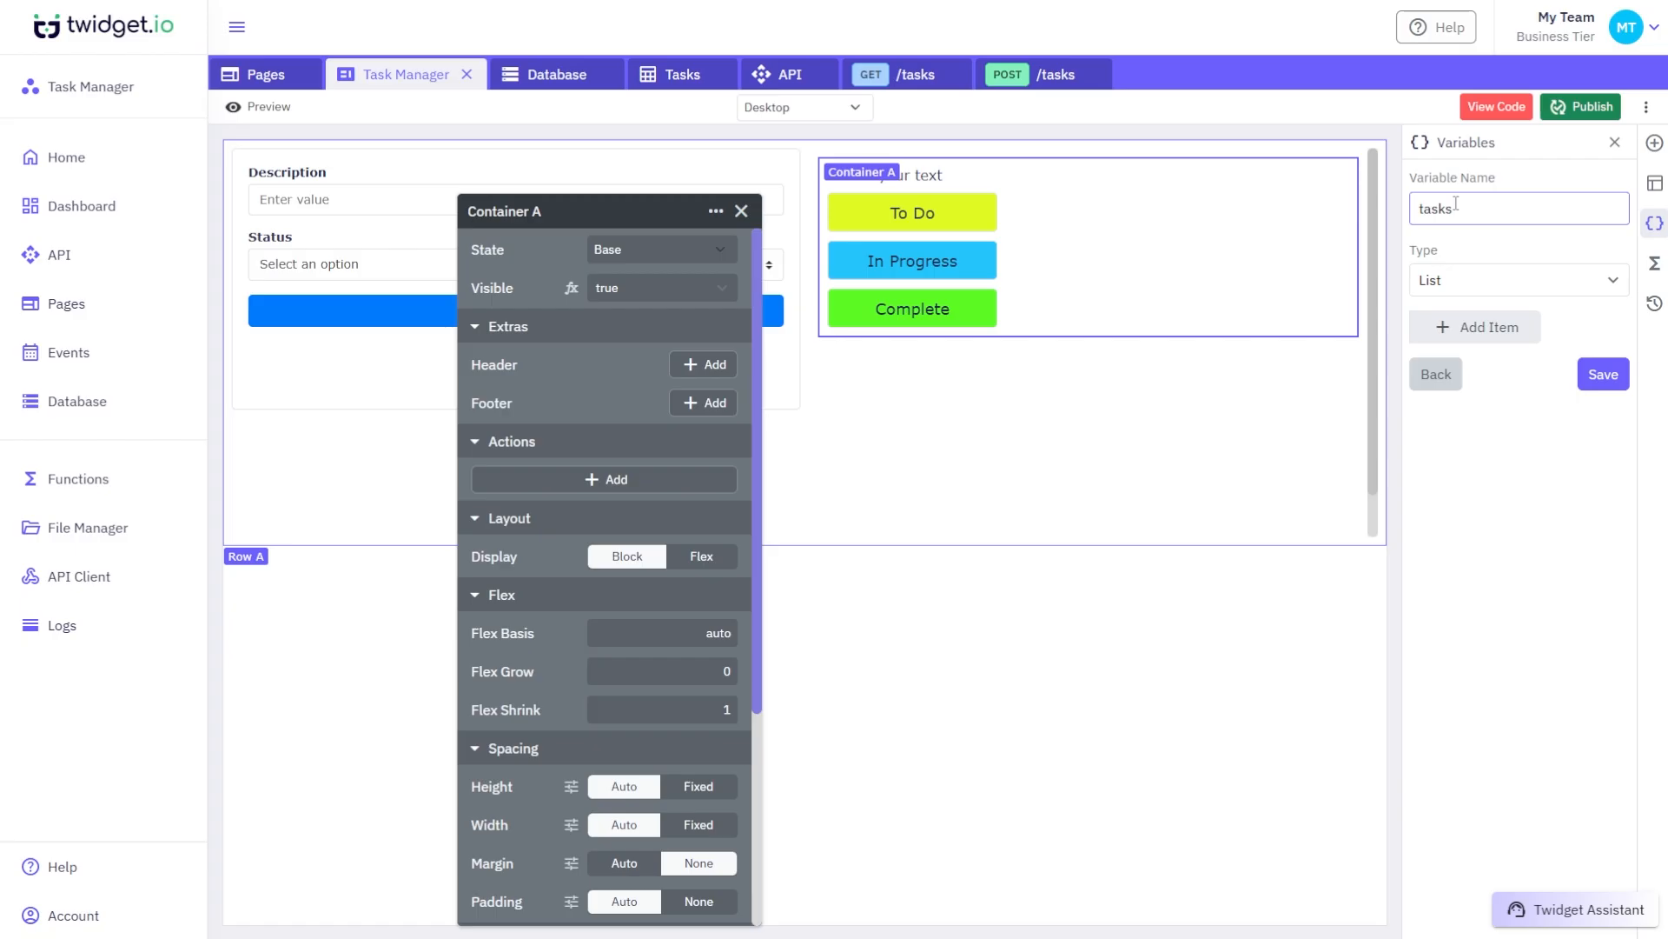
click(1604, 375)
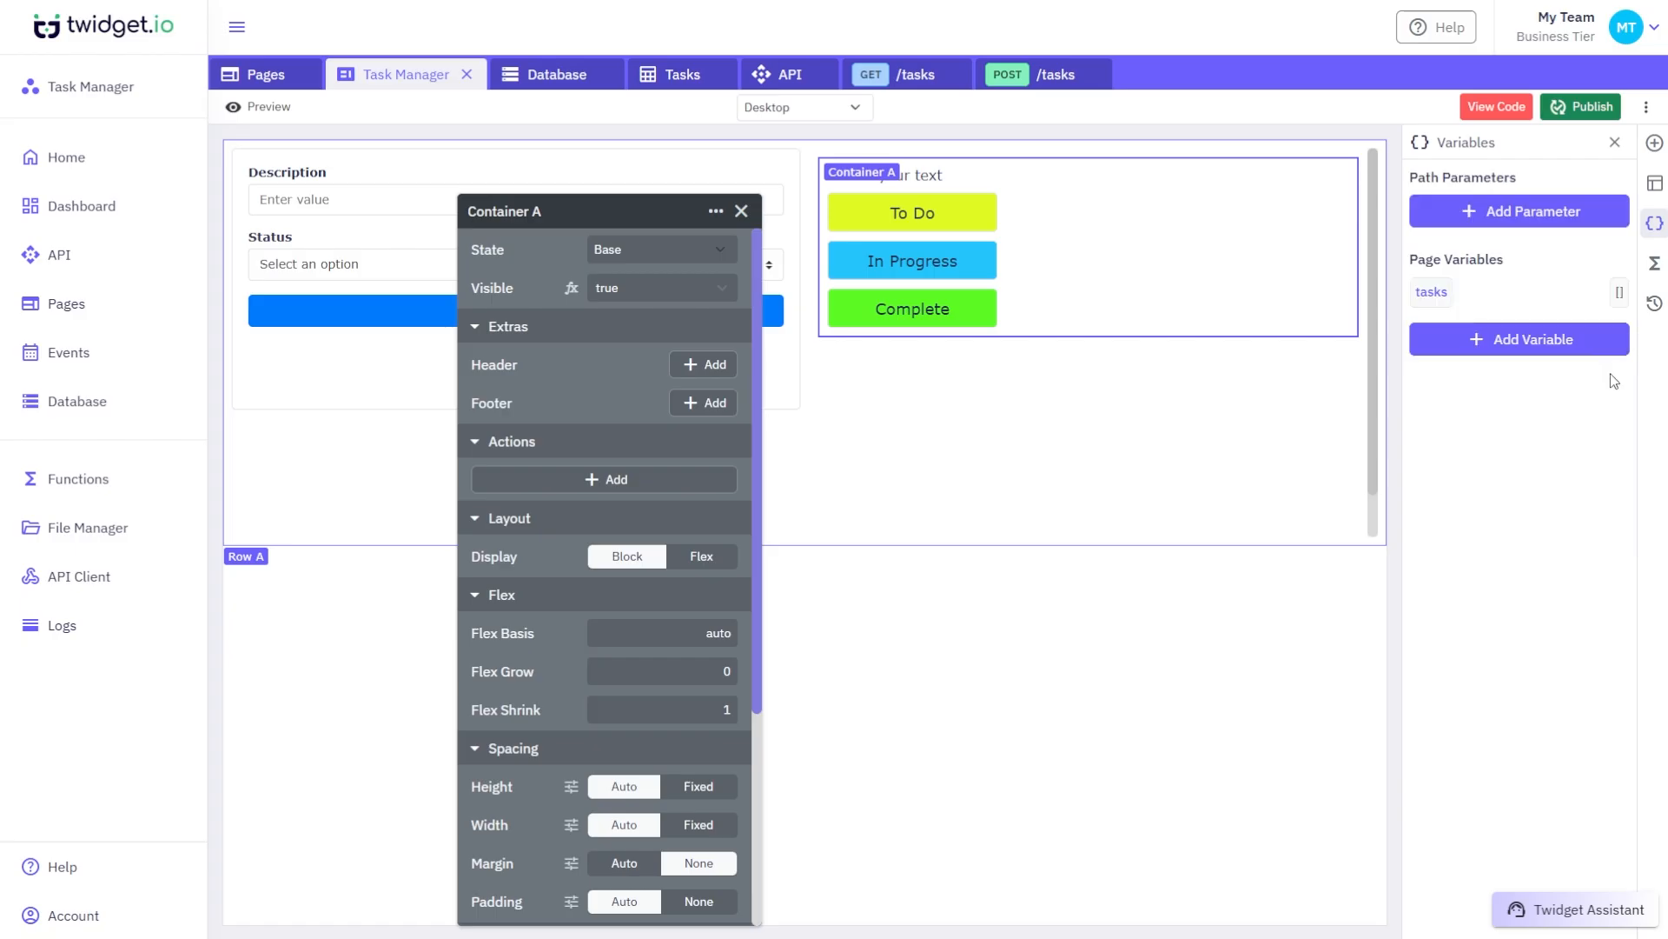
Step: Add a page function to the Task Manager page and name it Get Tasks
click(1654, 262)
click(1560, 201)
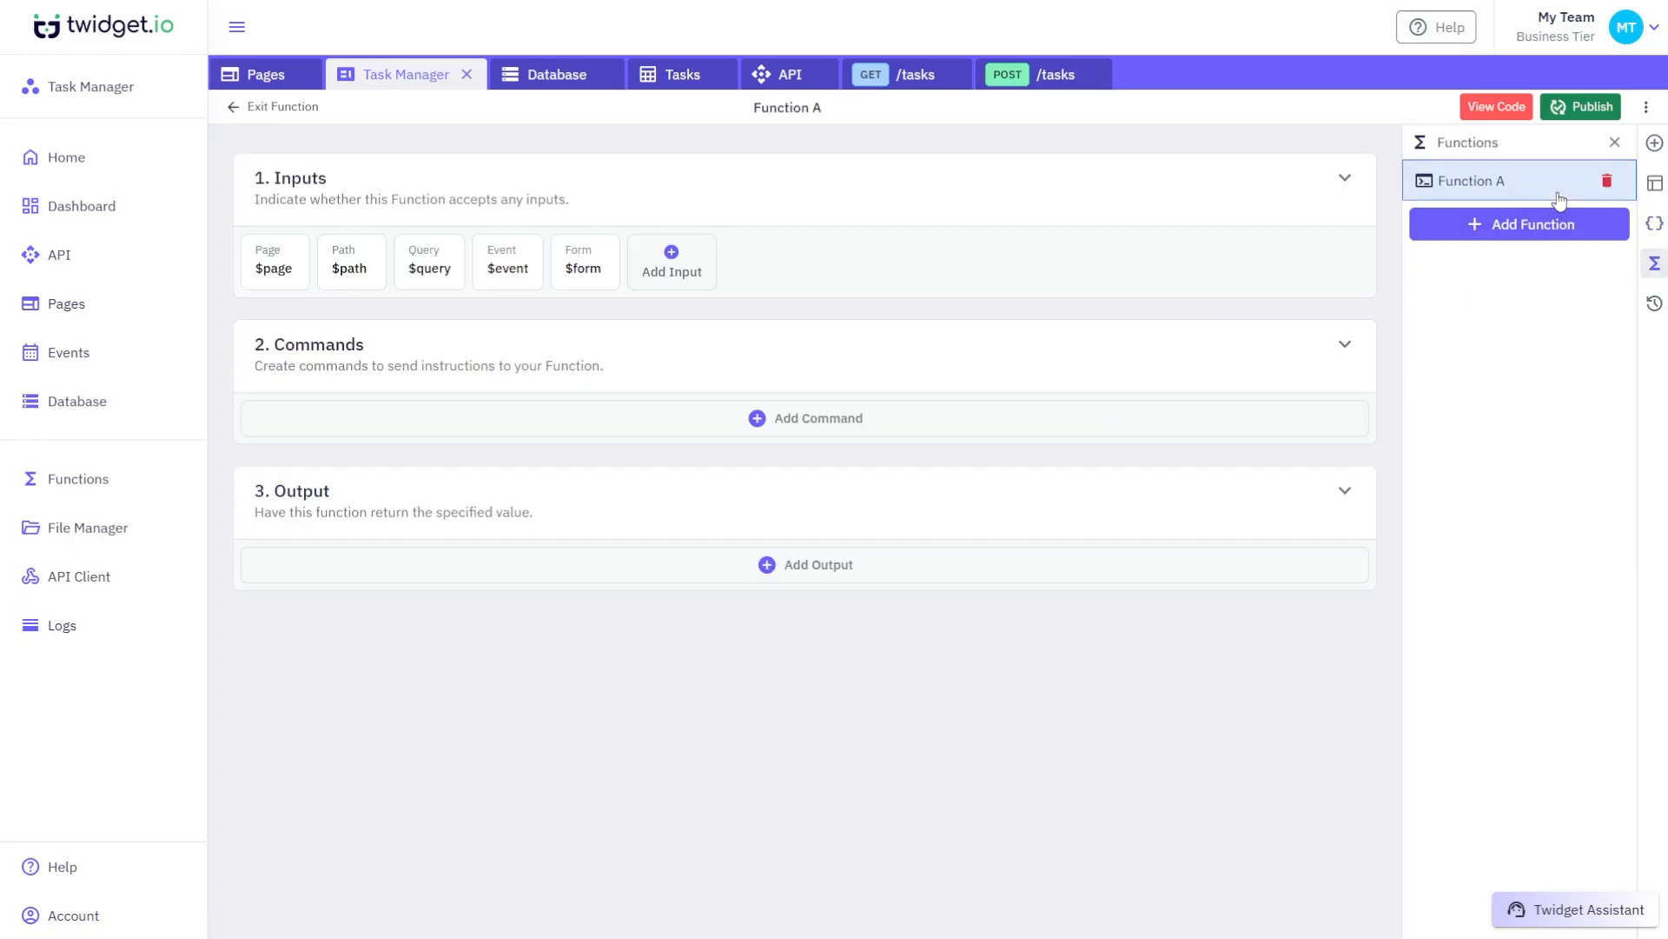
click(817, 106)
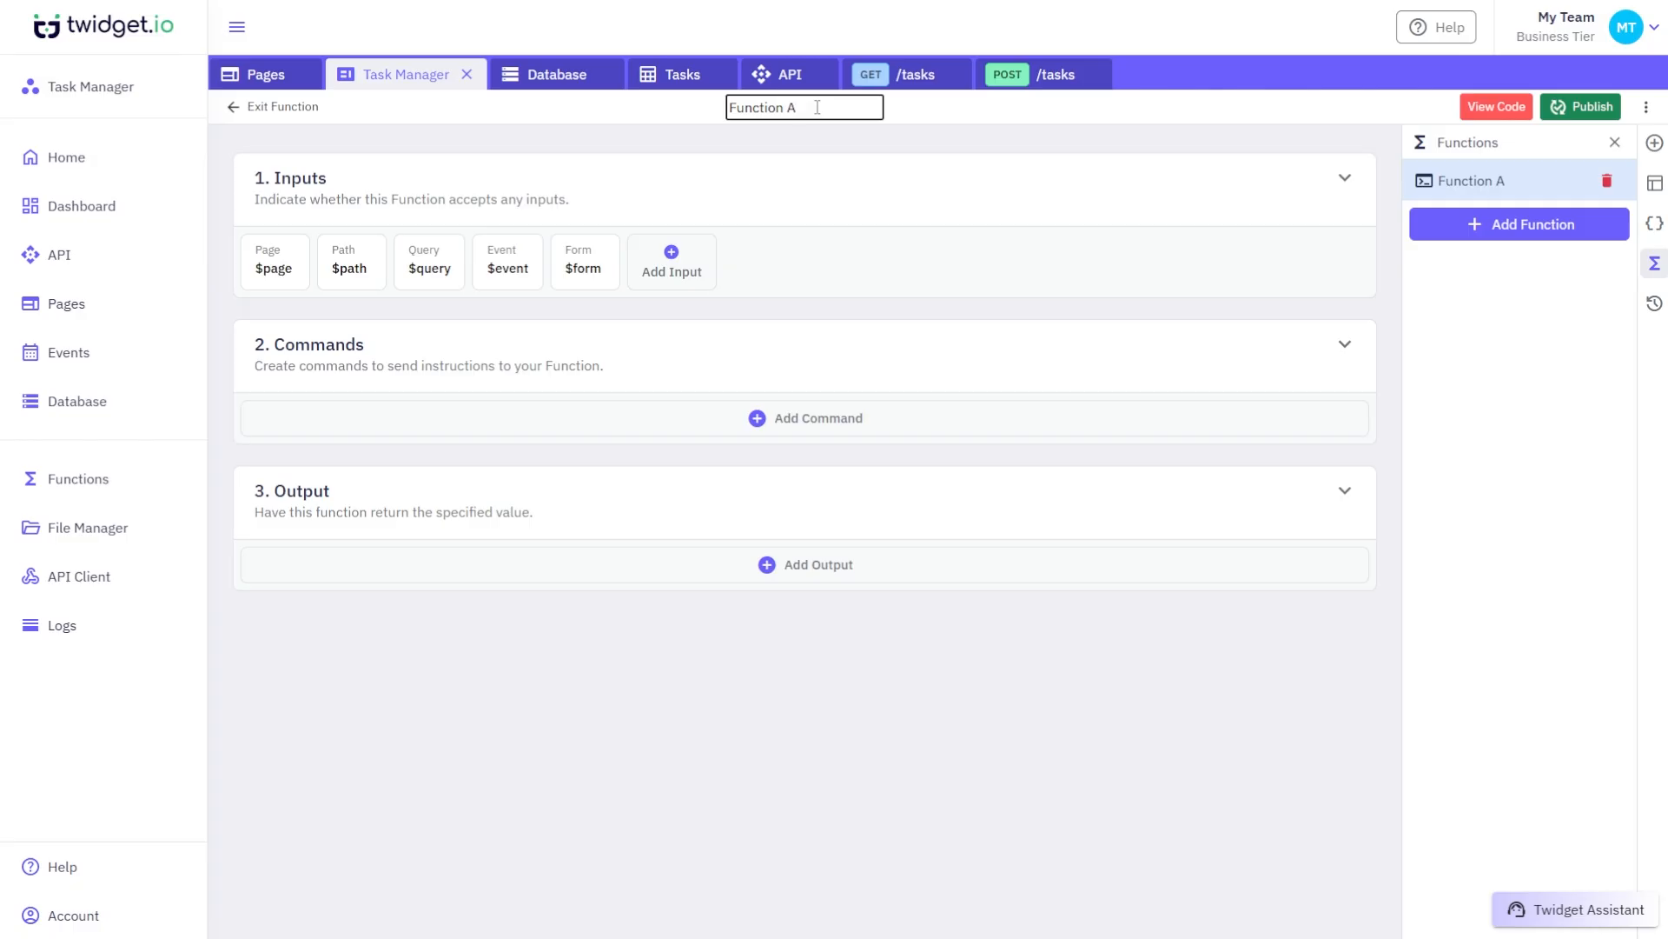
key(ctrl+a)
text(Get Tasks)
key(Return)
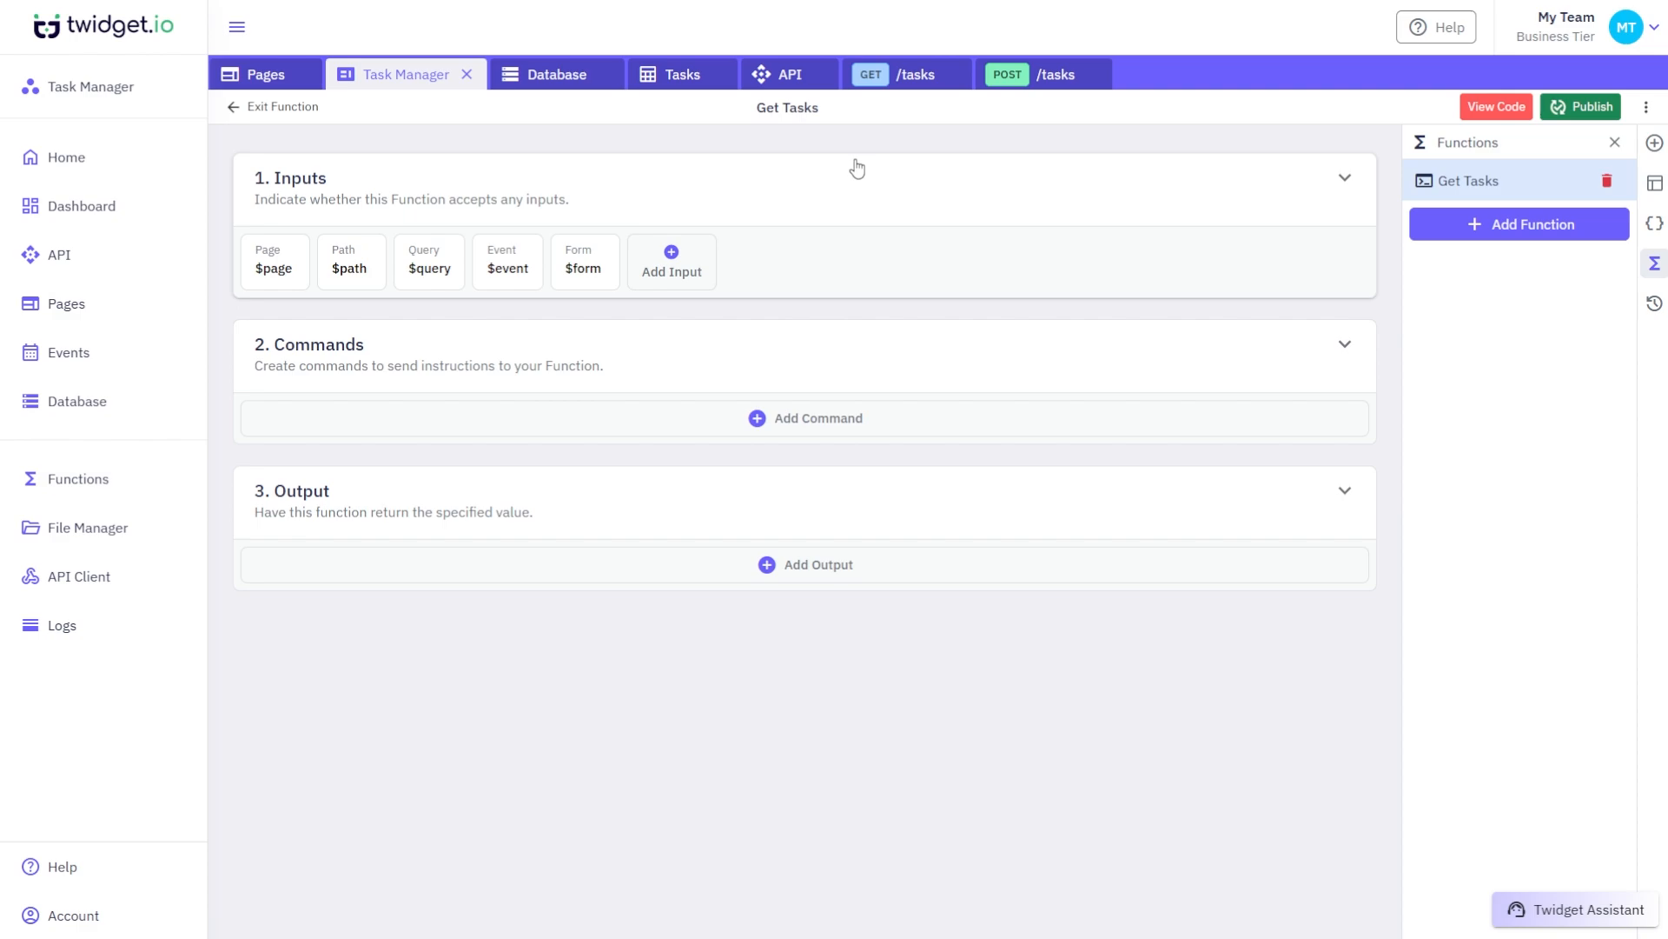
Step: Add a Send HTTP Request command to the Get Tasks function that calls the Twidget endpoint GET /tasks
click(829, 417)
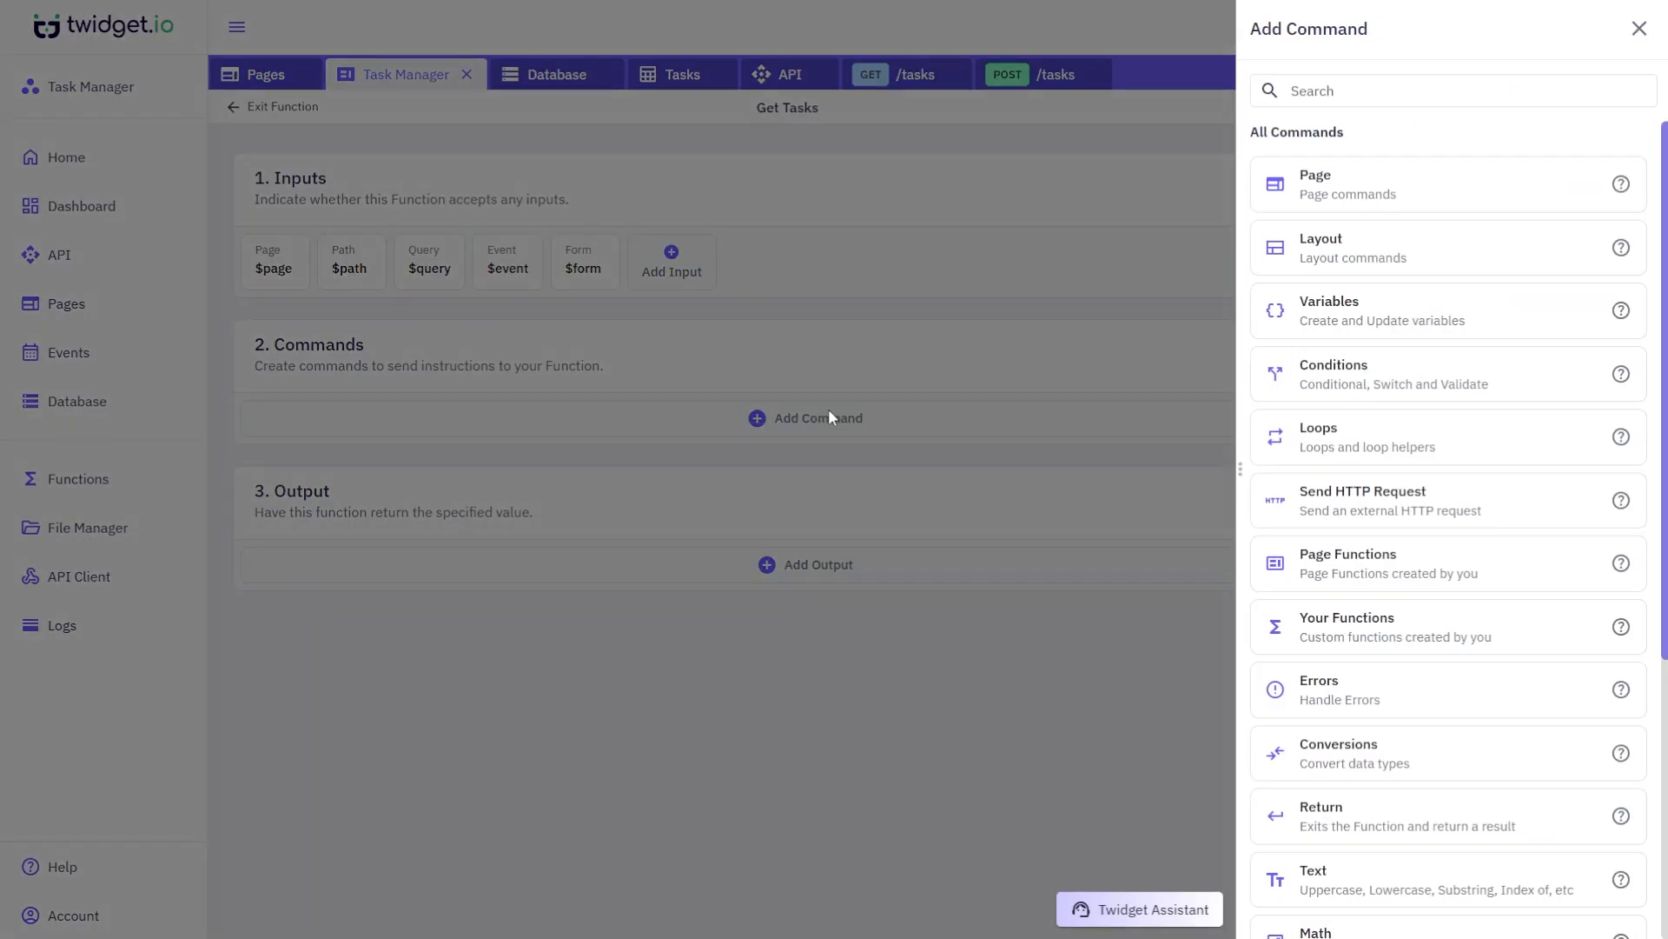
click(1399, 493)
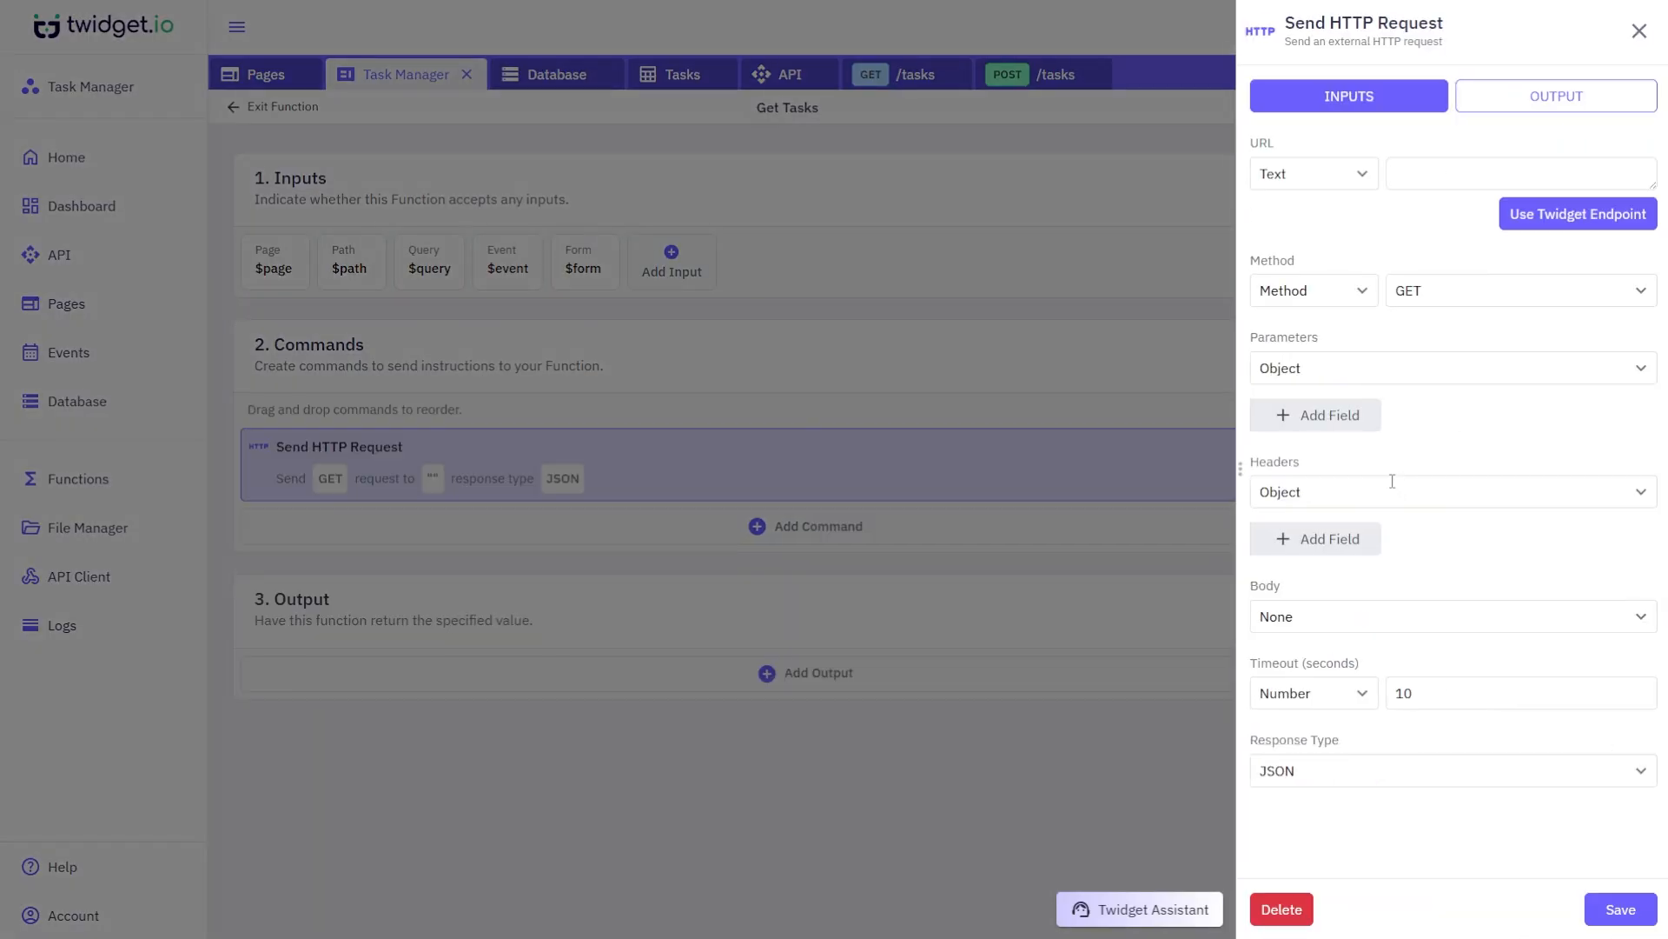
double_click(1540, 220)
click(1480, 175)
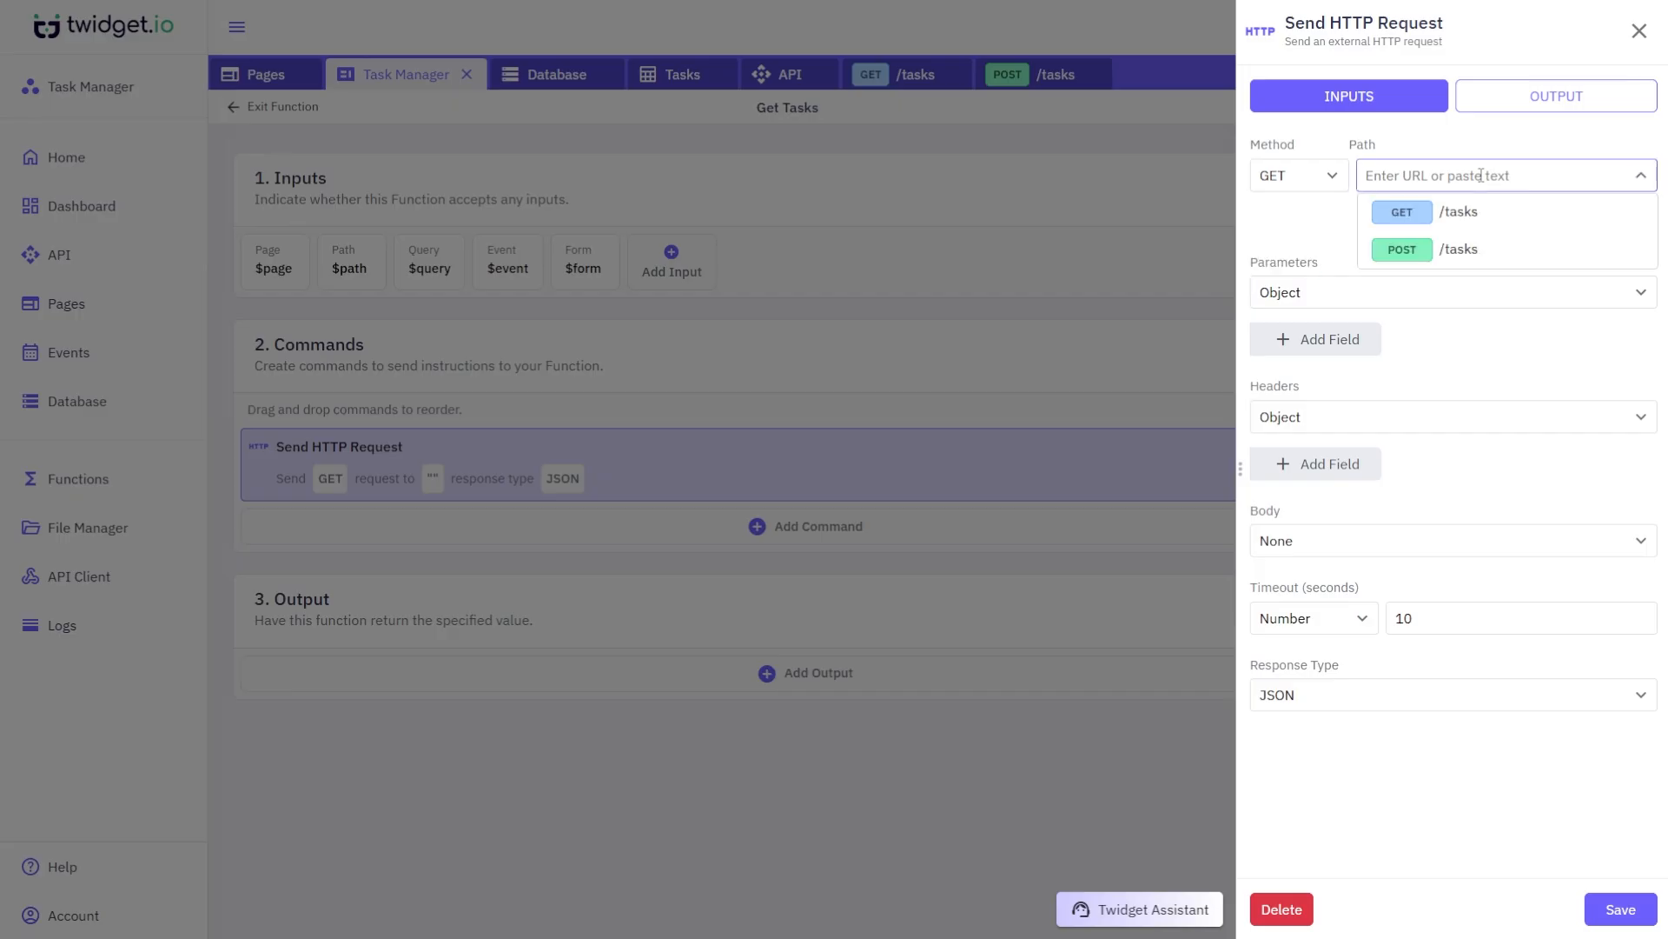
click(1480, 210)
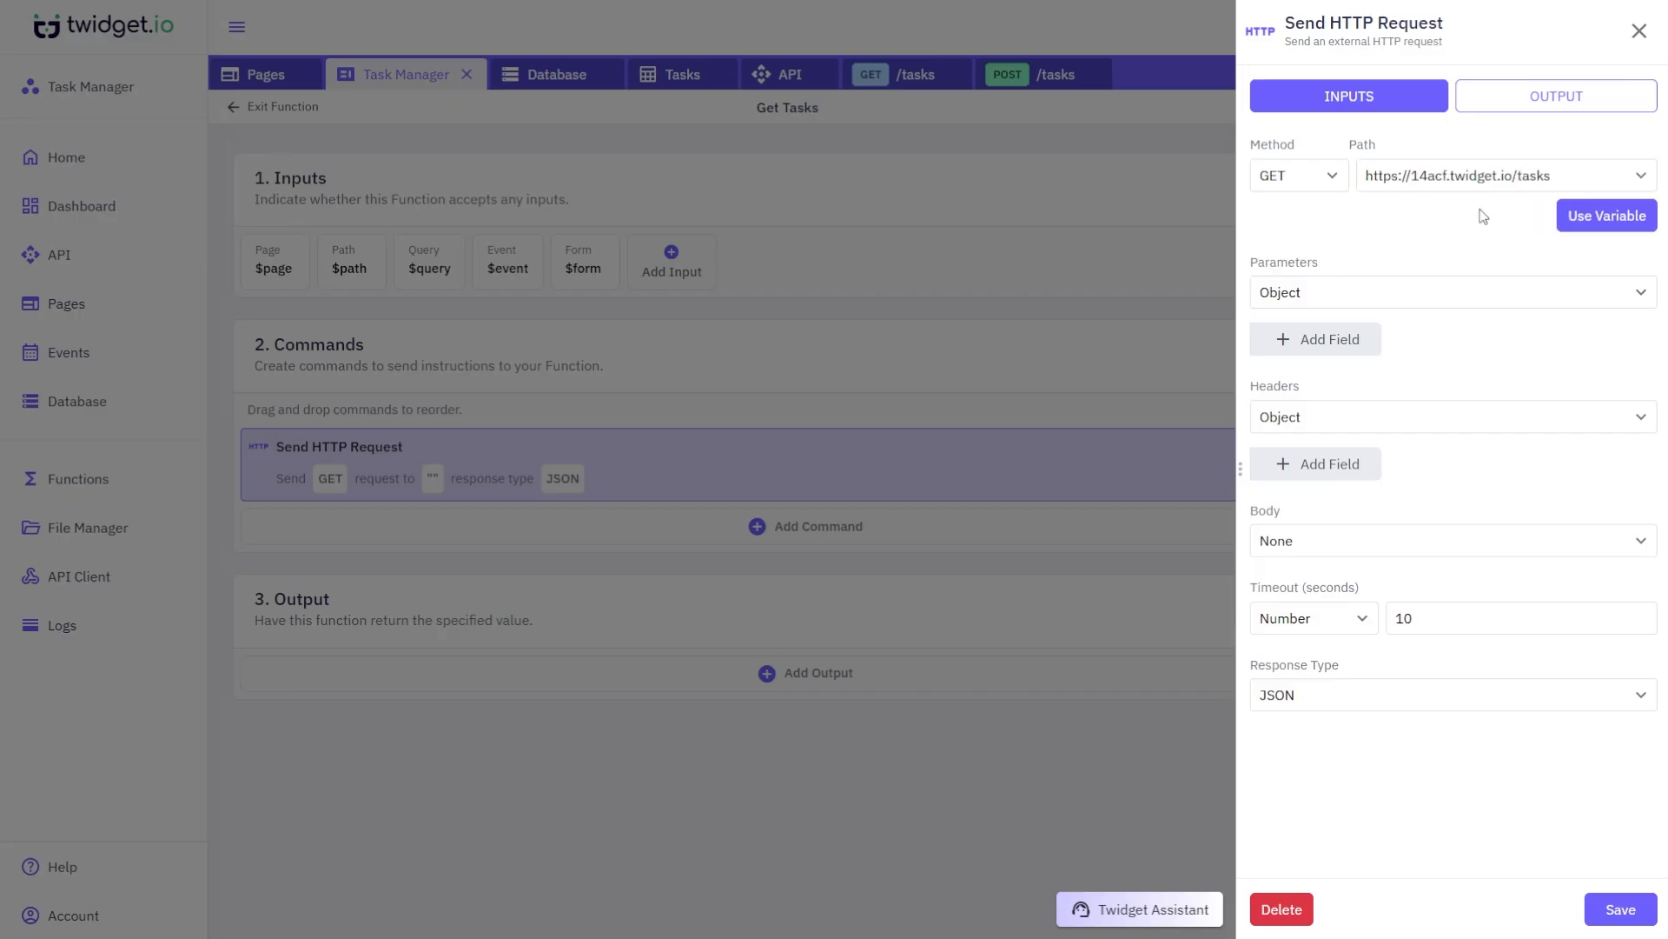
click(1607, 909)
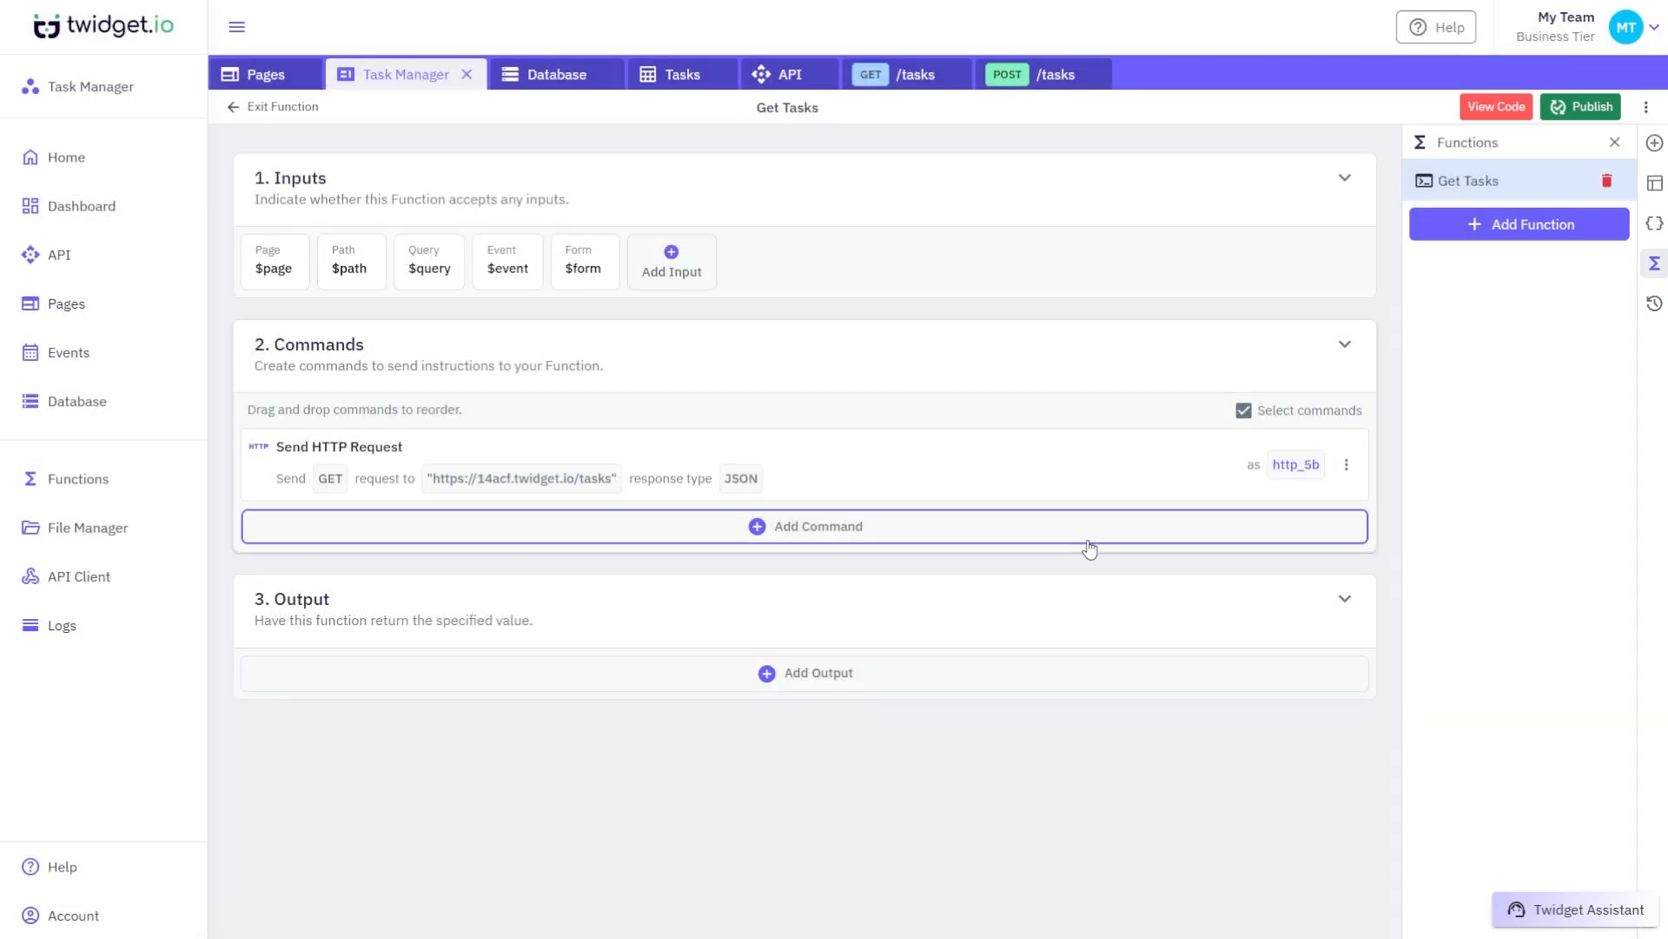
Step: Add an Update Variable command to the Get Tasks function with the input $page.tasks as its target
click(1079, 538)
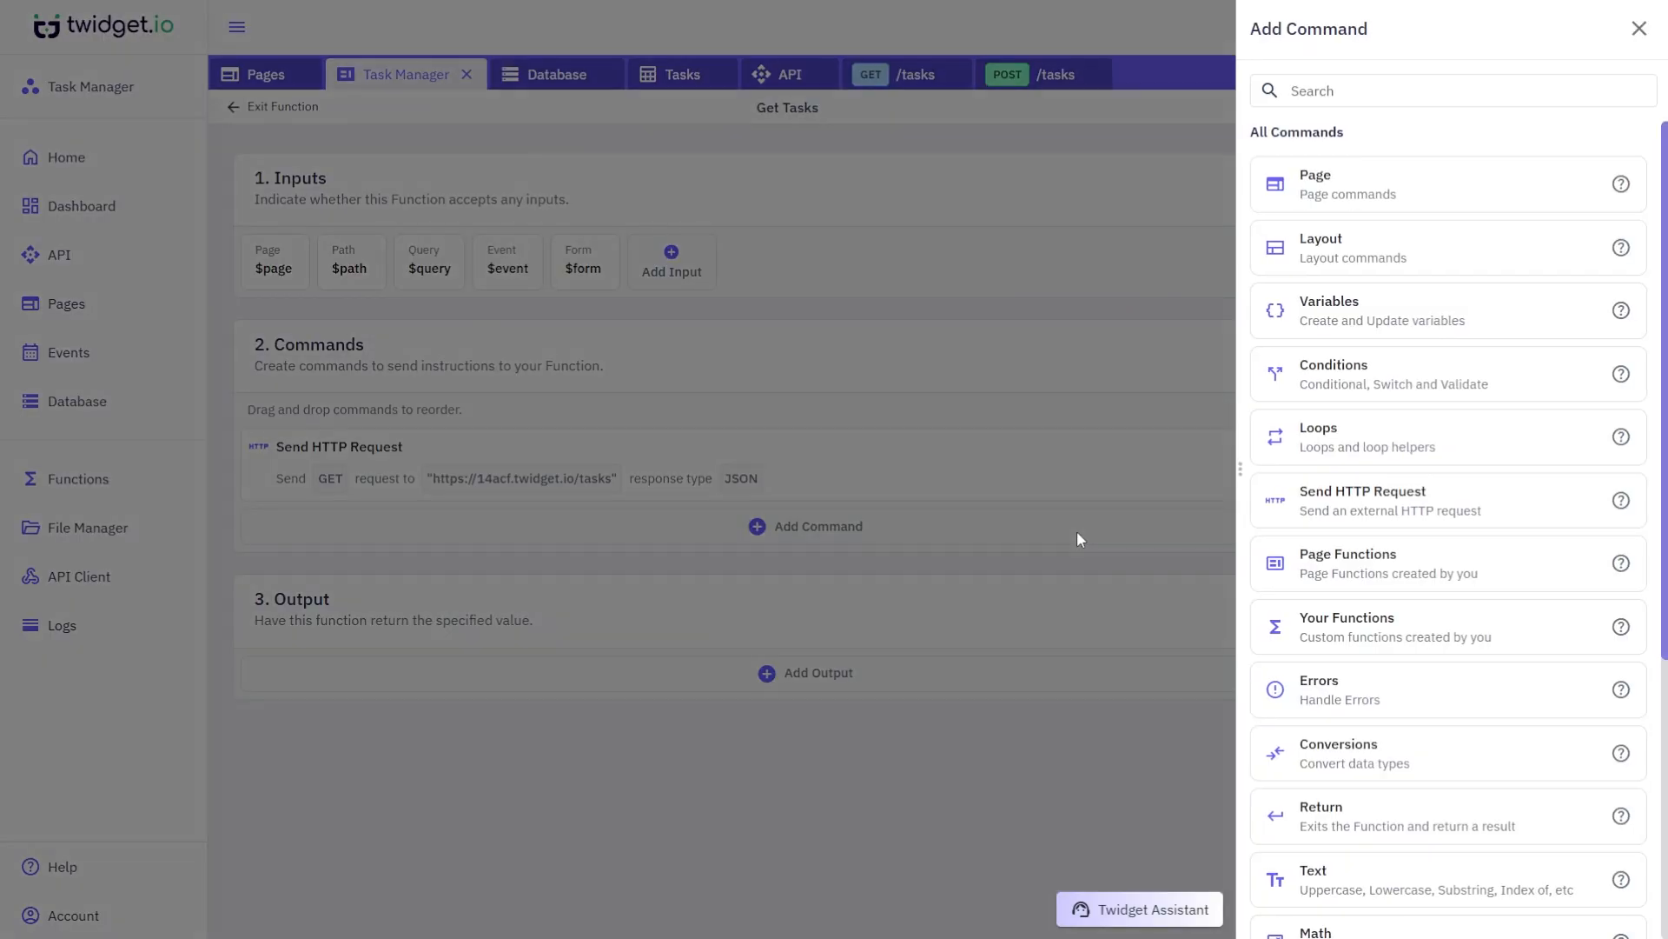
click(1286, 308)
click(1377, 433)
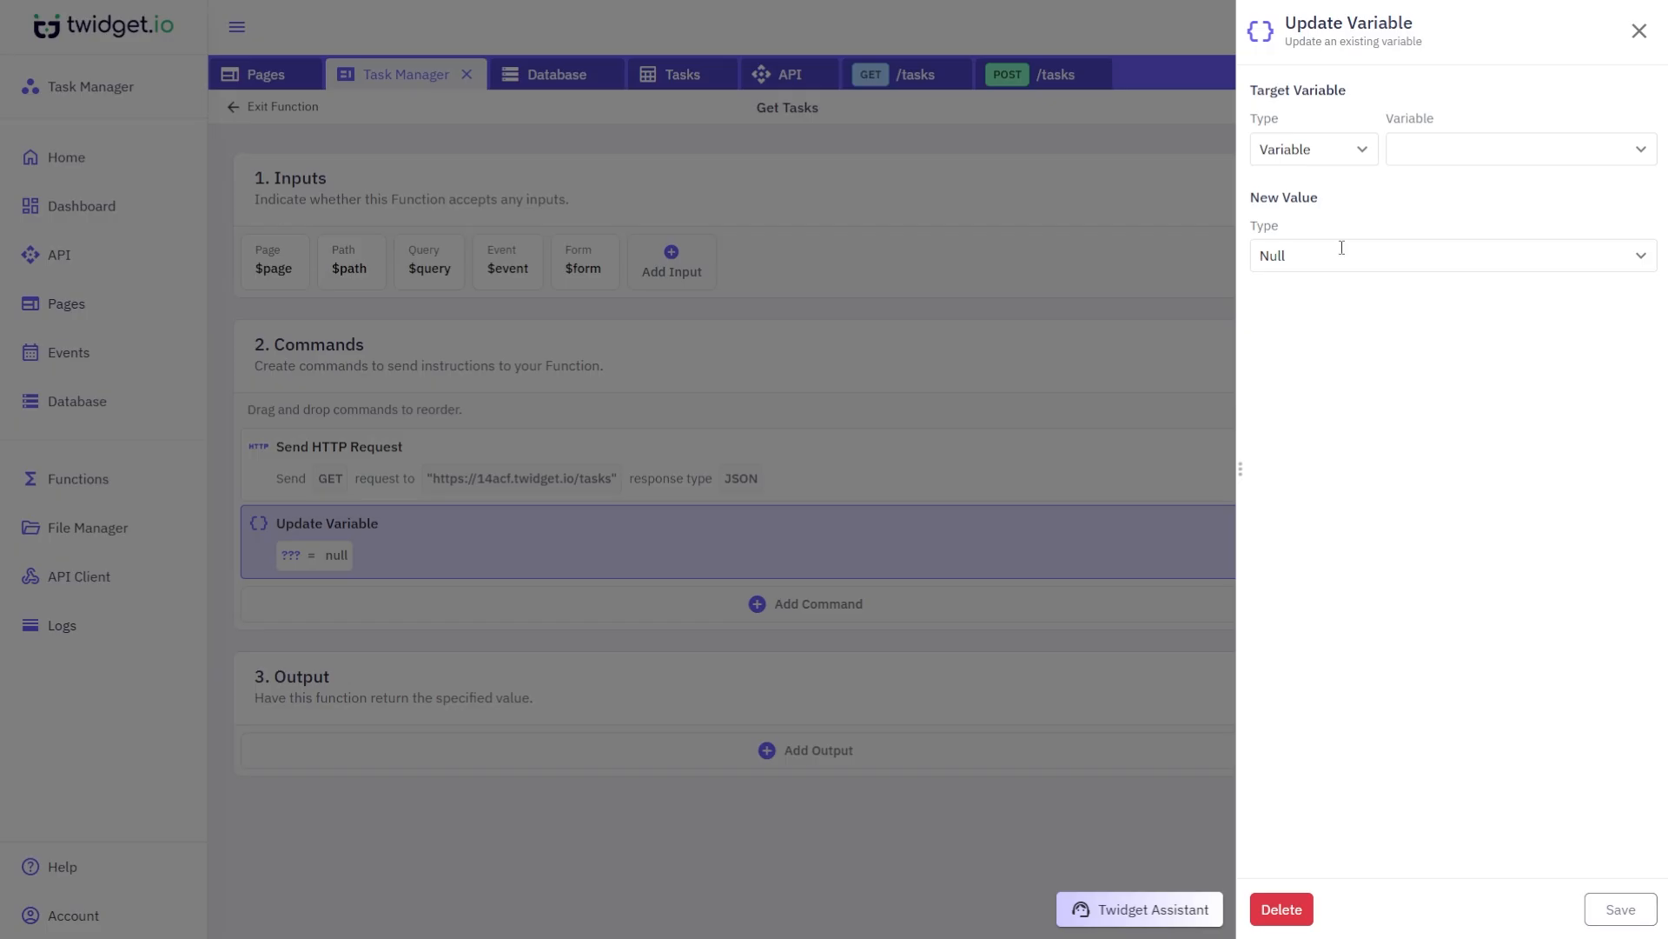
click(1333, 144)
click(1321, 221)
click(1444, 144)
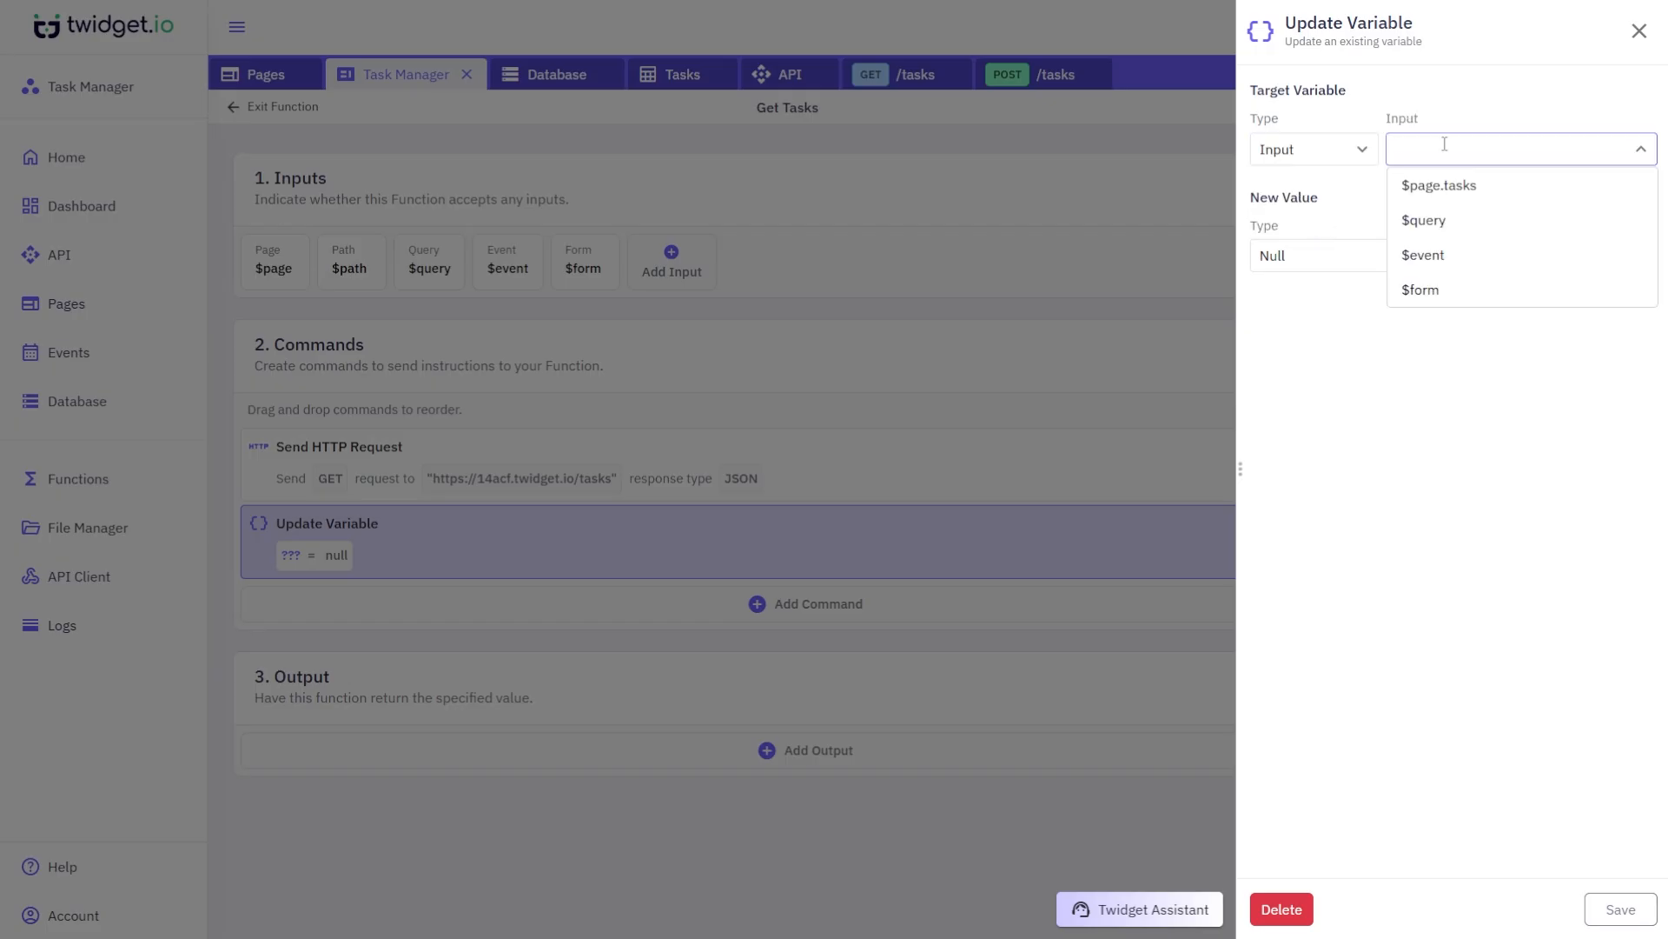
click(1456, 180)
Step: Set the Update Variable command's new value to the variable http_5b.data and save the command
click(1414, 258)
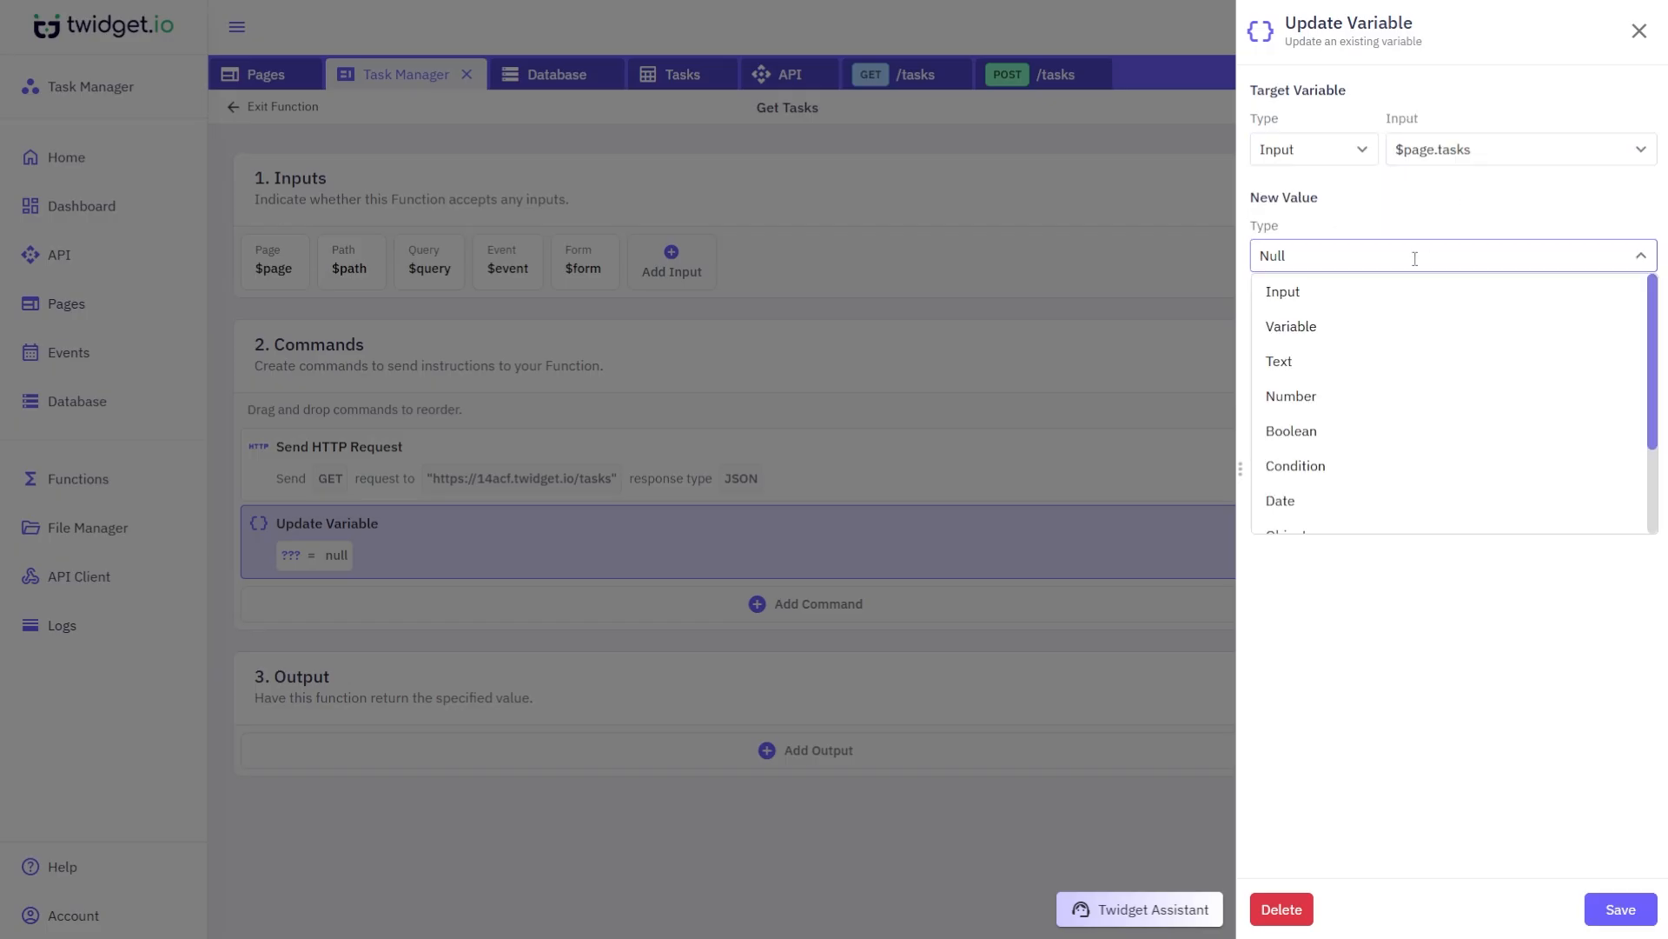
click(1390, 326)
click(1445, 255)
click(1456, 288)
click(1464, 259)
text(.data)
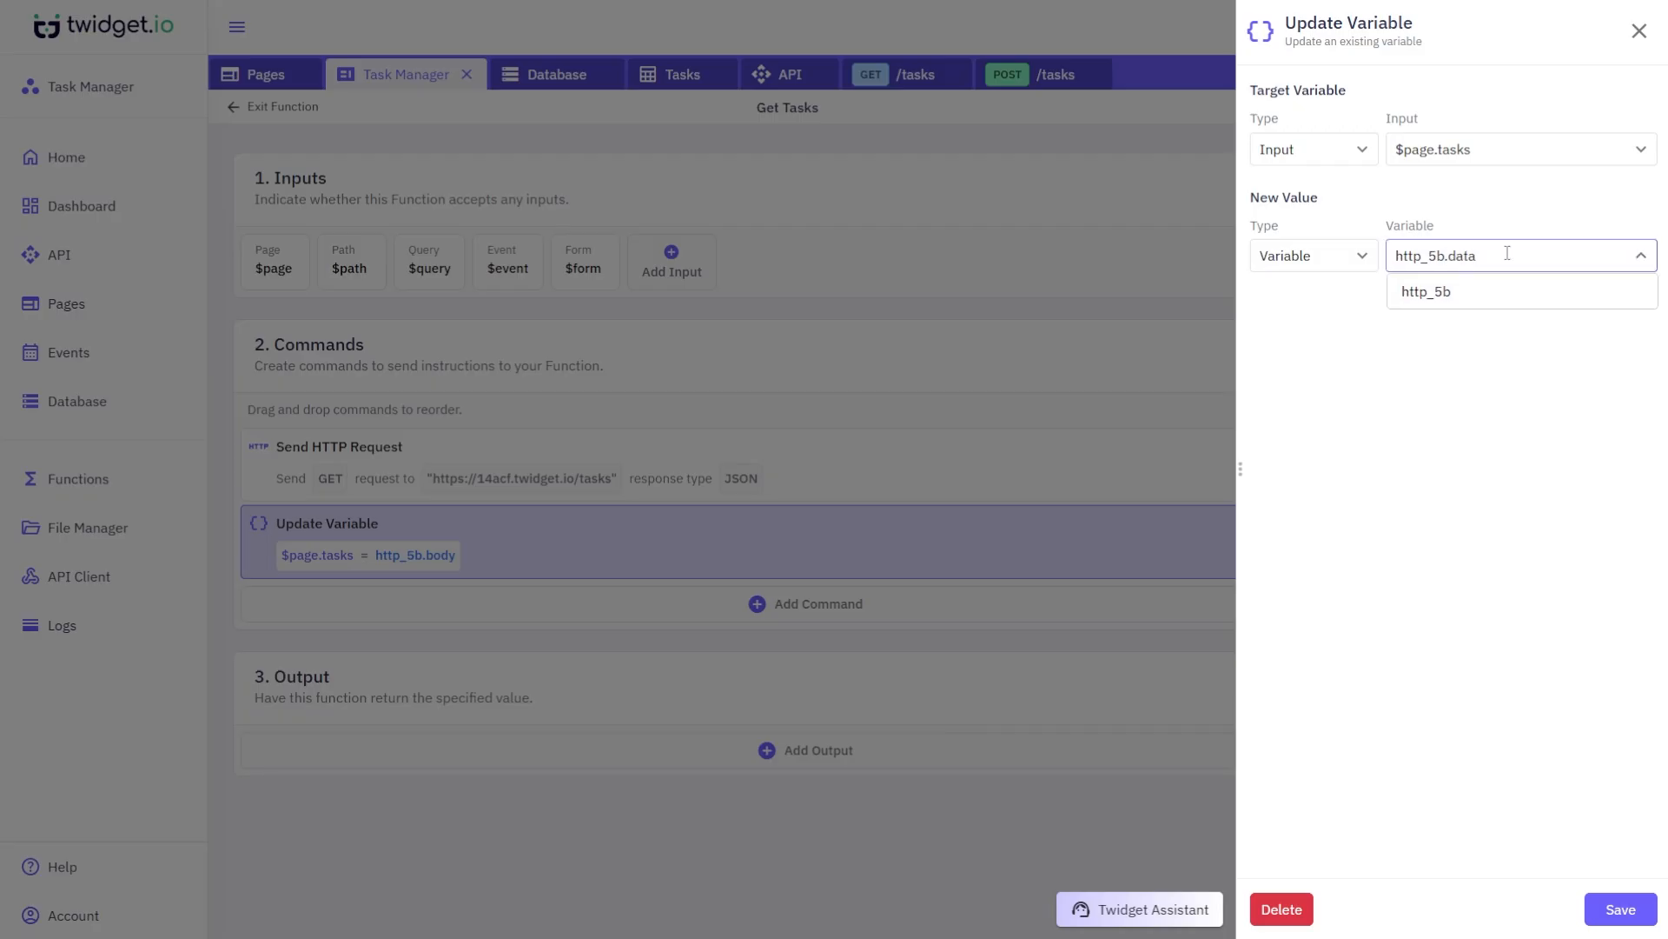
click(1613, 909)
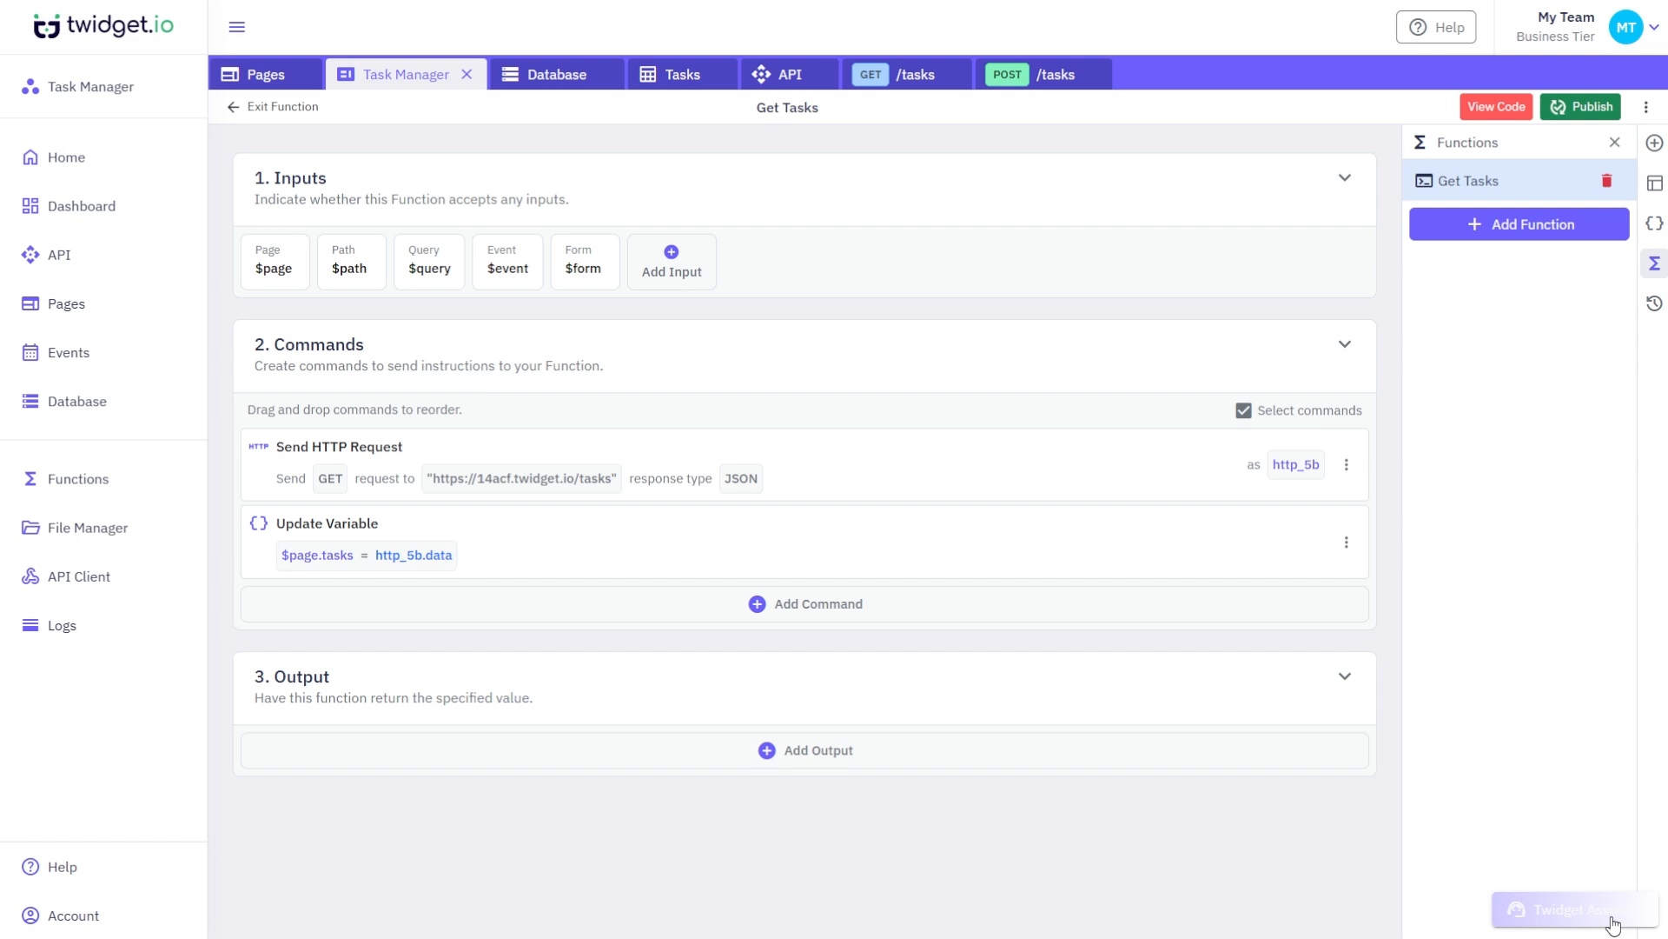
Step: Add a second page function and name it Create Task
click(1547, 228)
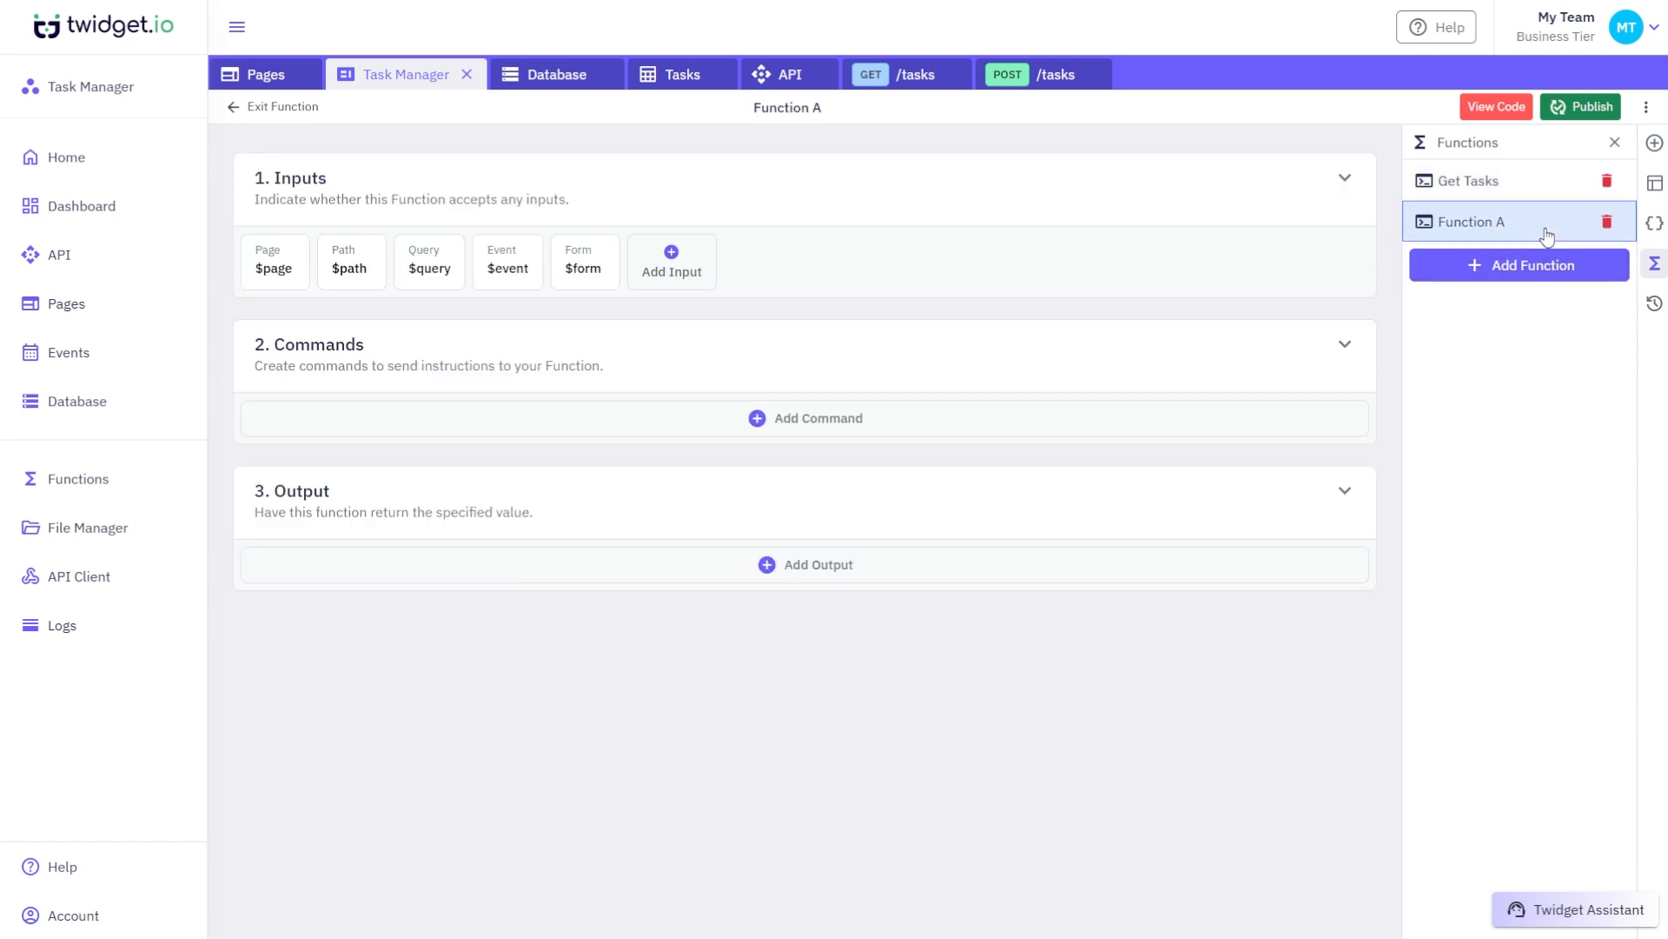
click(845, 107)
key(ctrl+a)
text(Create Task)
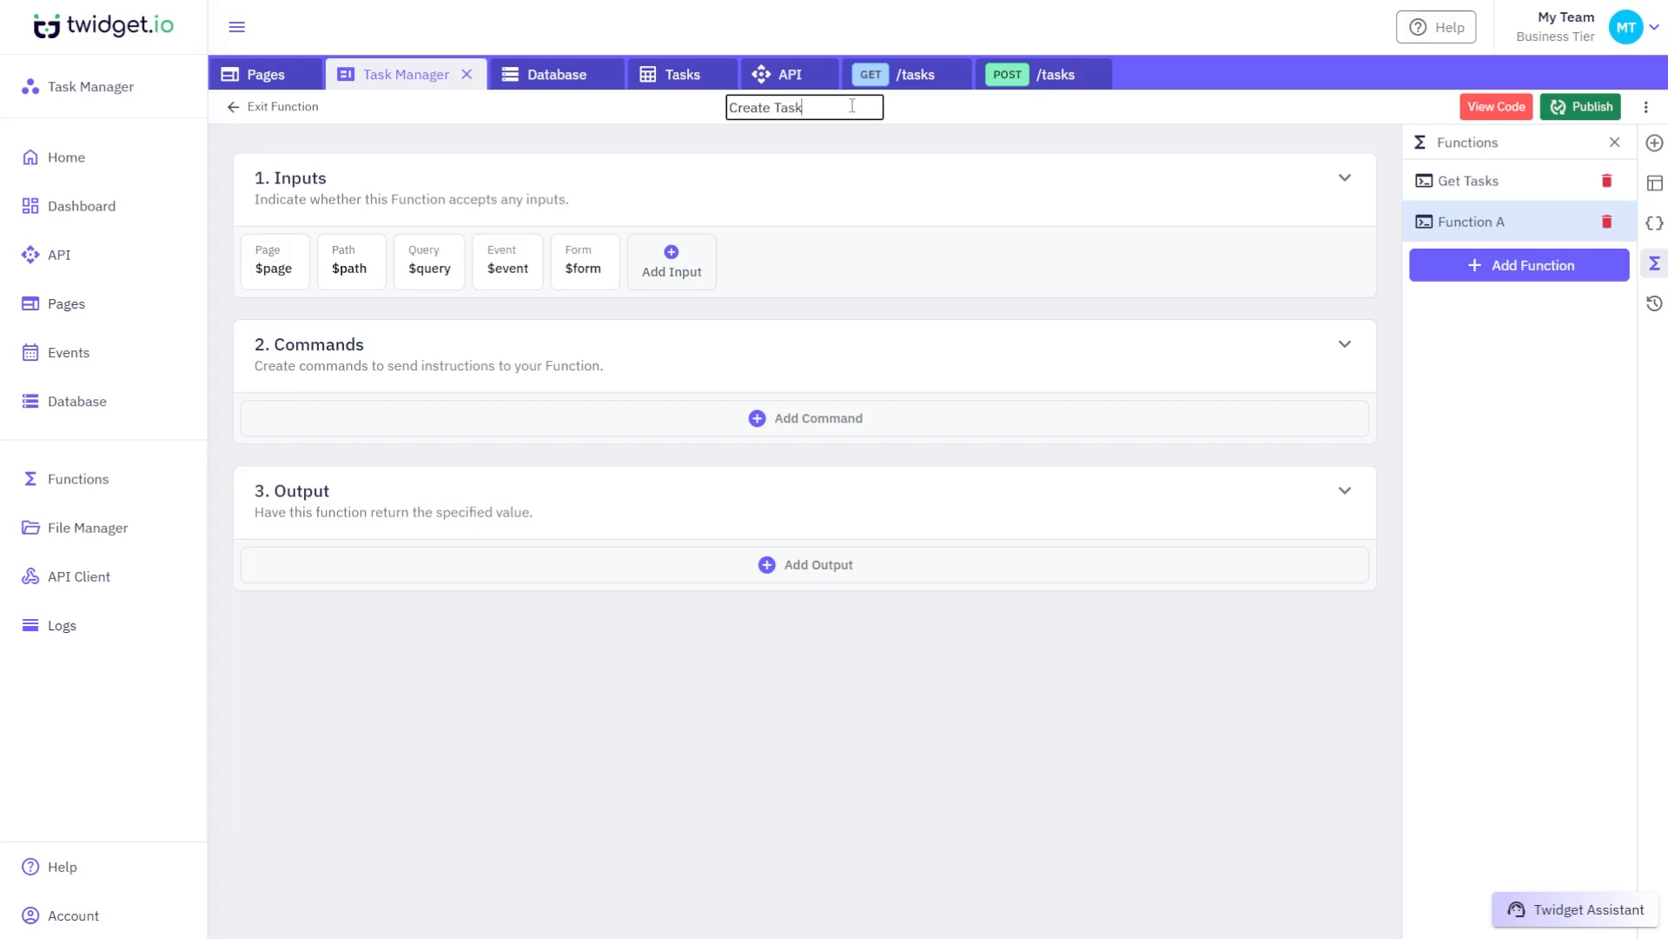
key(Return)
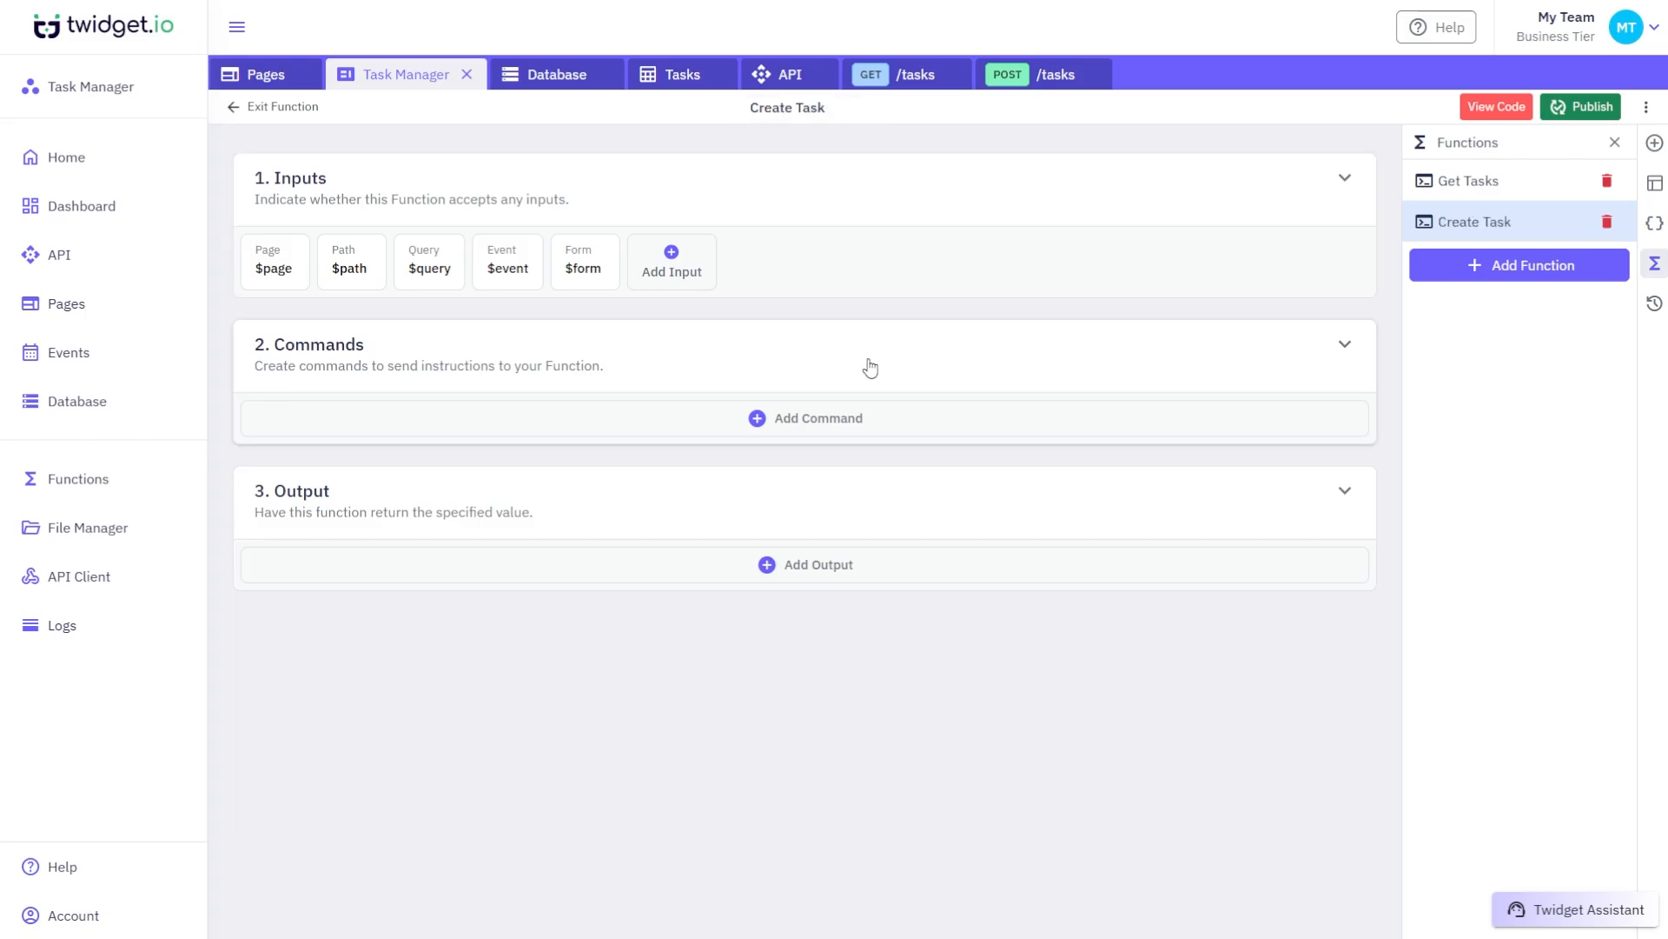
Step: Add a Send HTTP Request command to the Create Task function that calls the Twidget endpoint POST /tasks
click(862, 419)
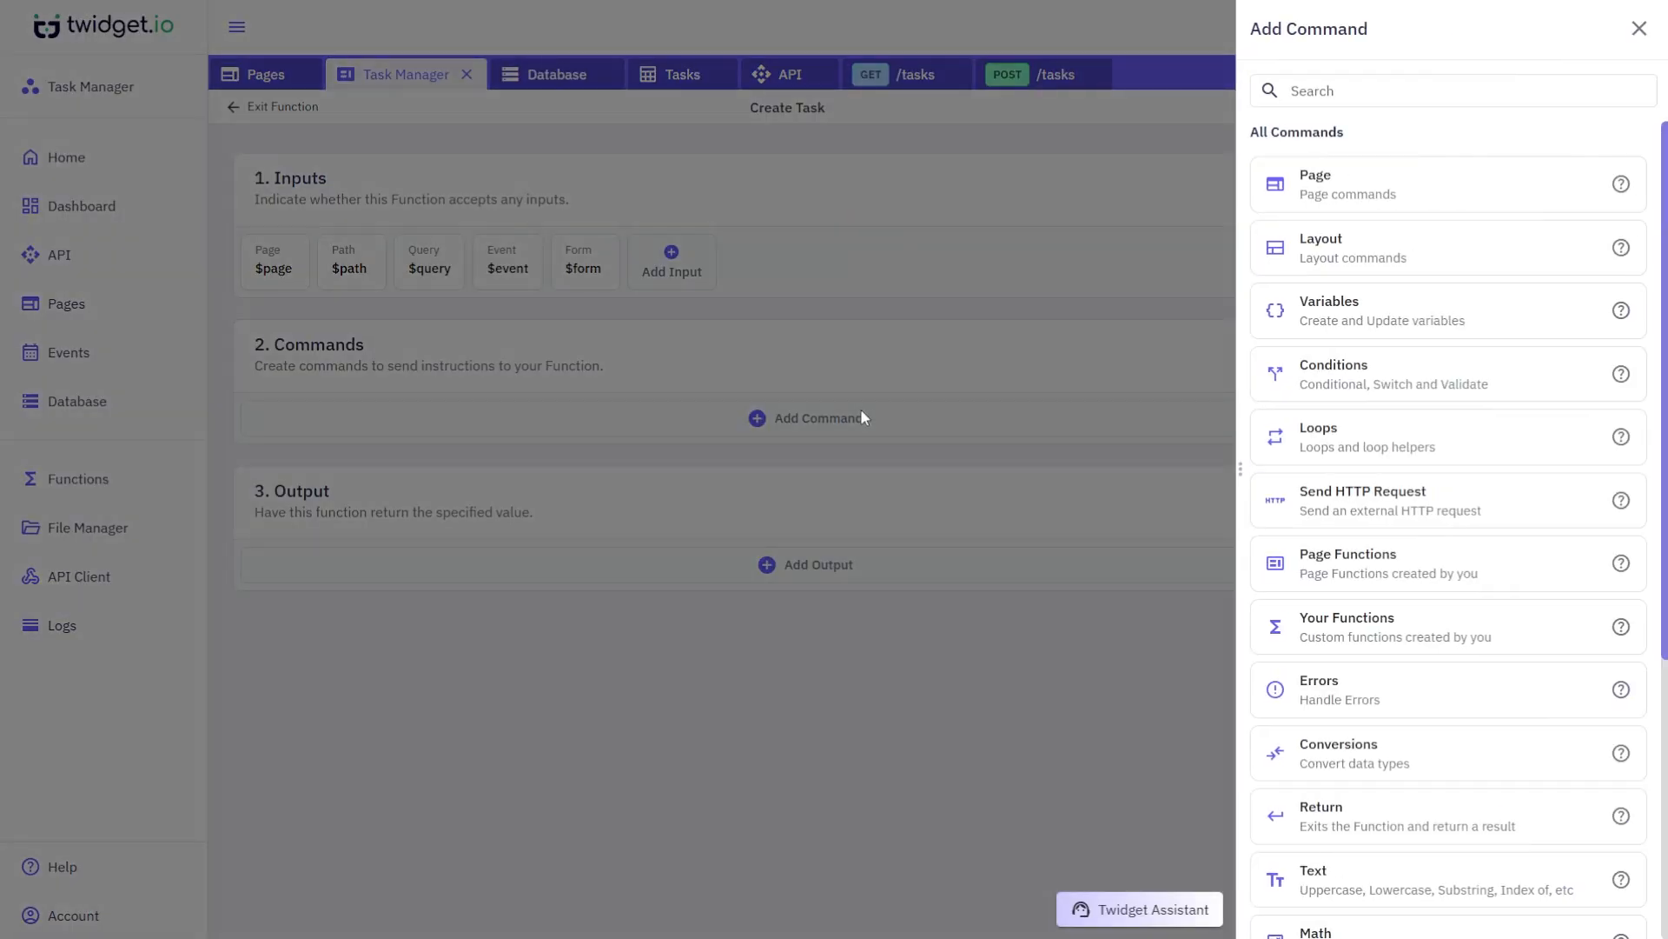
click(1382, 503)
click(1520, 222)
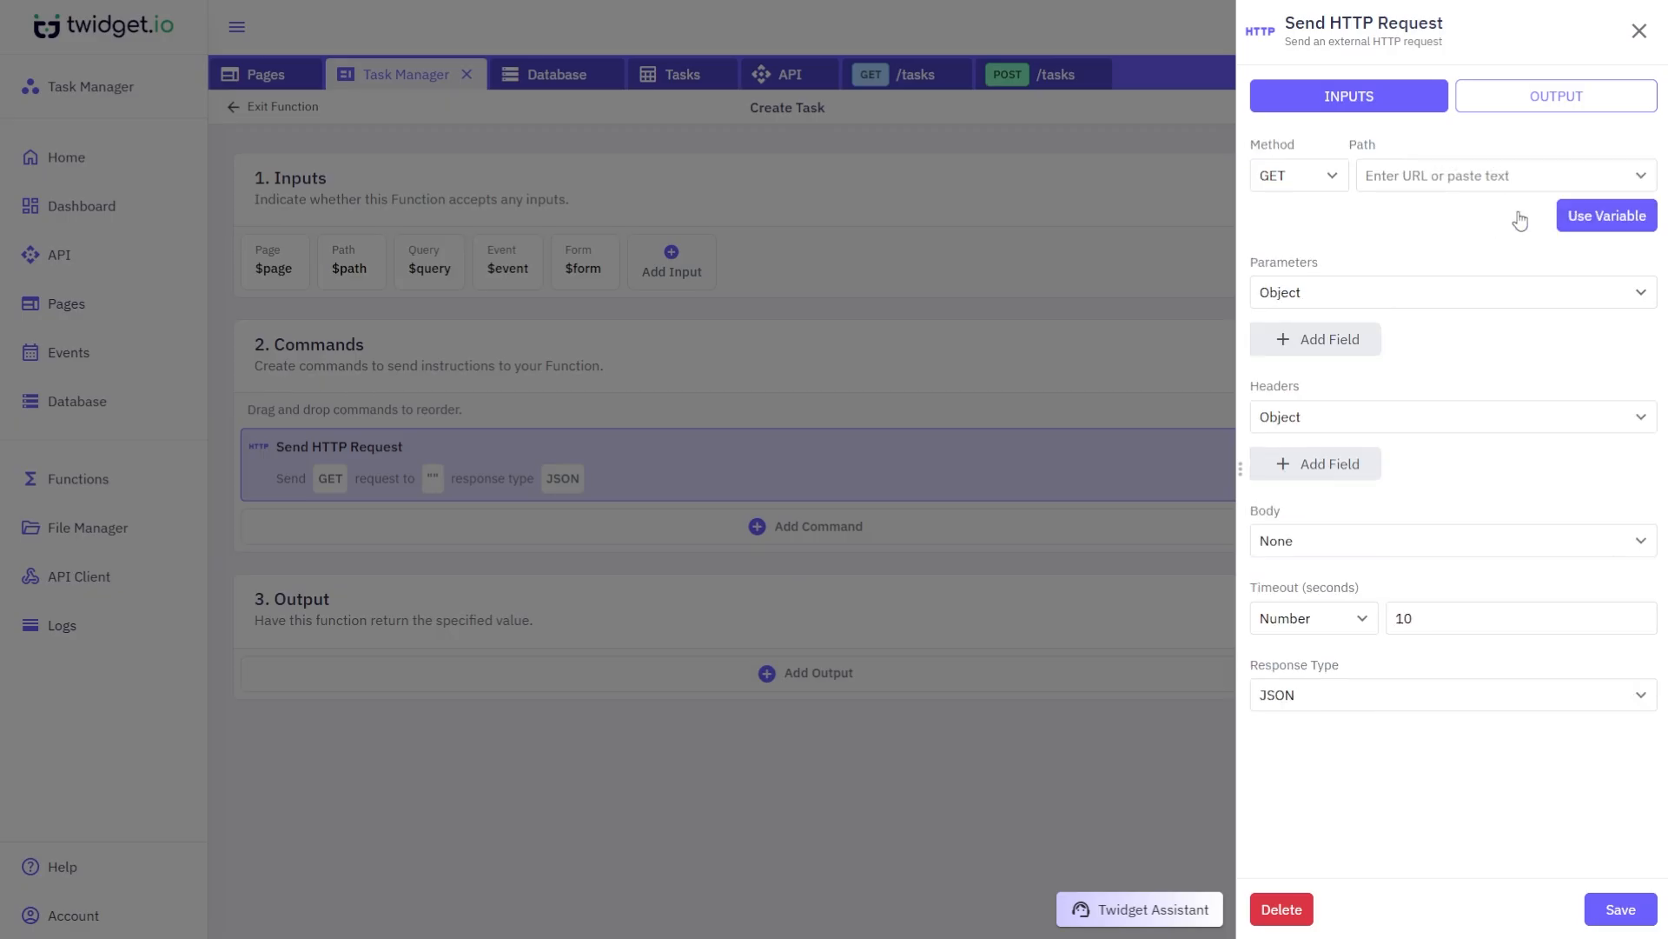
click(1499, 246)
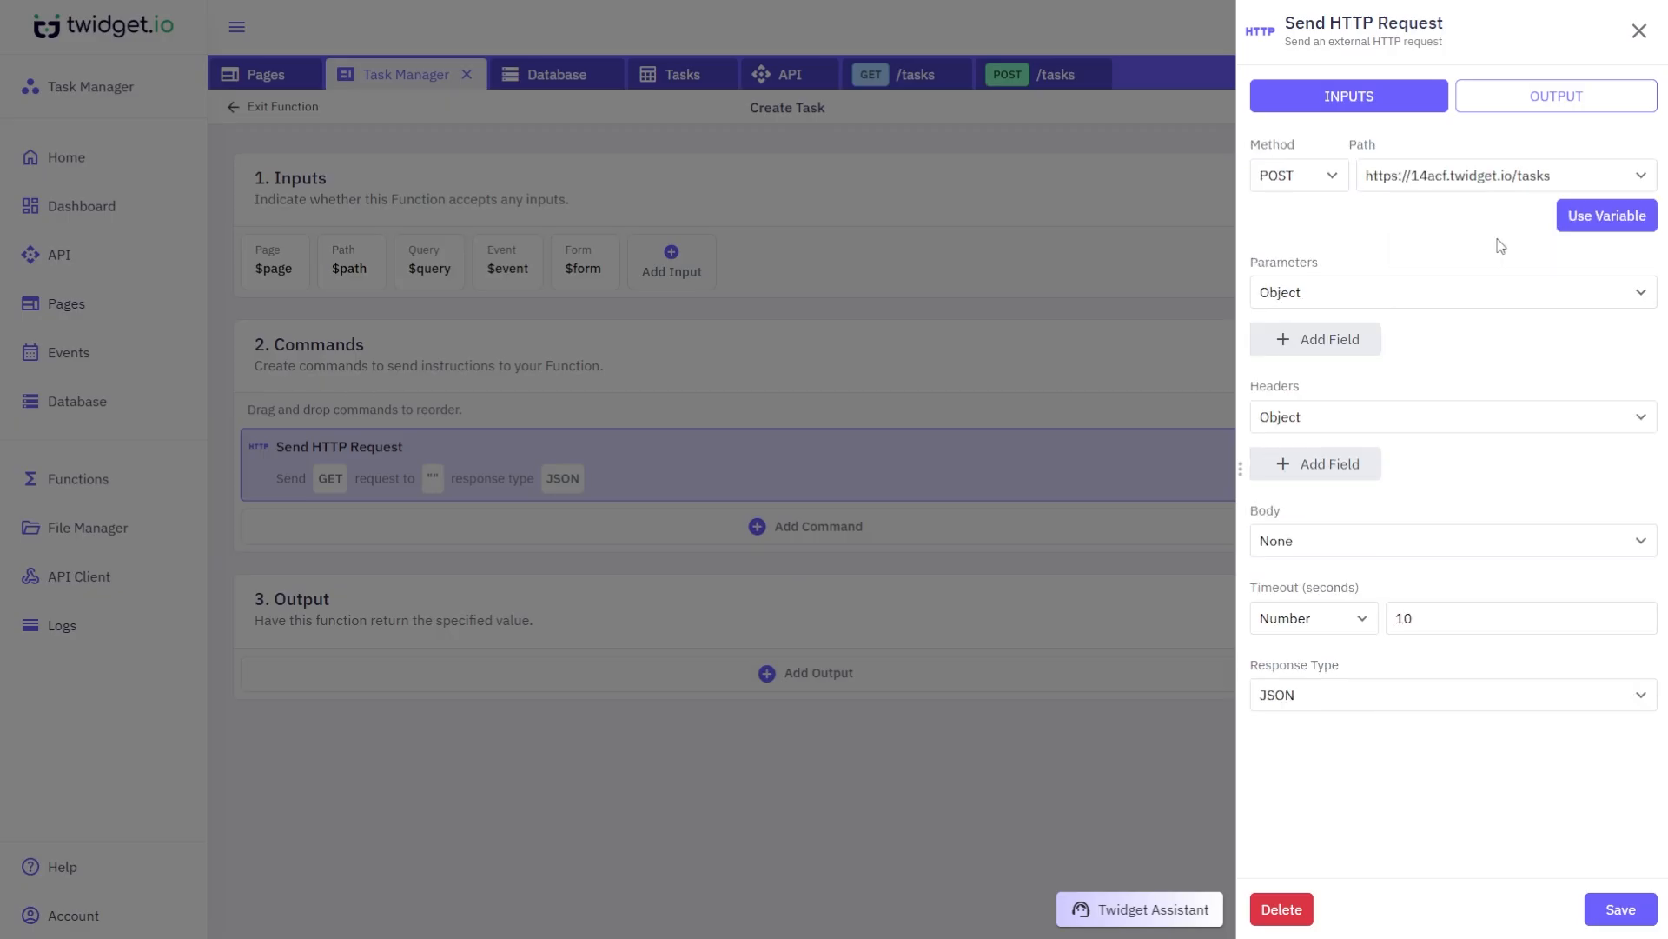
Step: Set the request body to JSON (application/json) with the input $form as its data and save the command
click(1465, 539)
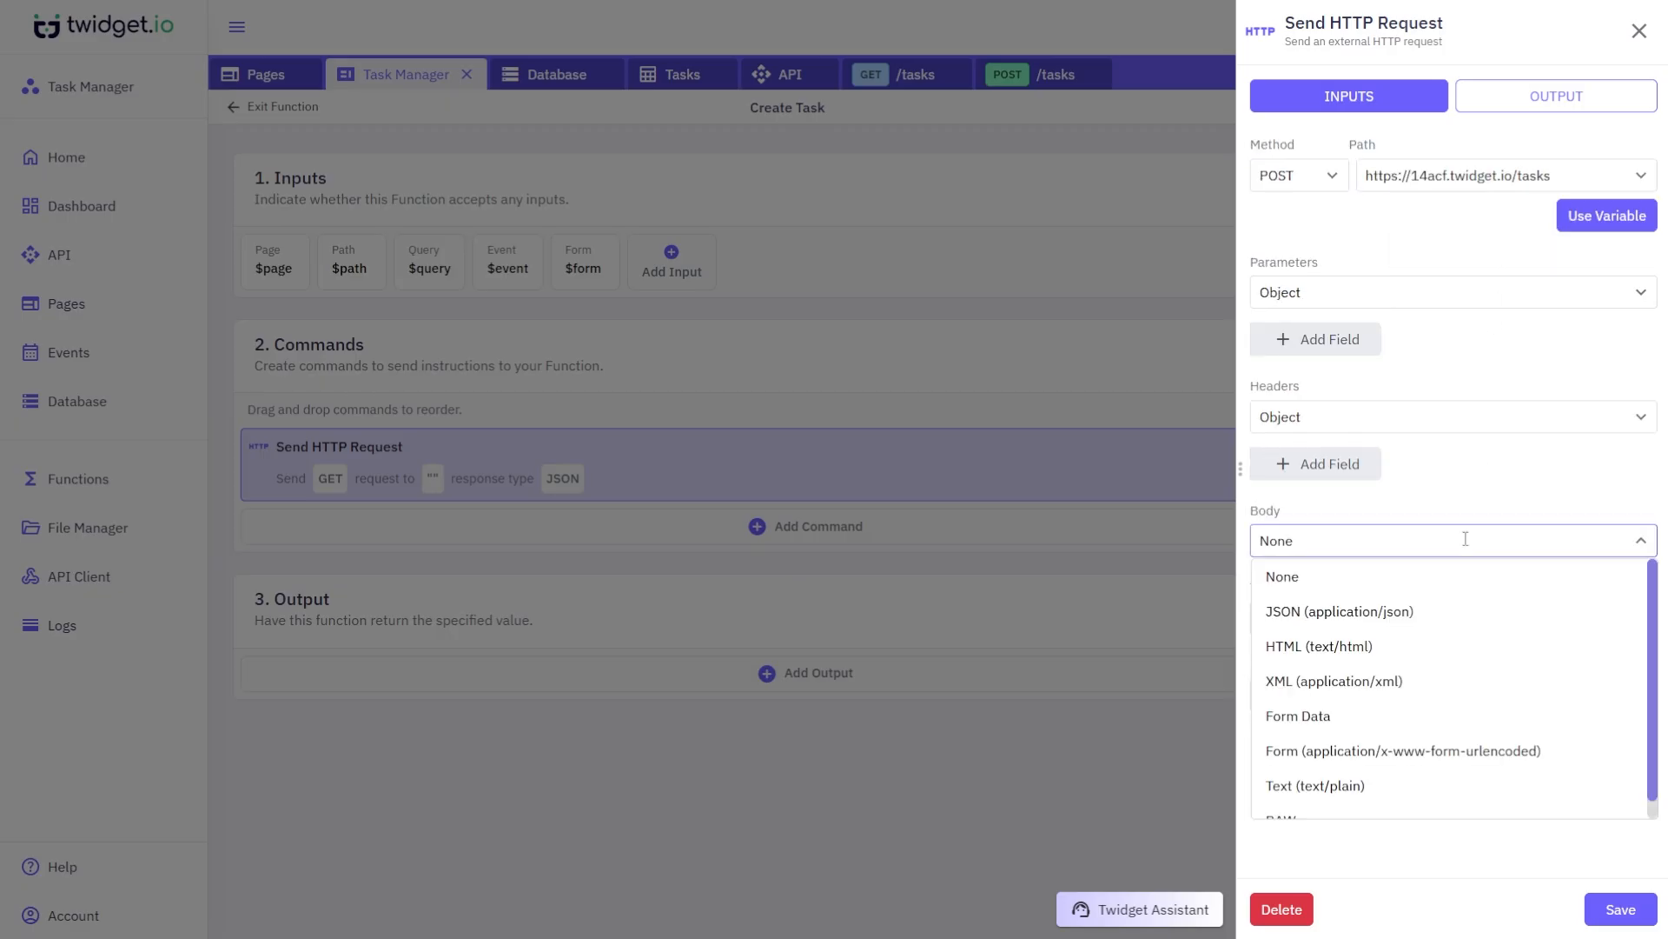
click(1453, 611)
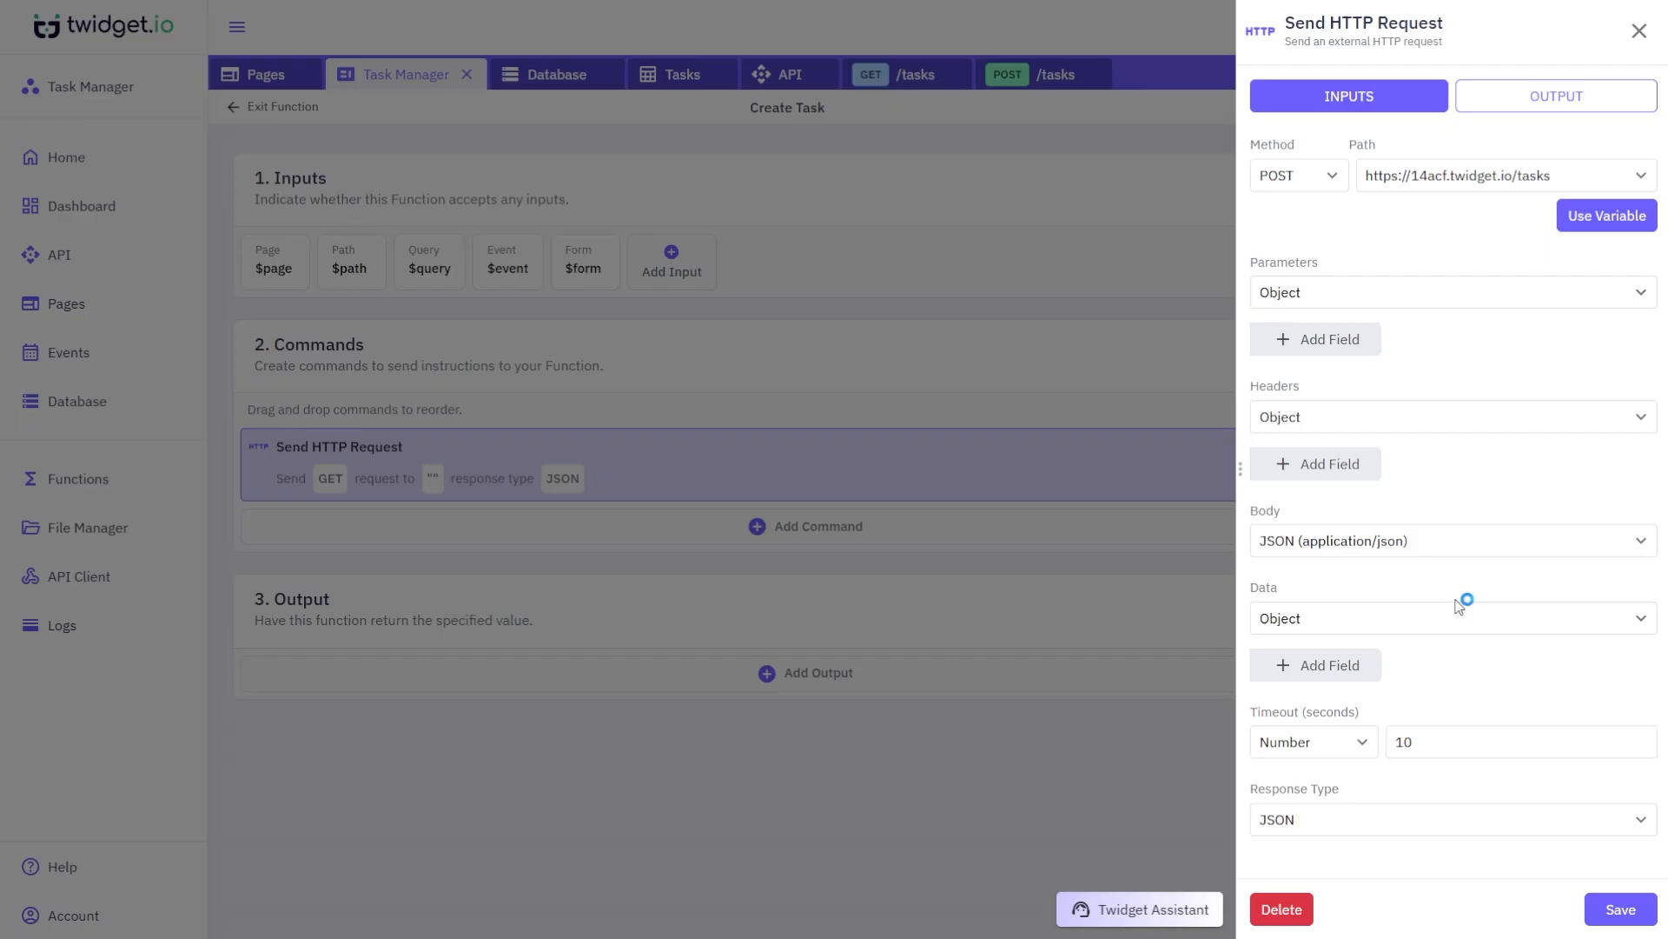
click(1373, 615)
click(1379, 653)
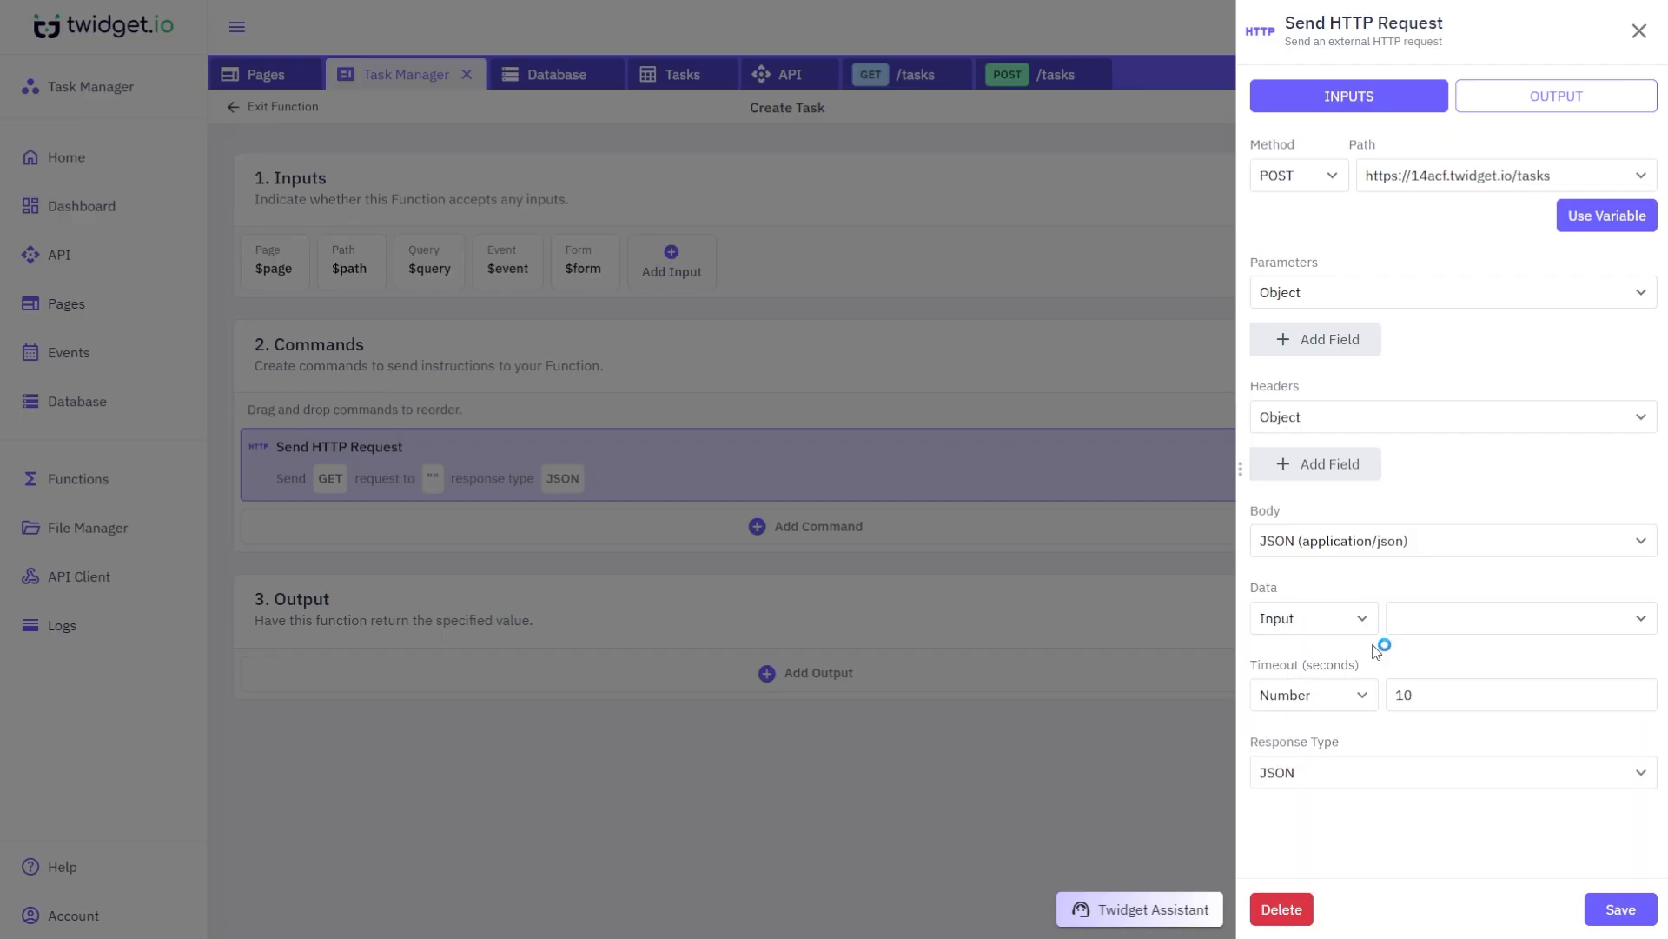
click(1428, 617)
click(1447, 758)
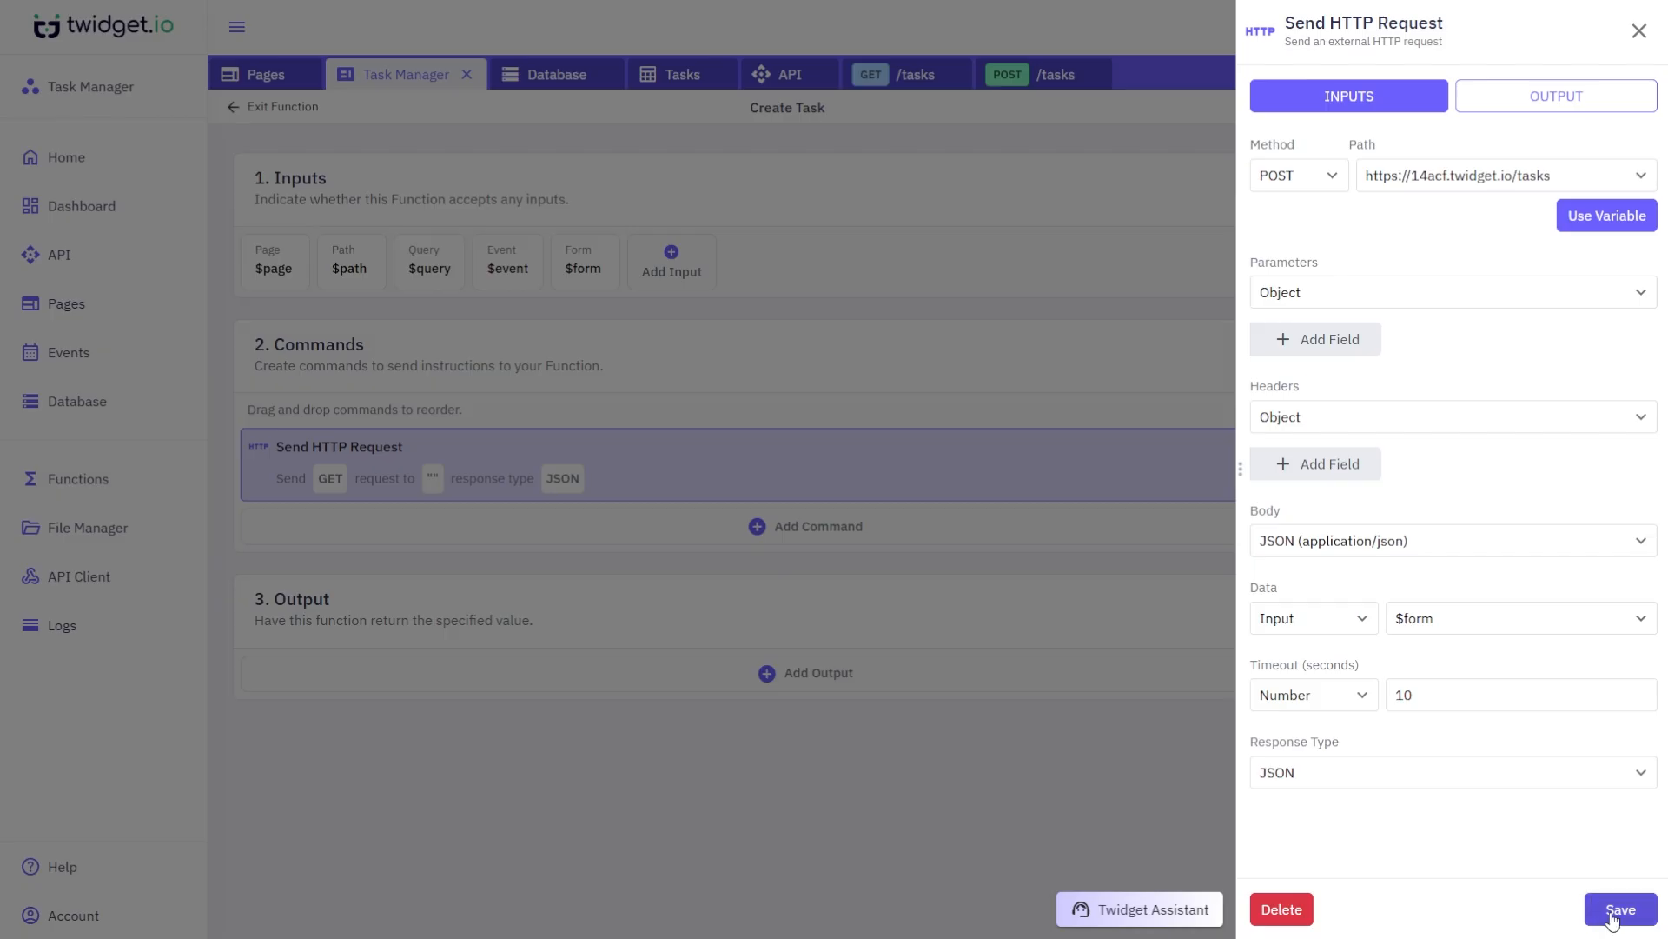
click(1620, 910)
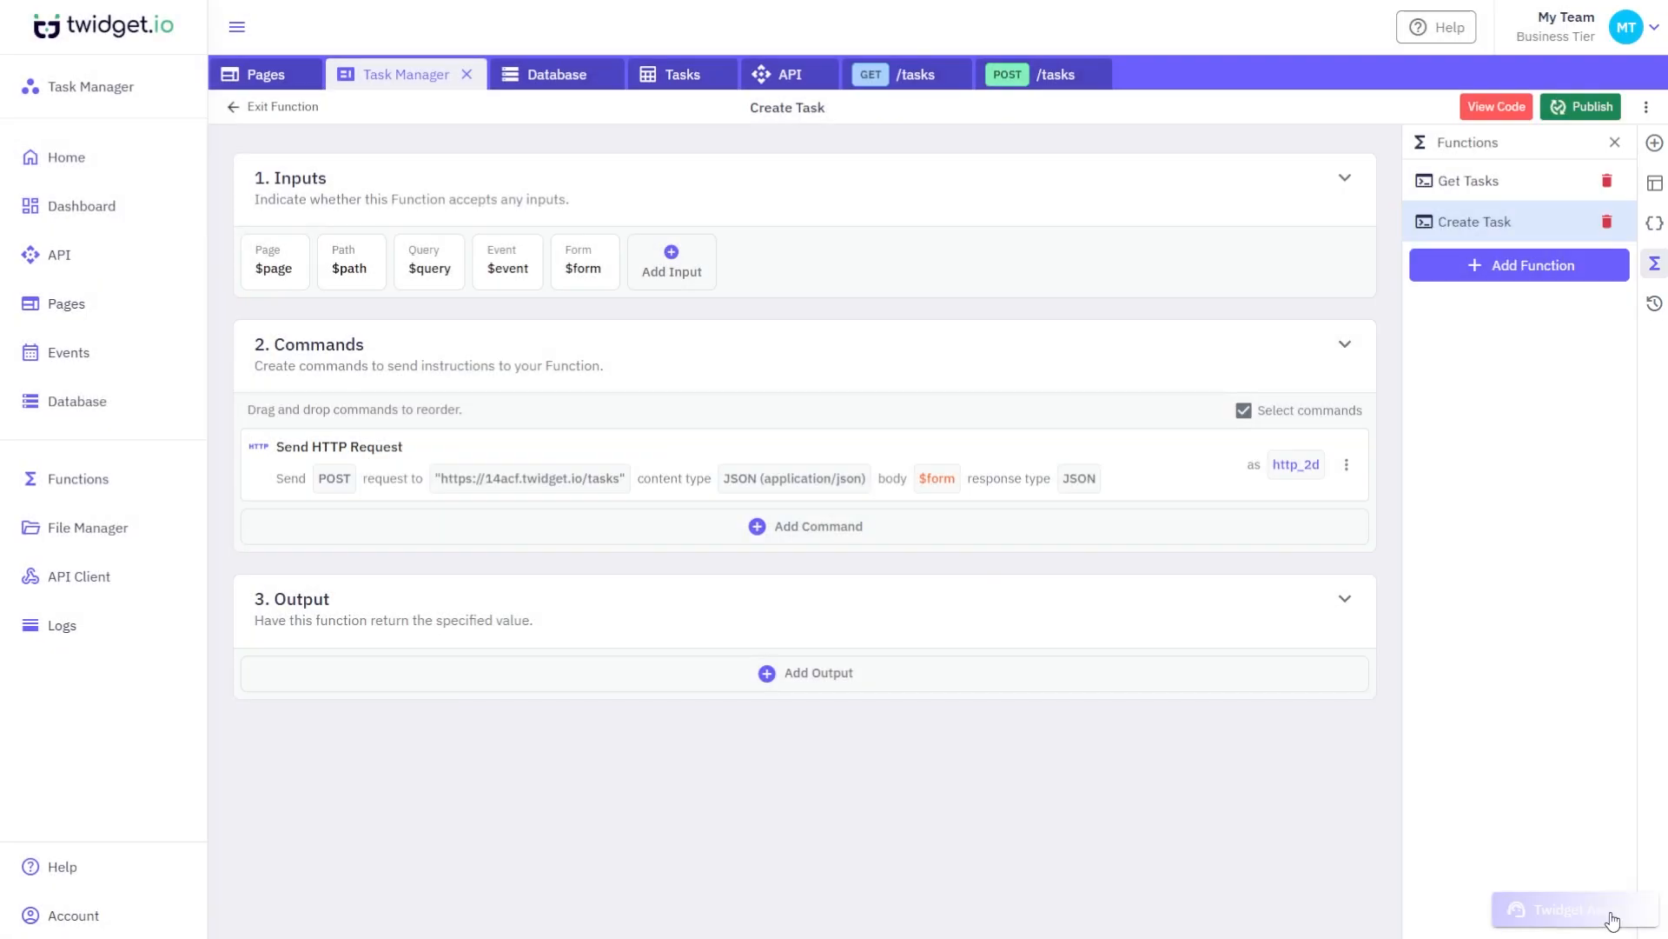
Step: Append a list Add command to the Create Task function with the input $page.tasks as its list
click(1101, 540)
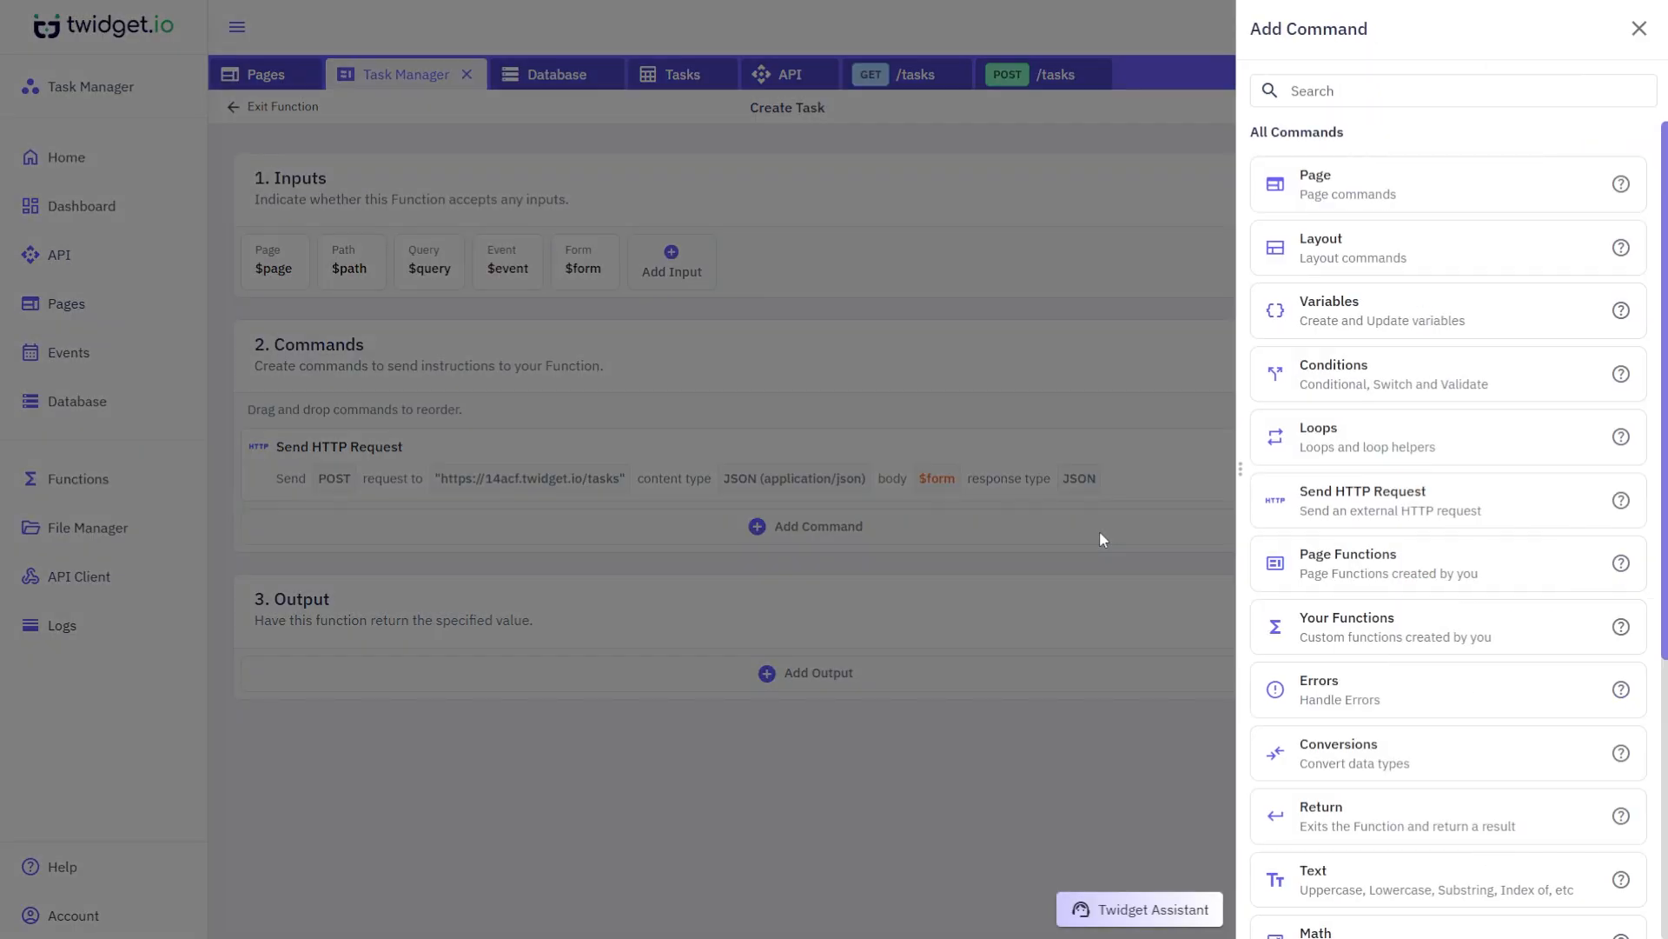
scroll(1396, 557, down, 3)
click(1405, 817)
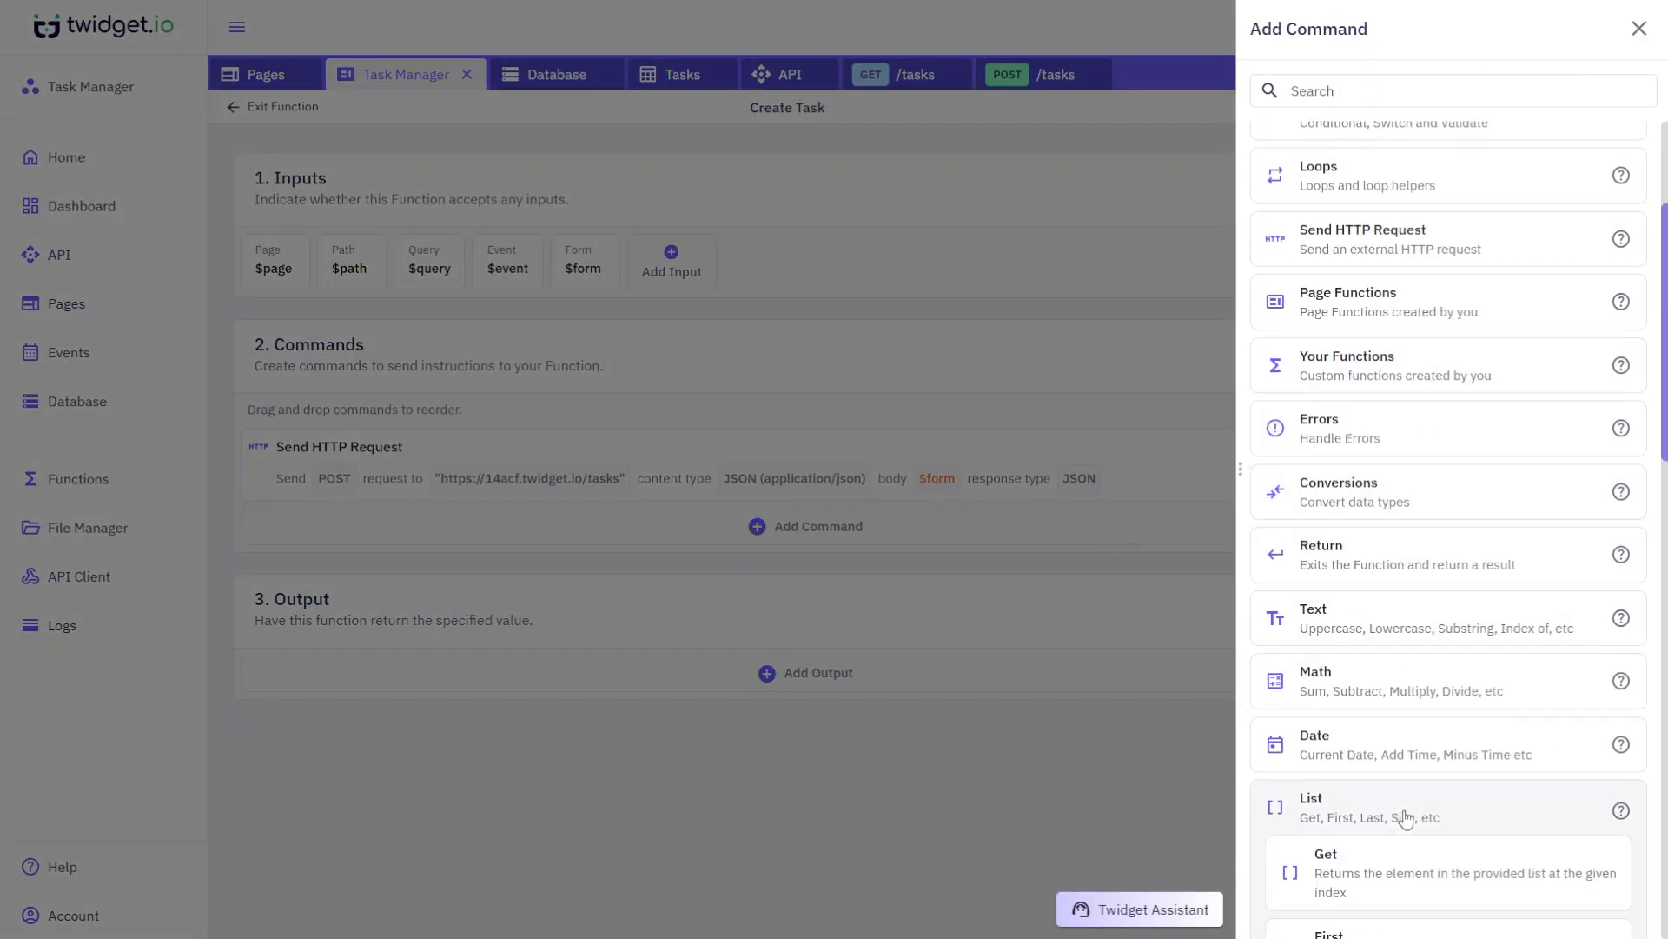
scroll(1404, 801, down, 4)
click(1417, 762)
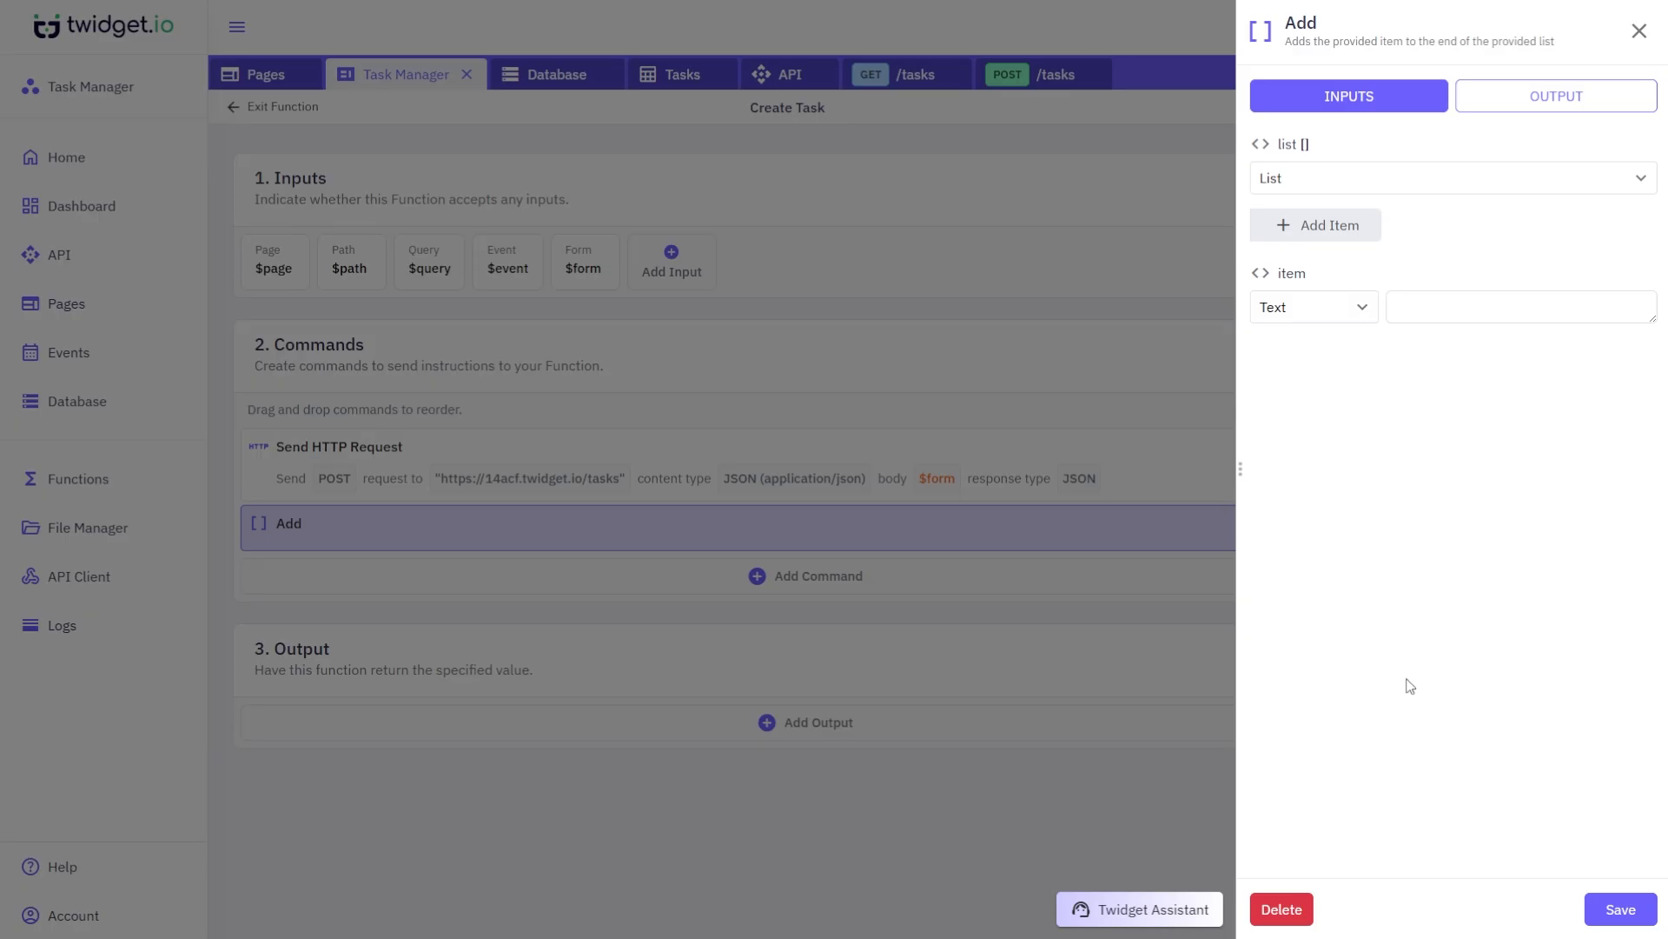
click(1345, 174)
click(1342, 246)
click(1344, 178)
click(1329, 283)
click(1435, 180)
click(1442, 216)
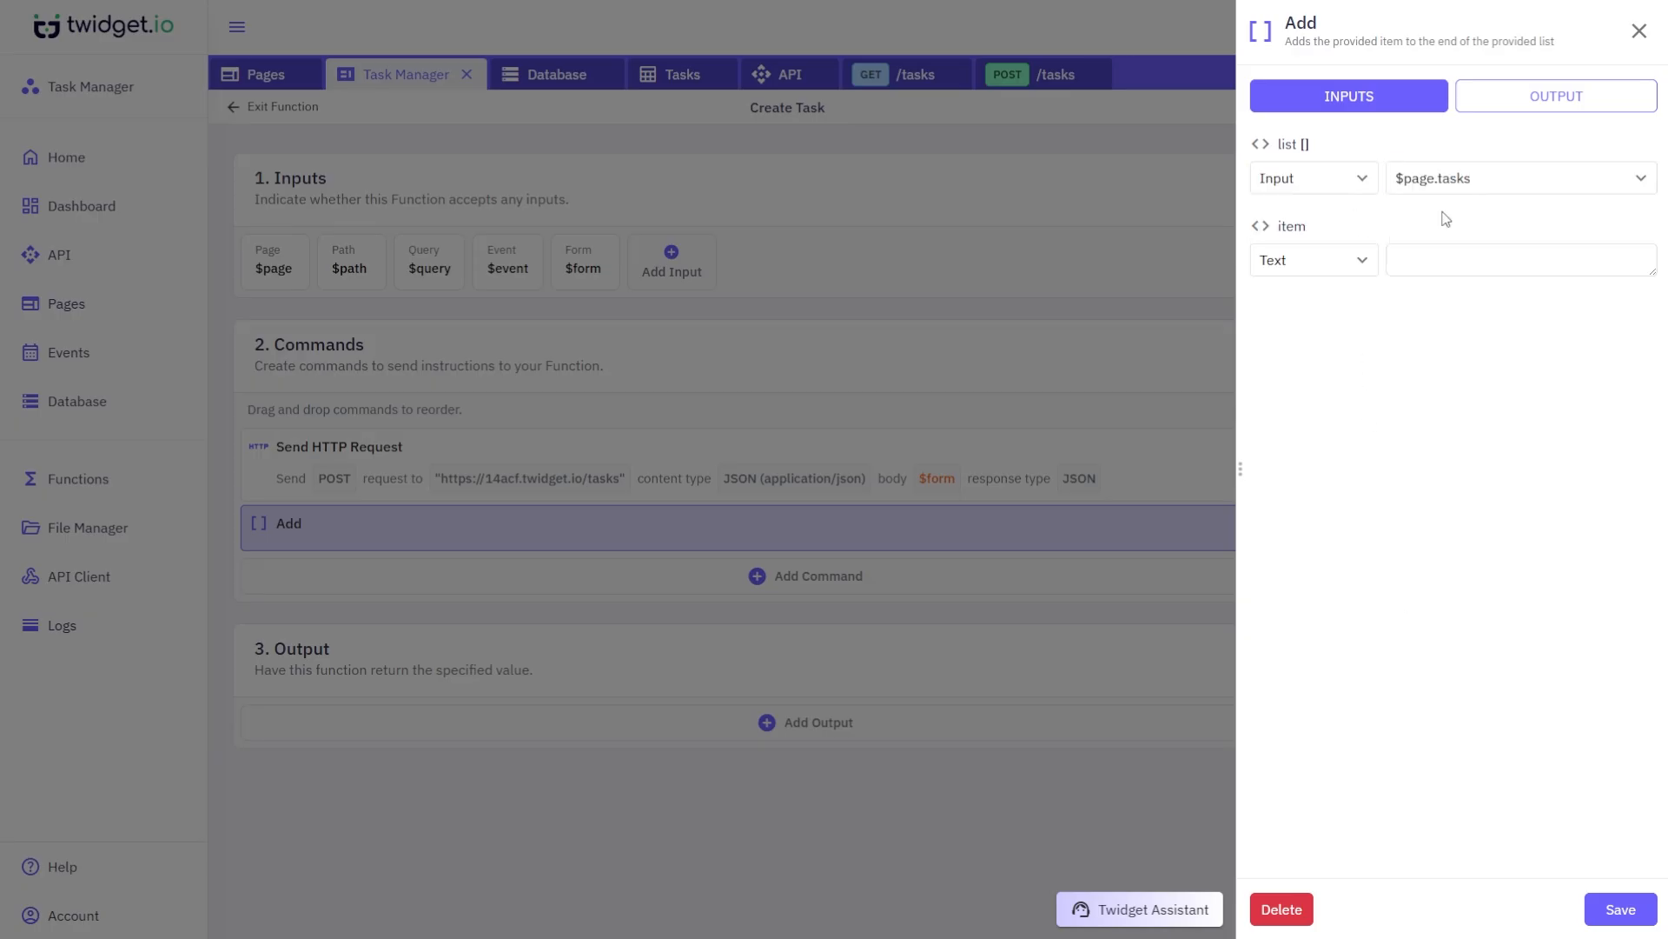
Step: Set the Add command's item to the variable http_2d.data and save the command
click(1358, 263)
click(1329, 327)
click(1493, 260)
text(http_2d.data)
click(1618, 908)
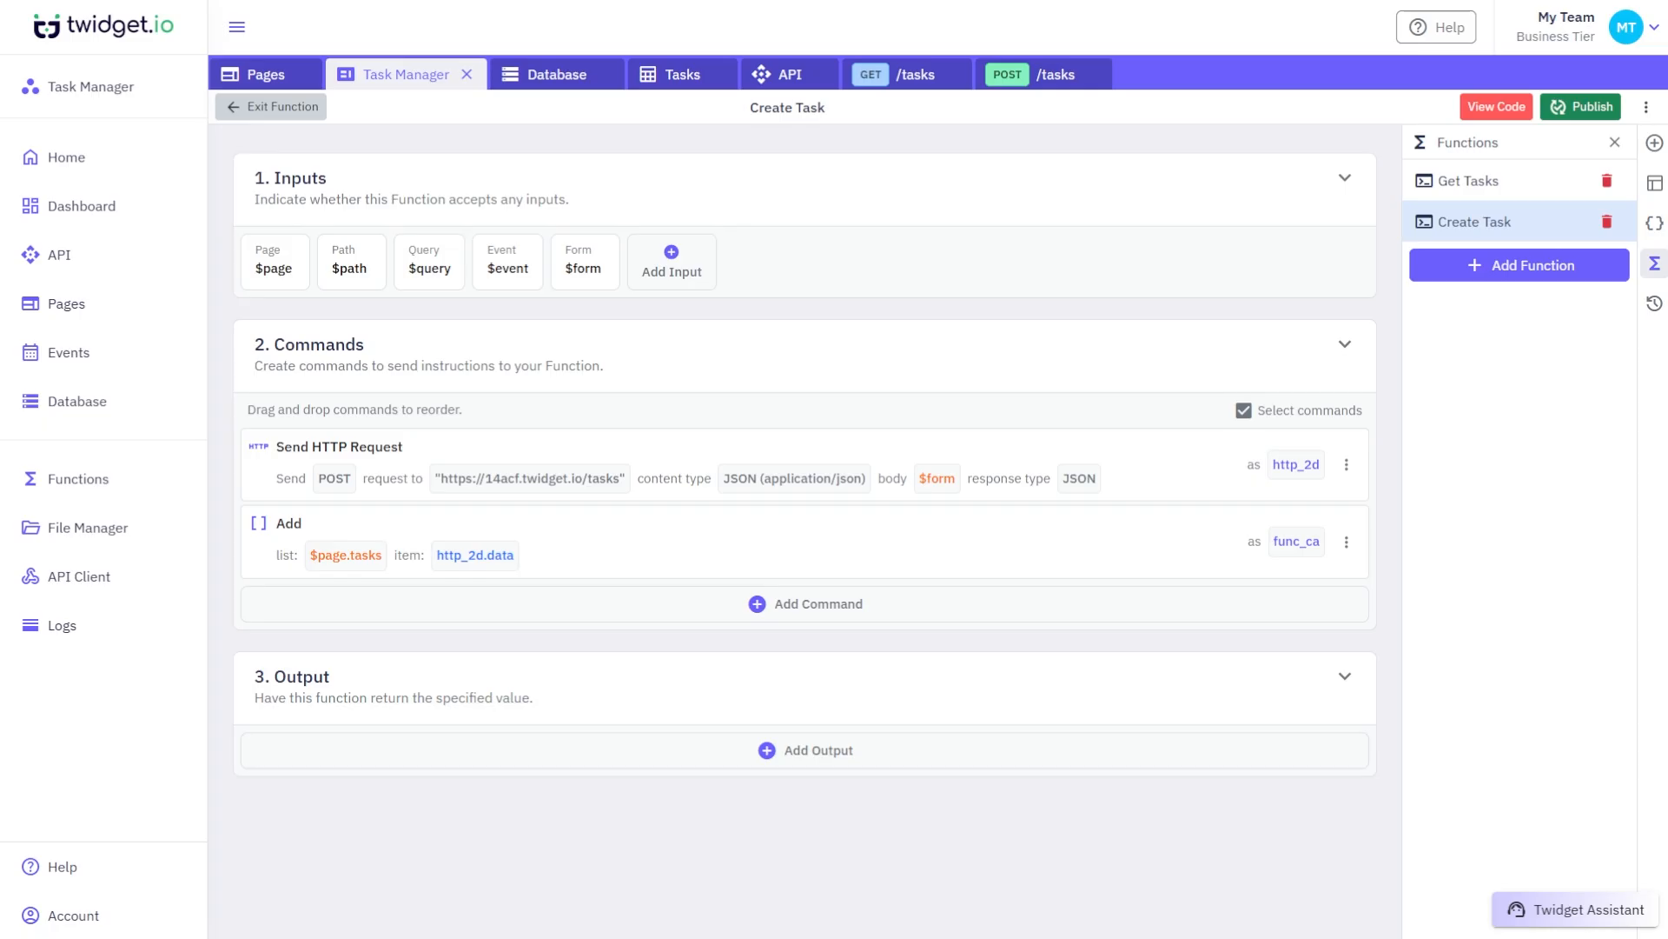
Step: Exit the function and set the form field names to description for the text input and status for the dropdown
click(295, 112)
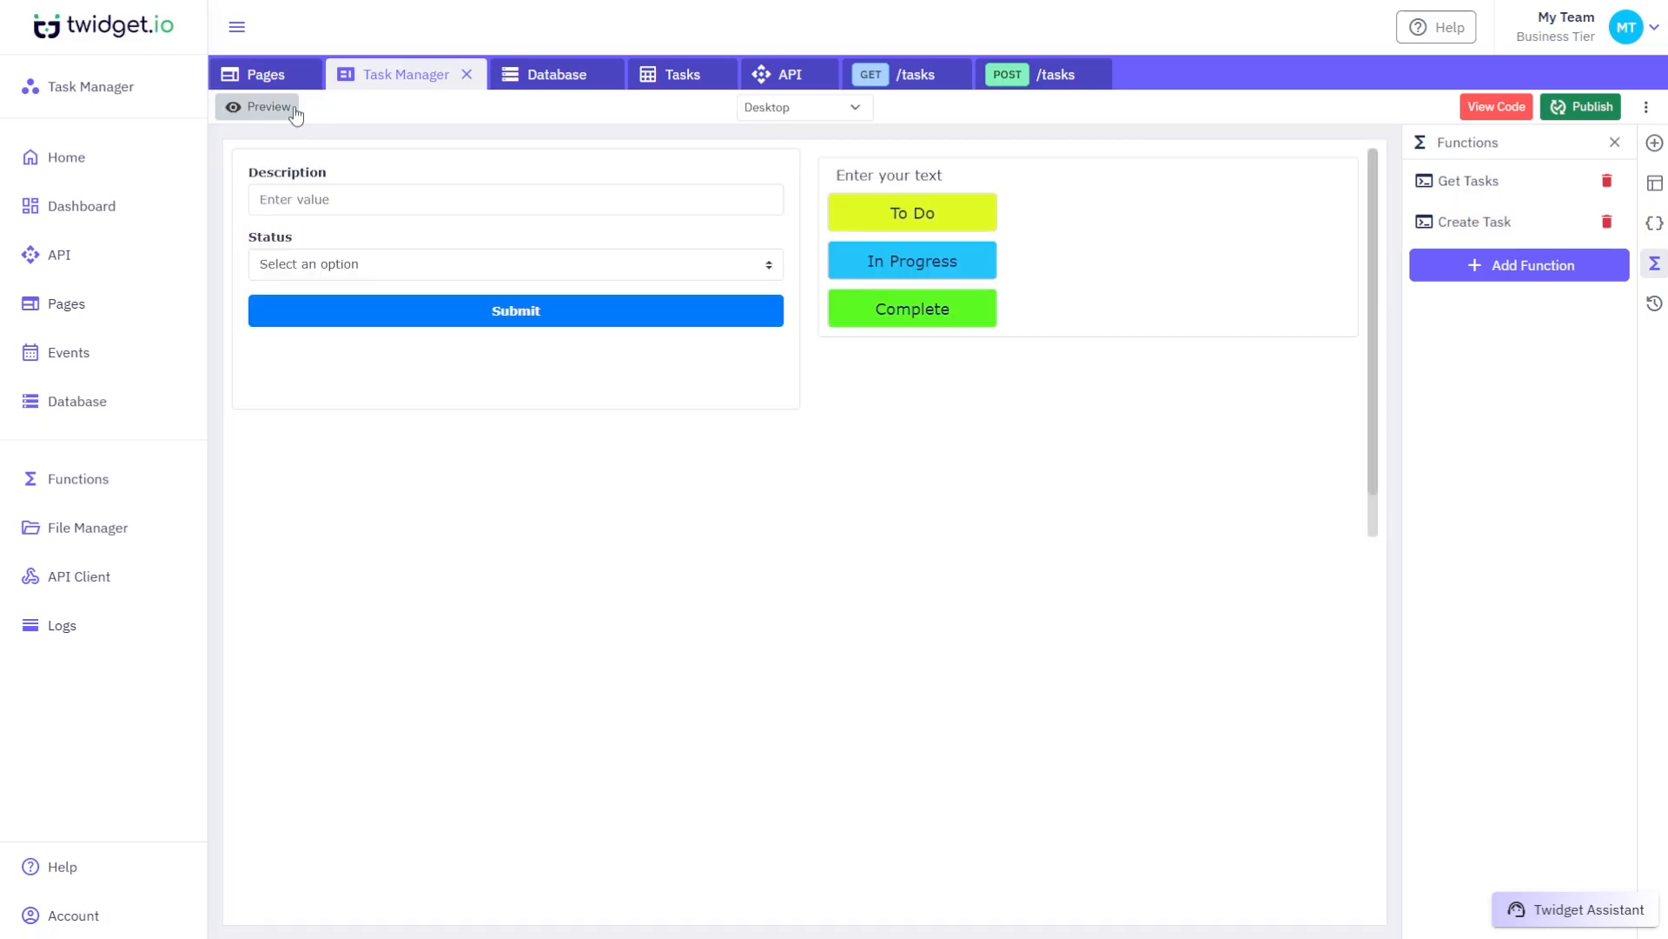
click(423, 206)
double_click(615, 362)
text(description)
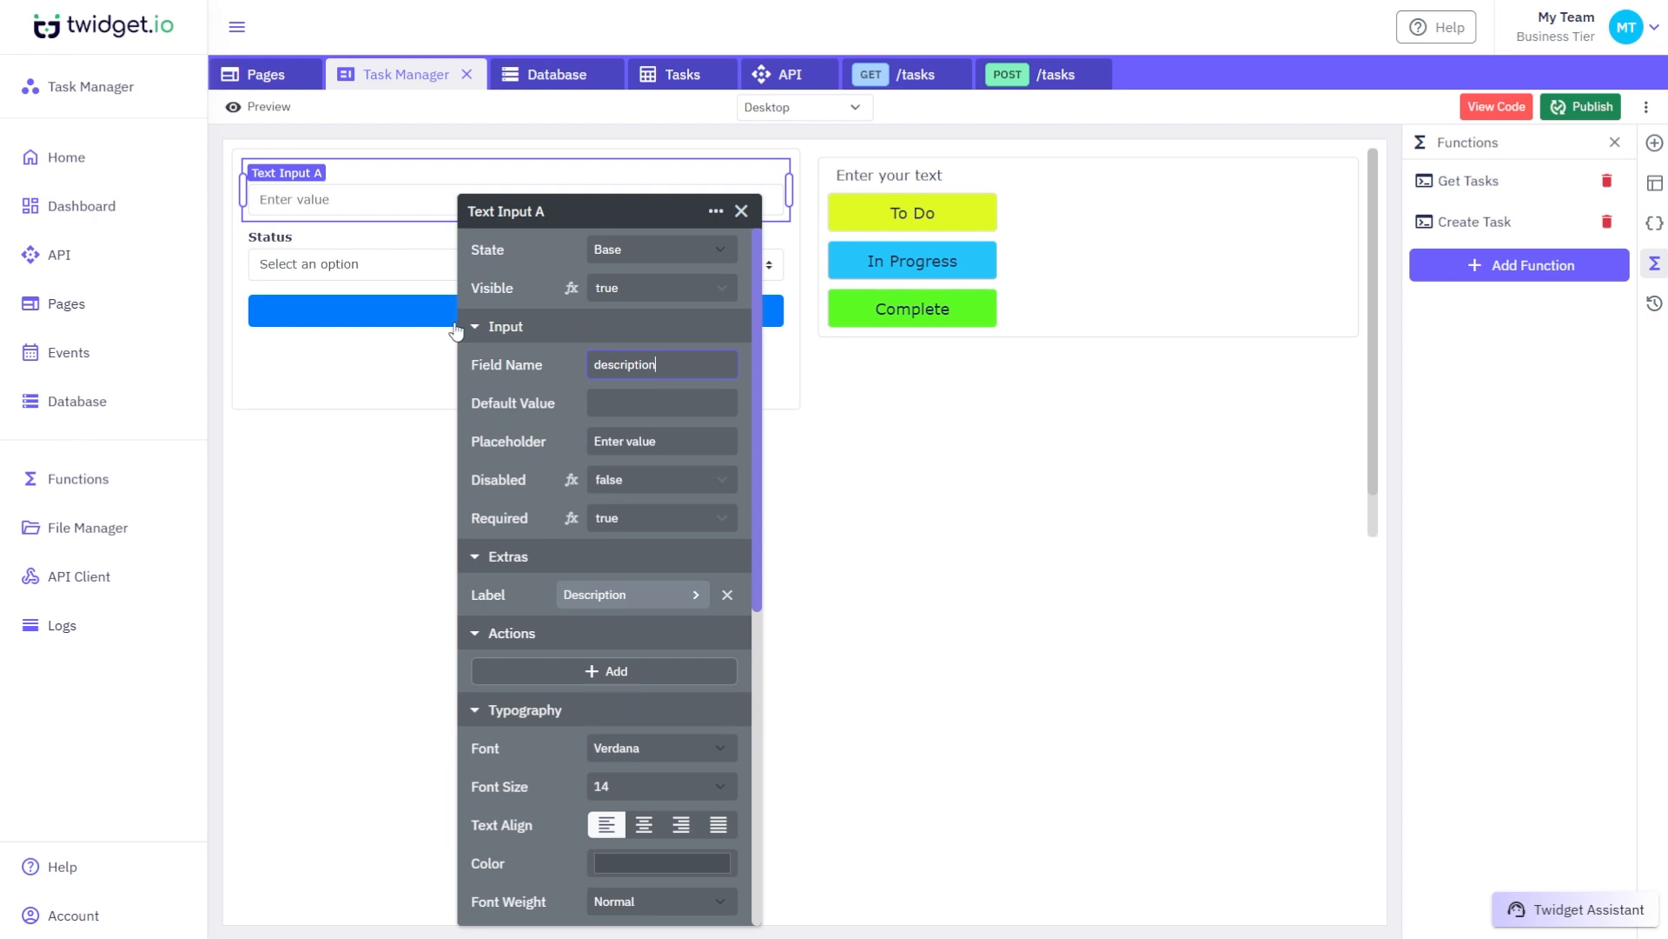
click(352, 273)
double_click(667, 364)
text(status)
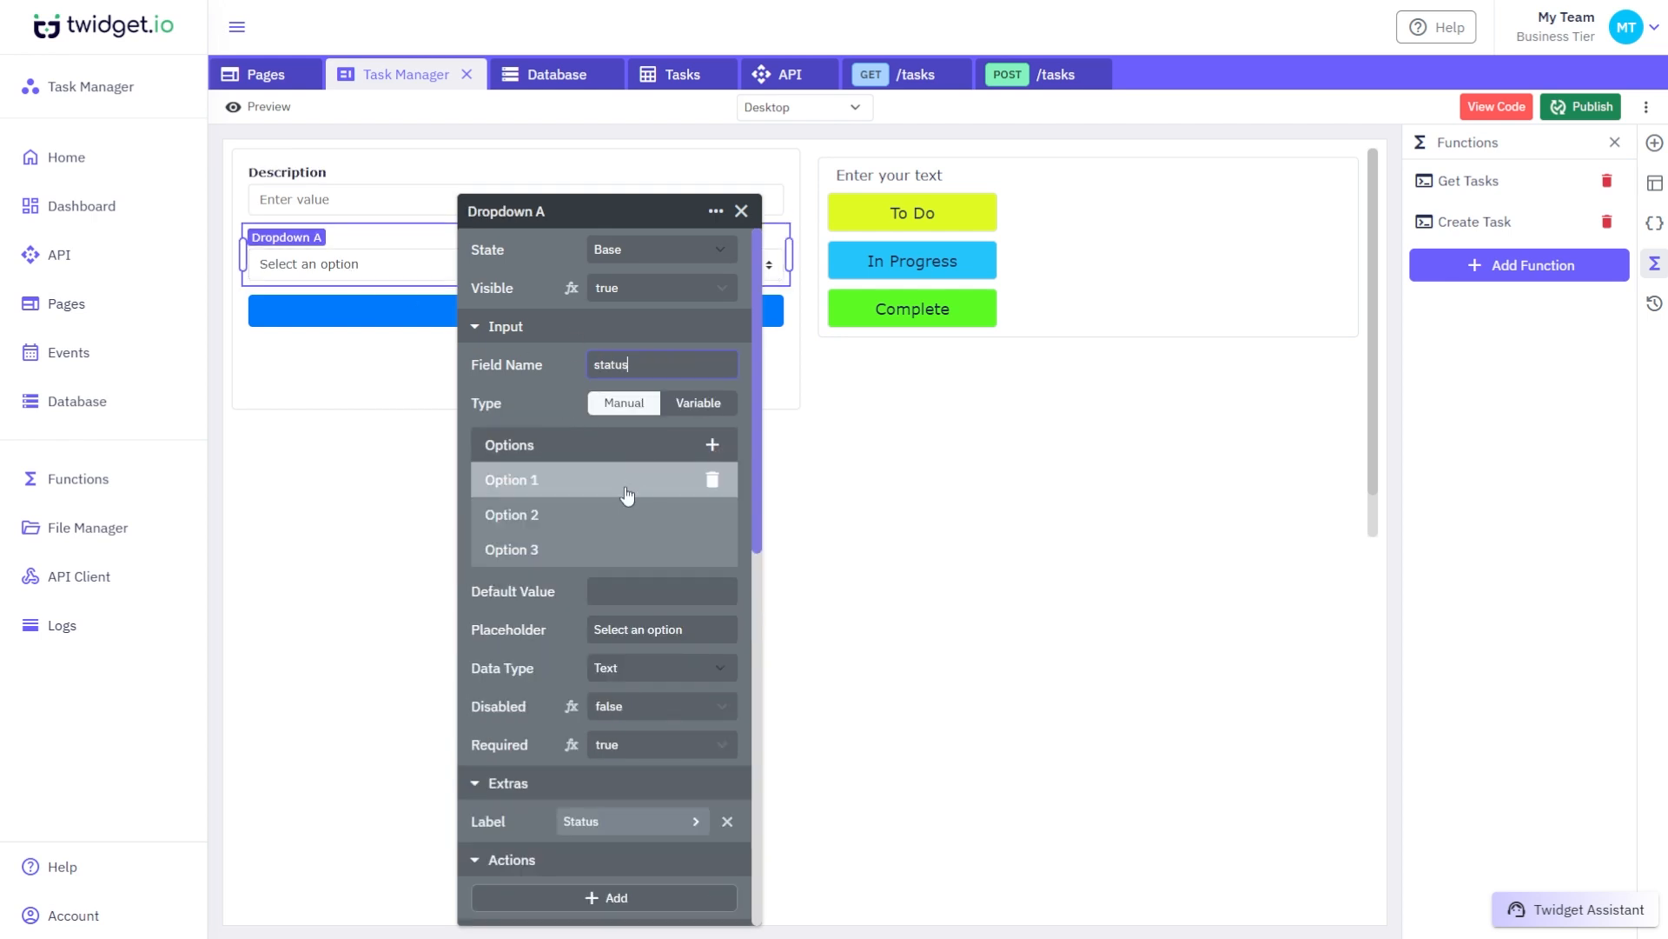
Step: Set the label and value of the status dropdown's first option to To Do
click(628, 495)
double_click(967, 249)
key(ctrl+a)
text(To Do)
key(Tab)
text(TODO)
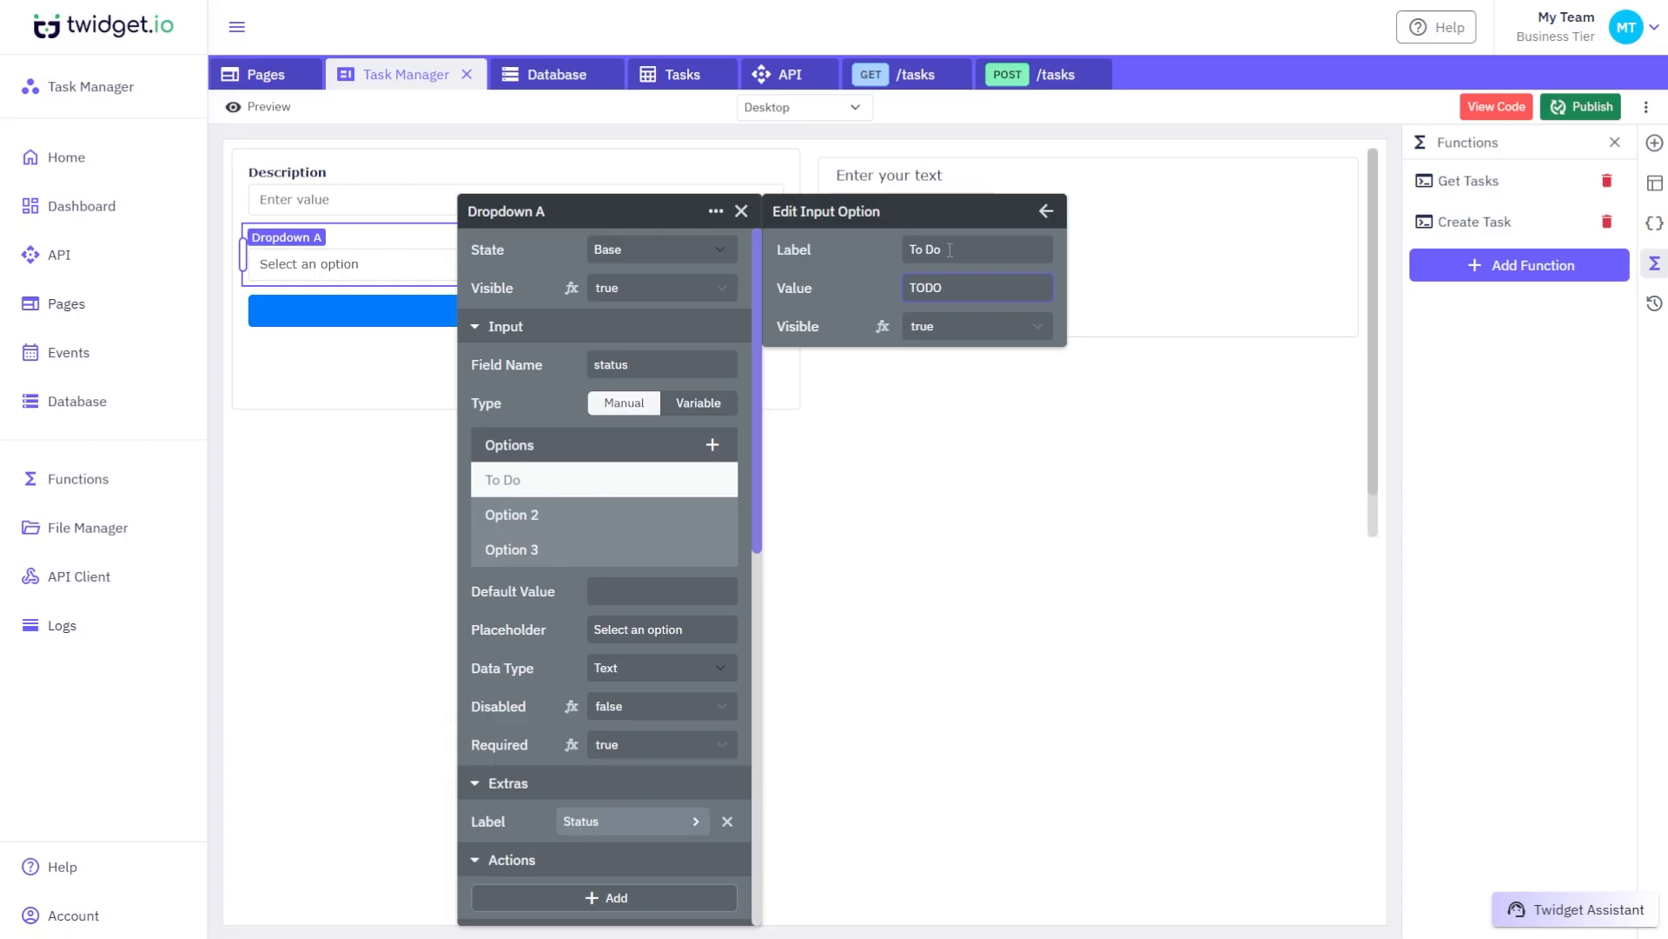
key(BackSpace)
key(BackSpace)
key(BackSpace)
key(BackSpace)
text(To)
Step: Set the label and value of the status dropdown's second option to In Progress
click(527, 514)
triple_click(998, 247)
text(In Progress)
key(ctrl+a)
key(ctrl+c)
key(Tab)
key(ctrl+v)
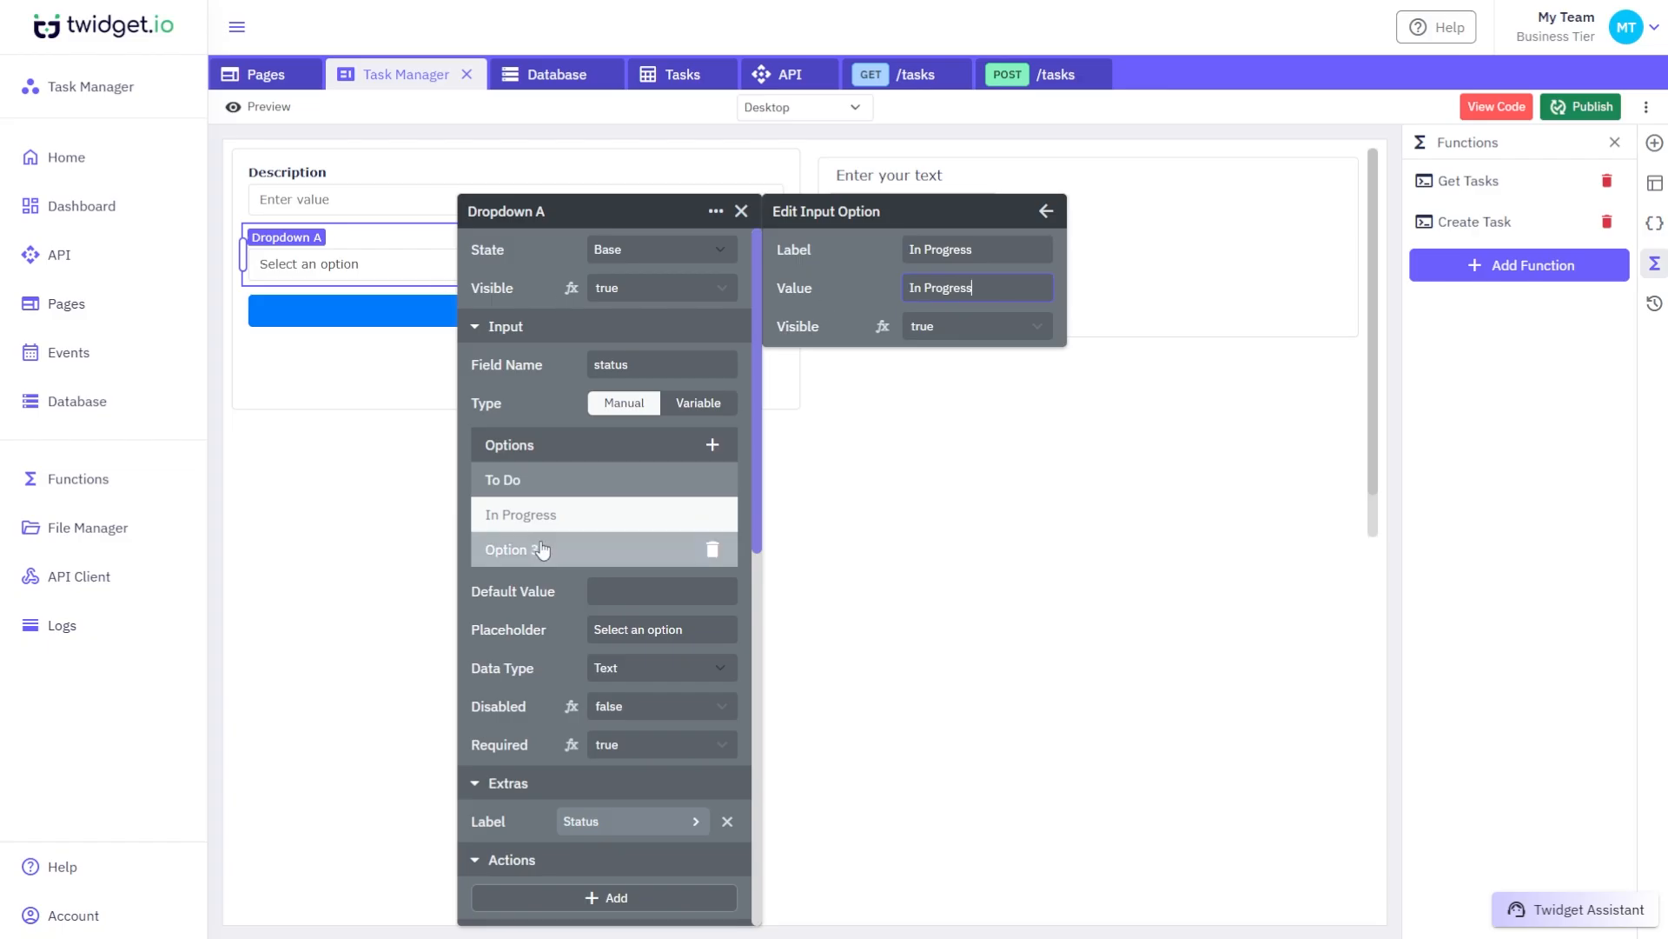
Step: Set the label and value of the status dropdown's third option to Complete
click(542, 551)
triple_click(989, 246)
text(Complete)
key(Tab)
text(Comple)
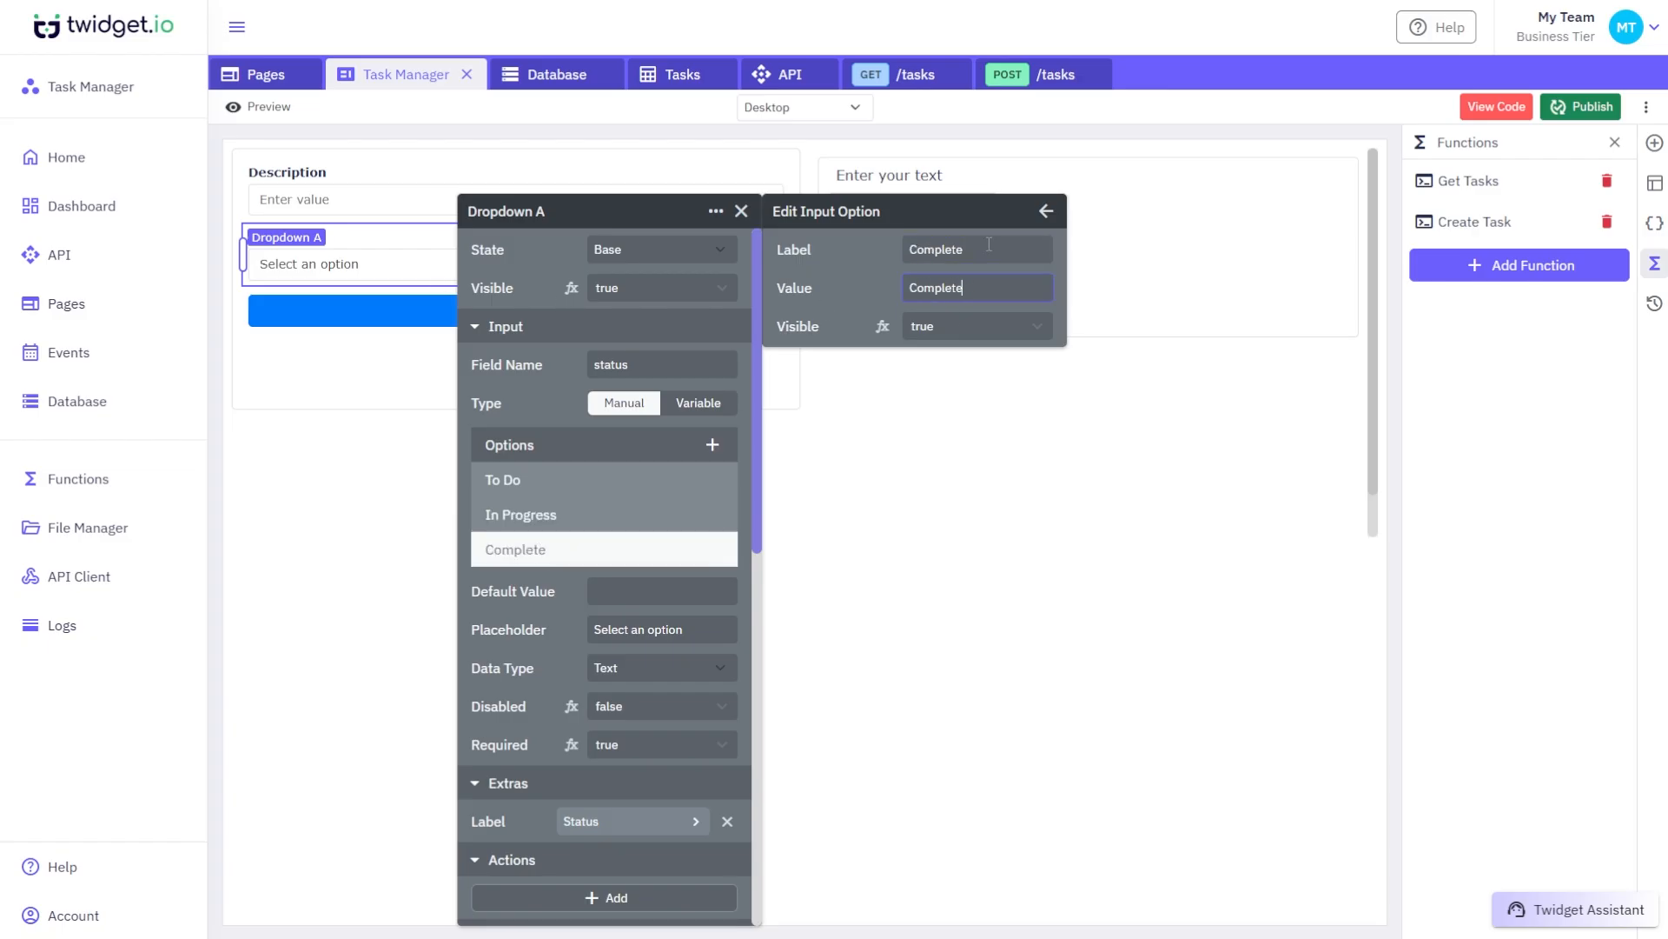
Step: Add a Submit action to the task form that runs the page function Create Task
click(376, 311)
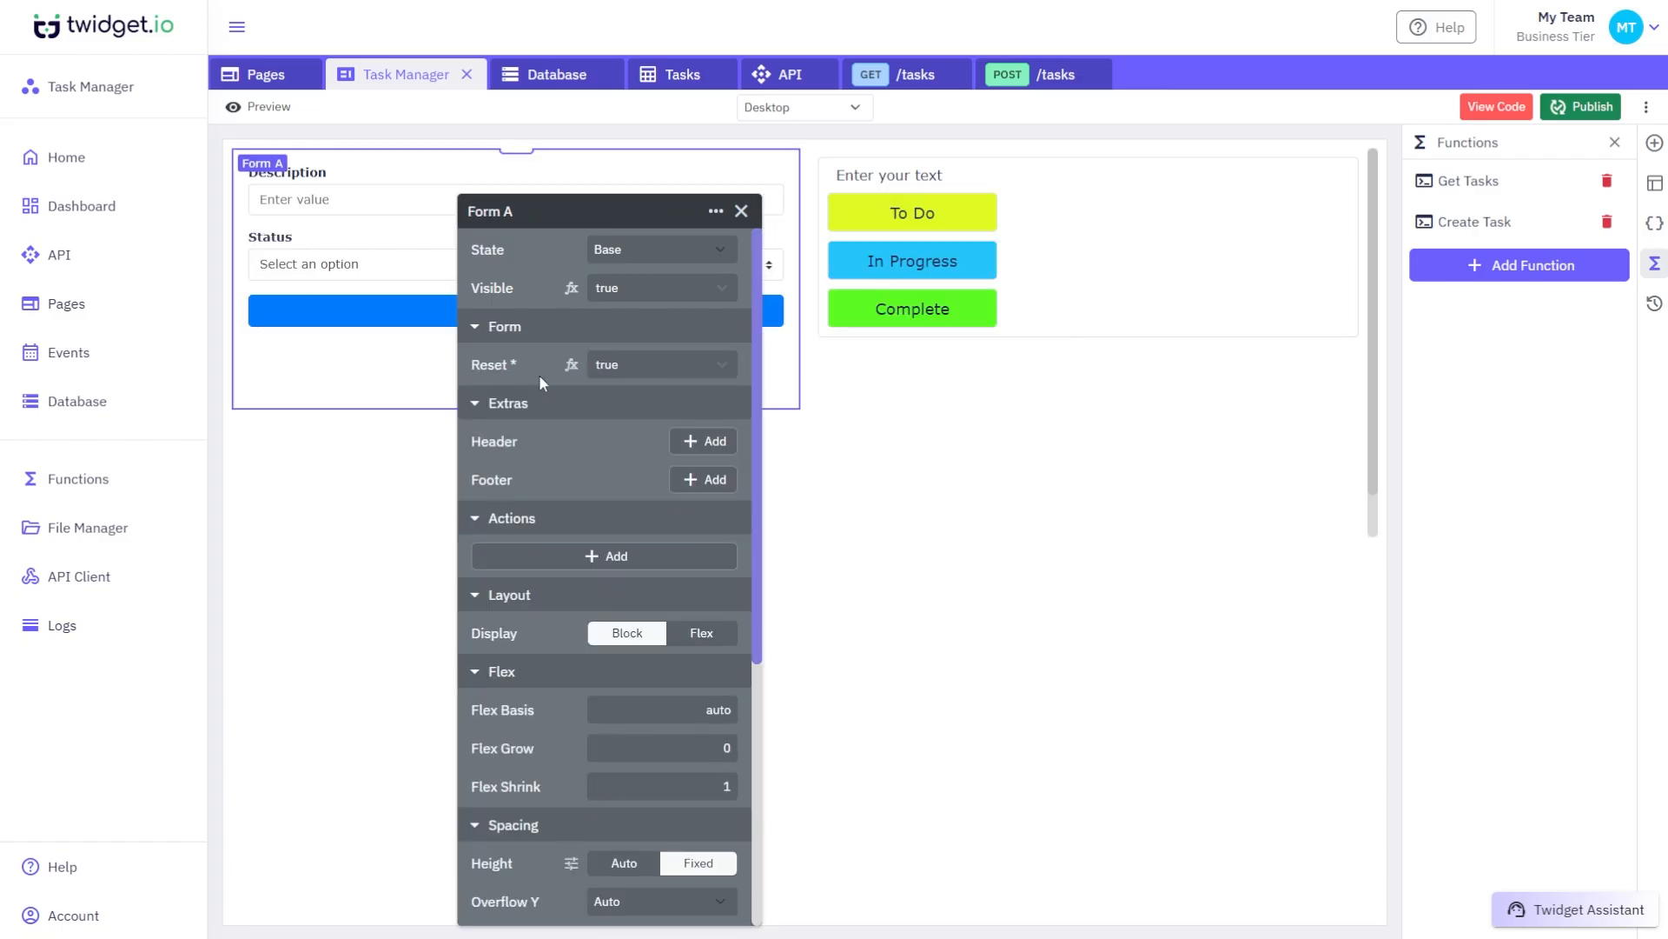
click(637, 557)
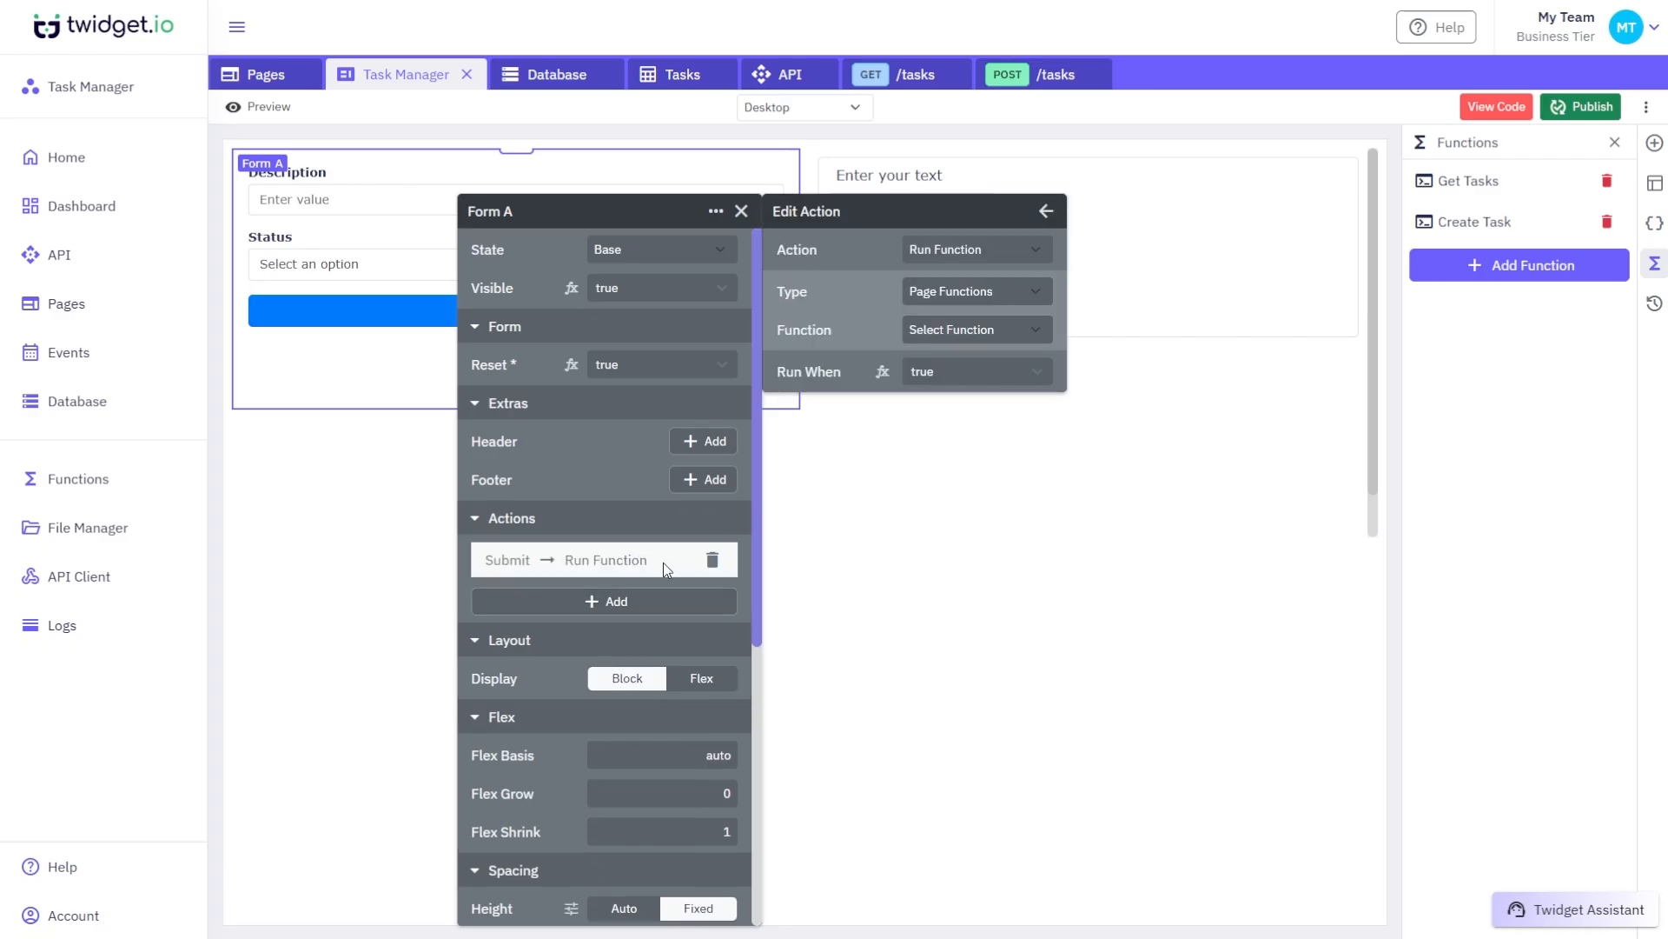
click(996, 329)
click(977, 400)
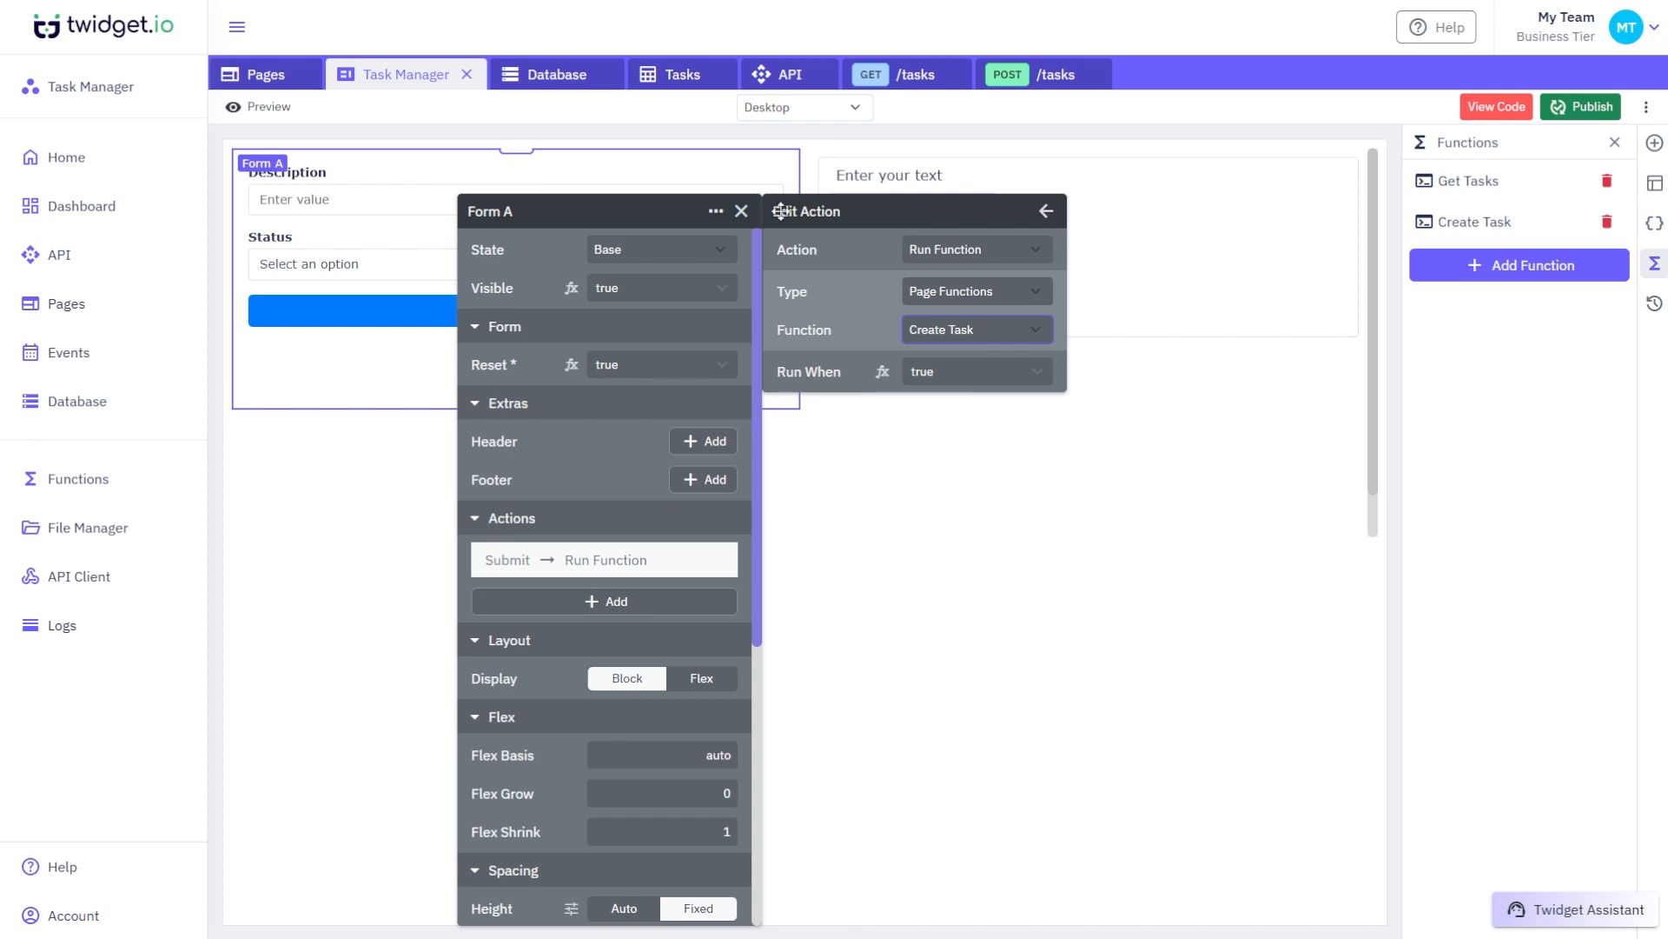
click(741, 212)
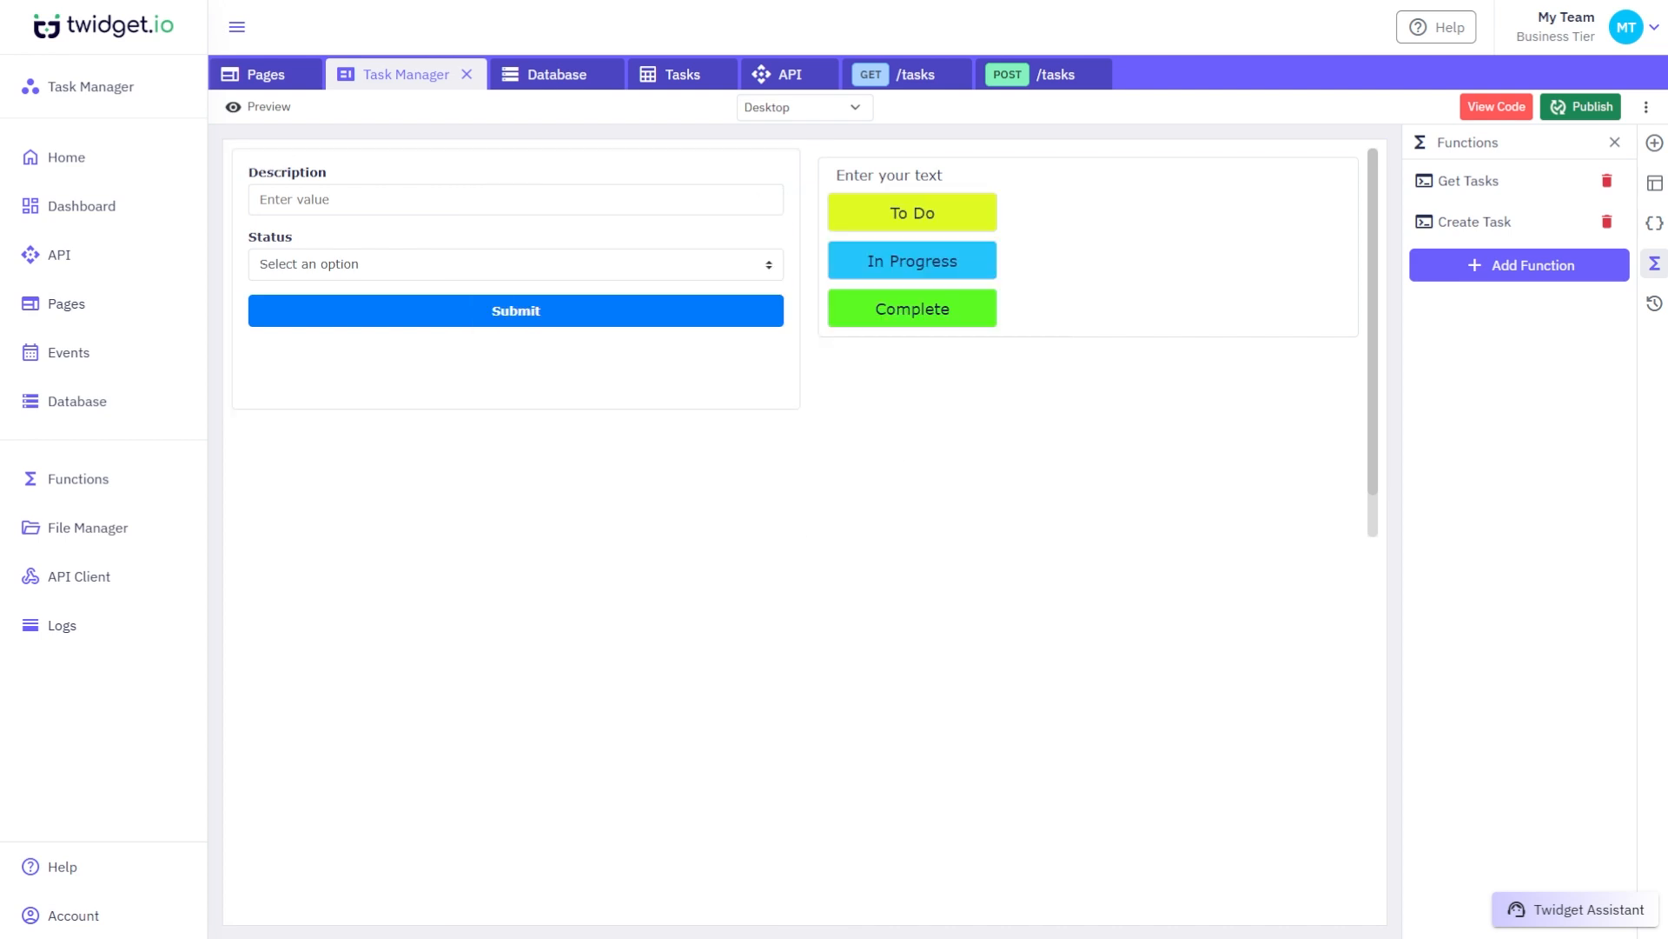
Step: Change the Submit button's type to Submit and link it to the task form
click(684, 319)
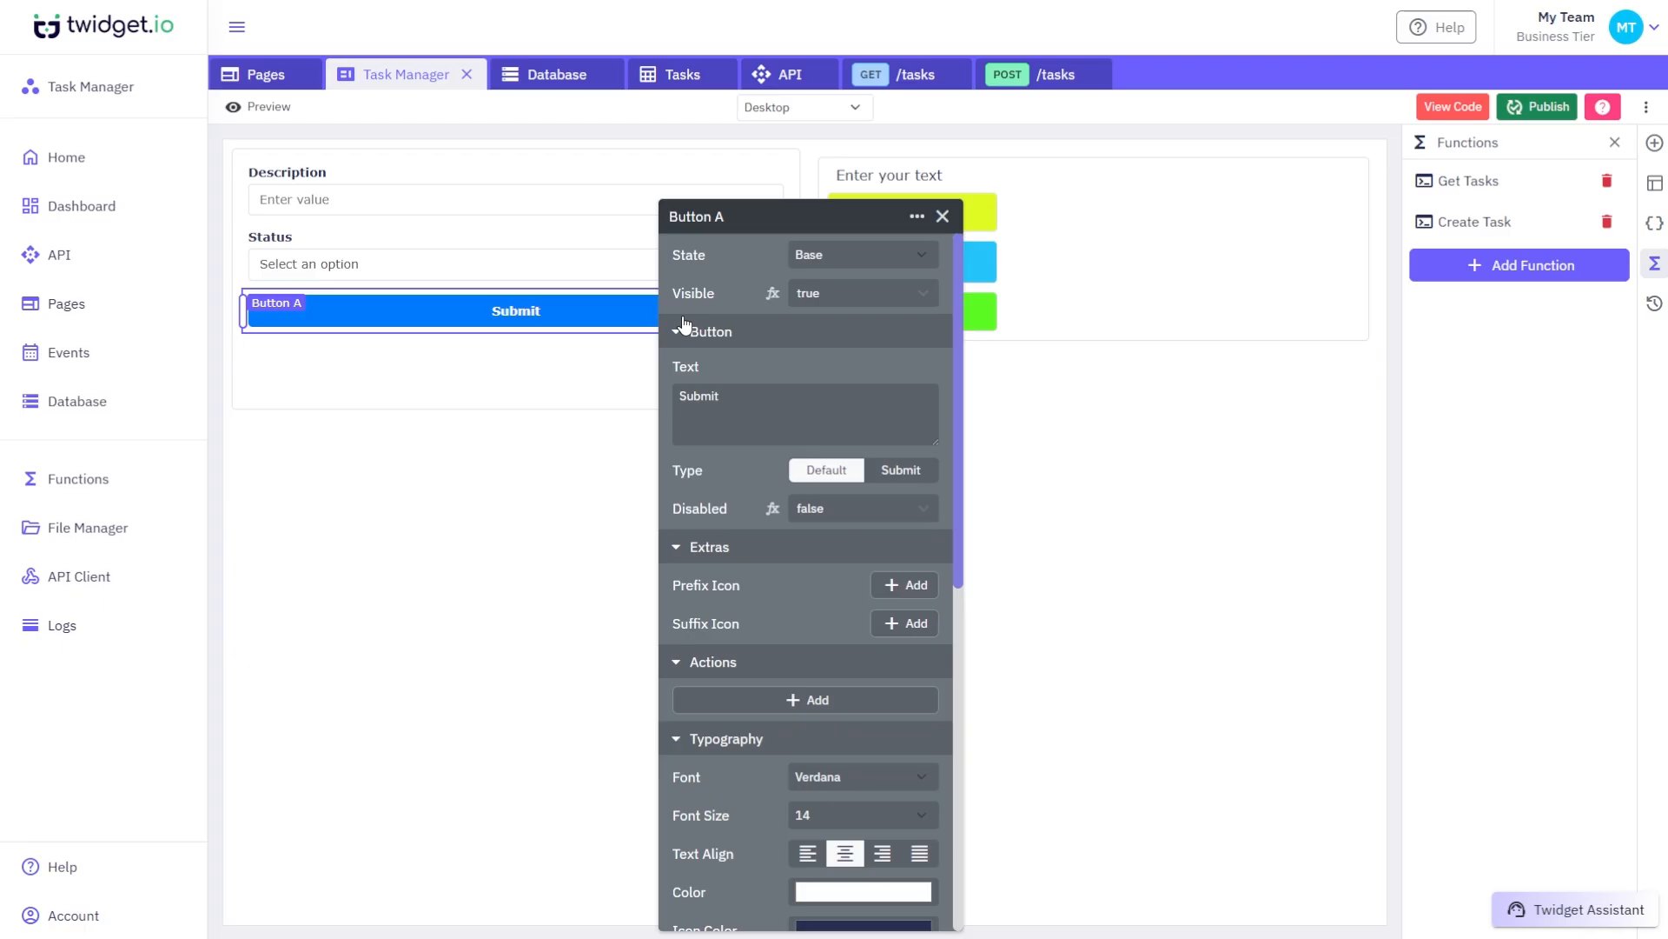
click(904, 470)
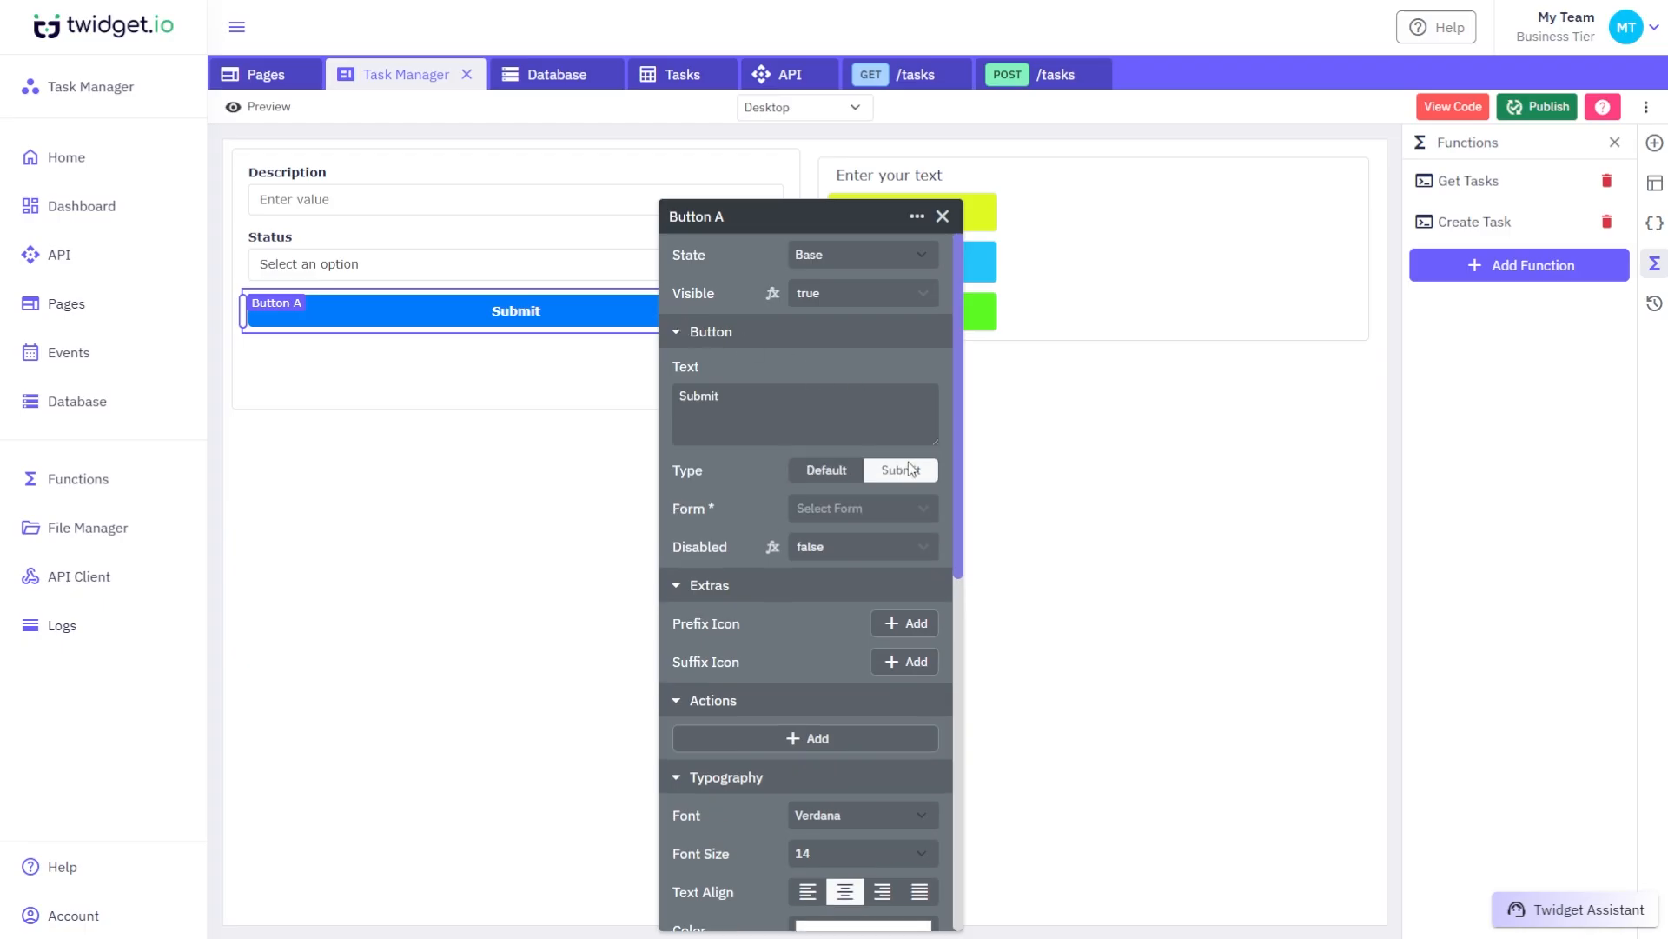
click(844, 506)
click(852, 535)
Step: Add an Initialize action to the Main container that runs the page function Get Tasks
click(501, 865)
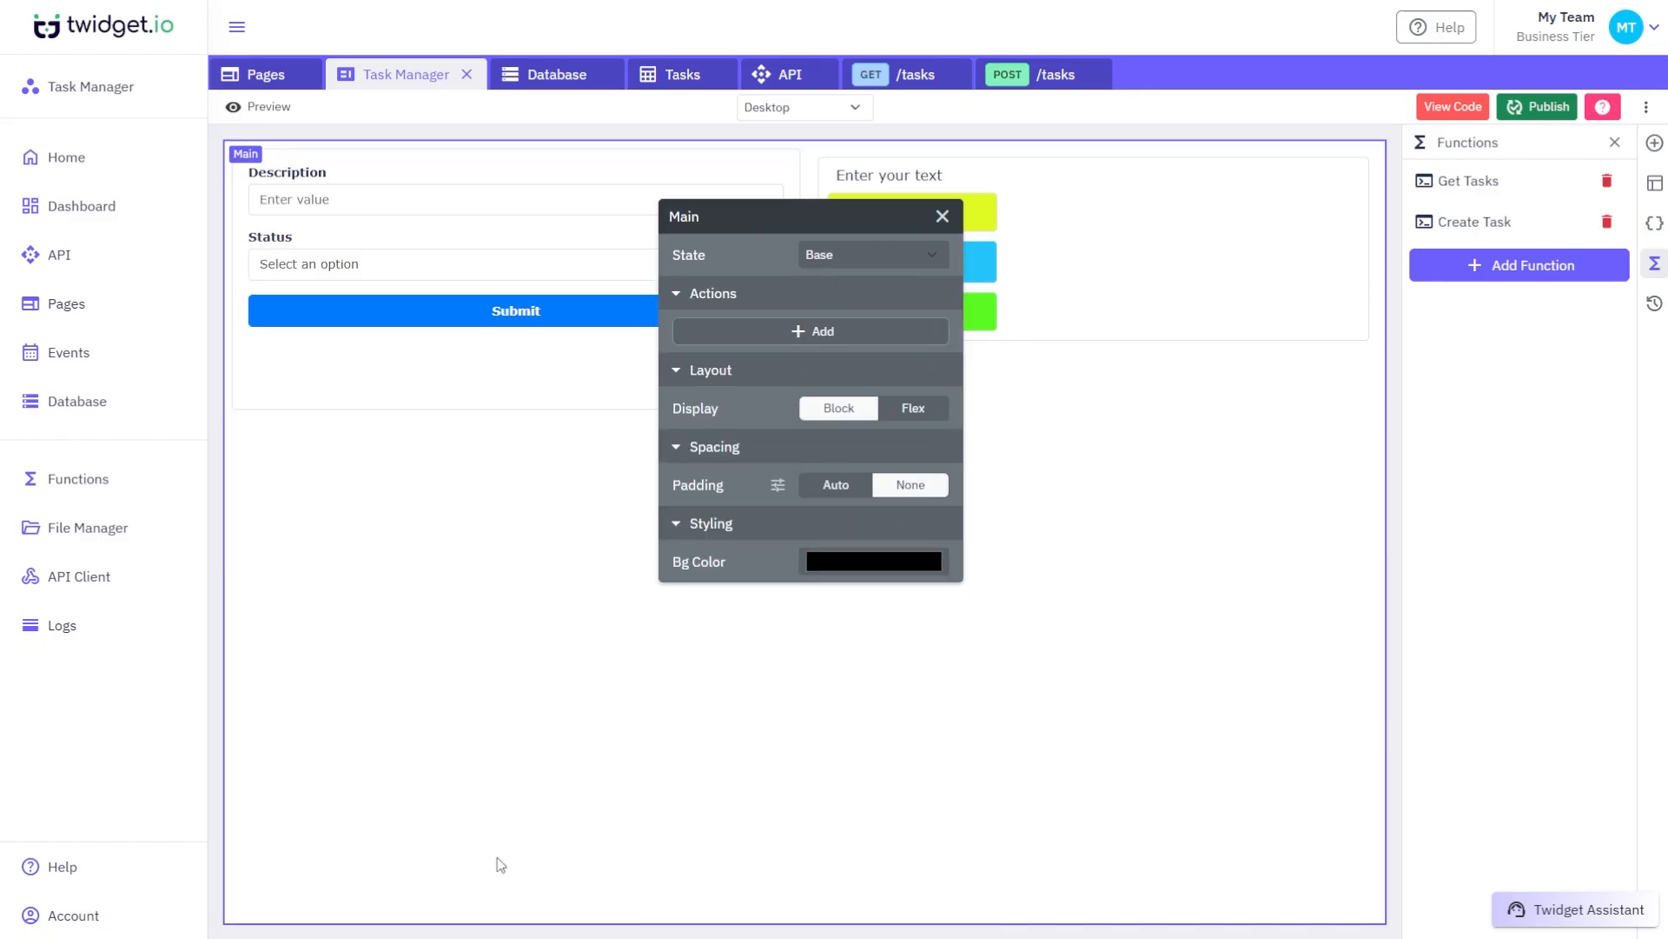
click(780, 331)
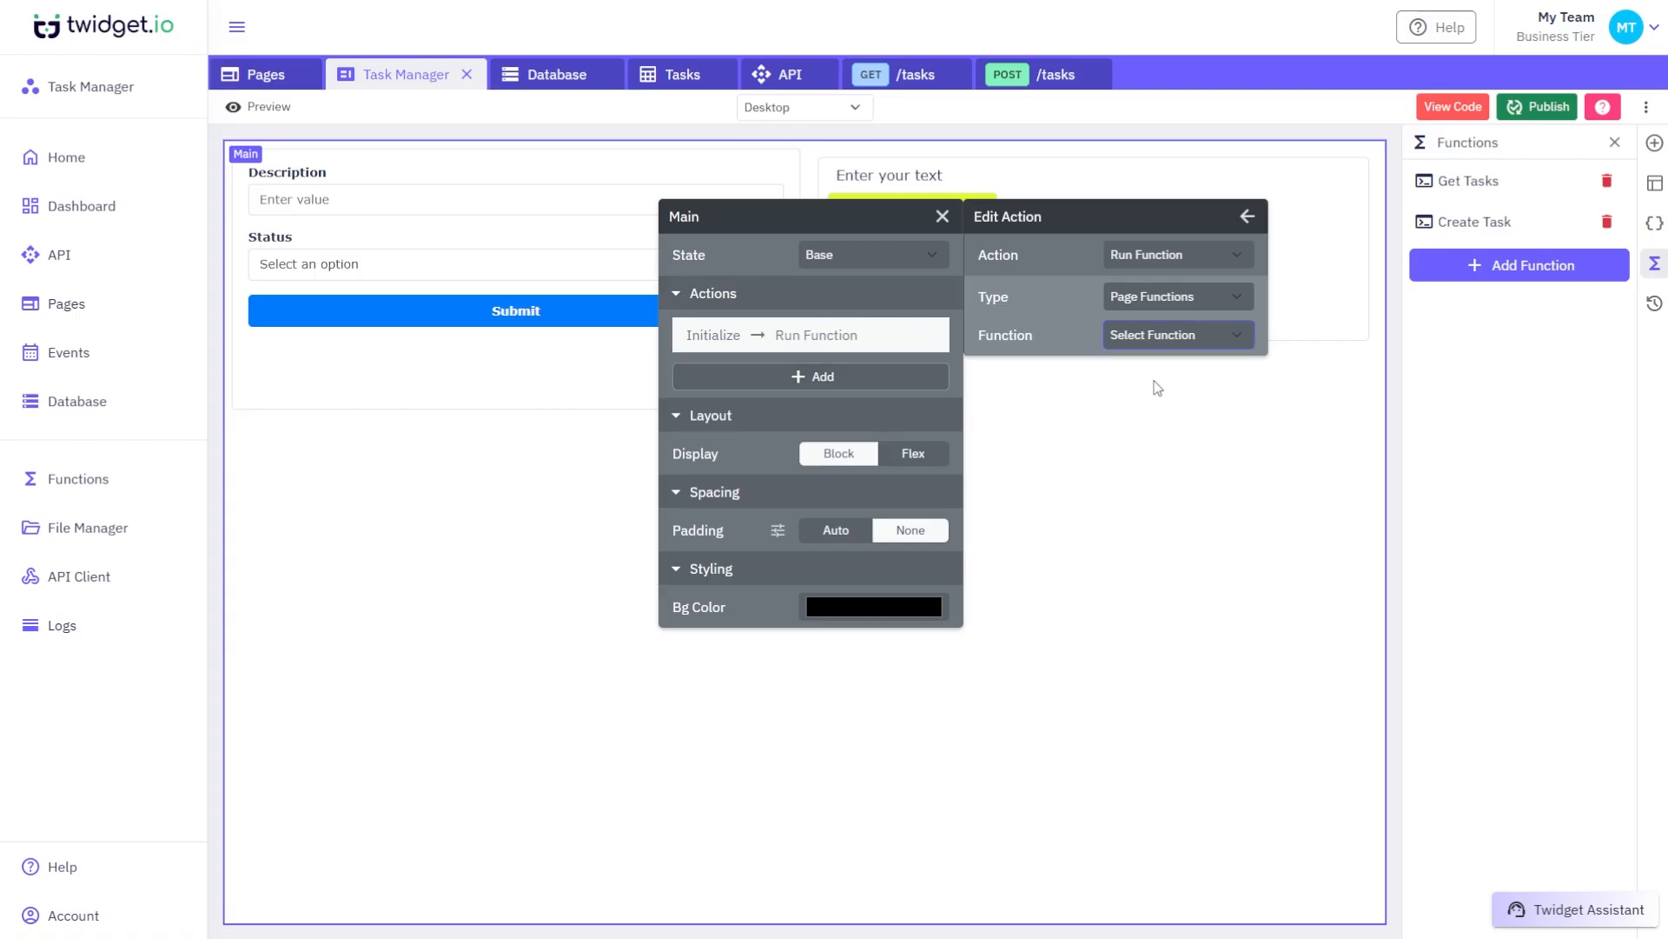
key(Down)
click(941, 217)
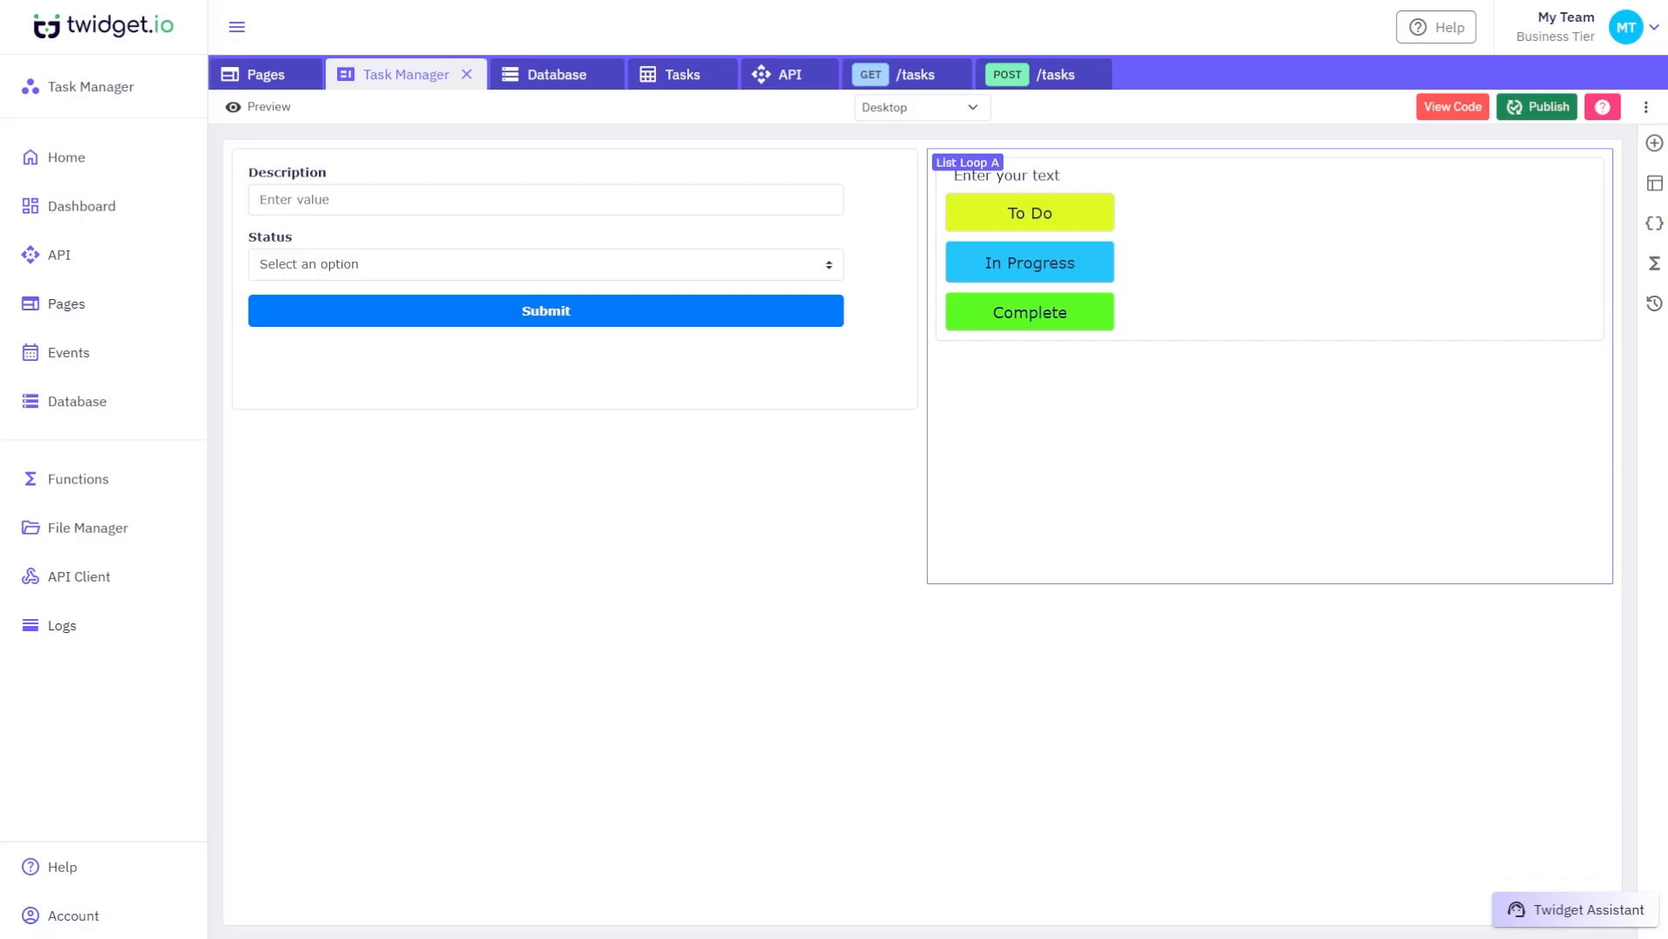
Step: Set the list loop's data source to $page.tasks and name its item task
click(1159, 516)
click(973, 378)
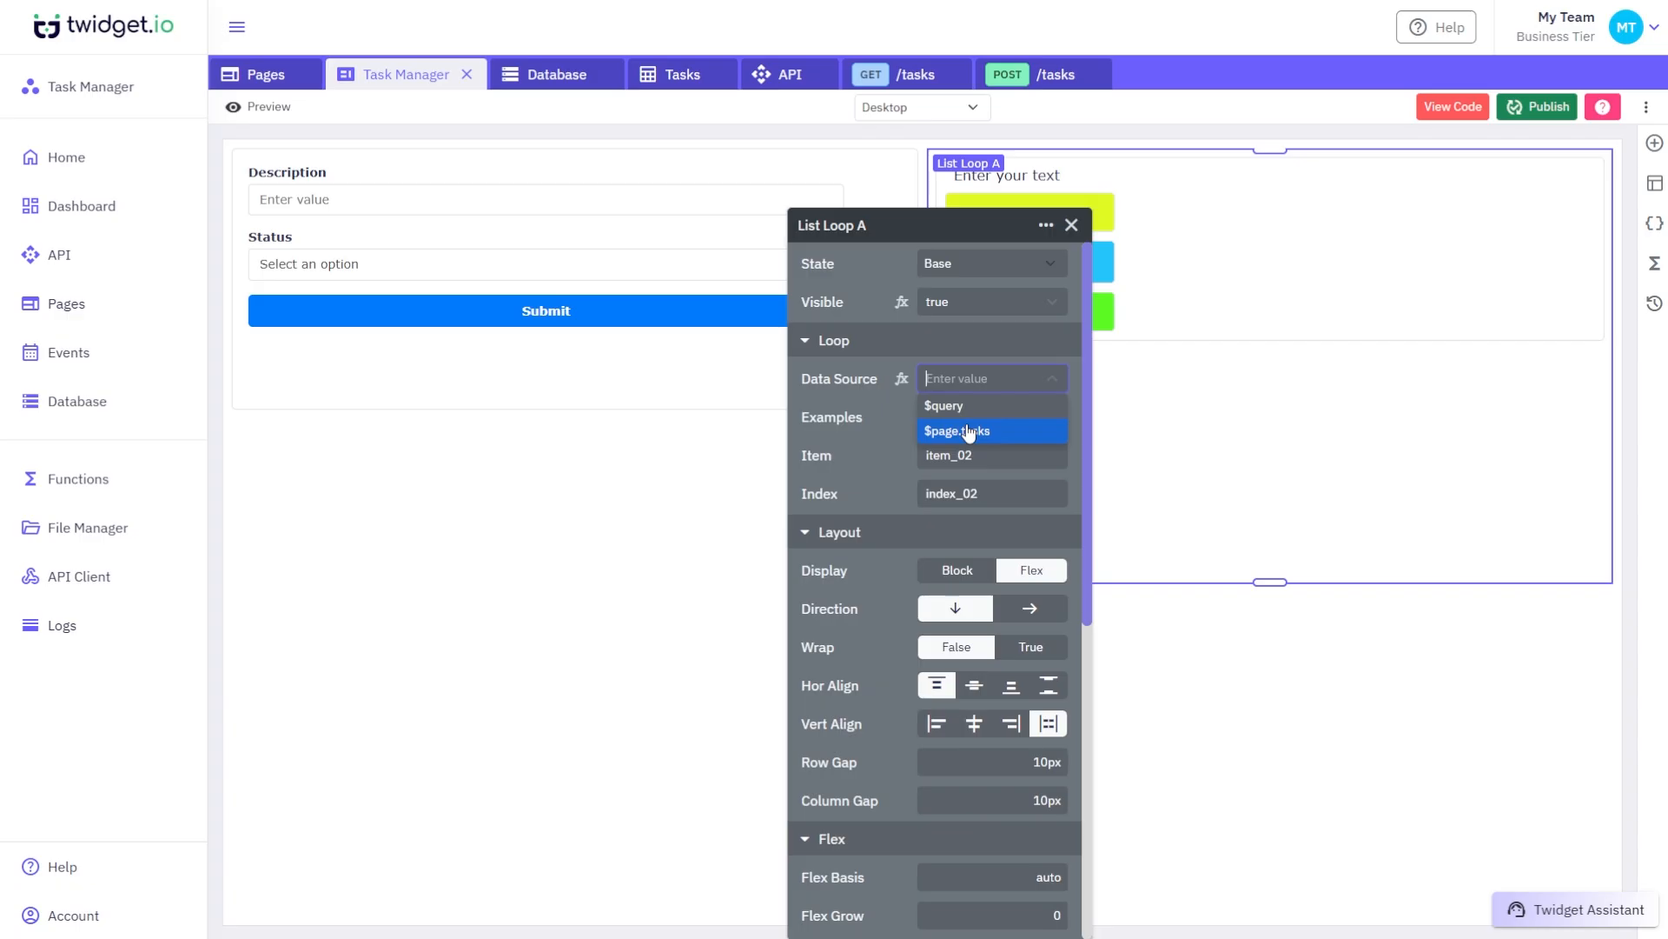
click(968, 432)
key(ctrl+a)
text(task)
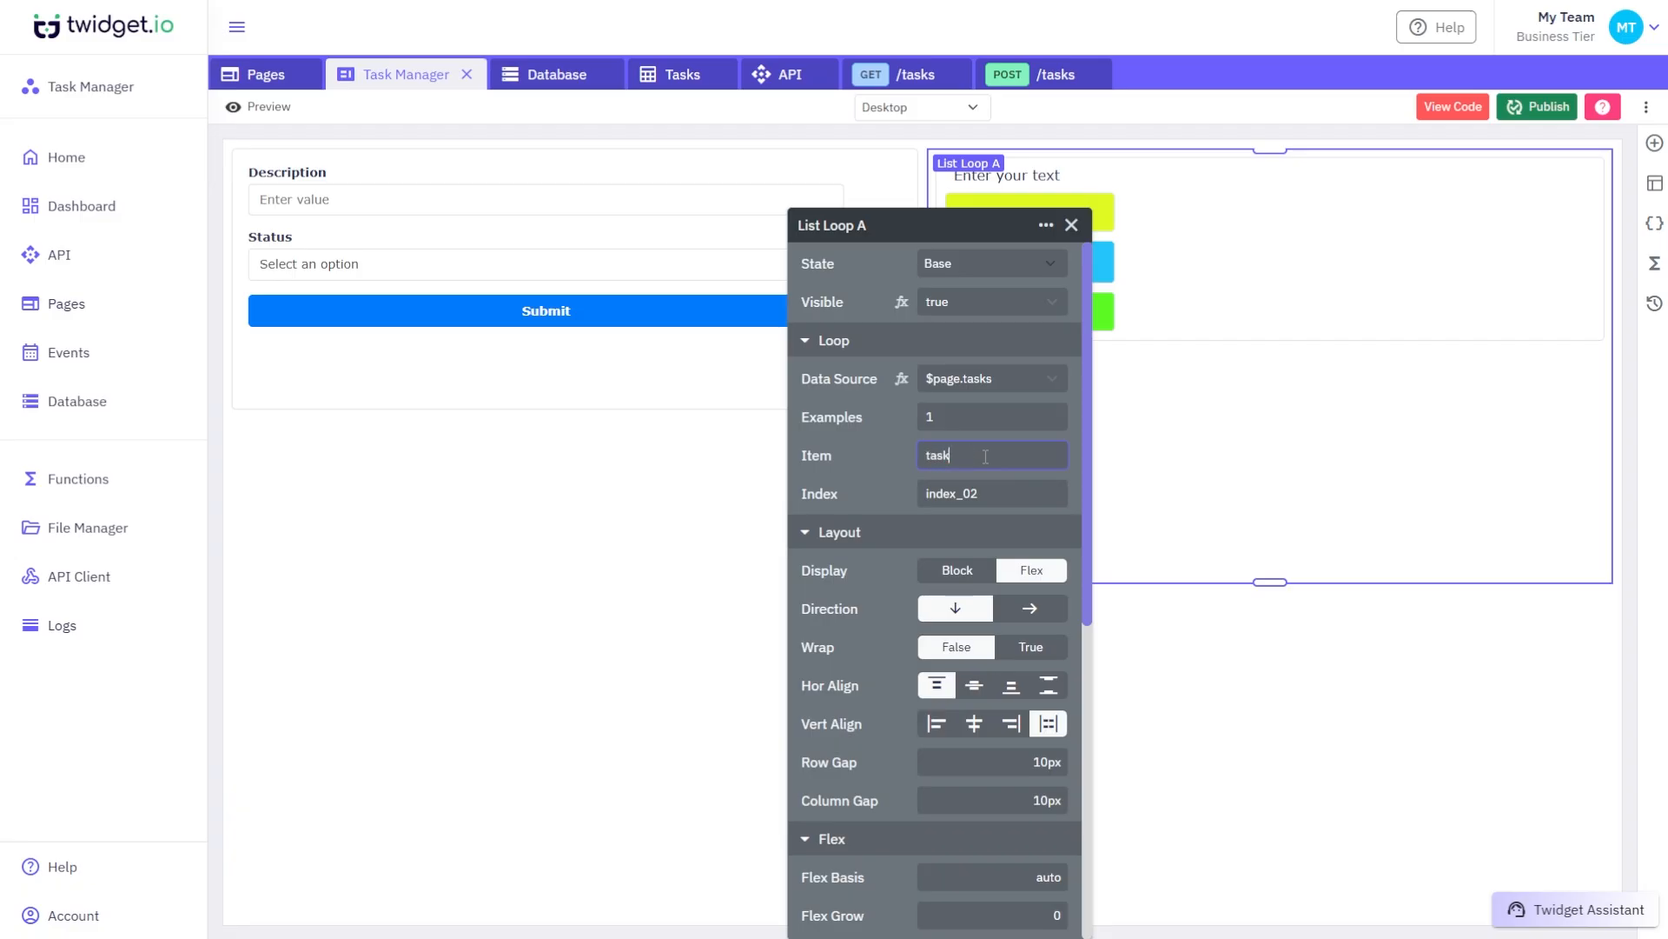
text(k)
key(BackSpace)
Step: Replace the text above the status cards with {{ $loop.task.description }}
click(1097, 178)
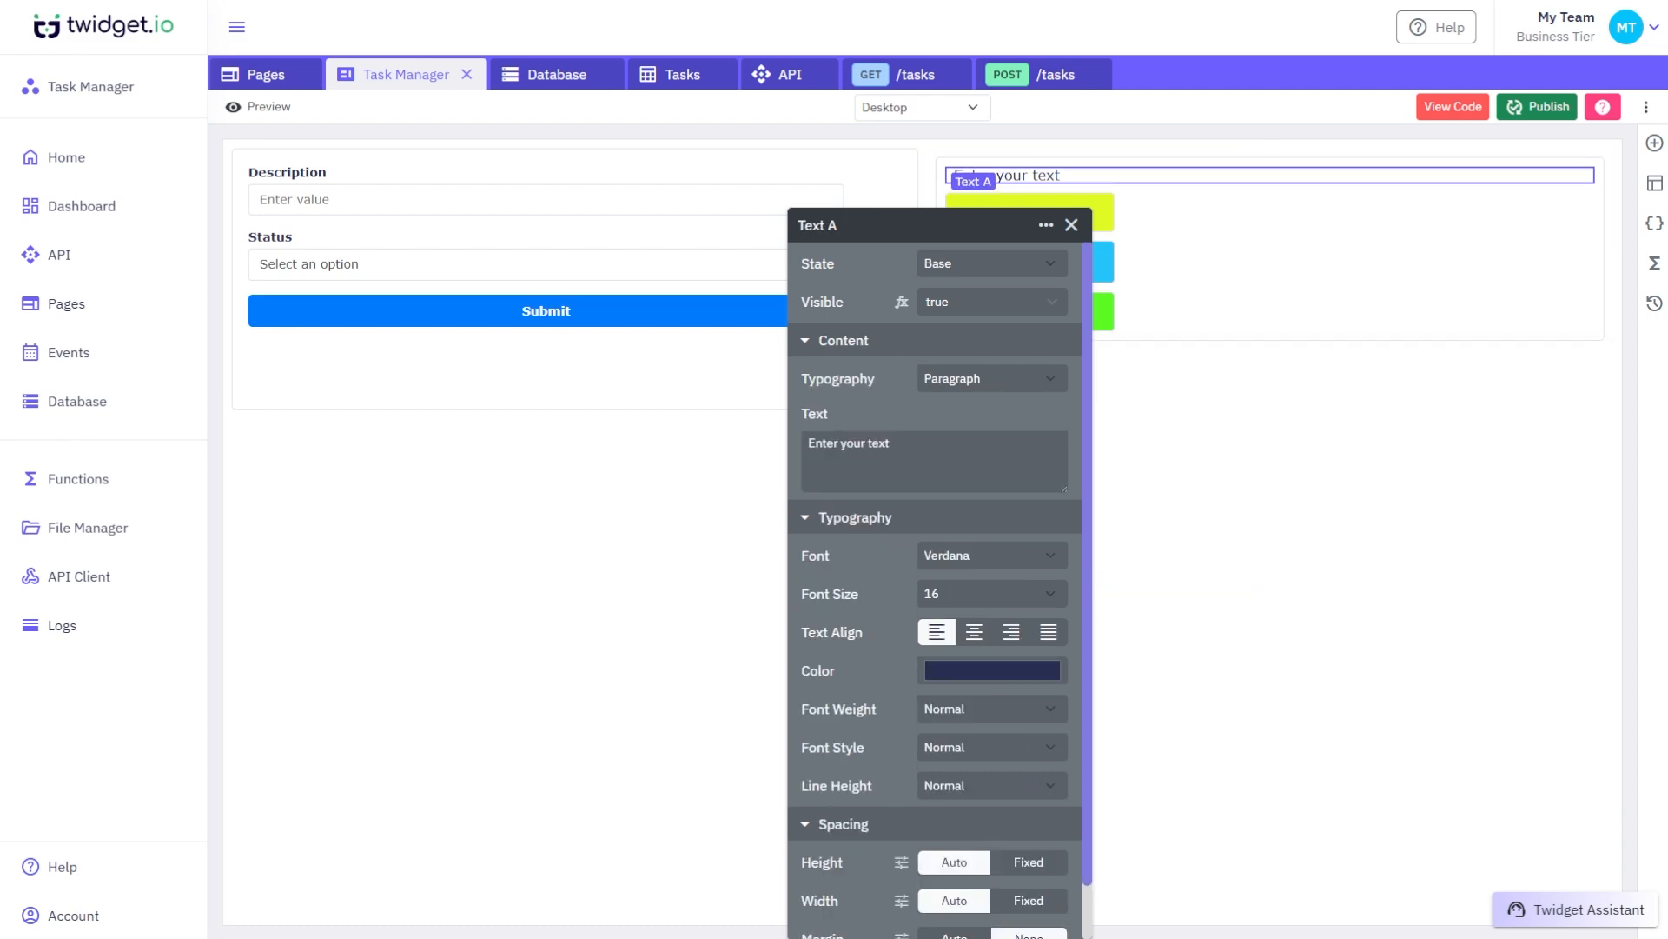
click(841, 448)
key(ctrl+a)
key(ctrl+v)
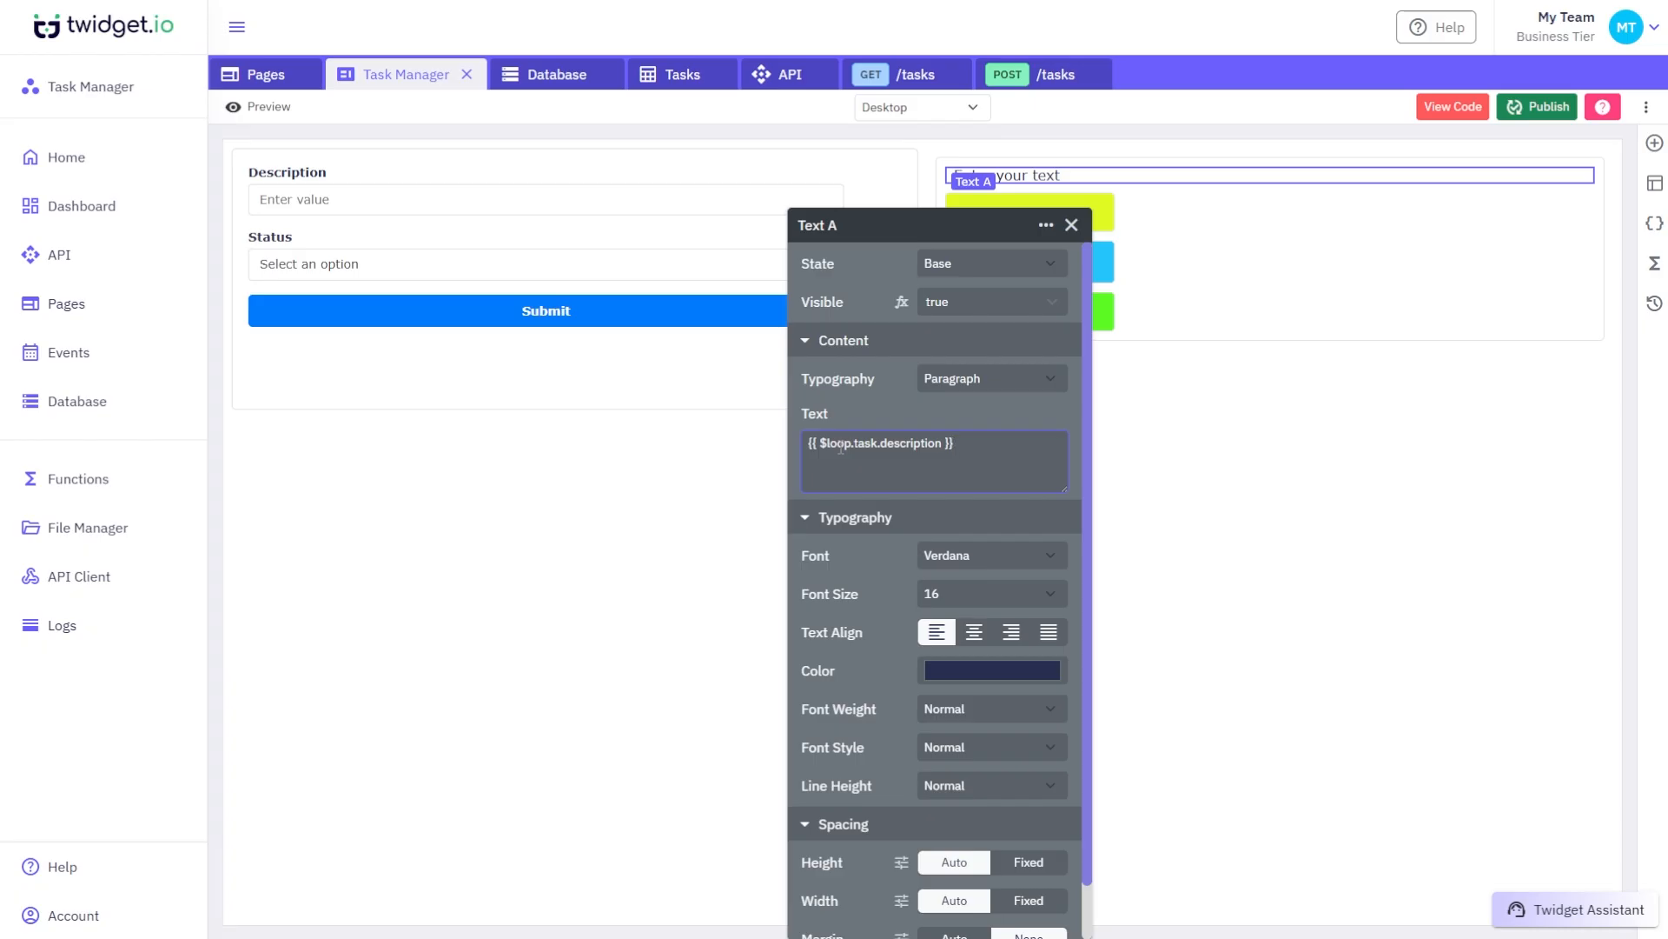
Step: Add a visibility condition to the yellow To Do card that checks the input $loop.task.status
click(1111, 220)
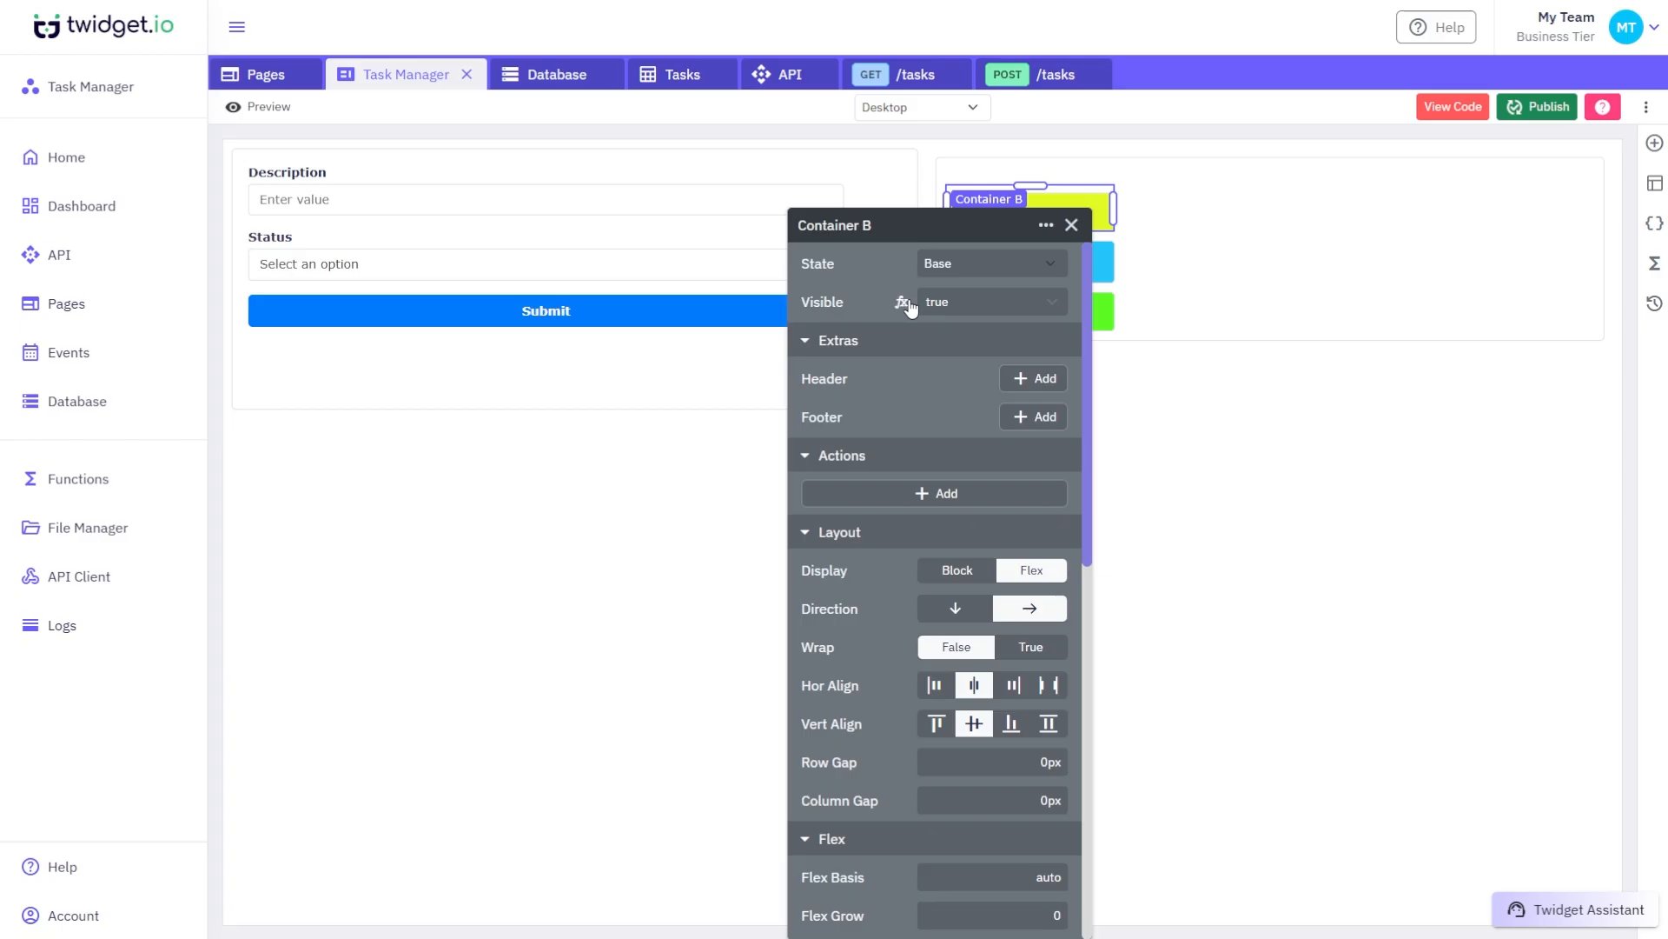
click(904, 302)
click(1156, 304)
click(1147, 331)
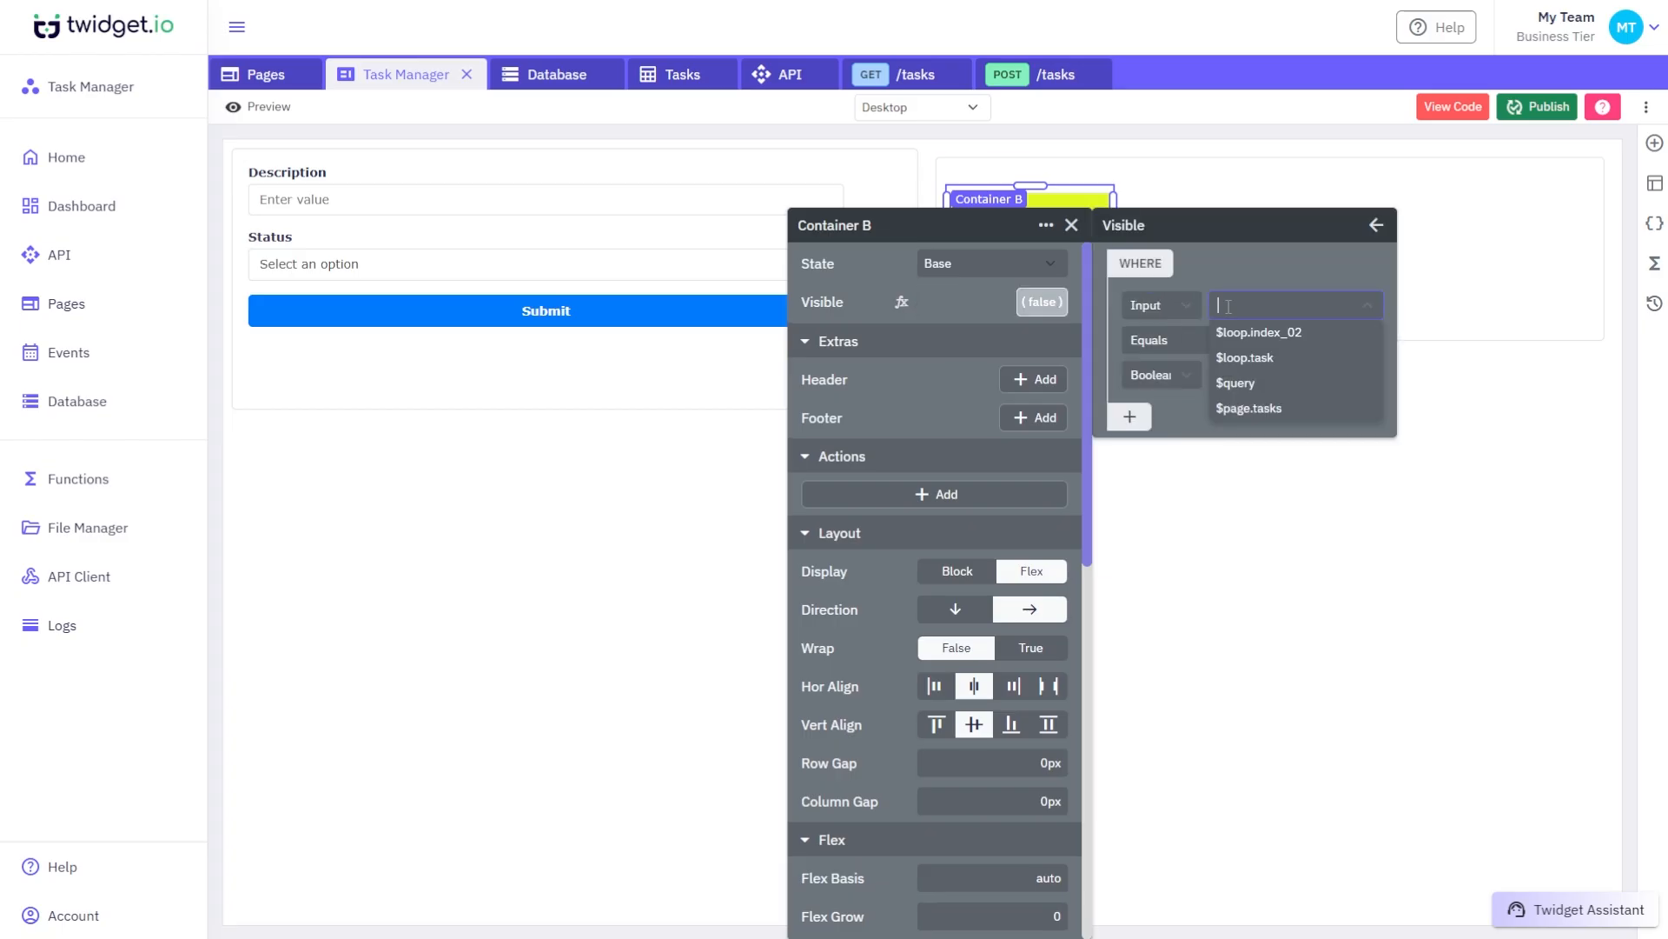
click(1275, 357)
click(1302, 305)
text(.stra)
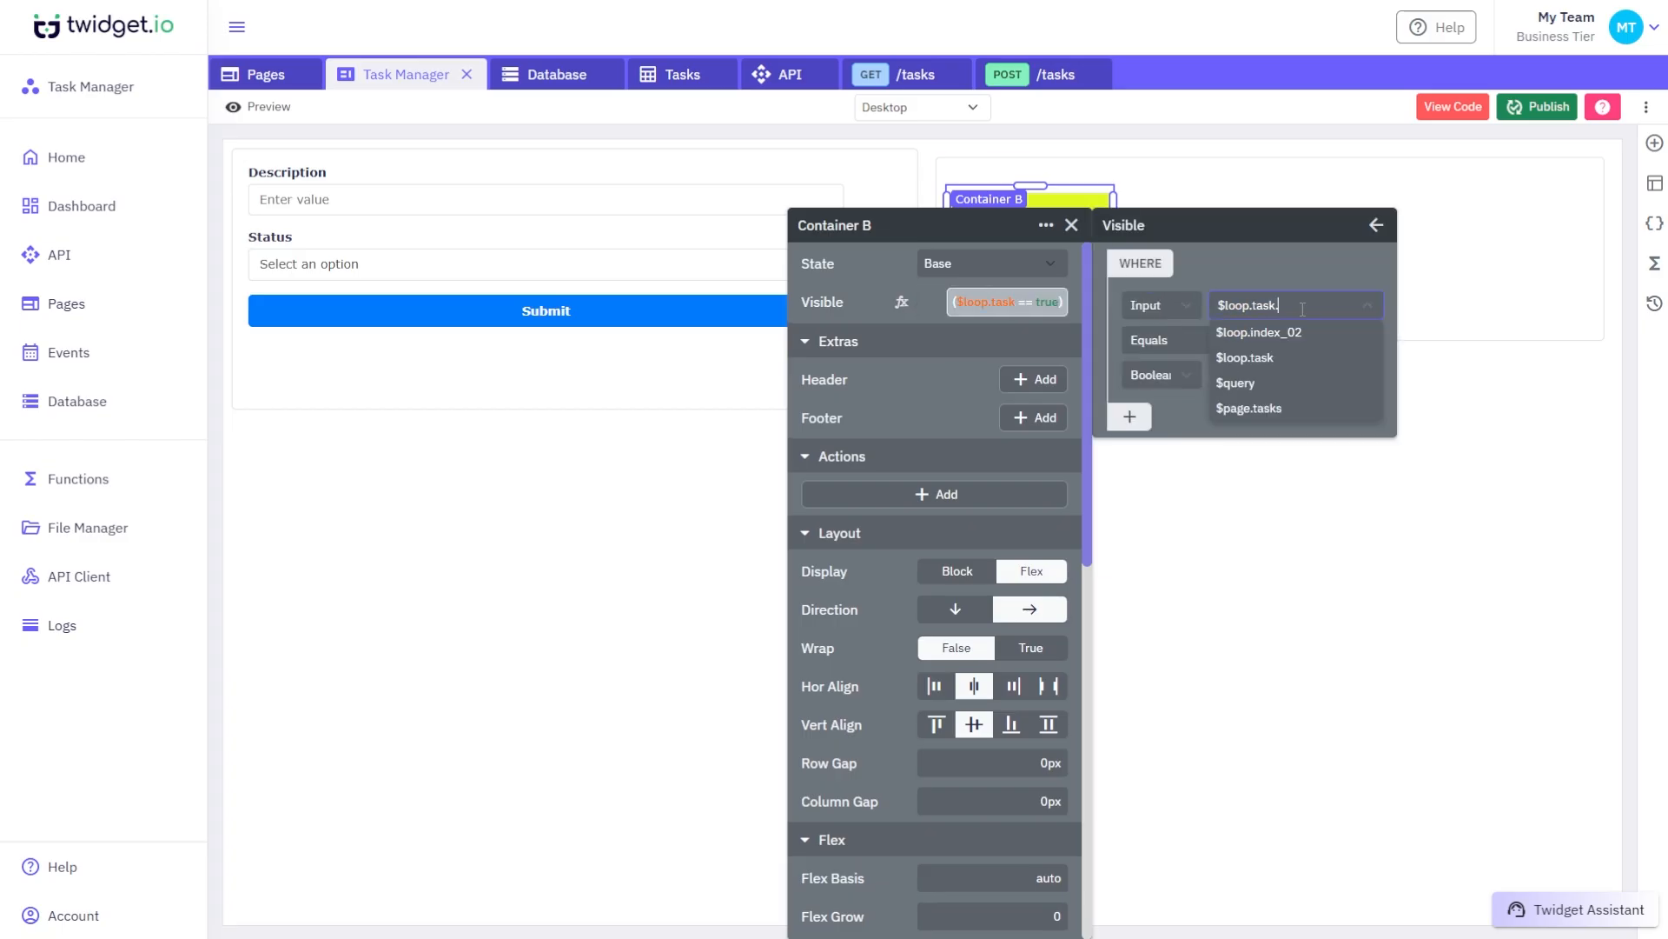
key(BackSpace)
key(BackSpace)
text(atus)
click(1265, 332)
Step: Make the To Do card's visibility condition compare the status with the text value To Do
click(1165, 374)
click(1173, 427)
click(1248, 375)
text(To Do)
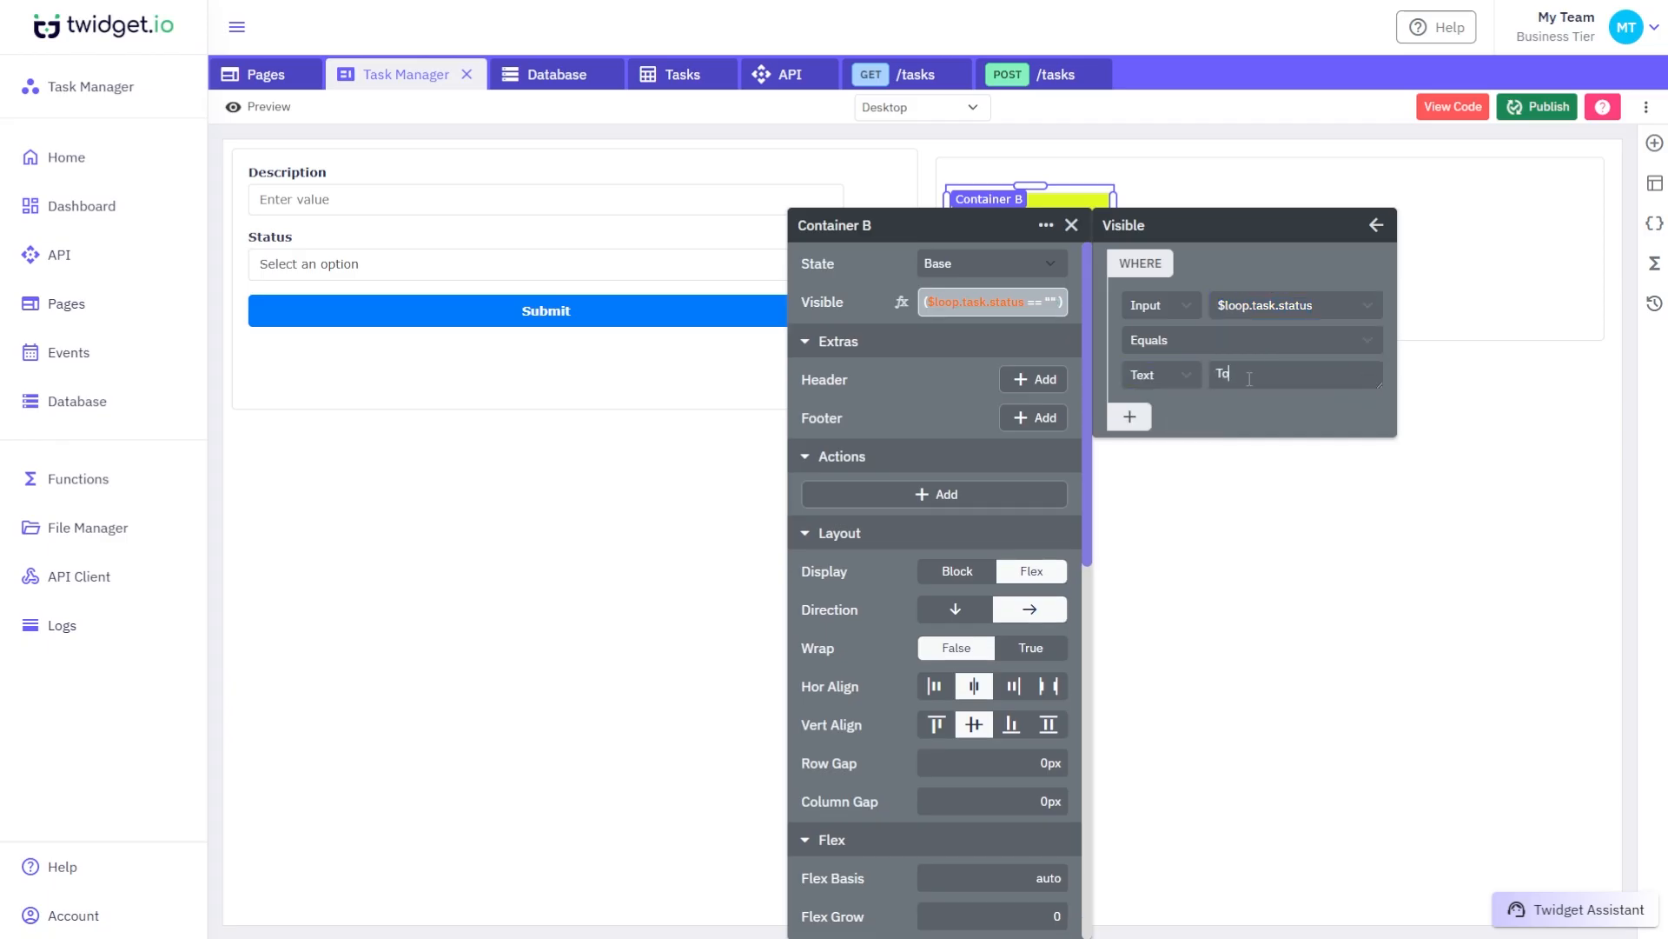
Step: Make the blue In Progress card visible only where $loop.task.status equals the text In Progress
click(1030, 200)
click(1042, 301)
click(1249, 305)
key(ctrl+v)
click(1164, 374)
click(1168, 427)
click(1234, 377)
text(In Progress)
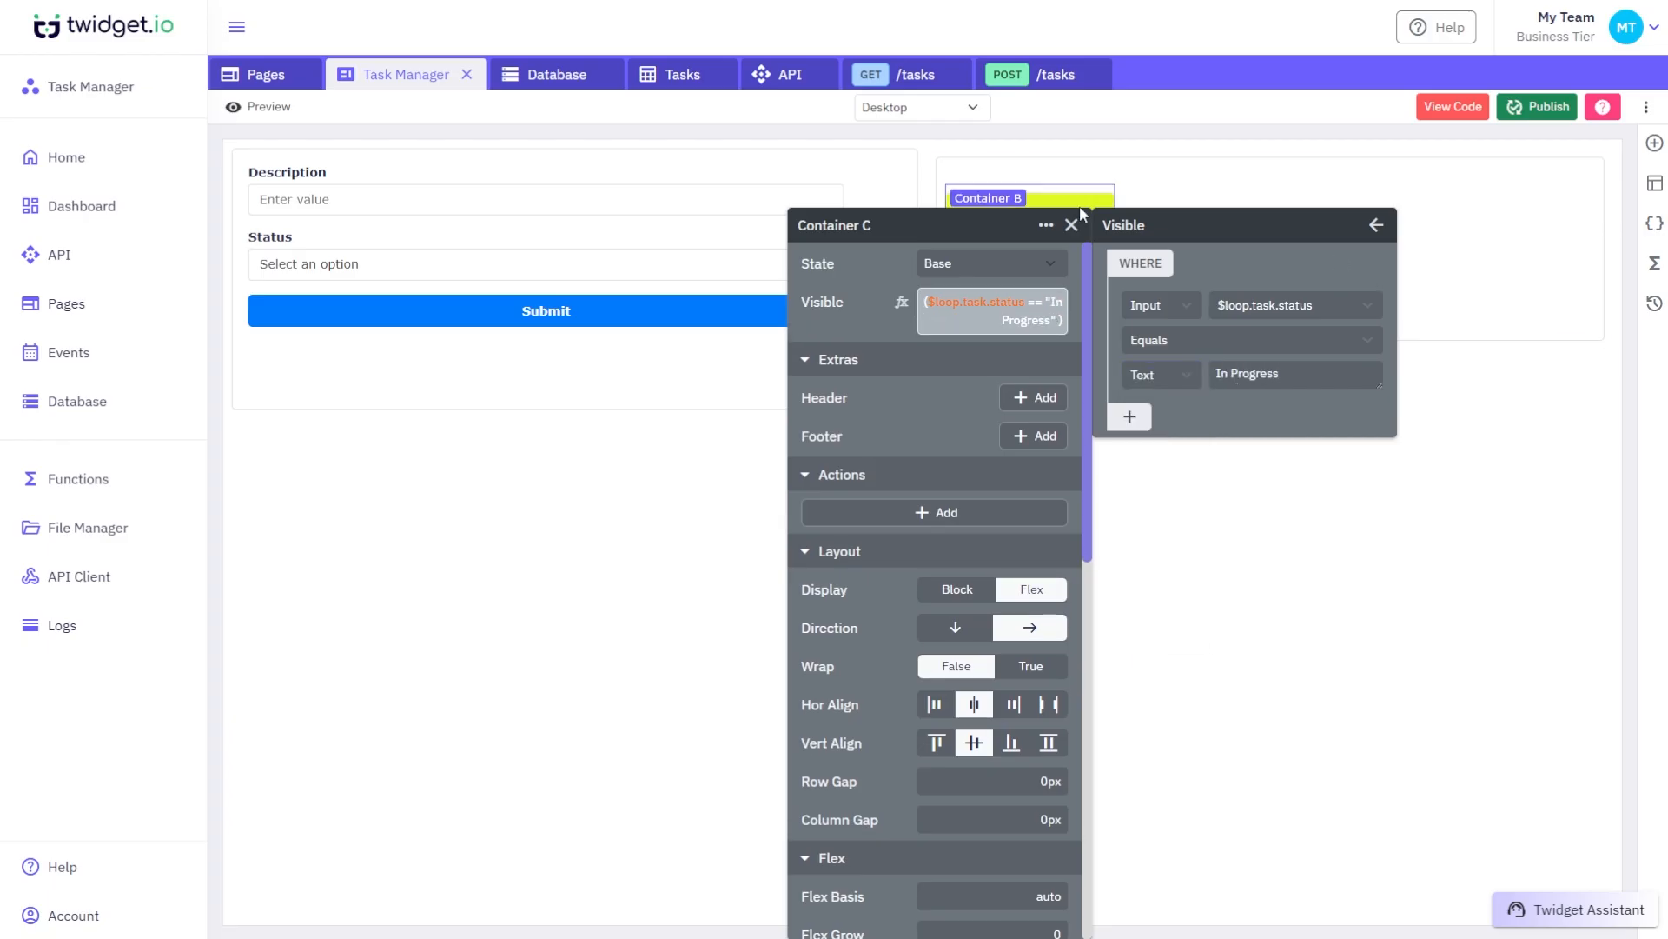
key(Escape)
Step: Make the green Complete card visible only where $loop.task.status equals the text Complete, and close its settings
click(1082, 311)
click(1025, 301)
click(1162, 305)
click(1177, 391)
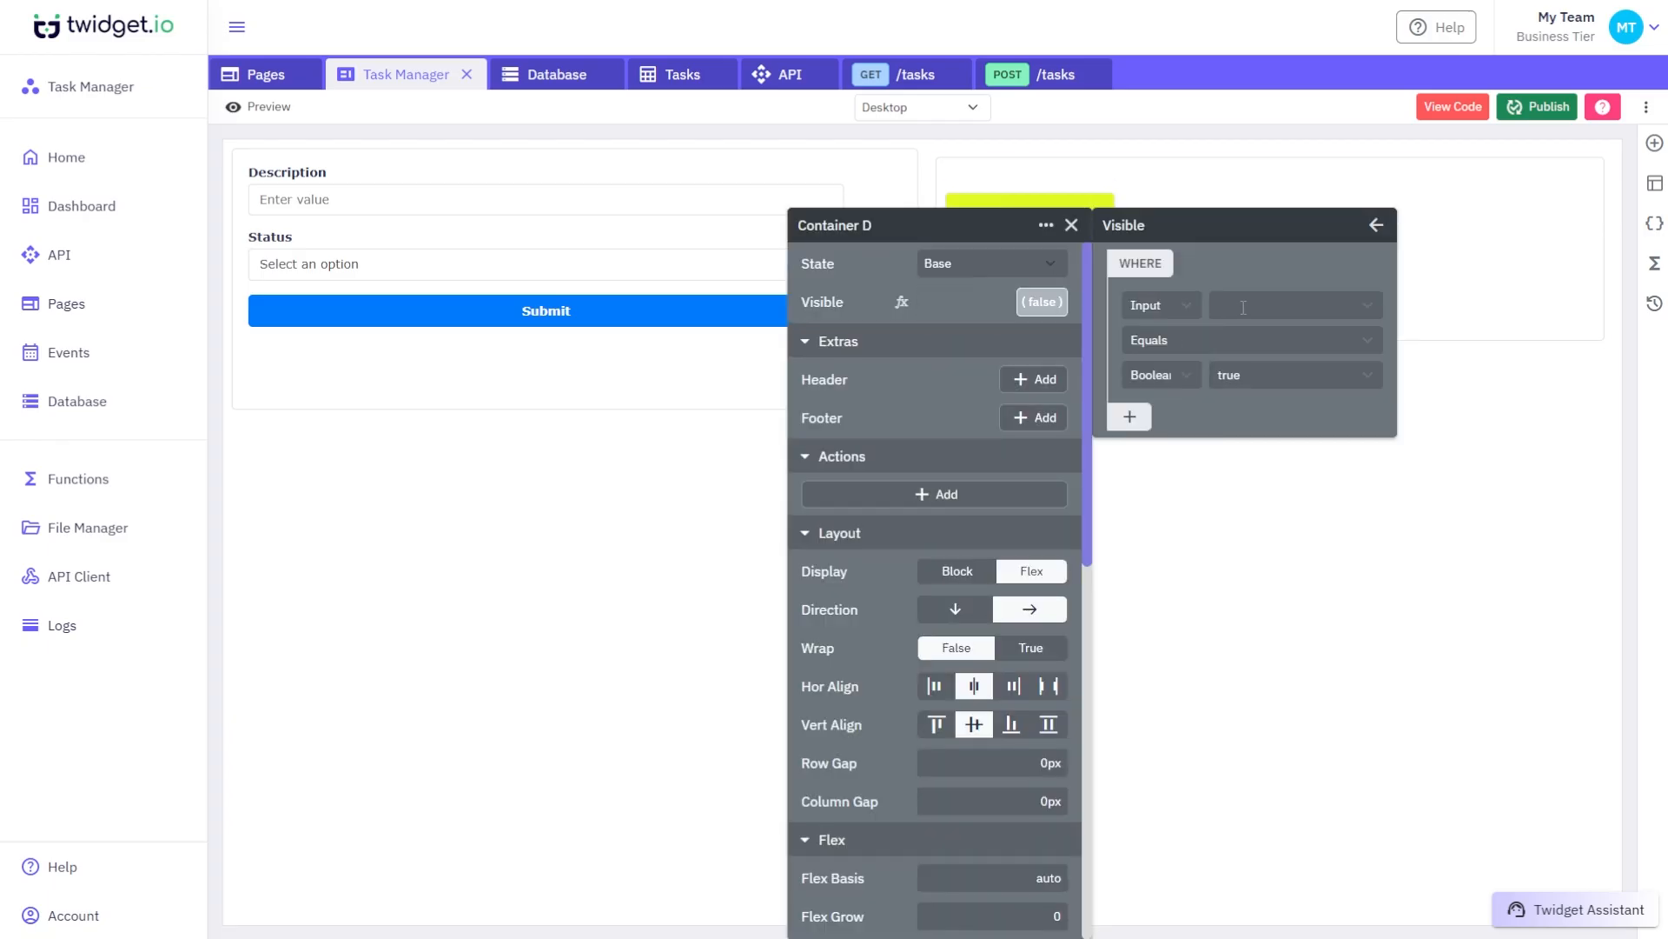
click(1178, 391)
click(1151, 429)
click(1241, 380)
text(Complete)
click(1071, 225)
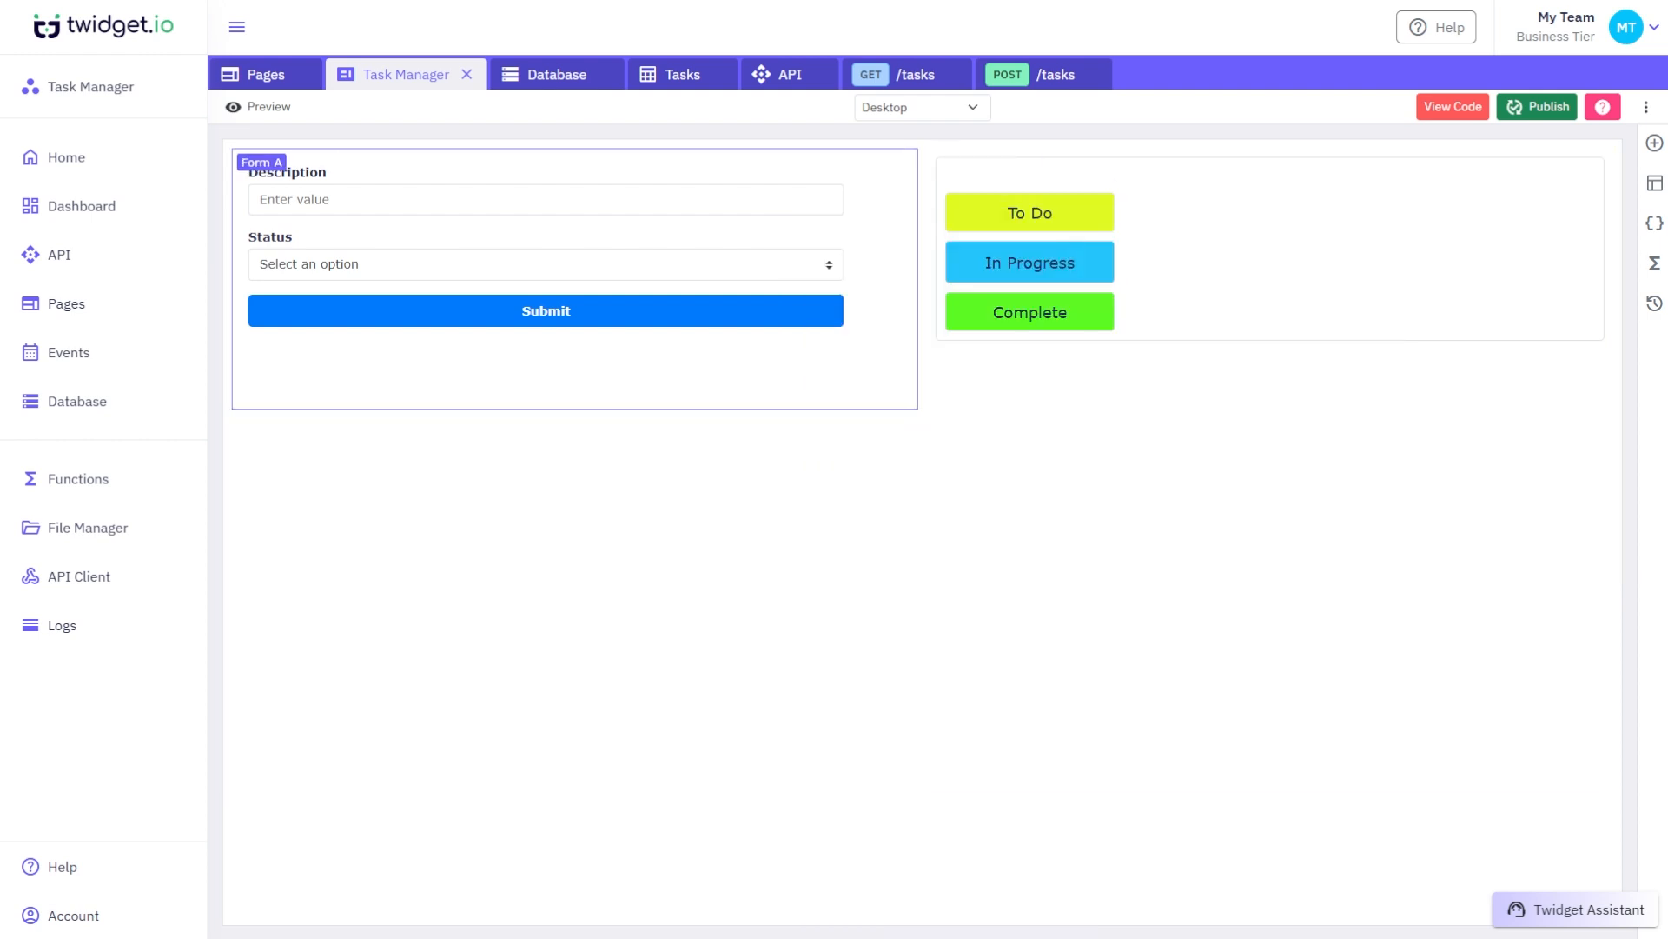
Step: Preview the page in a new browser tab and submit the task "Create landing page" with status To Do
click(271, 108)
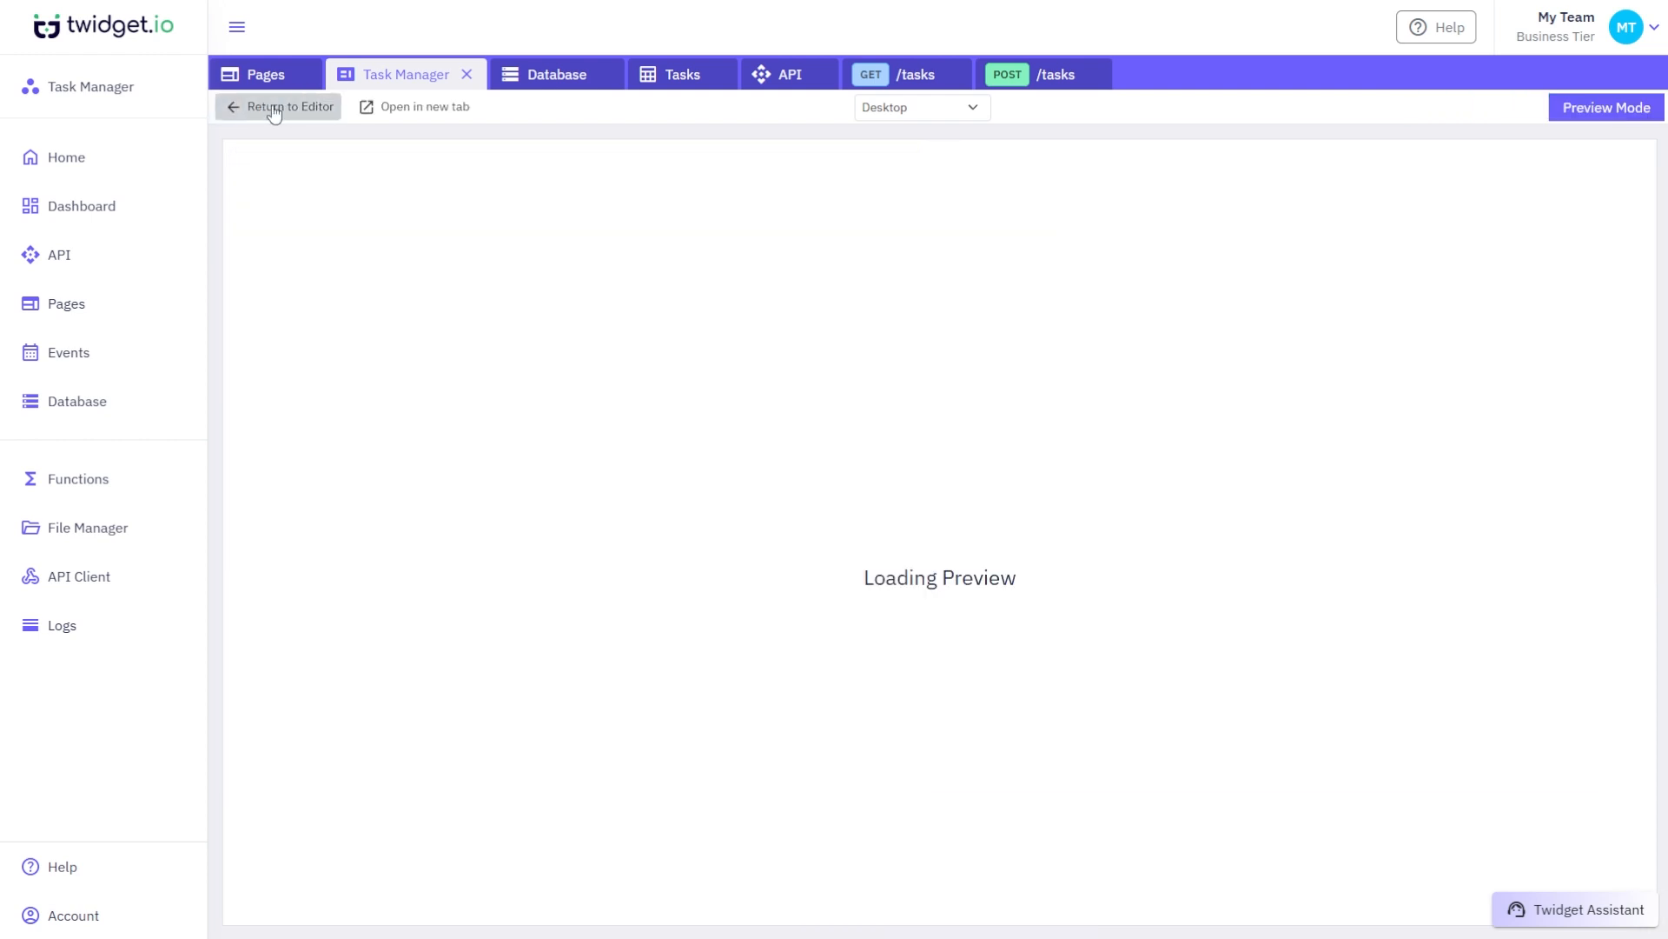
click(417, 109)
click(249, 61)
text(Create landing page)
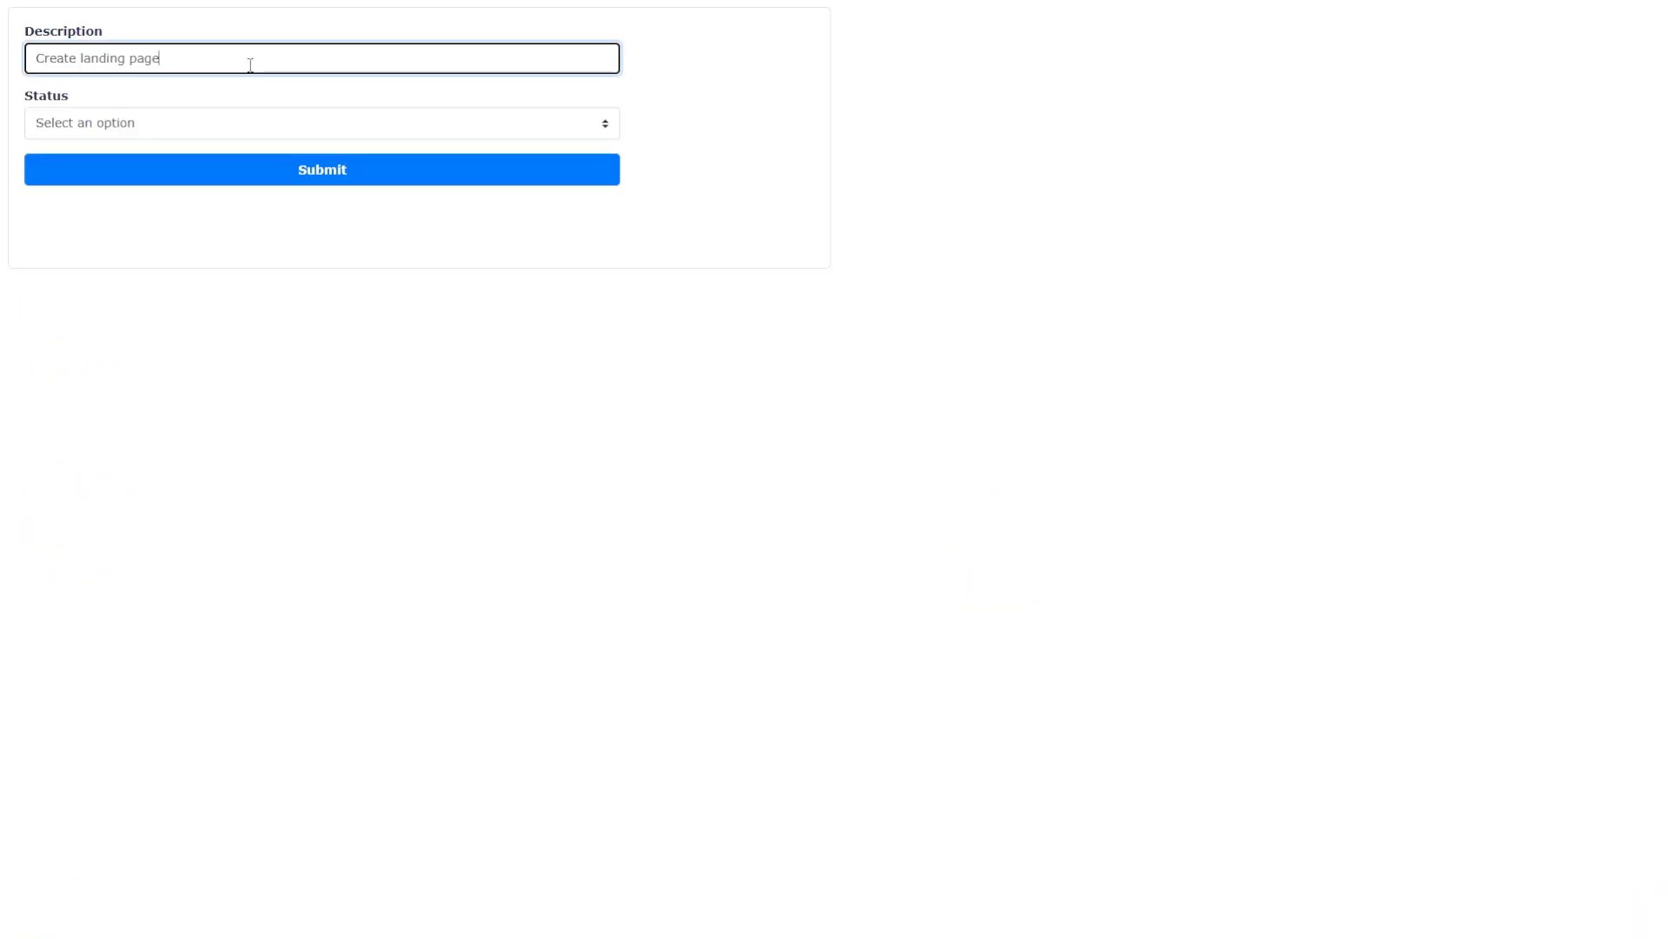
click(242, 126)
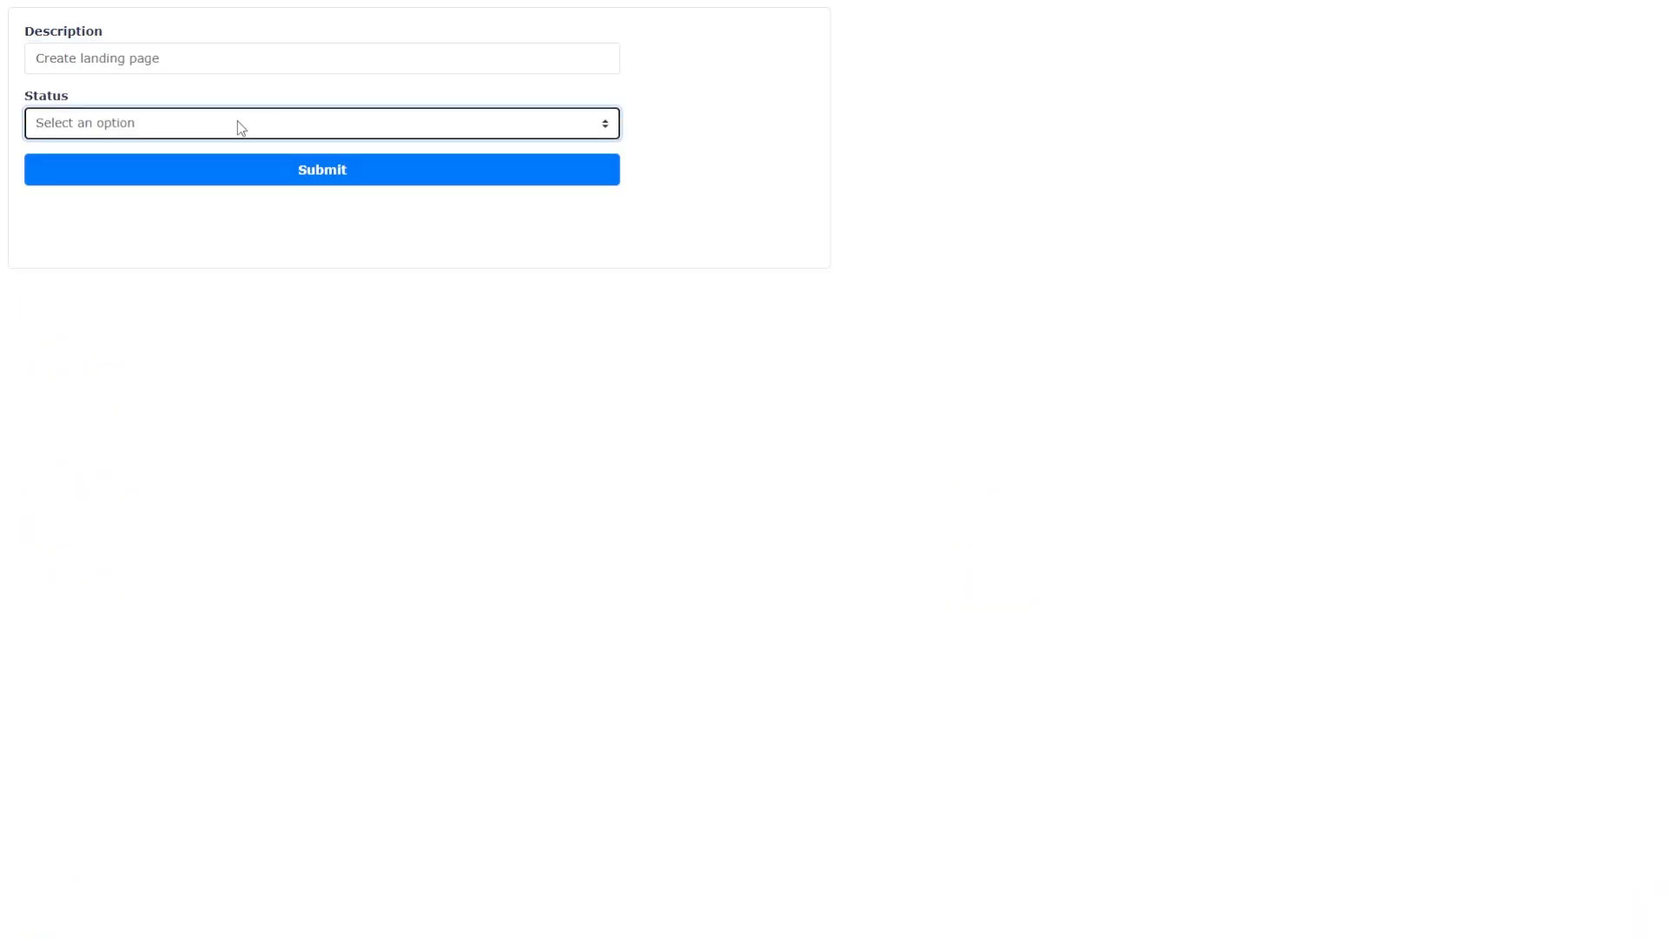
click(237, 181)
click(291, 178)
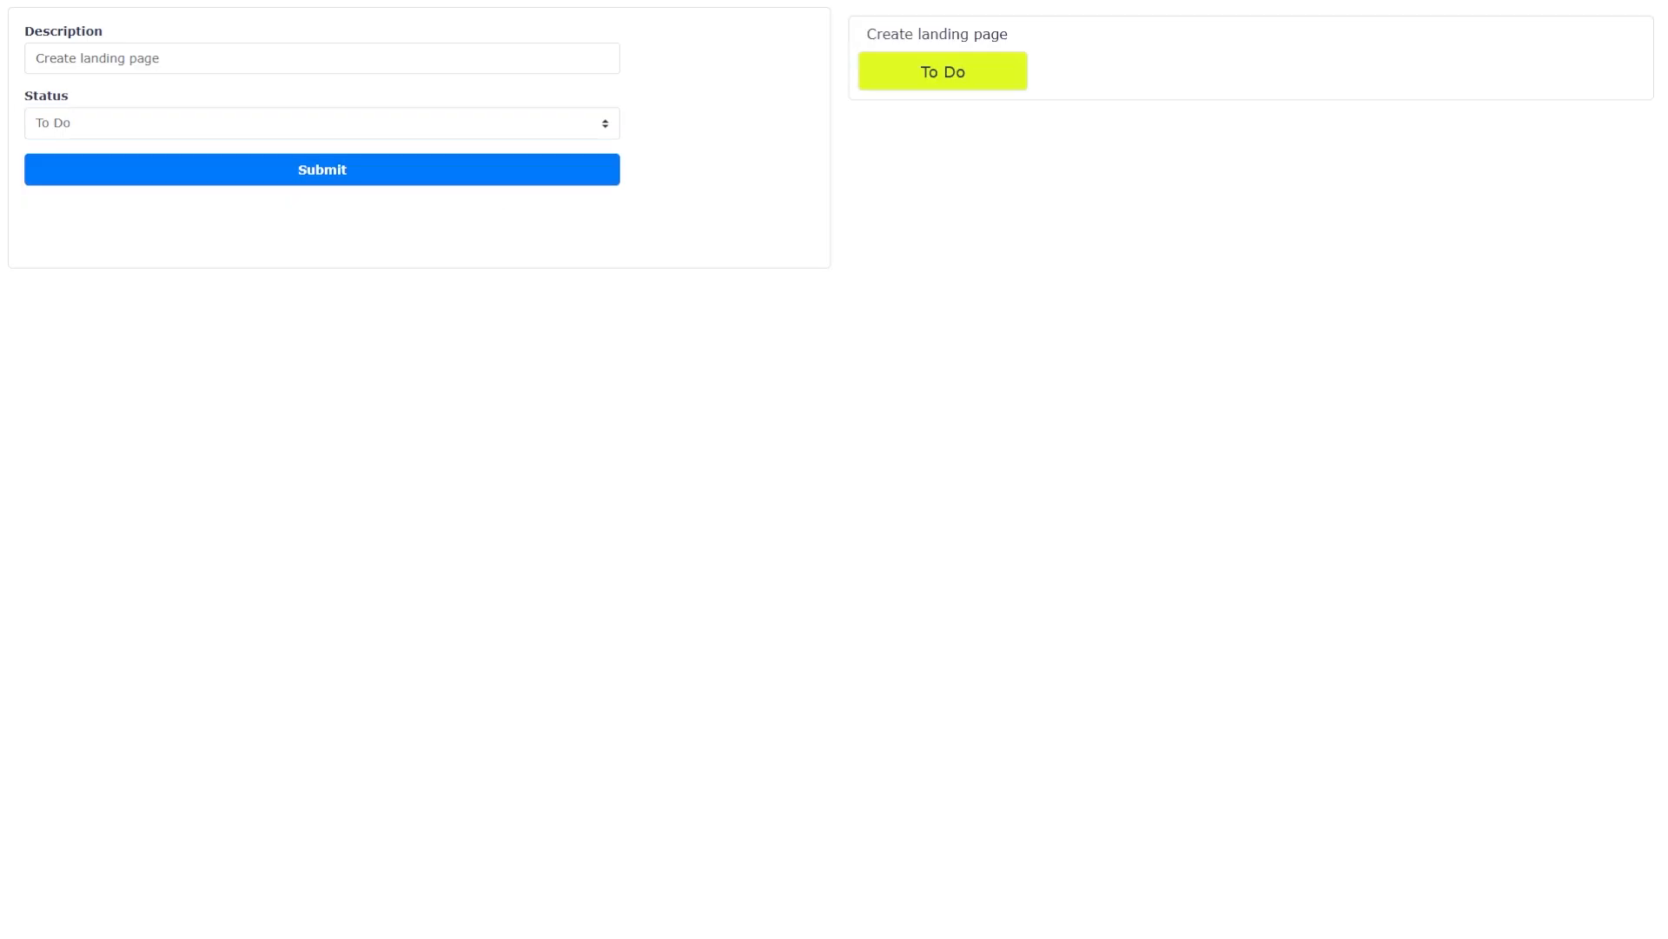
Step: Submit a second task, "Integrate API with dashboard", with status In Progress
click(87, 133)
click(86, 187)
key(shift+Tab)
text(Integrate API with dashboard)
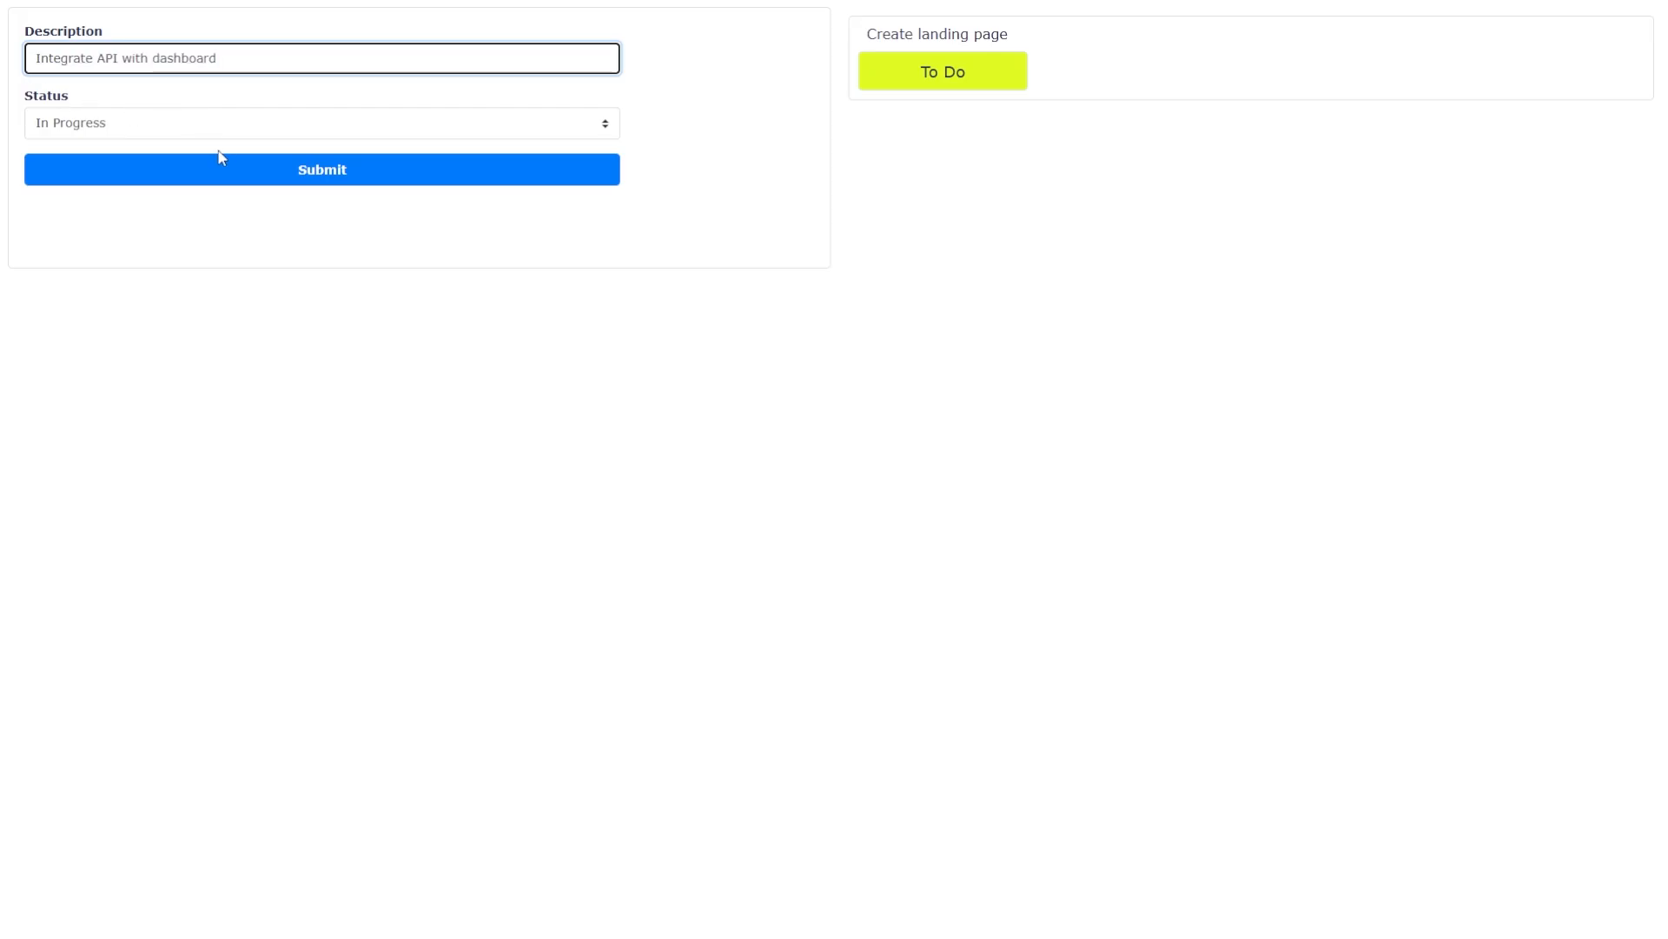
click(222, 170)
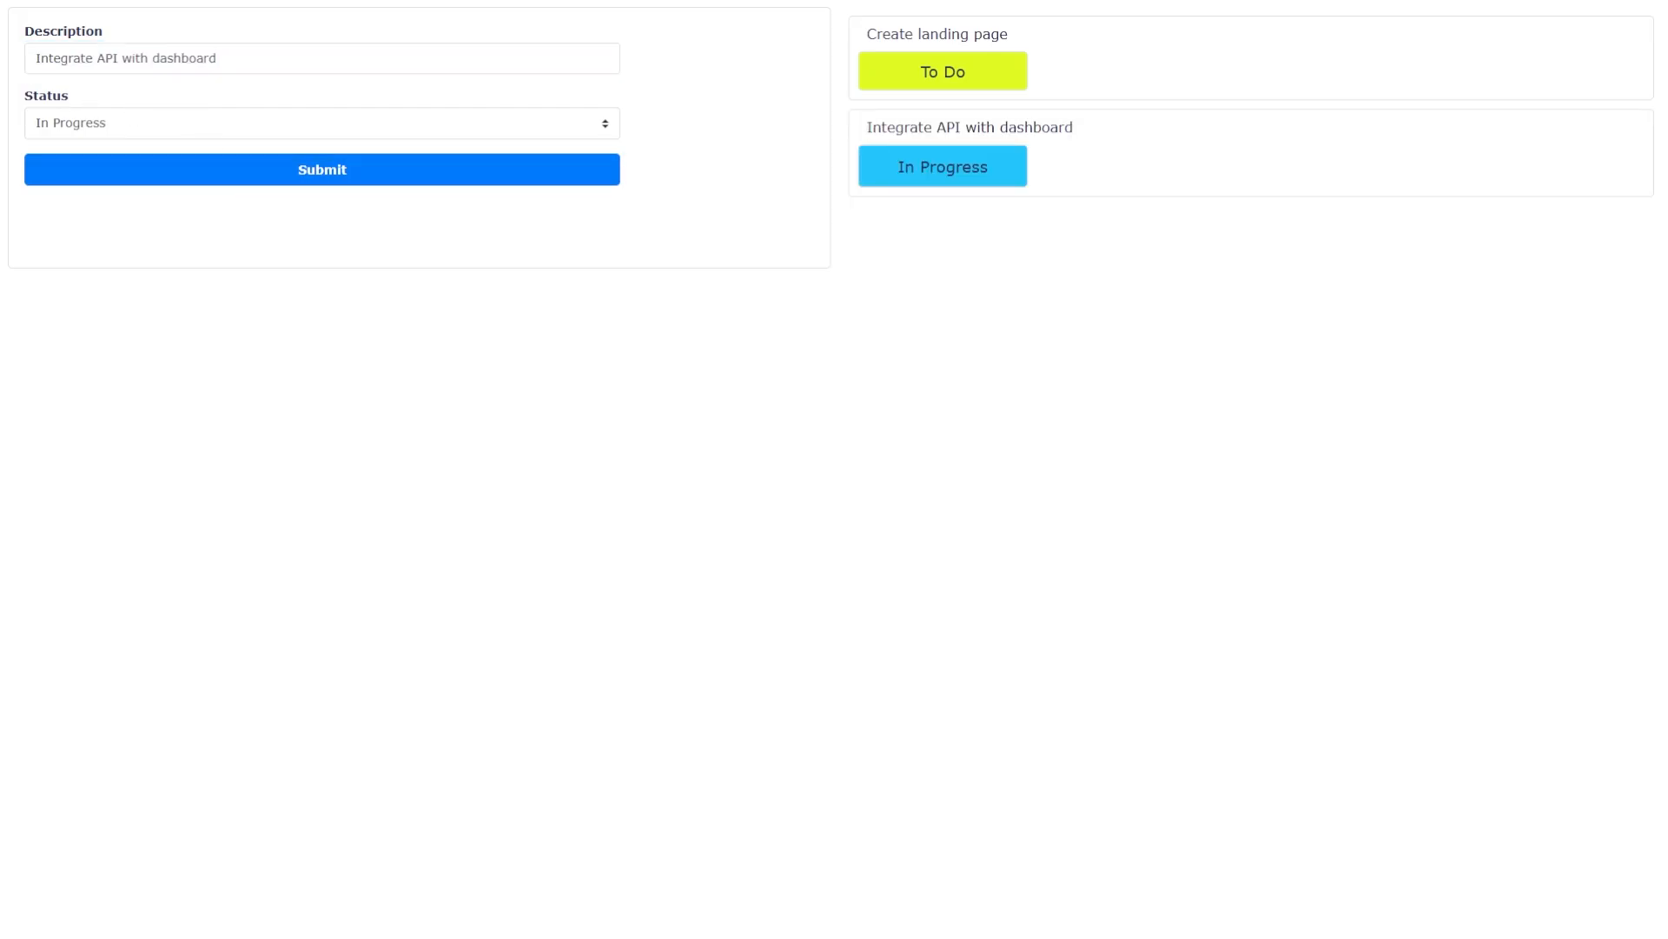
Step: Submit a third task, "Go live with product", with status Complete
triple_click(157, 61)
text(Go live with product)
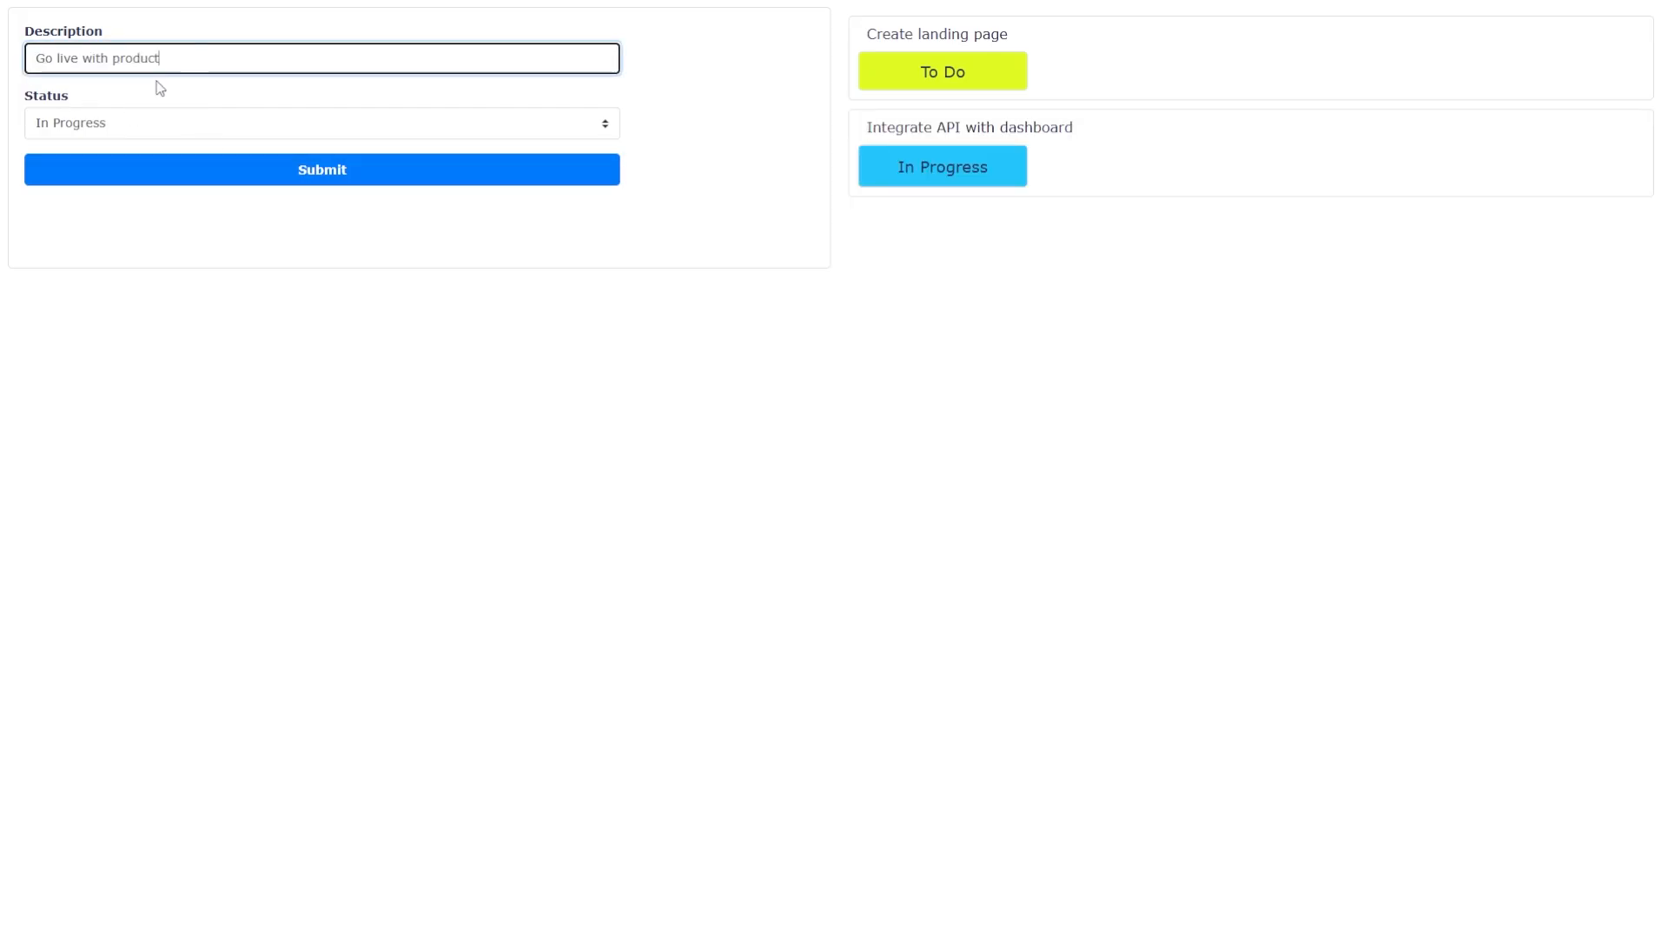
click(143, 125)
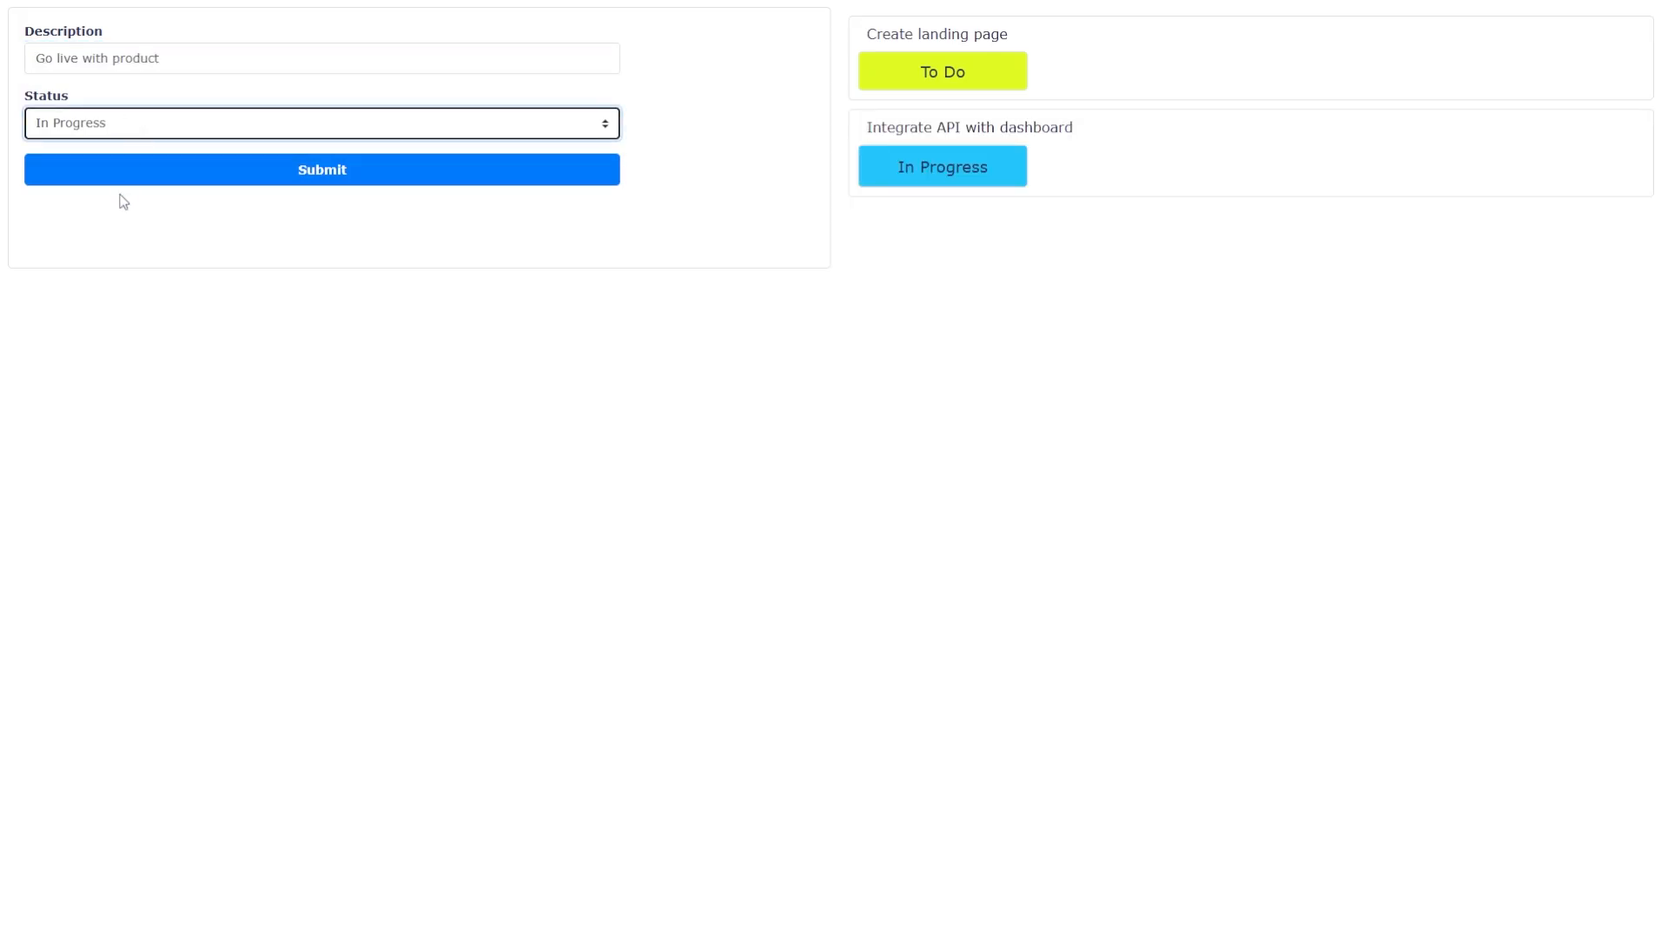
click(113, 209)
click(226, 171)
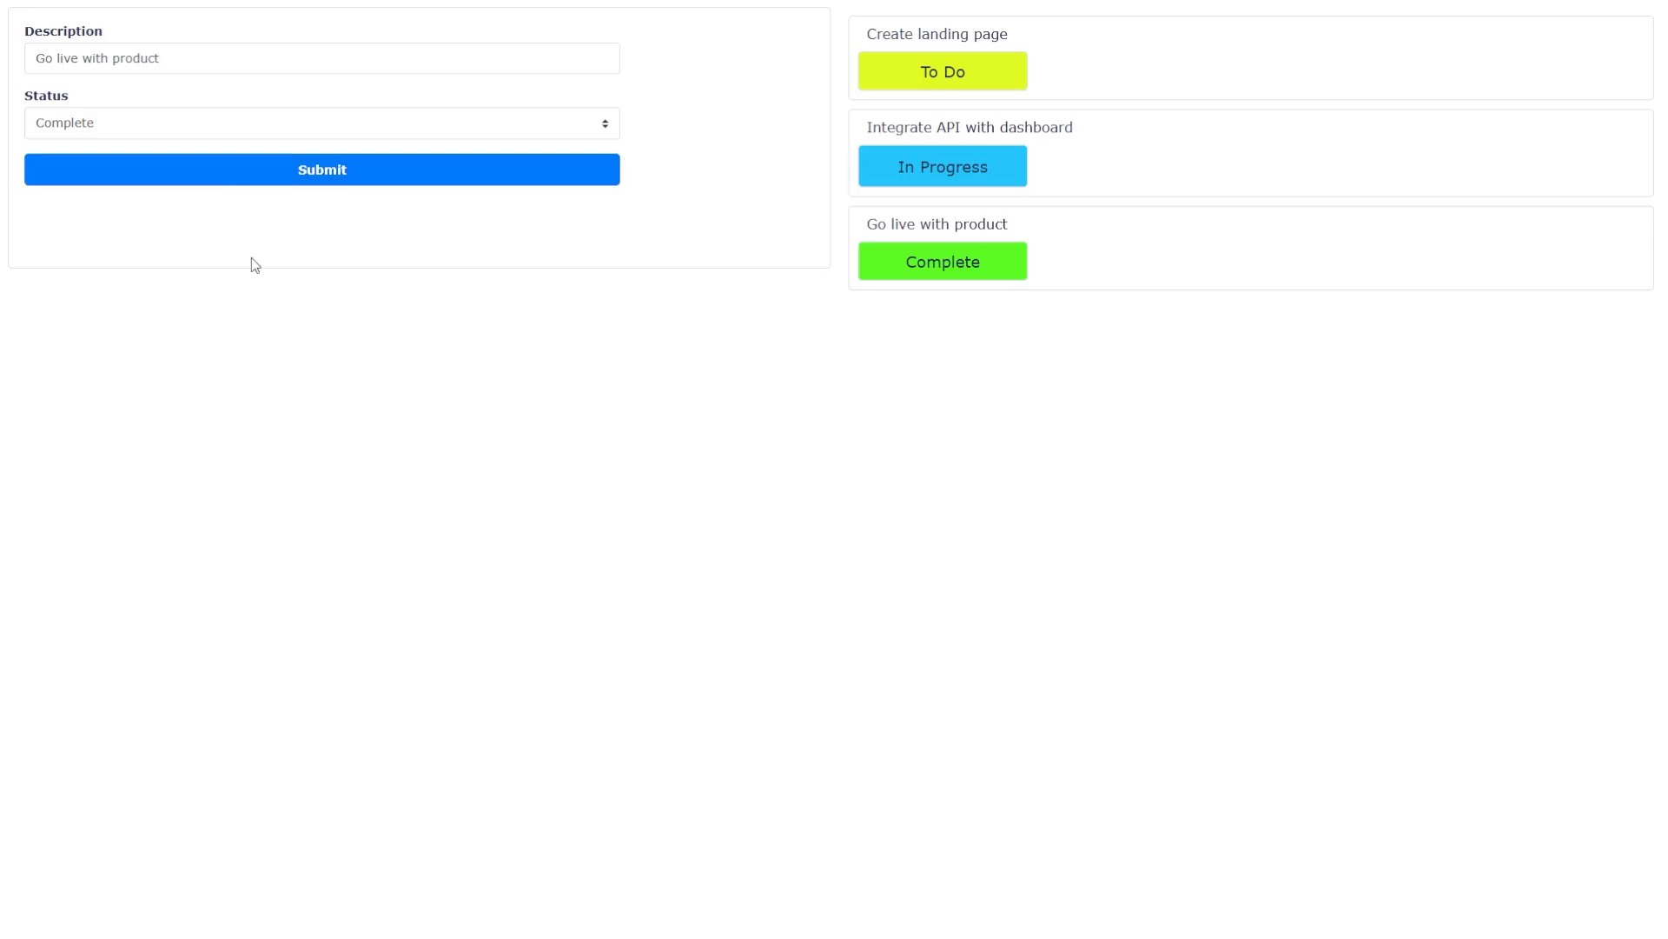